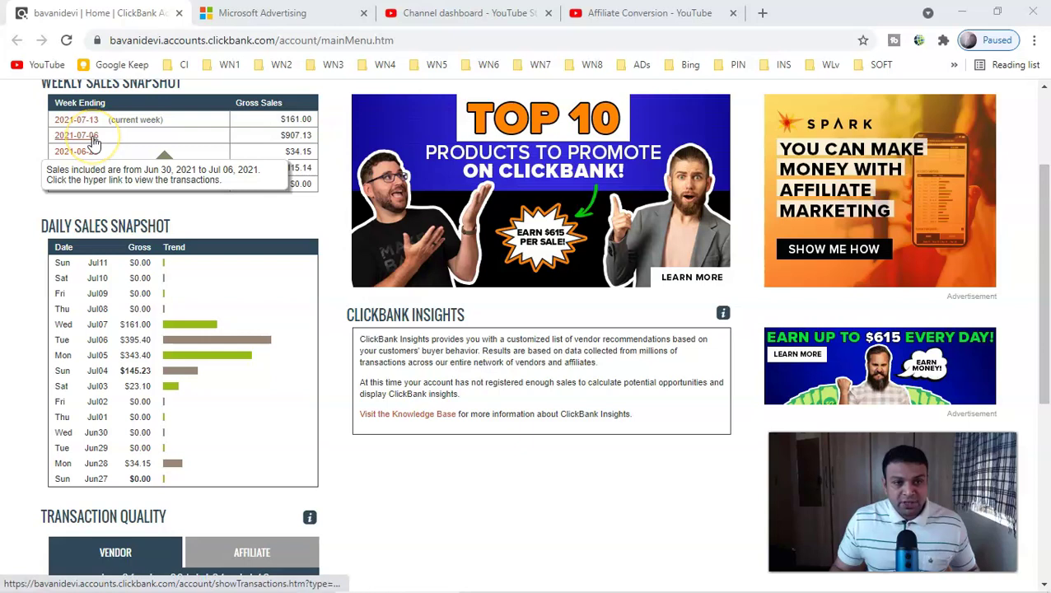
# Compare the ClickBank sales snapshots with the claritox pro video campaign's keyword performance in Microsoft Advertising.
pyautogui.scroll(1, 299, 176)
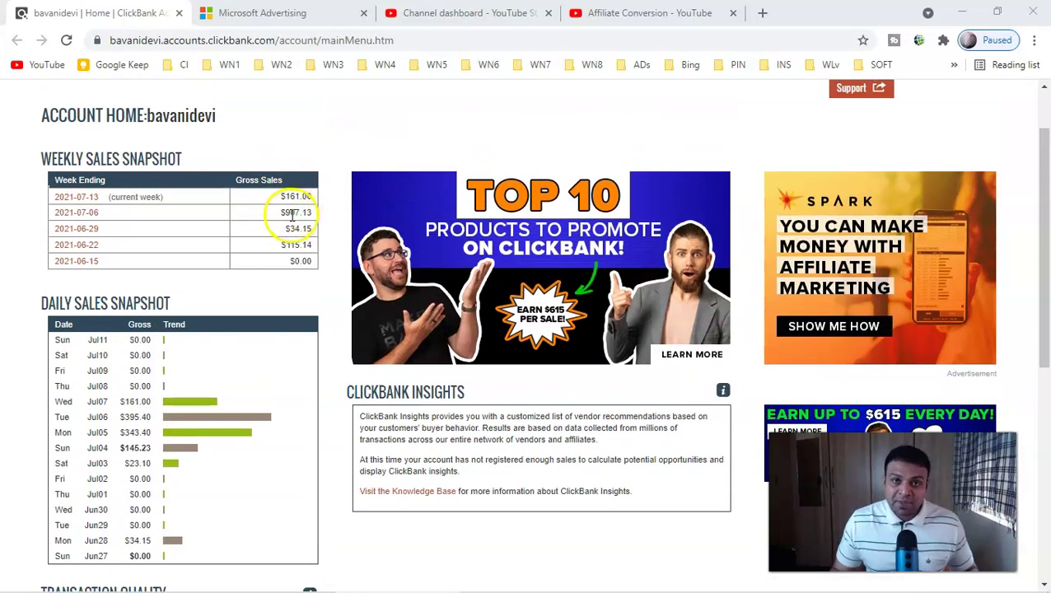
pyautogui.click(280, 10)
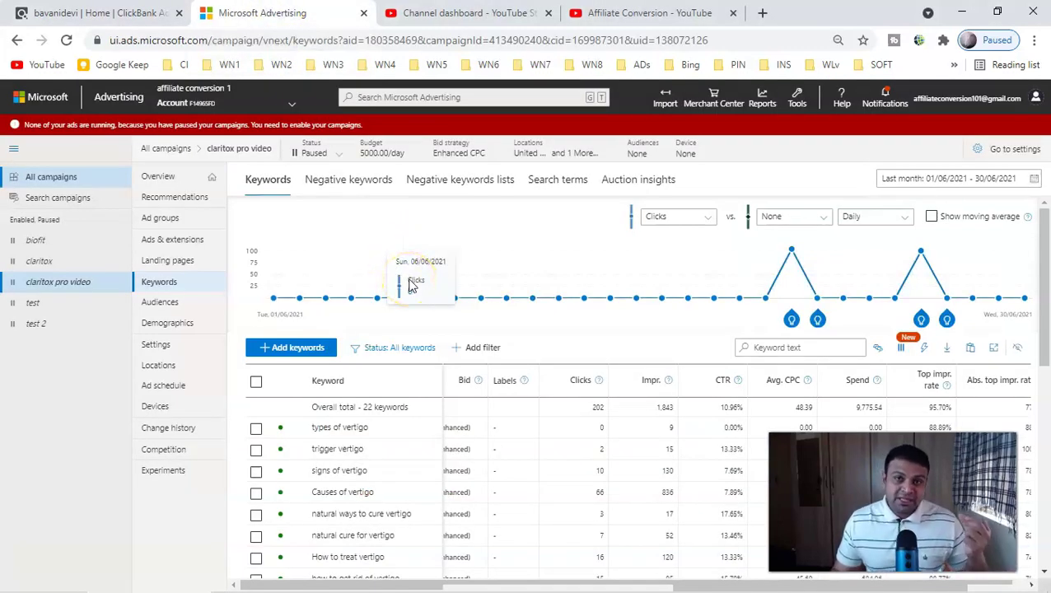
pyautogui.scroll(-4, 413, 285)
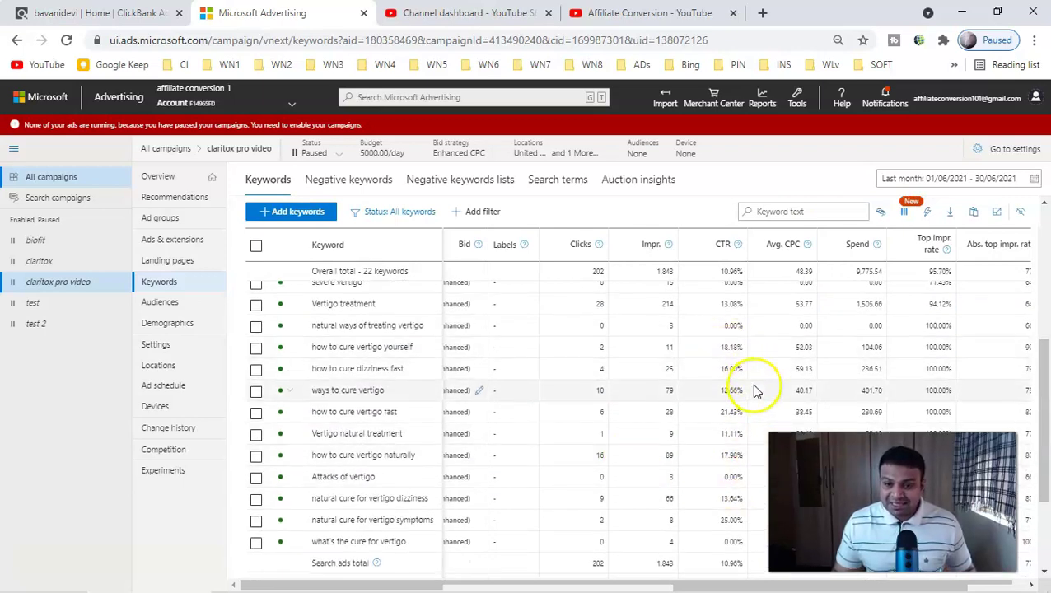
pyautogui.scroll(5, 742, 371)
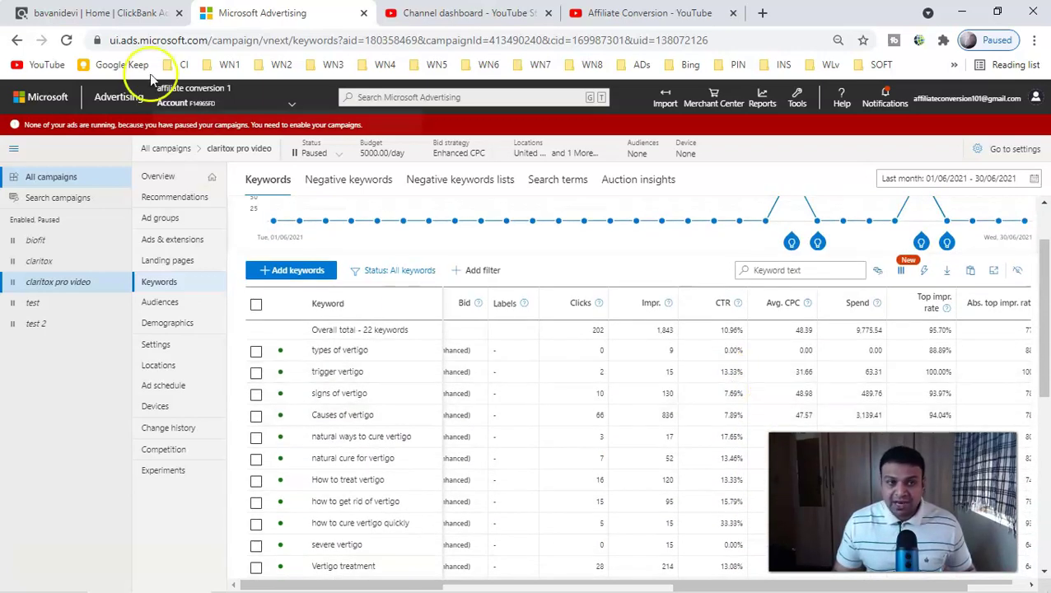
pyautogui.click(94, 12)
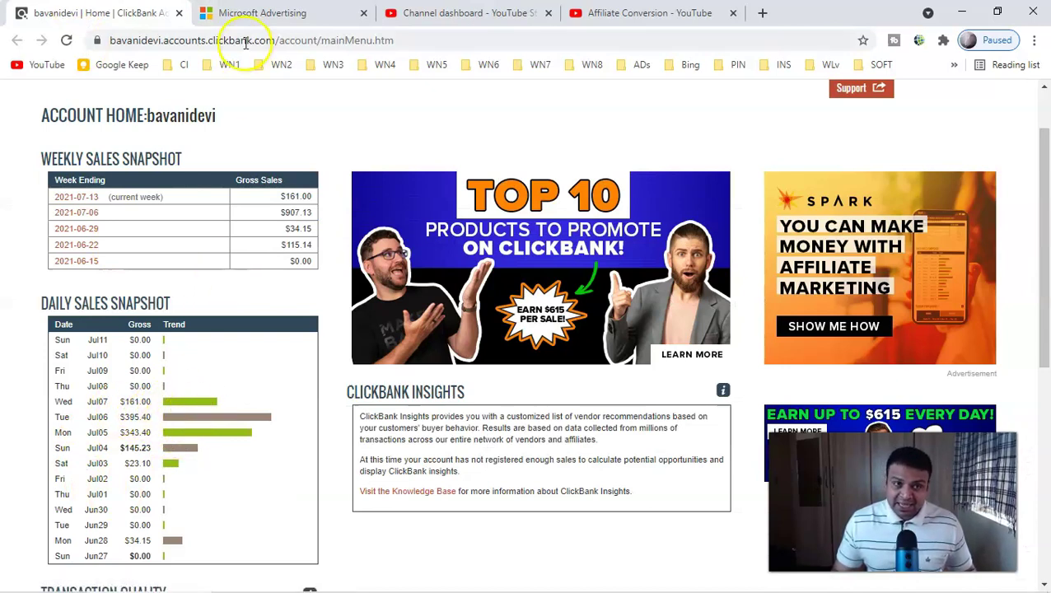
pyautogui.click(253, 13)
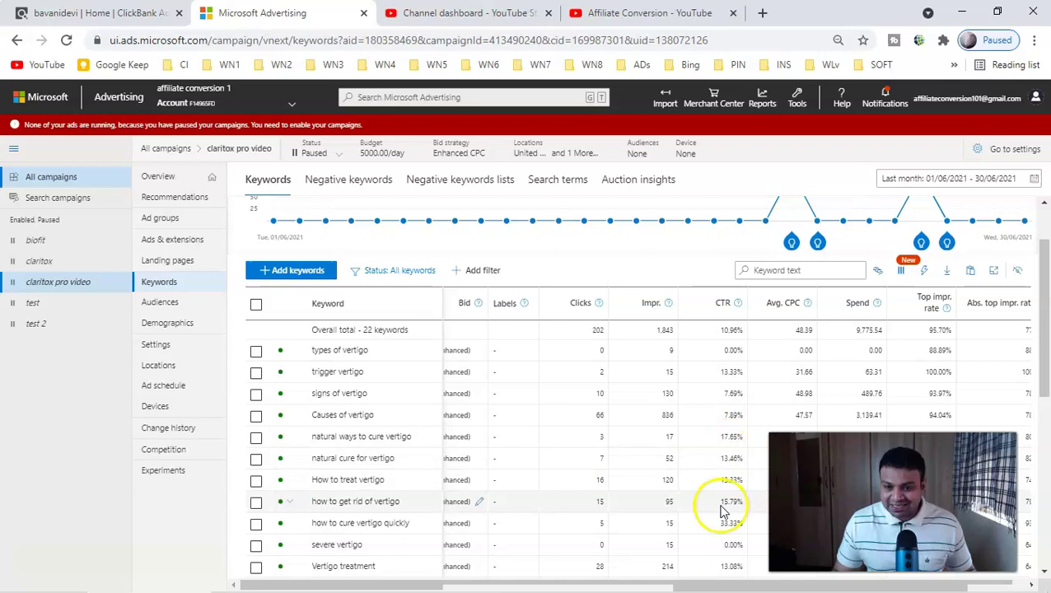
pyautogui.scroll(-2, 657, 506)
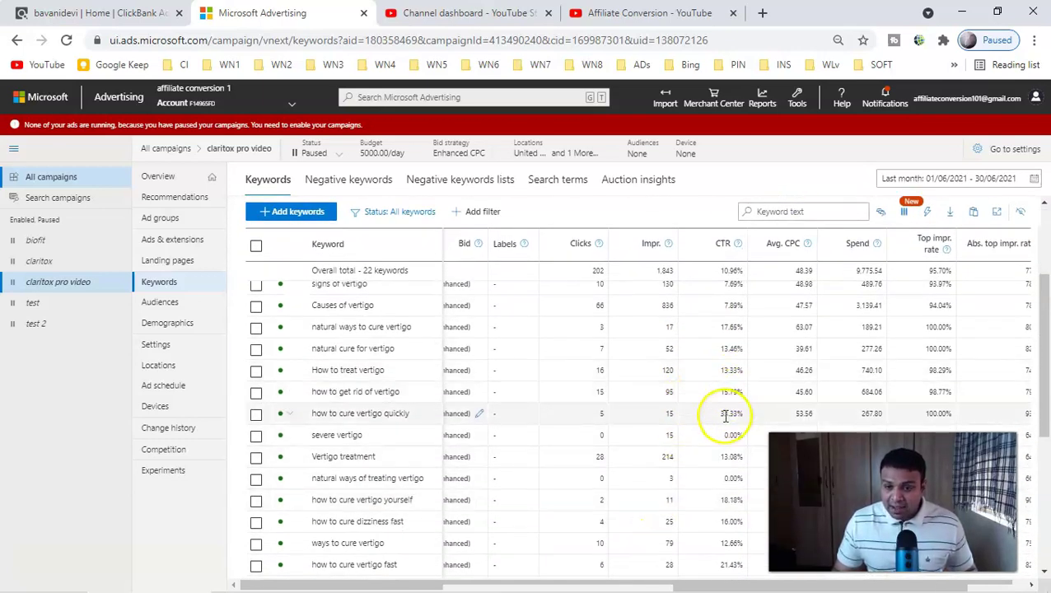
pyautogui.scroll(-2, 734, 403)
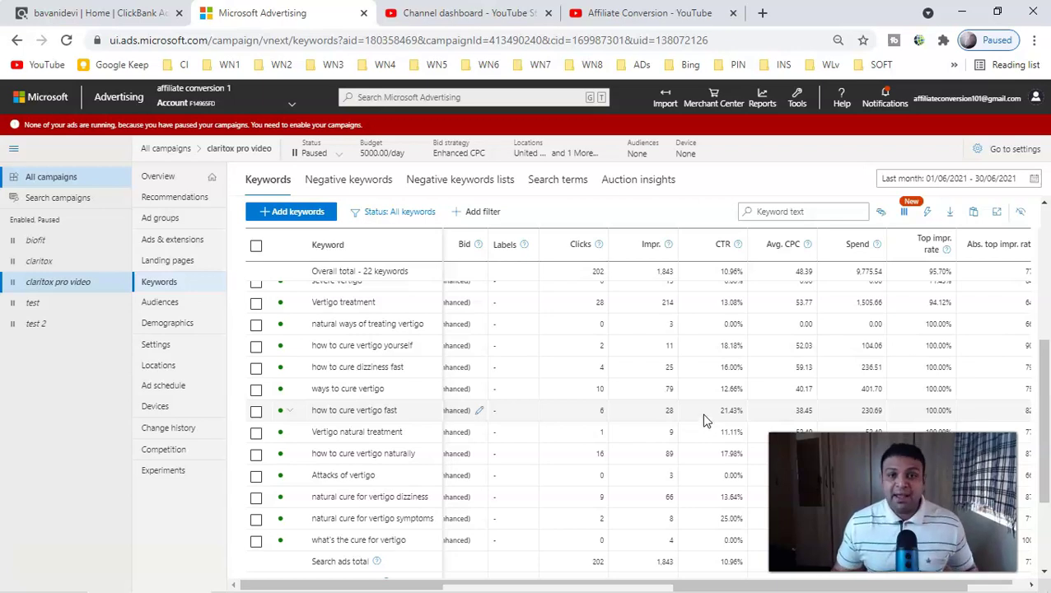
# Switch to YouTube Studio and review the subscriber, view and revenue figures on the channel dashboard.
pyautogui.click(526, 13)
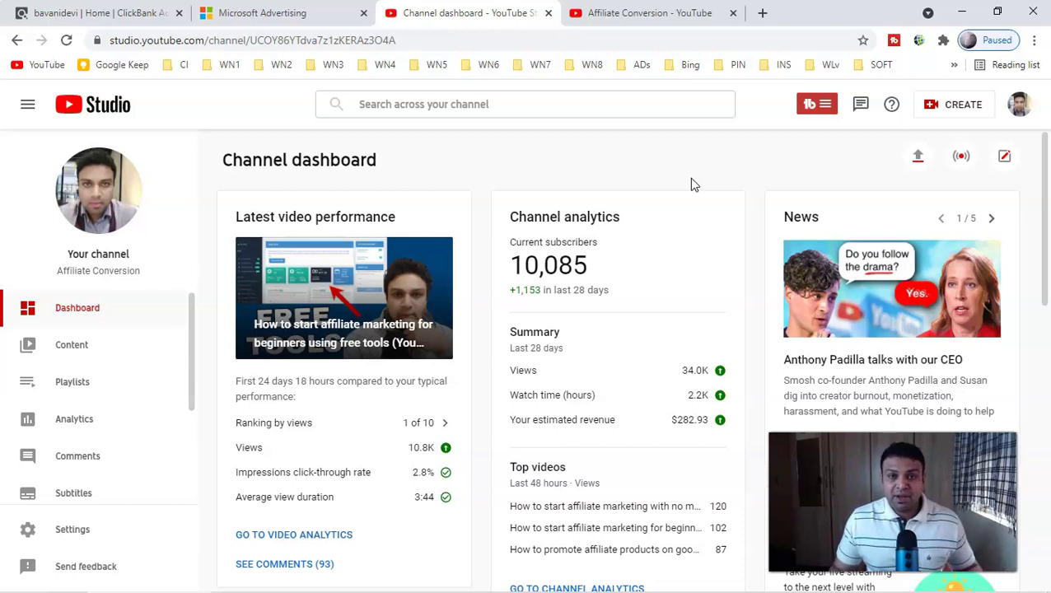
pyautogui.scroll(-1, 697, 263)
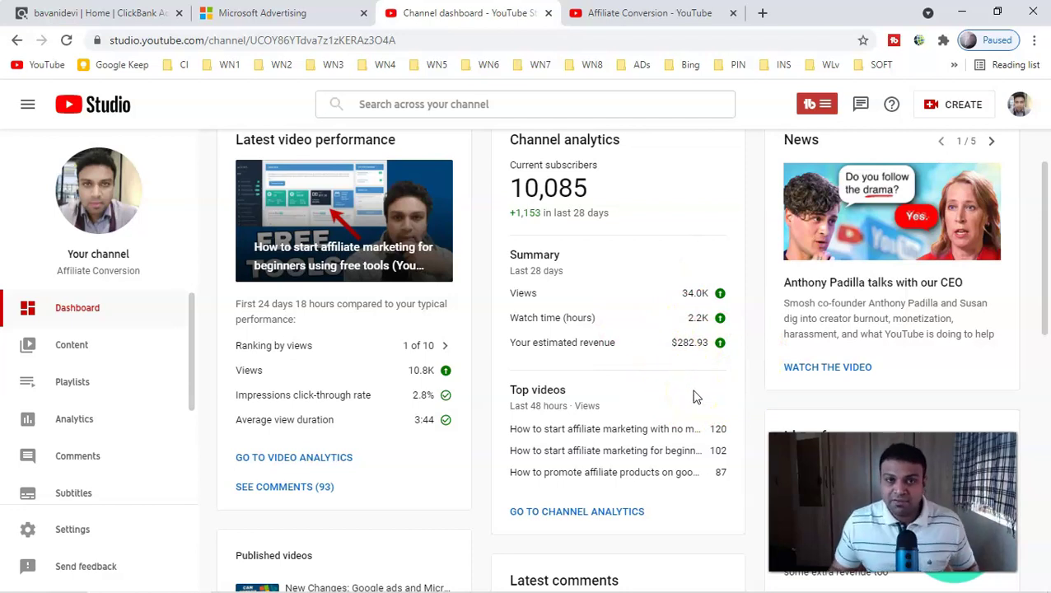
pyautogui.scroll(1, 682, 401)
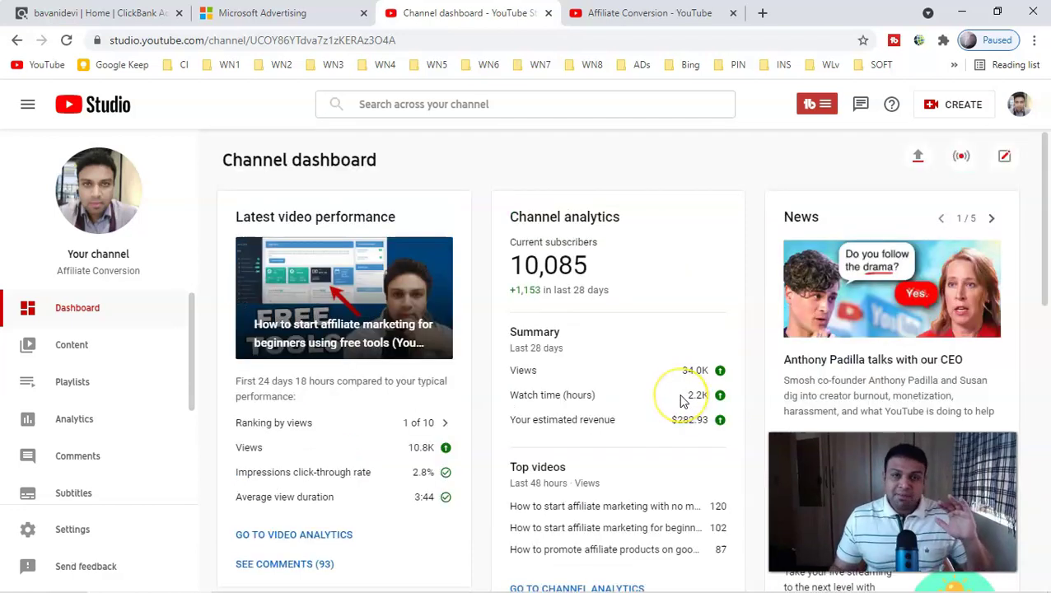
# Browse the Affiliate Conversion channel's home page on YouTube, from Uploads through the Google ads for Affiliate marketing section.
pyautogui.click(650, 12)
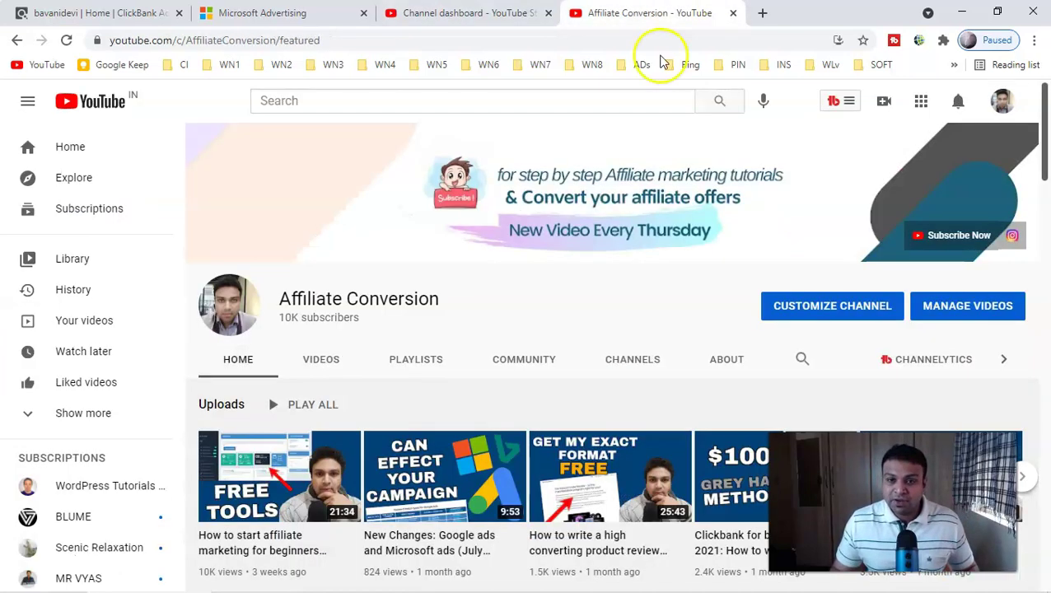
pyautogui.scroll(-1, 460, 360)
pyautogui.scroll(-1, 460, 360)
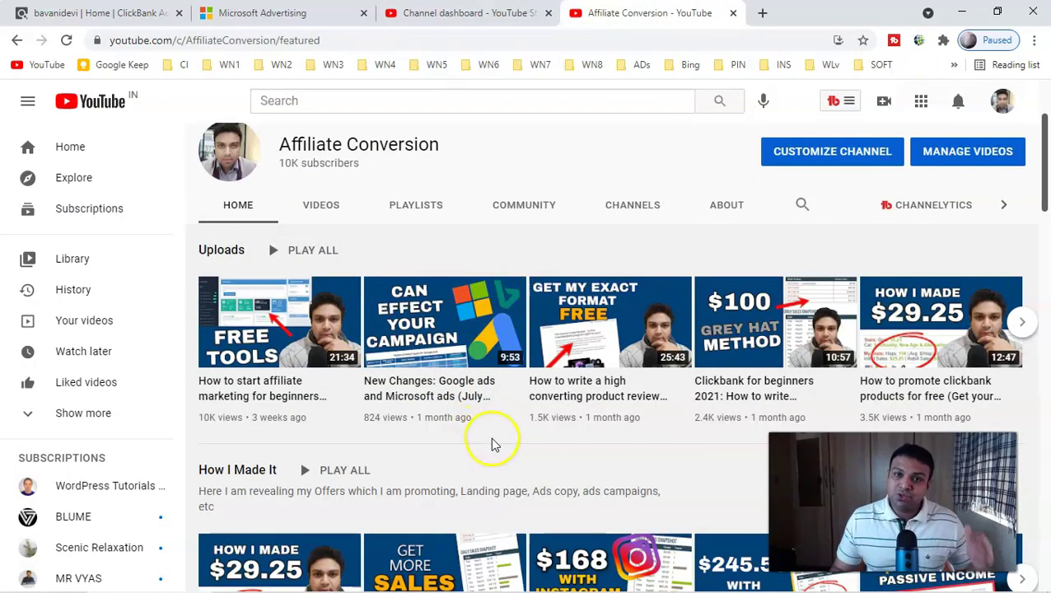
pyautogui.scroll(-3, 494, 301)
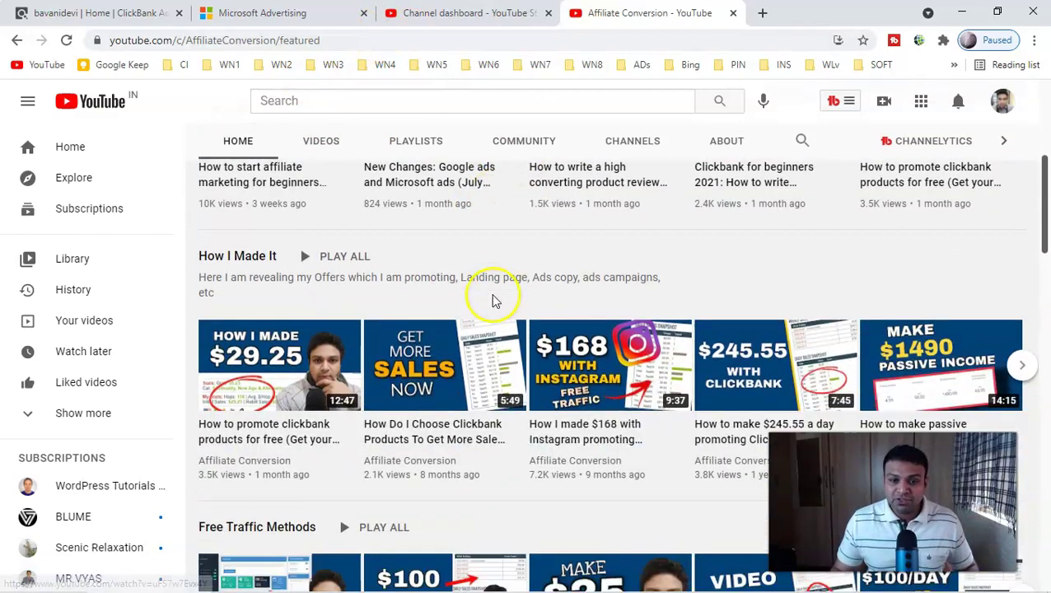
pyautogui.scroll(-3, 376, 312)
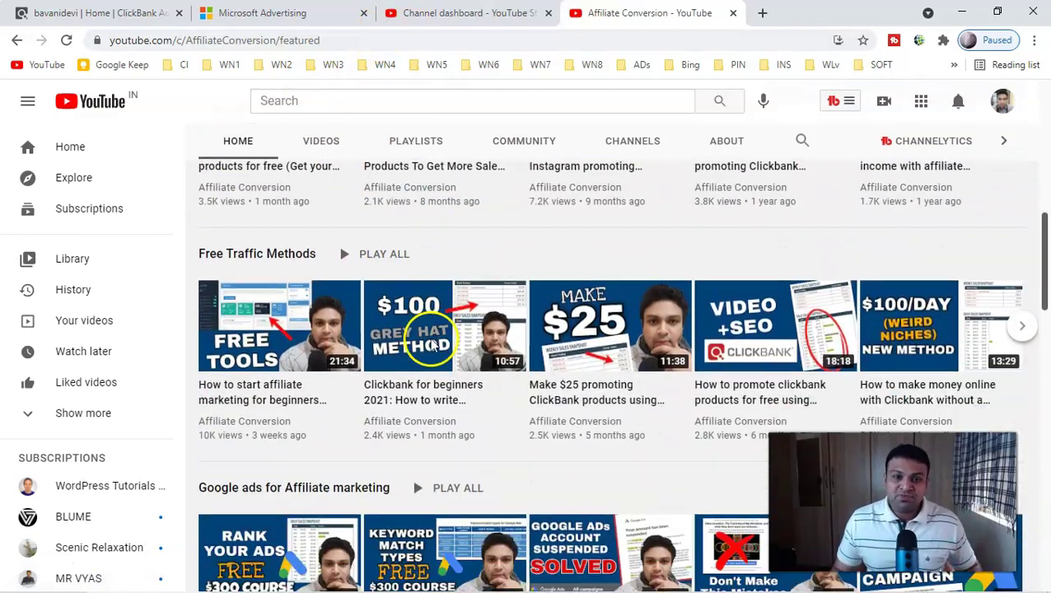
pyautogui.scroll(-2, 432, 346)
pyautogui.scroll(-1, 418, 357)
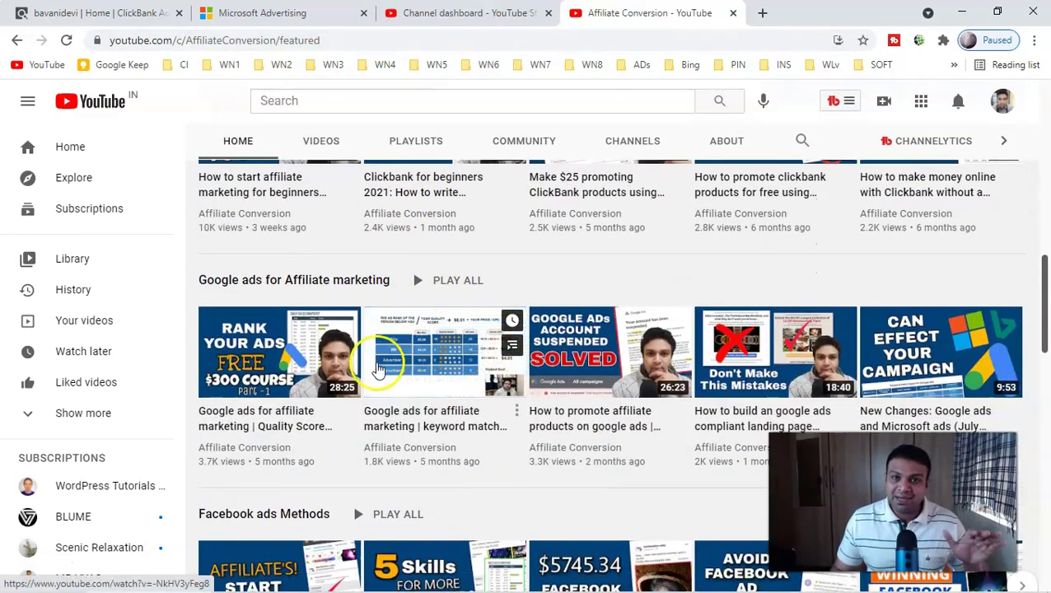
pyautogui.scroll(10, 423, 395)
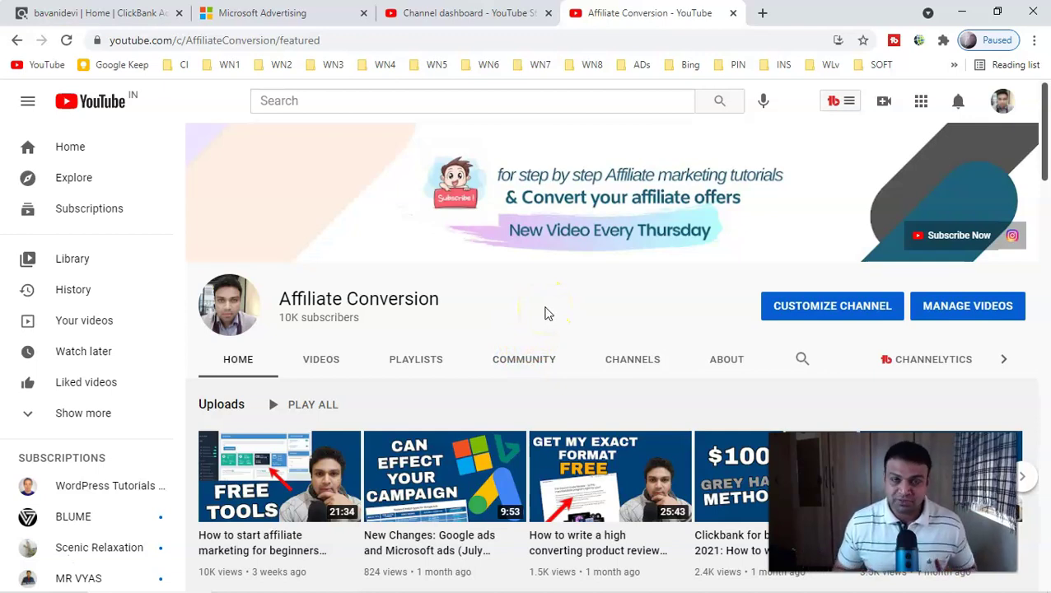
# Recheck the vertigo keywords' click-through rates in Microsoft Advertising and return to the ClickBank sales snapshots.
pyautogui.click(253, 12)
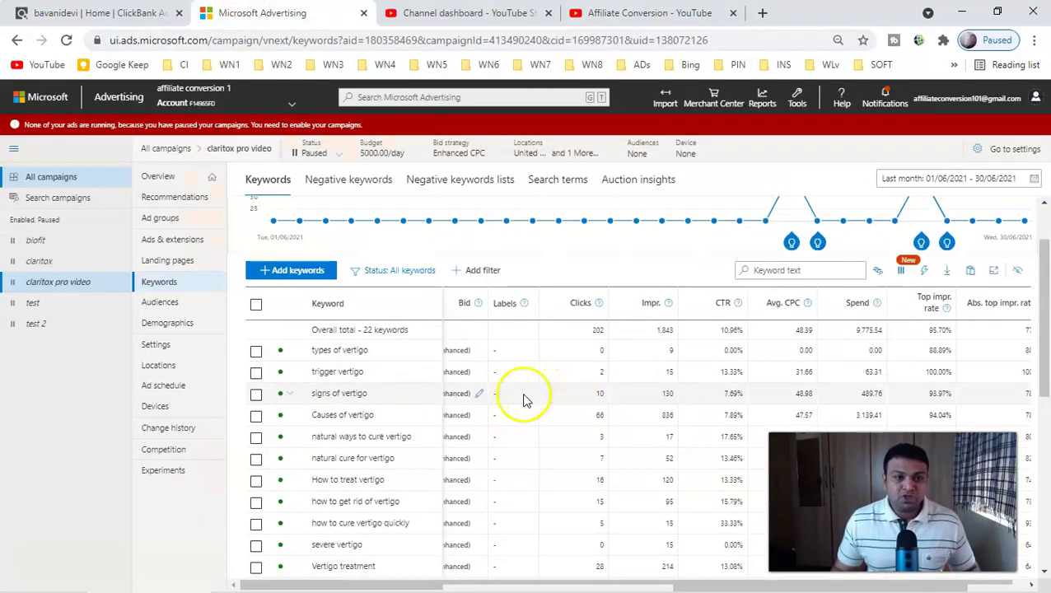
pyautogui.scroll(1, 525, 399)
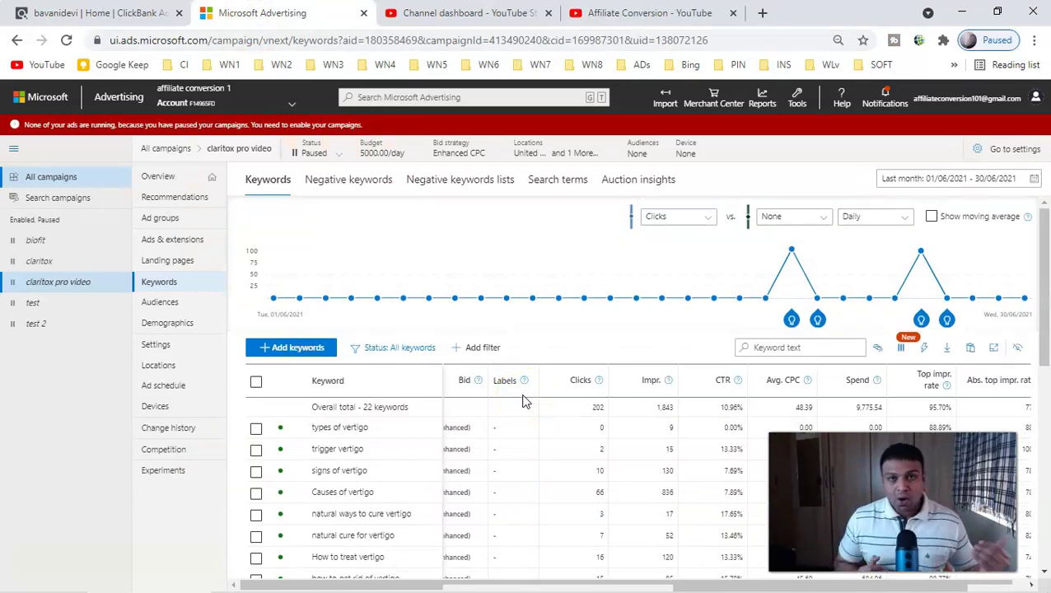
pyautogui.scroll(-4, 648, 465)
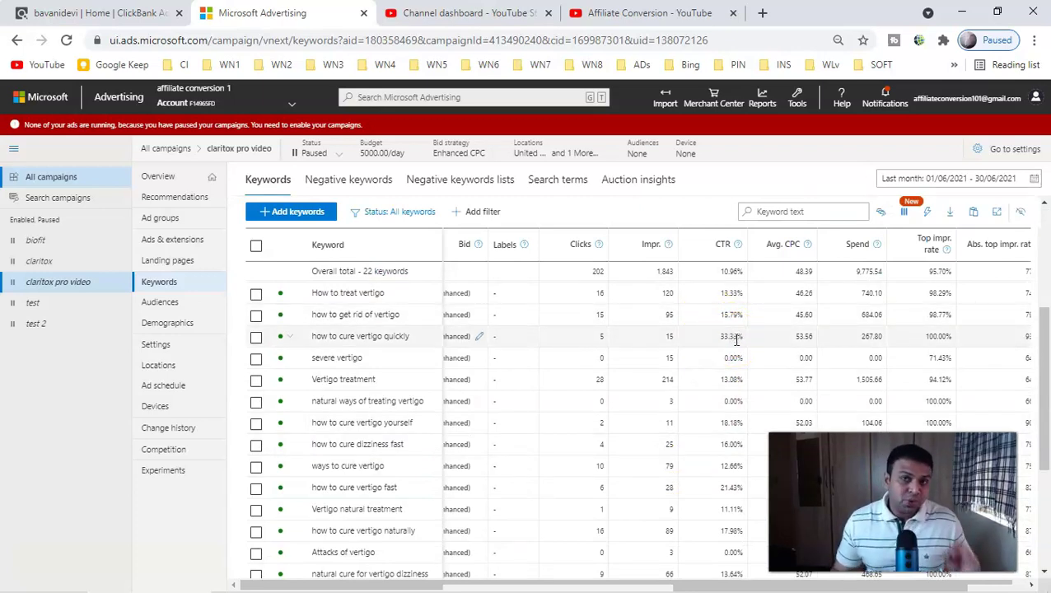
pyautogui.click(63, 12)
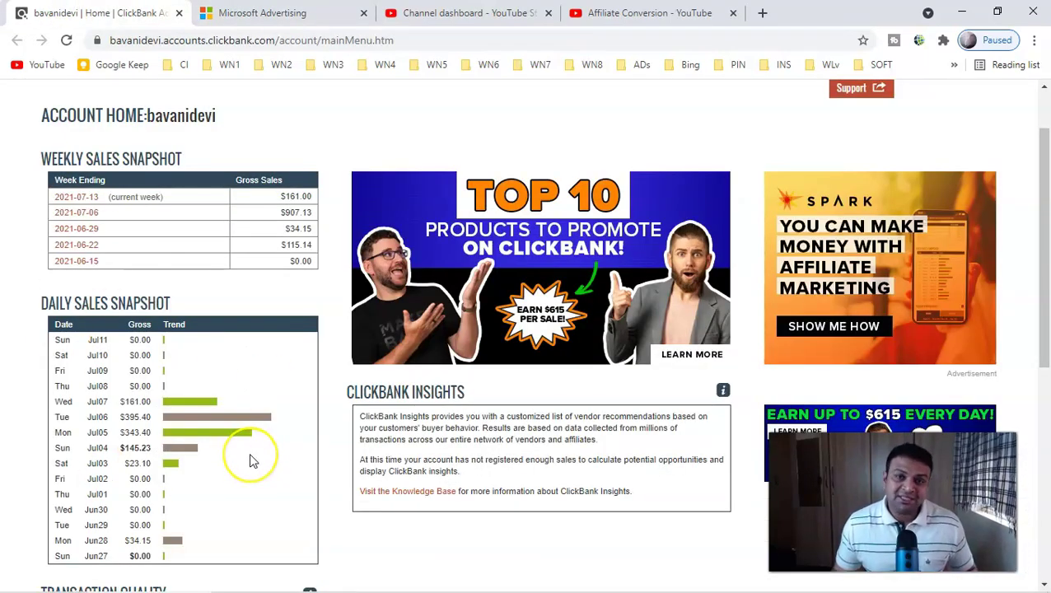
pyautogui.scroll(2, 253, 461)
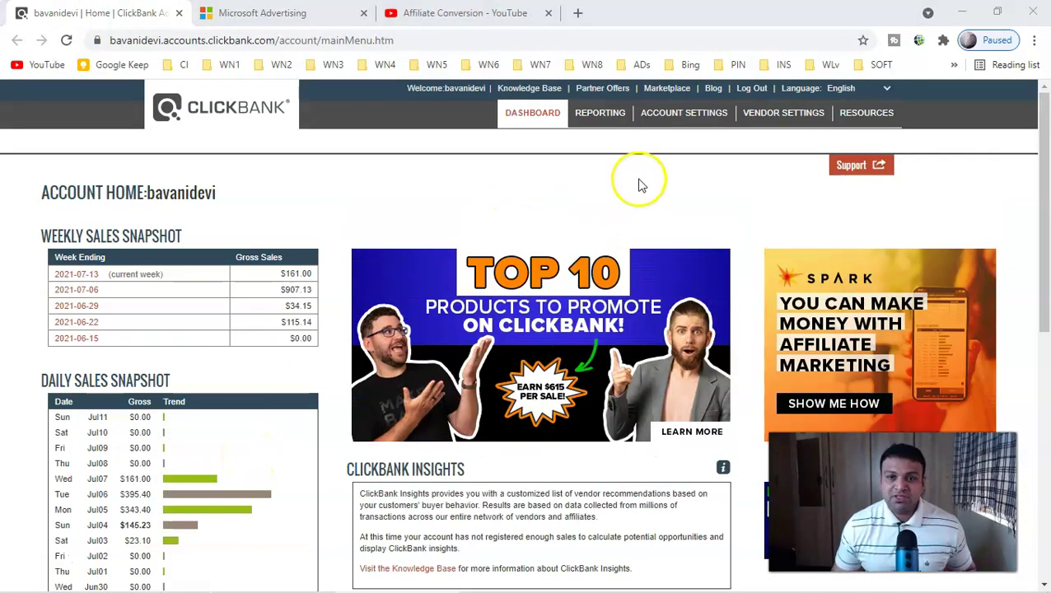
# Search the ClickBank Marketplace for claritox and examine the Claritox Pro- Dizziness Niche listing and its stats.
pyautogui.click(666, 88)
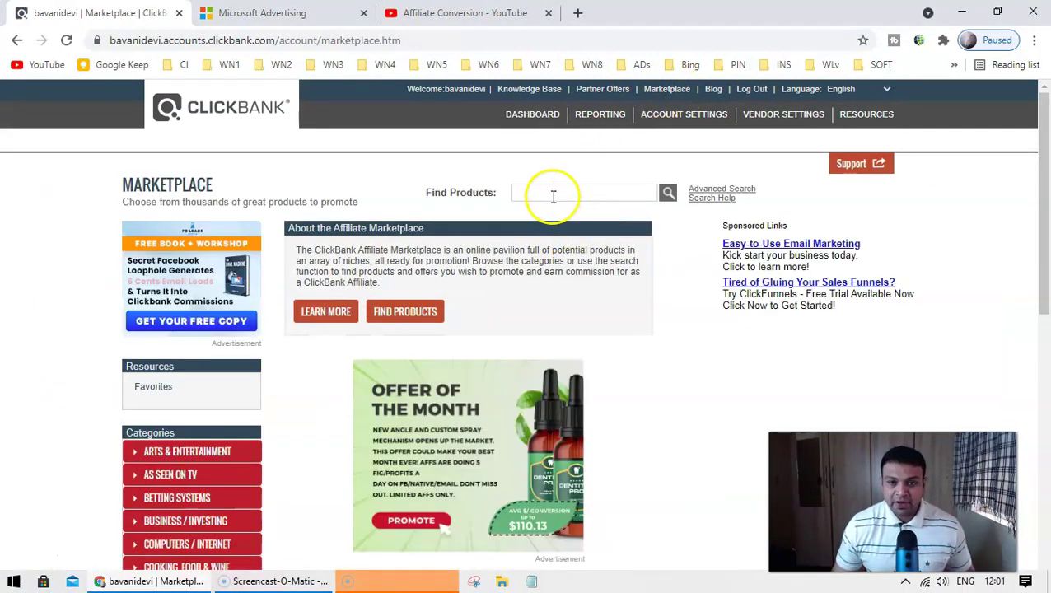
pyautogui.click(579, 198)
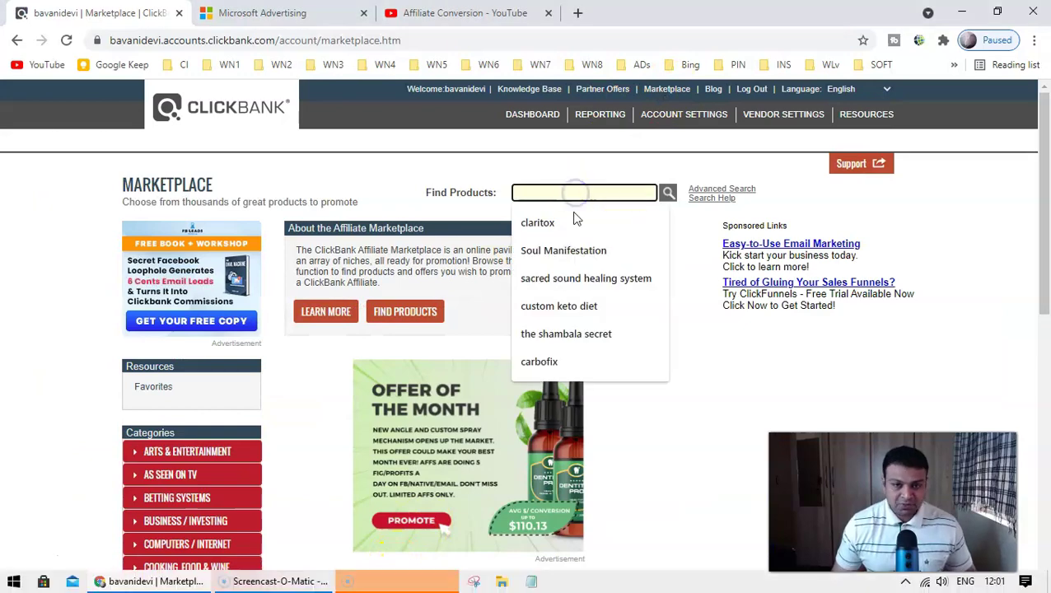
pyautogui.click(558, 225)
pyautogui.click(668, 192)
pyautogui.scroll(-3, 672, 249)
pyautogui.scroll(-1, 672, 249)
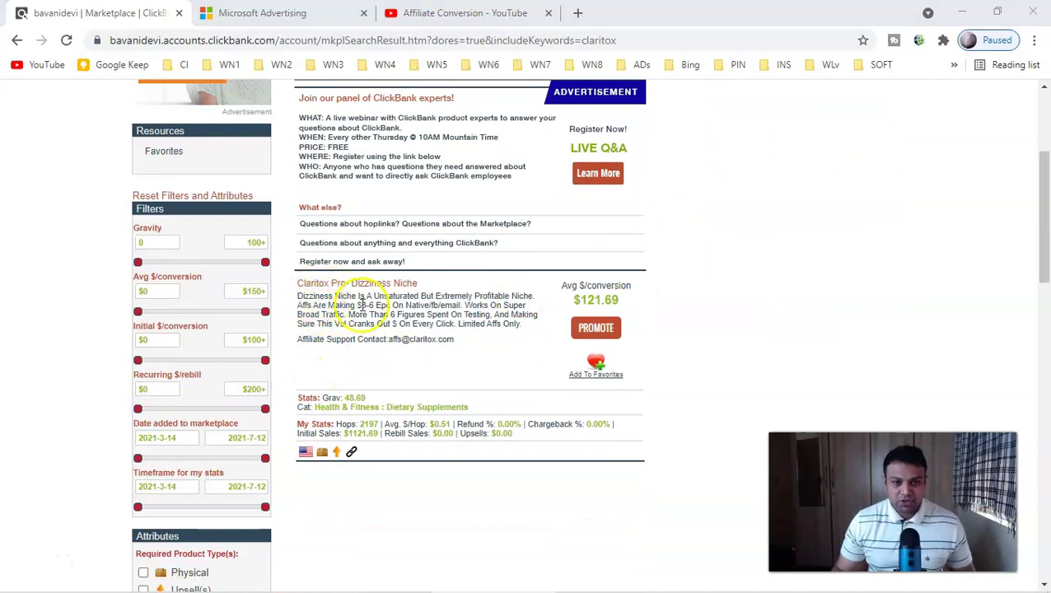
pyautogui.scroll(-2, 354, 301)
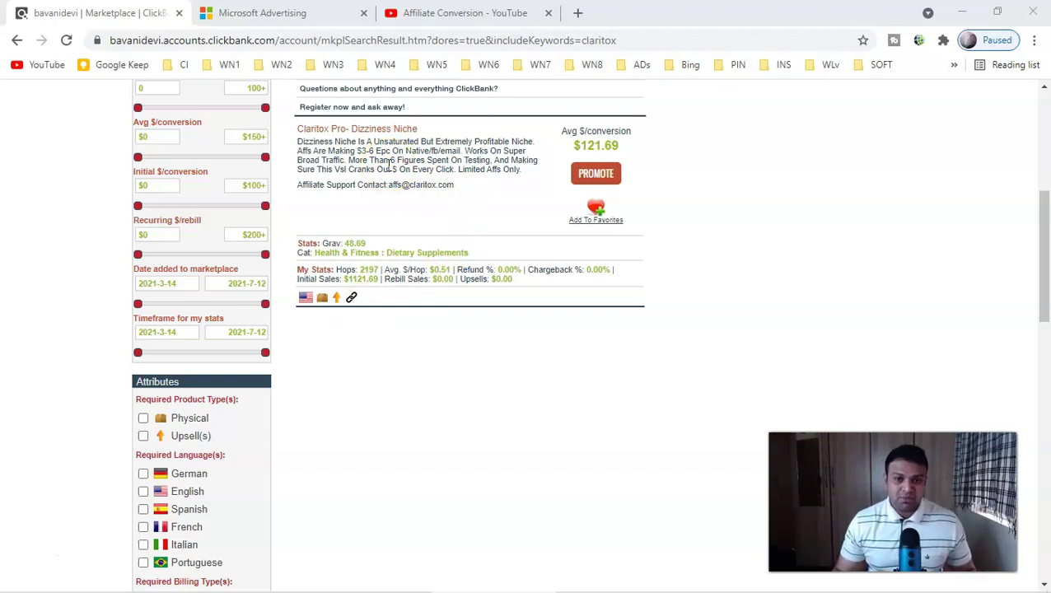
pyautogui.scroll(1, 390, 164)
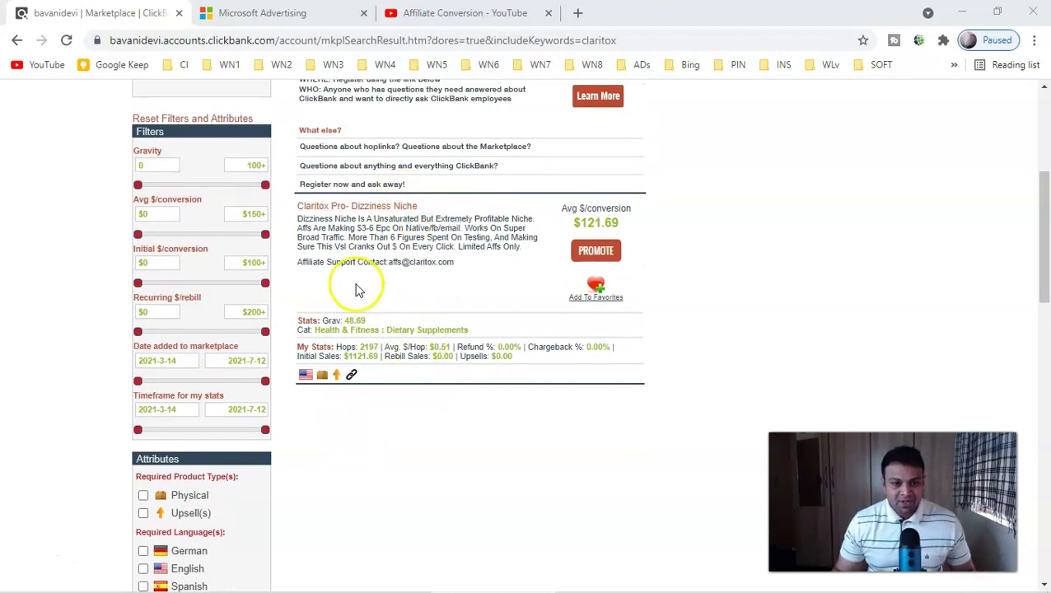
pyautogui.scroll(1, 395, 462)
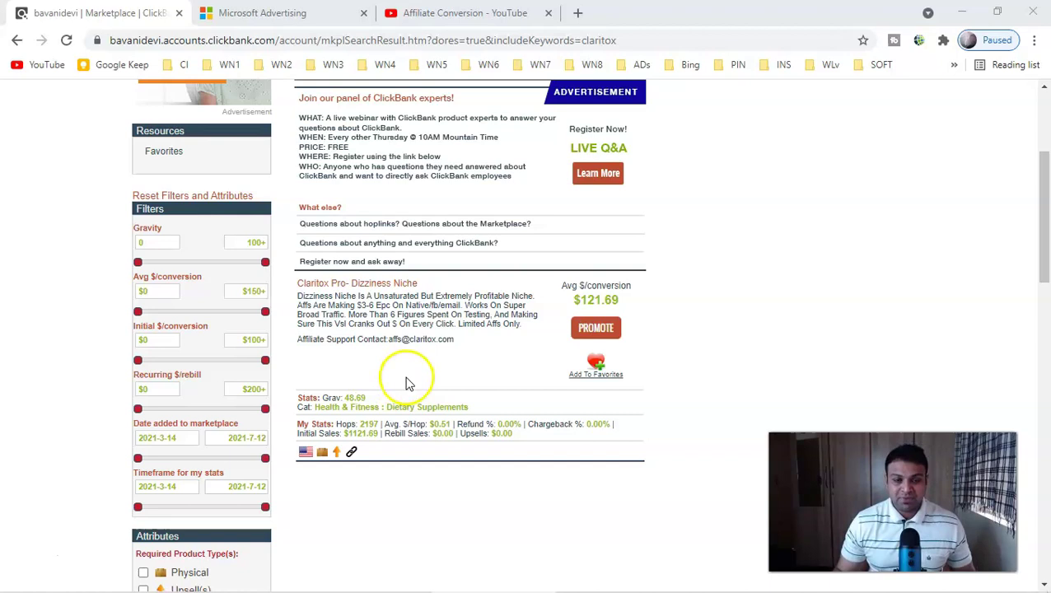
# Open the Claritox Pro sales page from its listing in a new tab and skim through the offer text.
pyautogui.rightClick(370, 282)
pyautogui.click(394, 301)
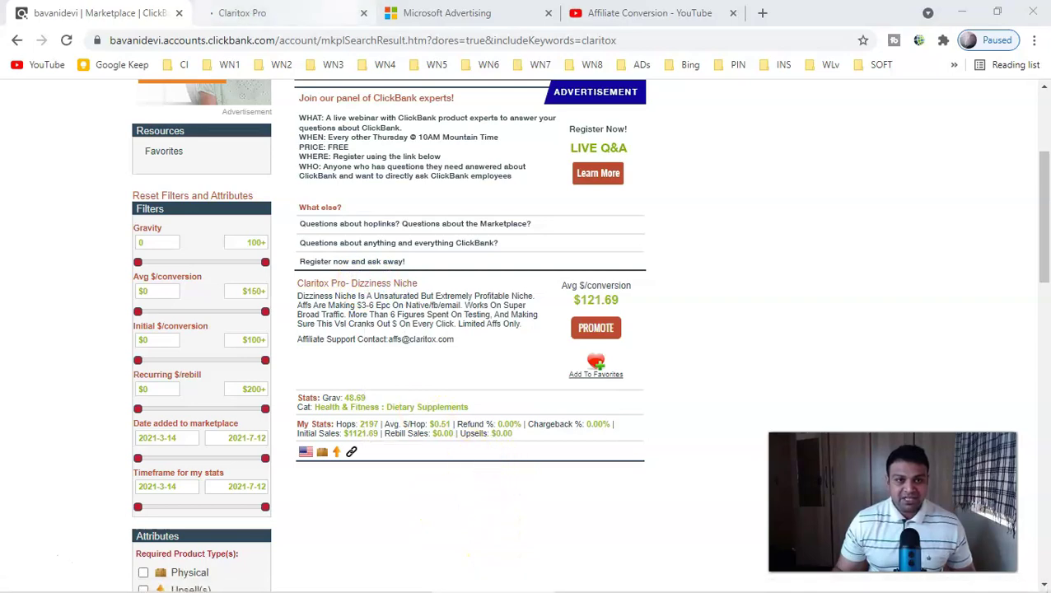
pyautogui.click(334, 13)
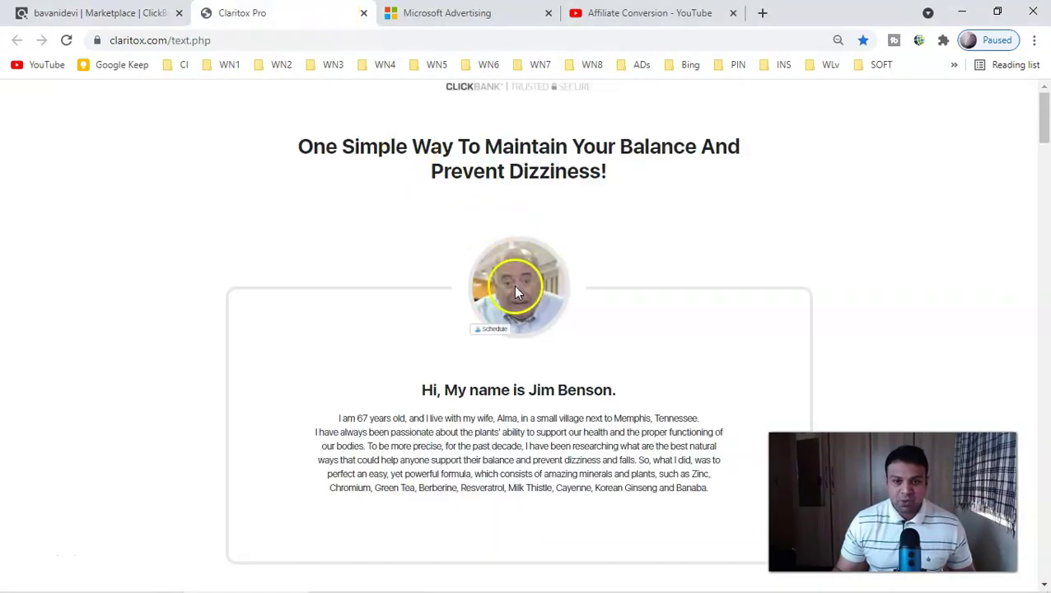
pyautogui.scroll(-10, 511, 321)
pyautogui.scroll(-15, 498, 332)
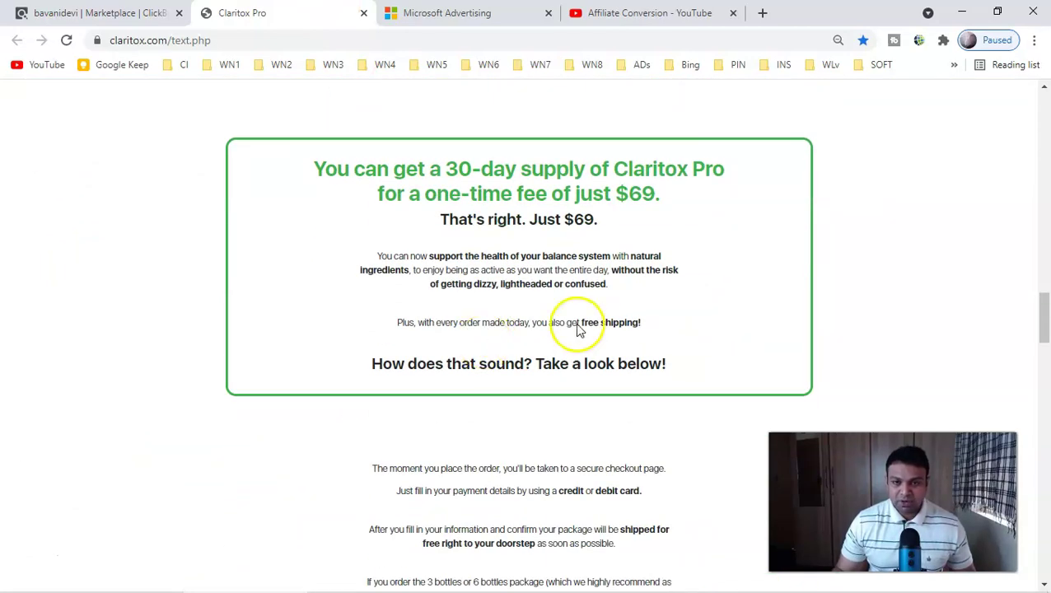
pyautogui.scroll(10, 579, 313)
pyautogui.scroll(10, 579, 317)
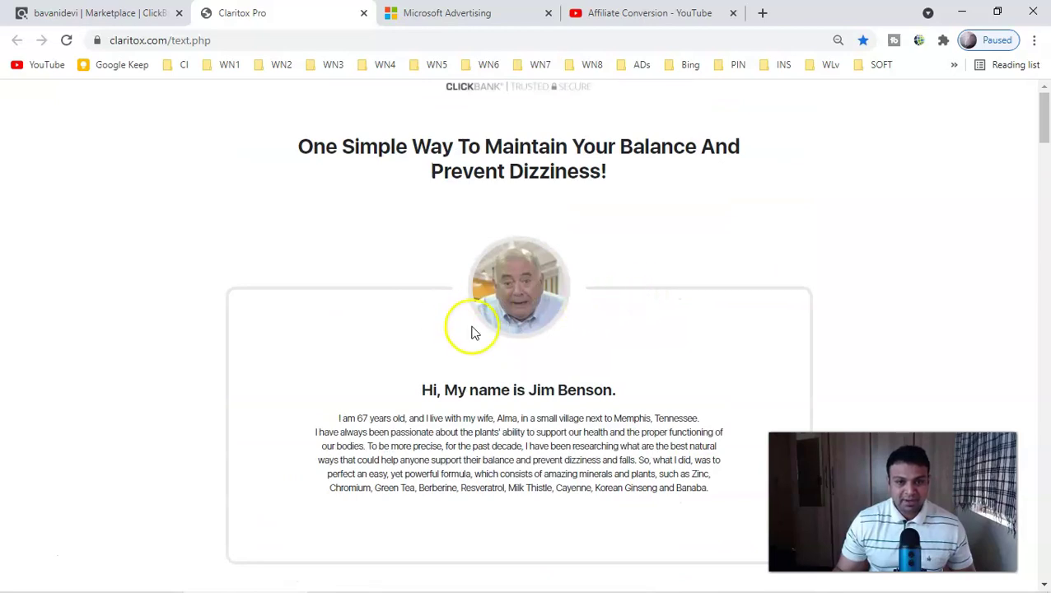
# Examine the hoplinks in the CLARITOX document and view the Claritox Pro video sales page.
pyautogui.hotkey('ctrl', 'shift', 'Tab')
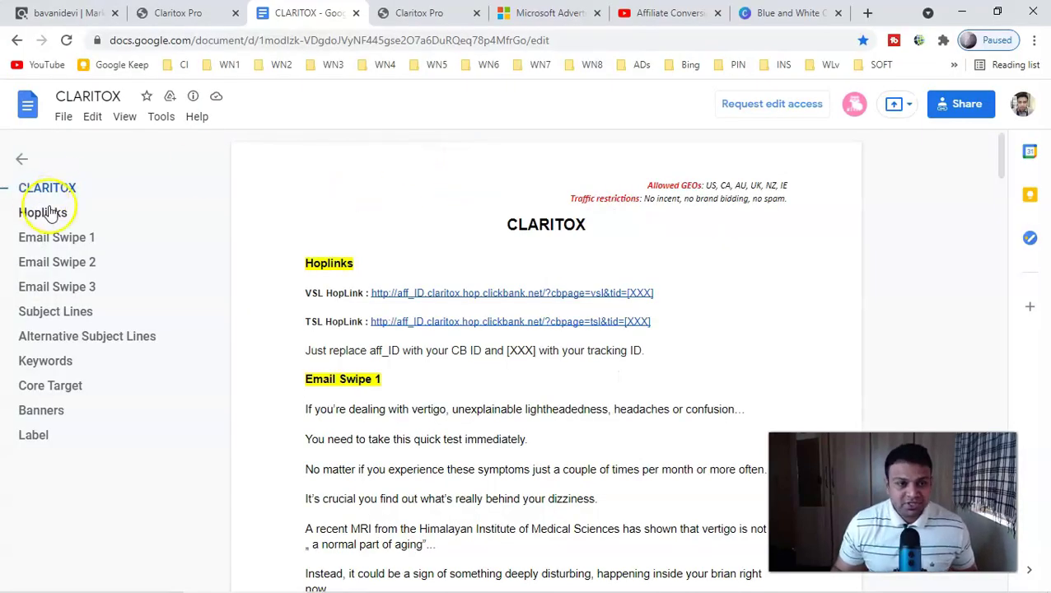
pyautogui.scroll(-1, 352, 314)
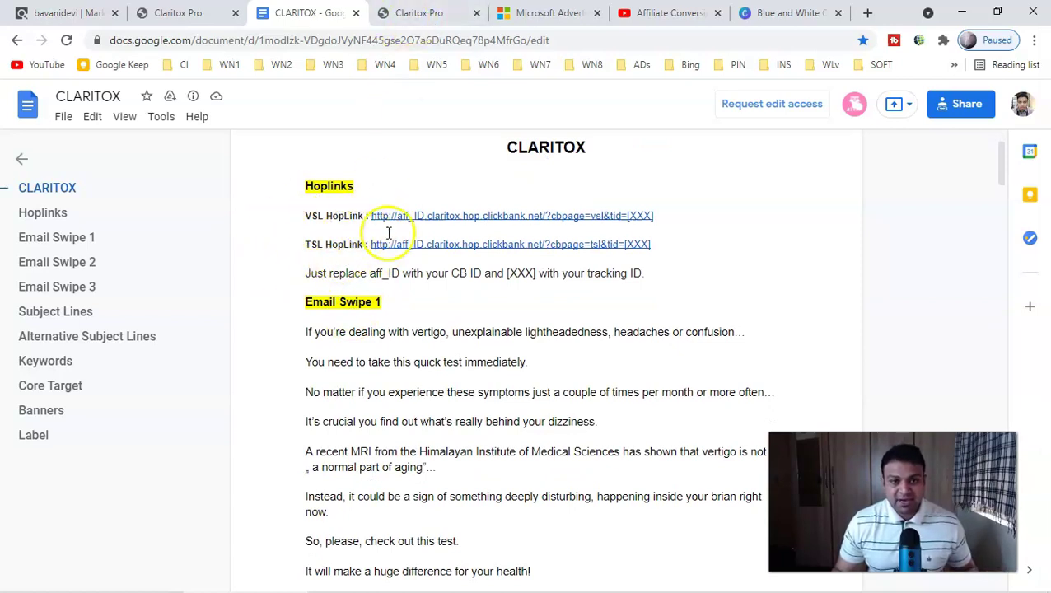
pyautogui.hotkey('ctrl', 'Tab')
pyautogui.scroll(-2, 664, 369)
pyautogui.scroll(2, 504, 392)
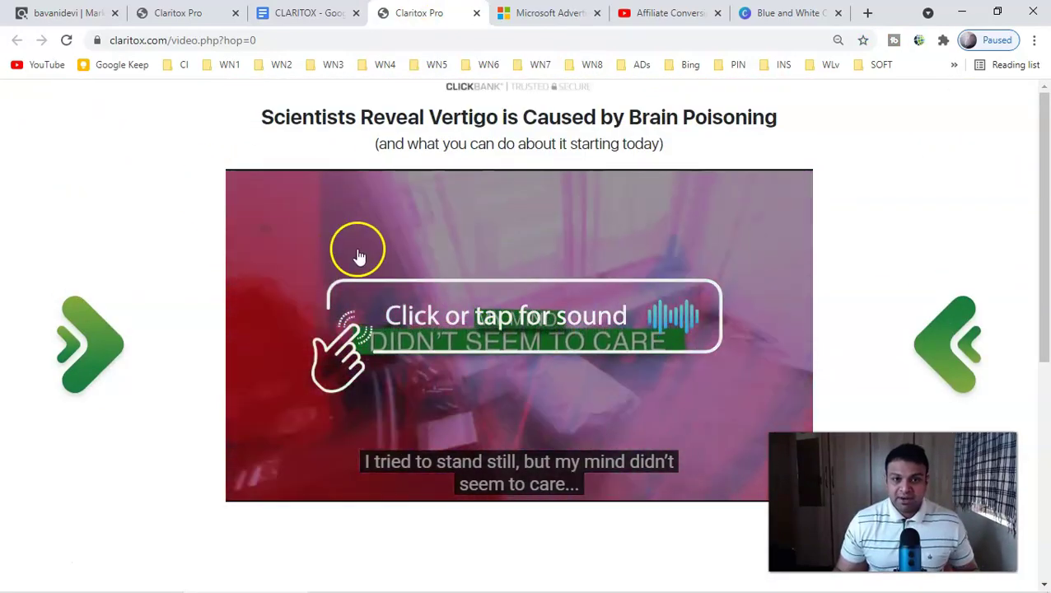
# Skim the Claritox Pro video sales page down to its footer and return to the video.
pyautogui.scroll(-3, 515, 361)
pyautogui.scroll(-1, 515, 363)
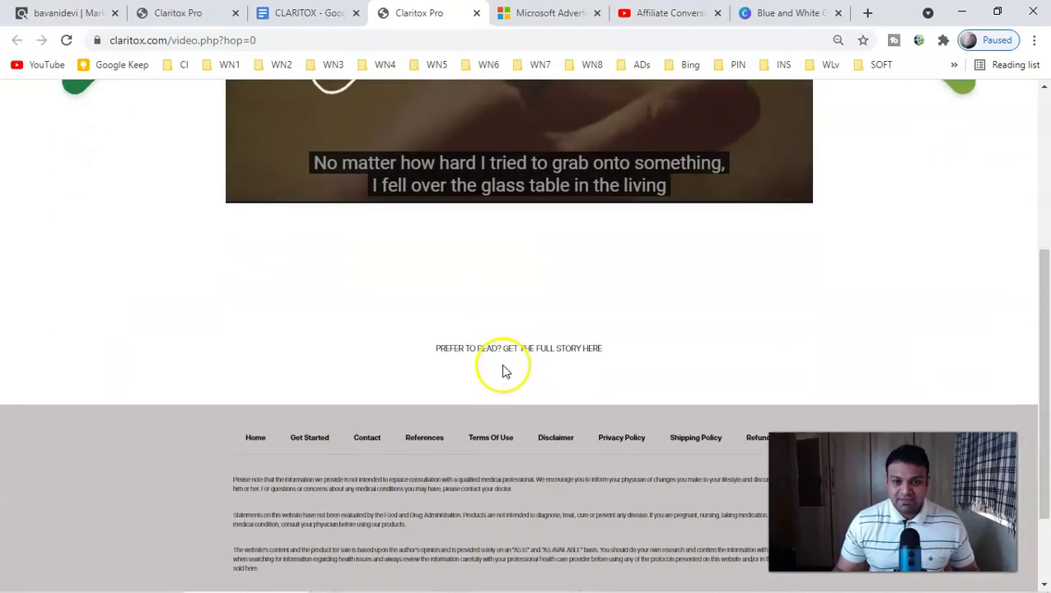
pyautogui.scroll(4, 504, 366)
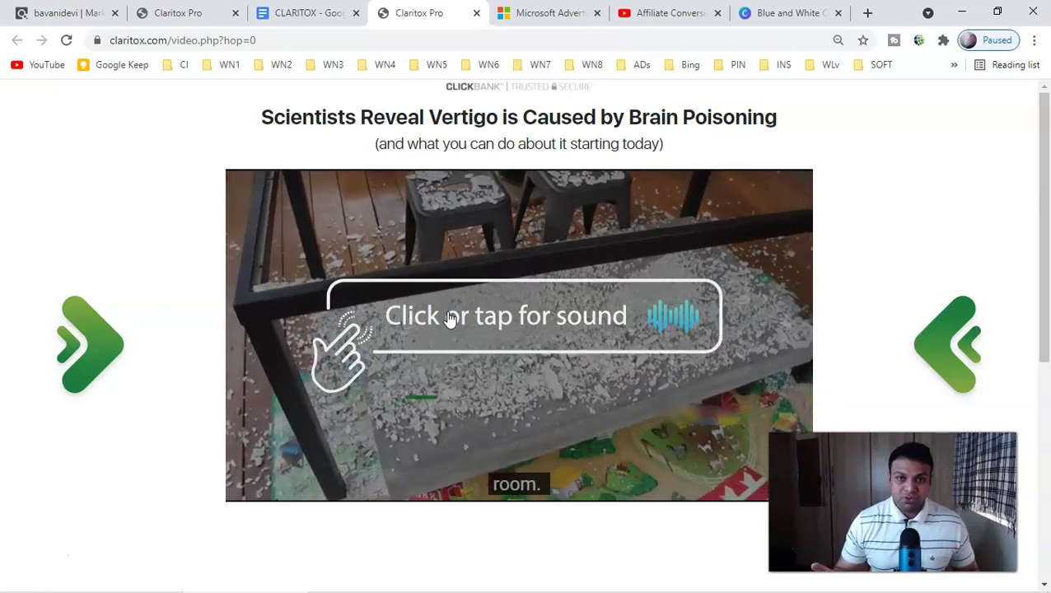
# Return to the CLARITOX document and examine the ready-made texts of Email Swipe 1 and Email Swipe 2.
pyautogui.click(209, 8)
pyautogui.click(290, 9)
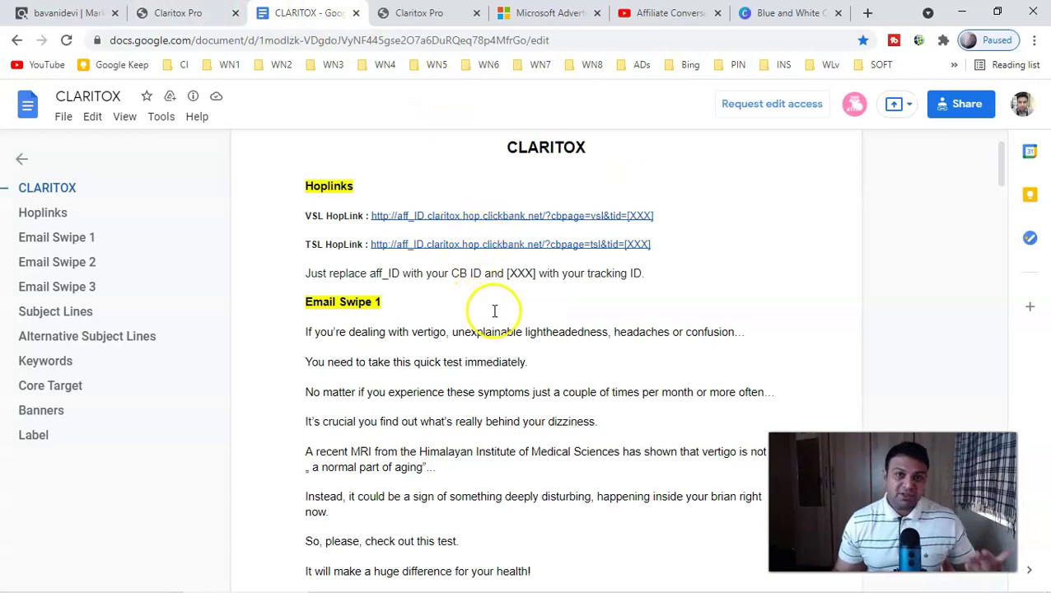
pyautogui.scroll(-1, 466, 324)
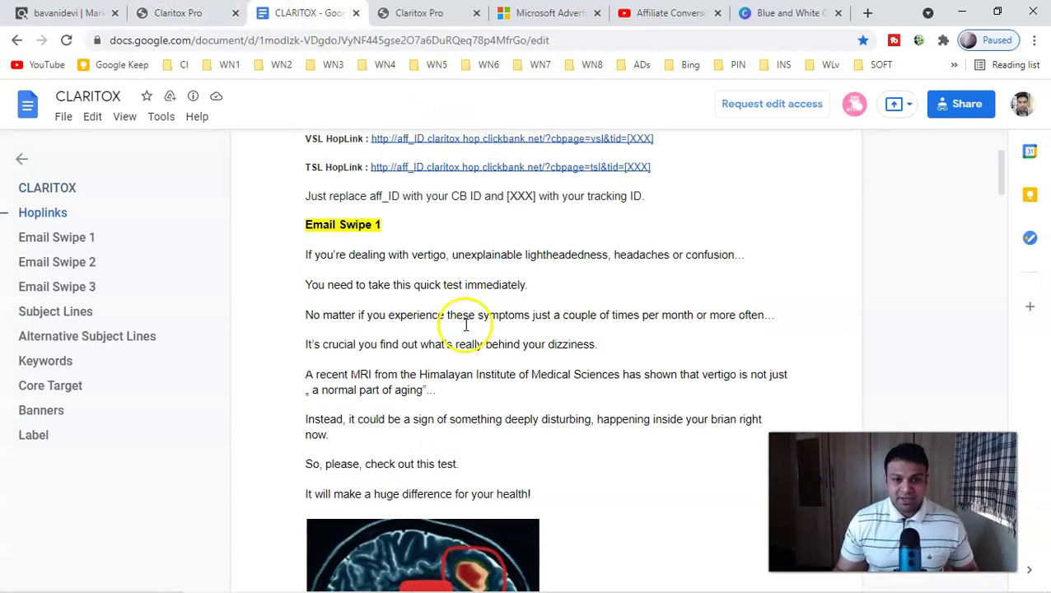
pyautogui.scroll(-1, 418, 311)
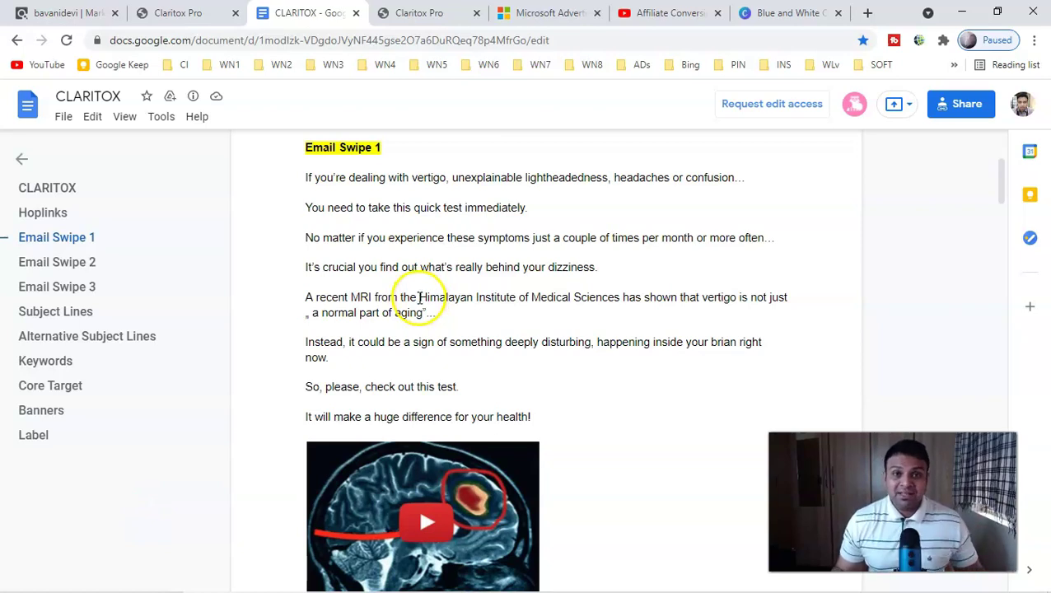
pyautogui.scroll(-4, 435, 279)
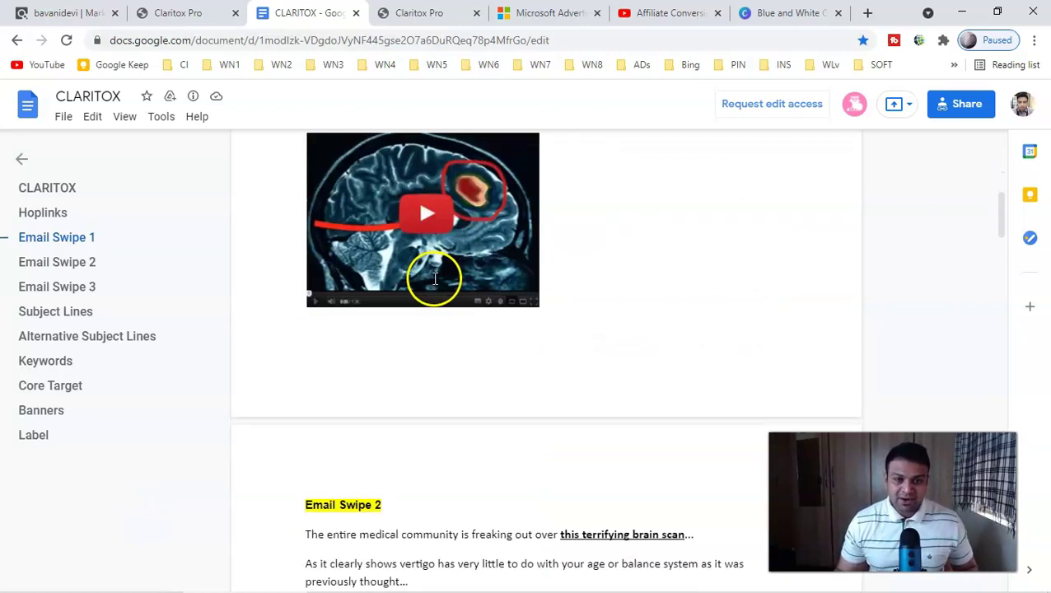
pyautogui.scroll(-5, 435, 279)
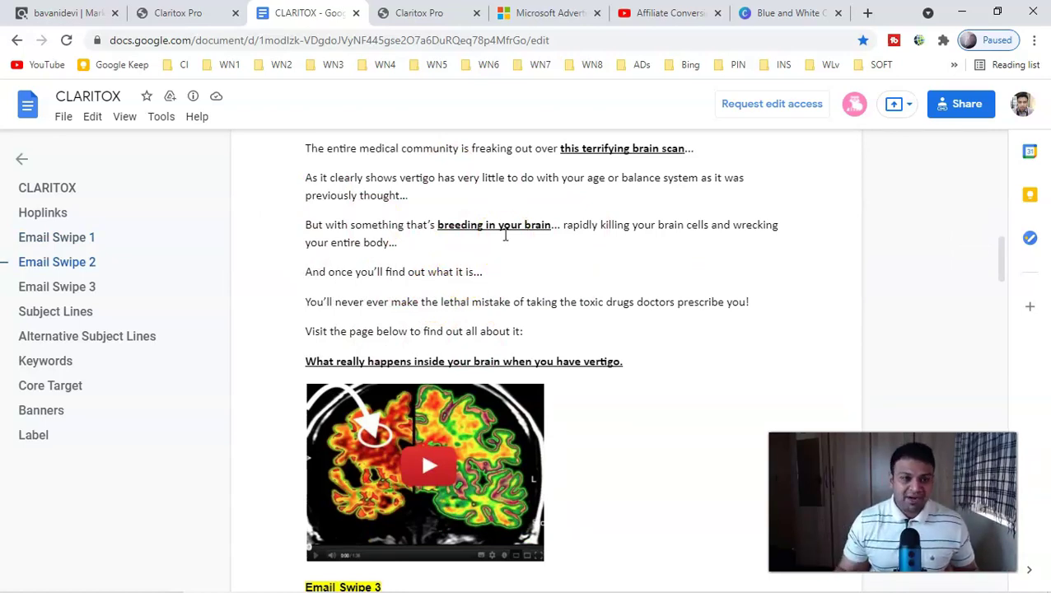
# Examine the Keywords list in the CLARITOX document, from Attacks of vertigo through Disoriented.
pyautogui.scroll(-12, 435, 247)
pyautogui.click(323, 251)
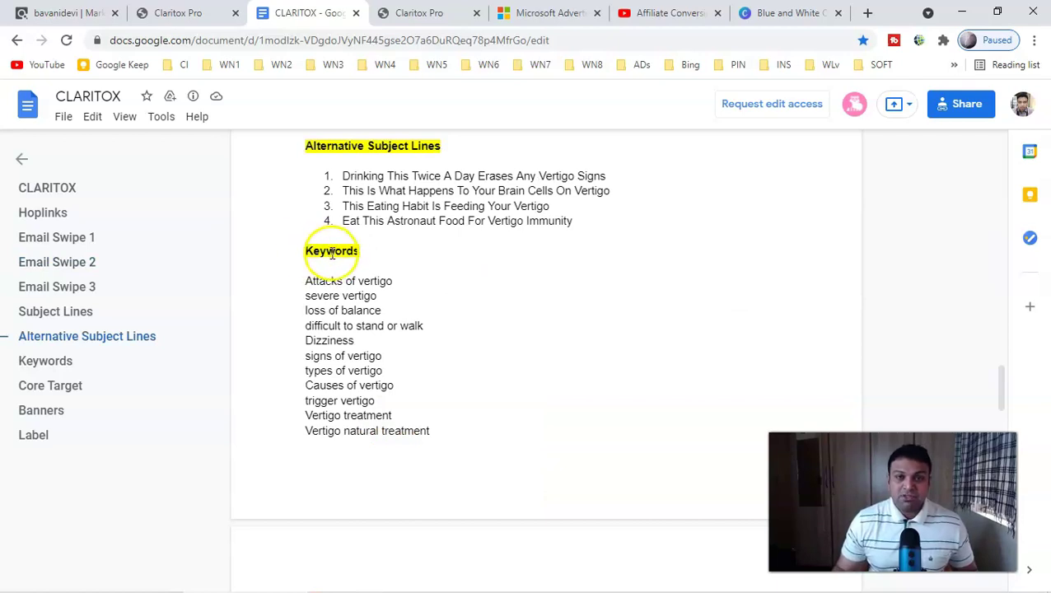
pyautogui.scroll(-2, 362, 285)
pyautogui.scroll(1, 424, 274)
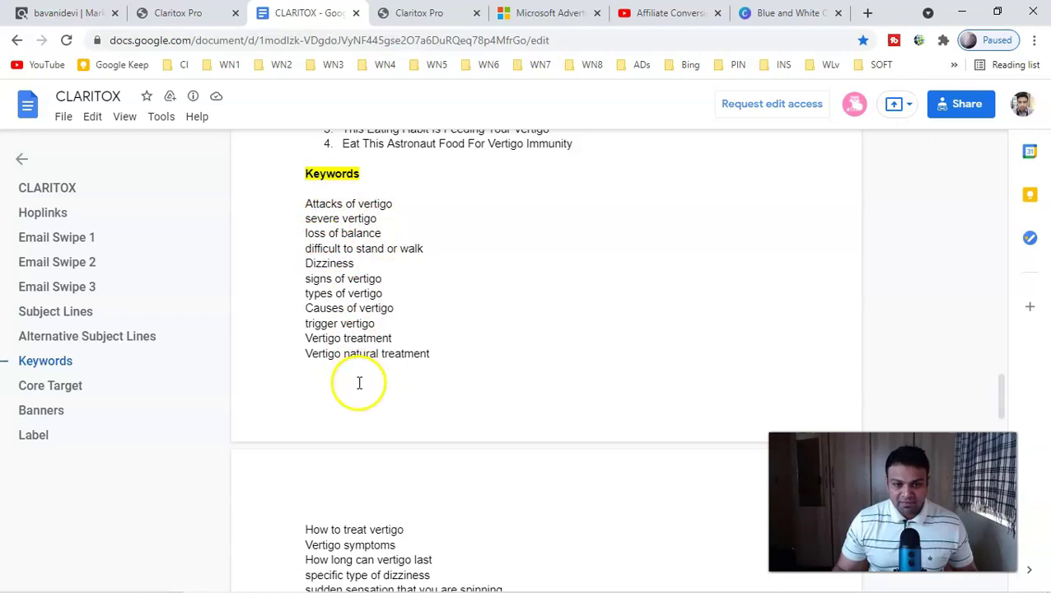
pyautogui.scroll(-3, 359, 383)
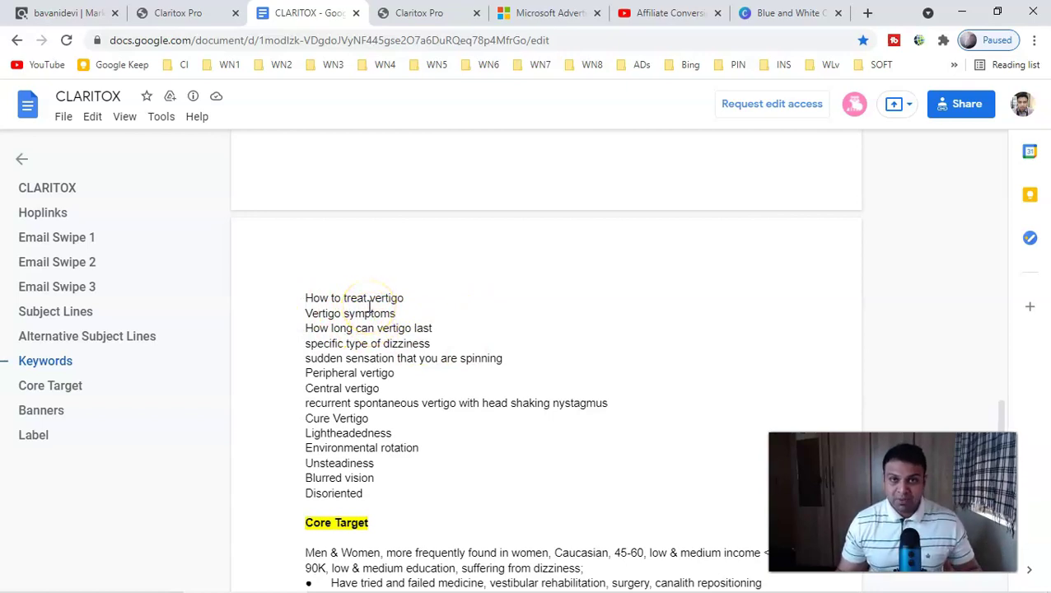
# Read the document's Core Target section, including the extended target and the short-term and long-term pain points.
pyautogui.scroll(-3, 348, 317)
pyautogui.scroll(-2, 332, 375)
pyautogui.scroll(2, 354, 223)
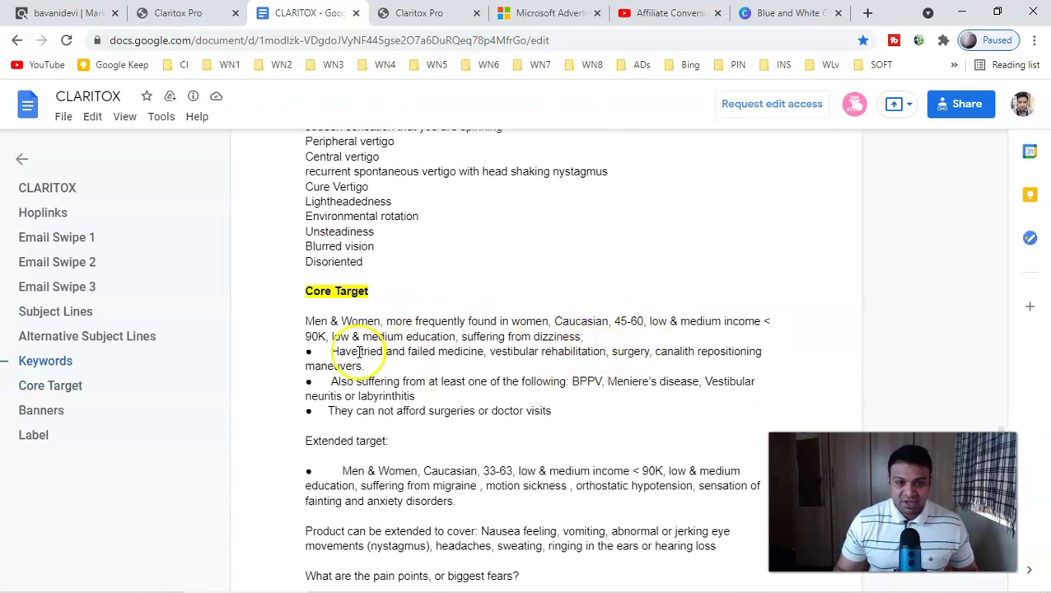
pyautogui.scroll(-1, 599, 349)
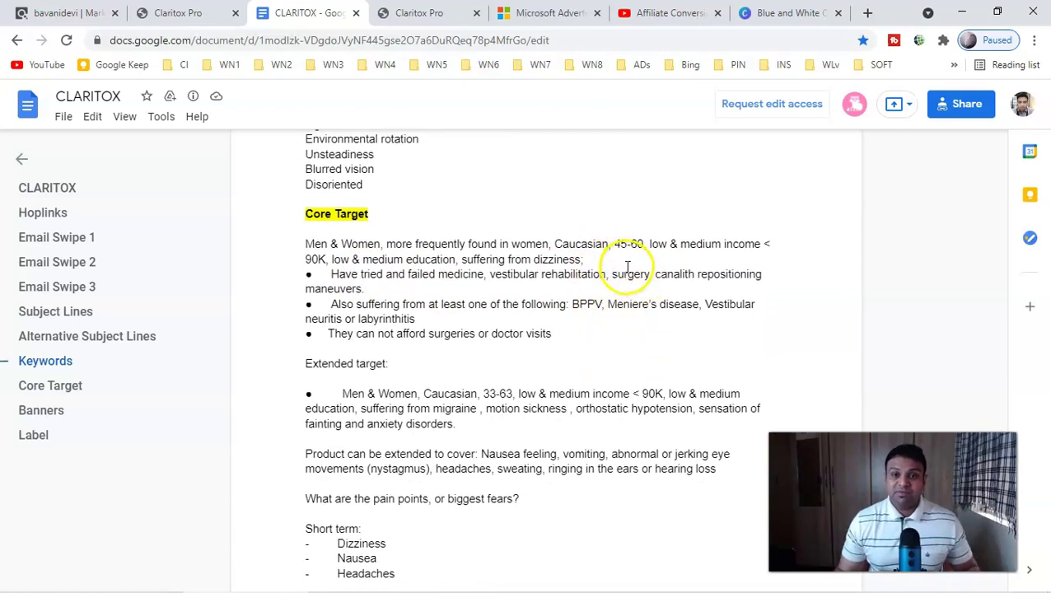
pyautogui.scroll(-1, 622, 271)
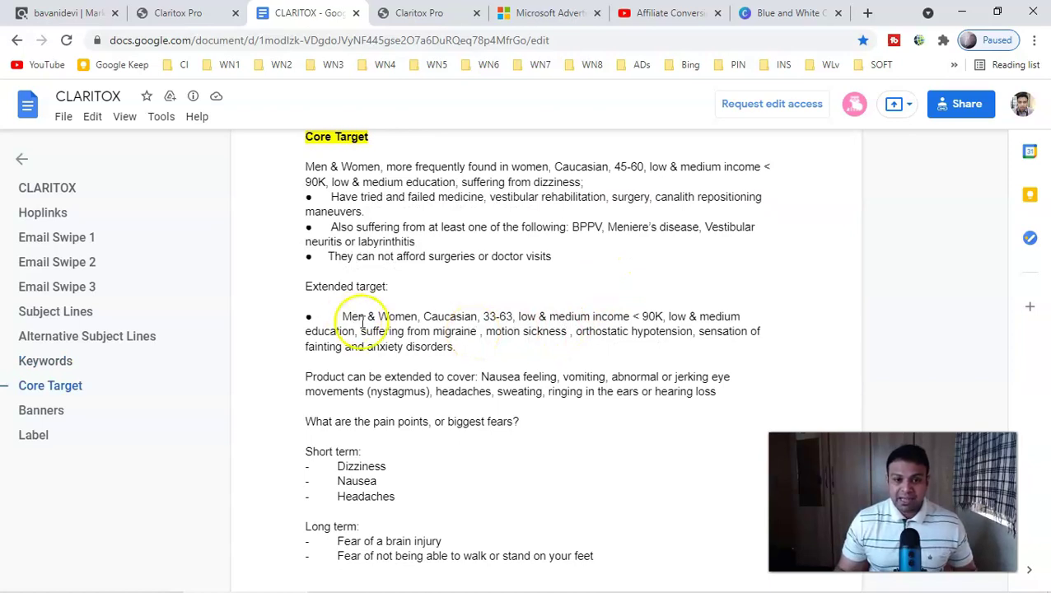
pyautogui.scroll(-2, 536, 348)
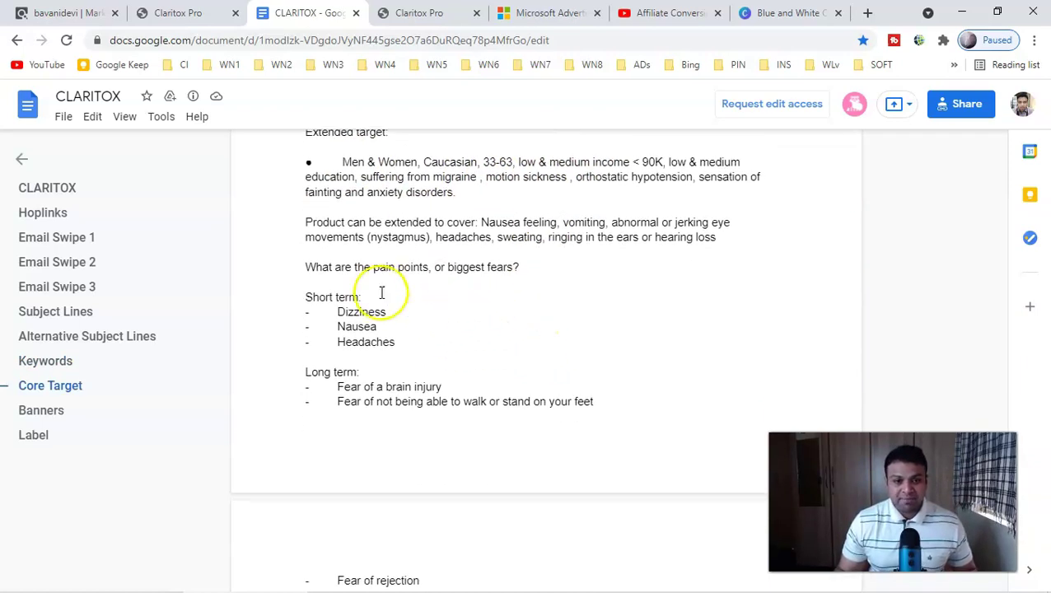
# Compare the claritox campaign ads' click-through rates in Microsoft Advertising with the CTR formula in the Canva design.
pyautogui.hotkey('ctrl', '5')
pyautogui.scroll(-1, 524, 445)
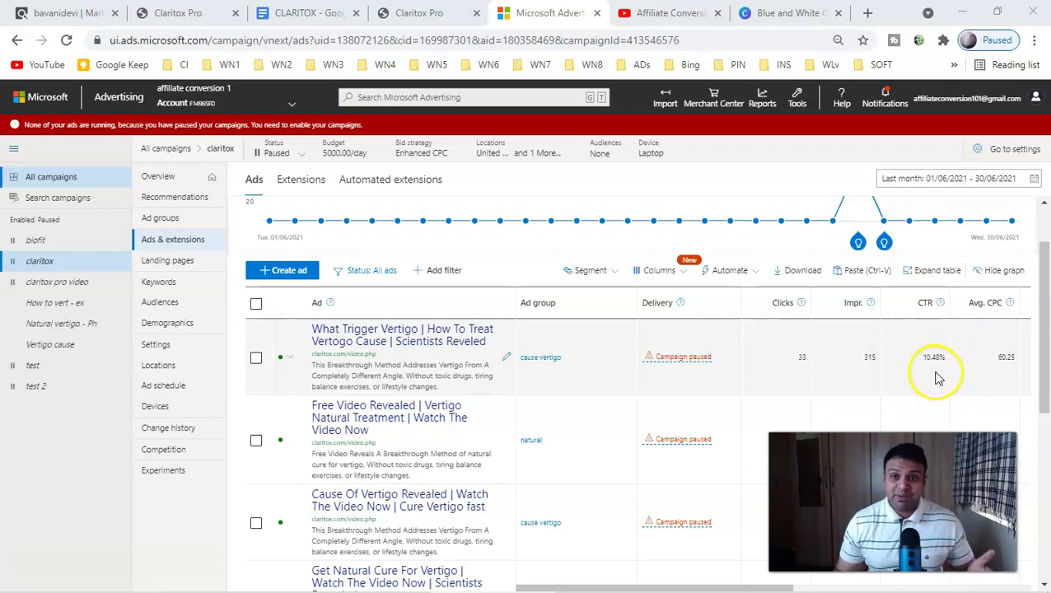
pyautogui.click(791, 14)
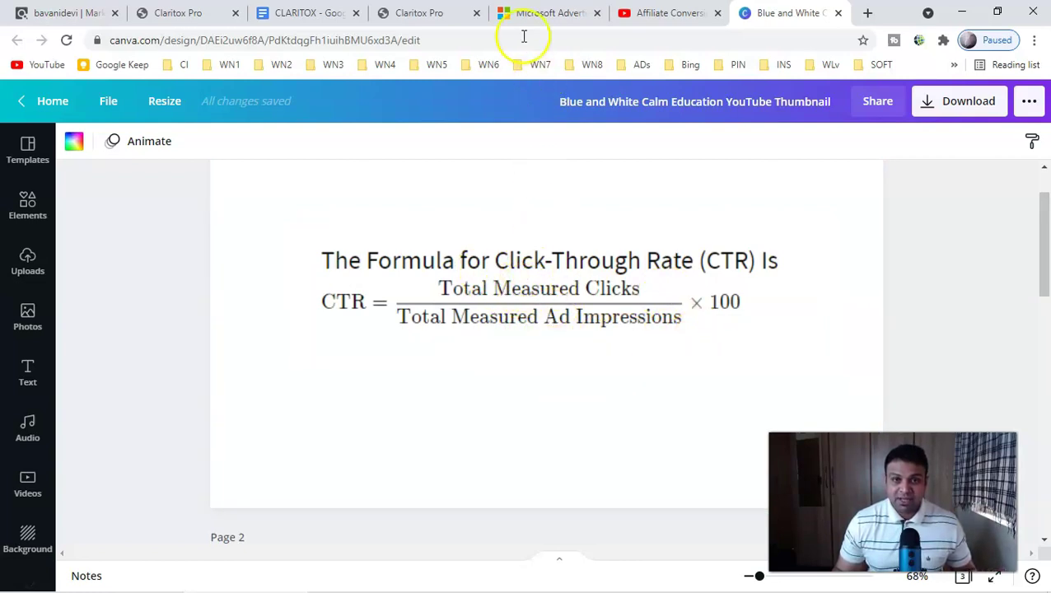
pyautogui.click(532, 13)
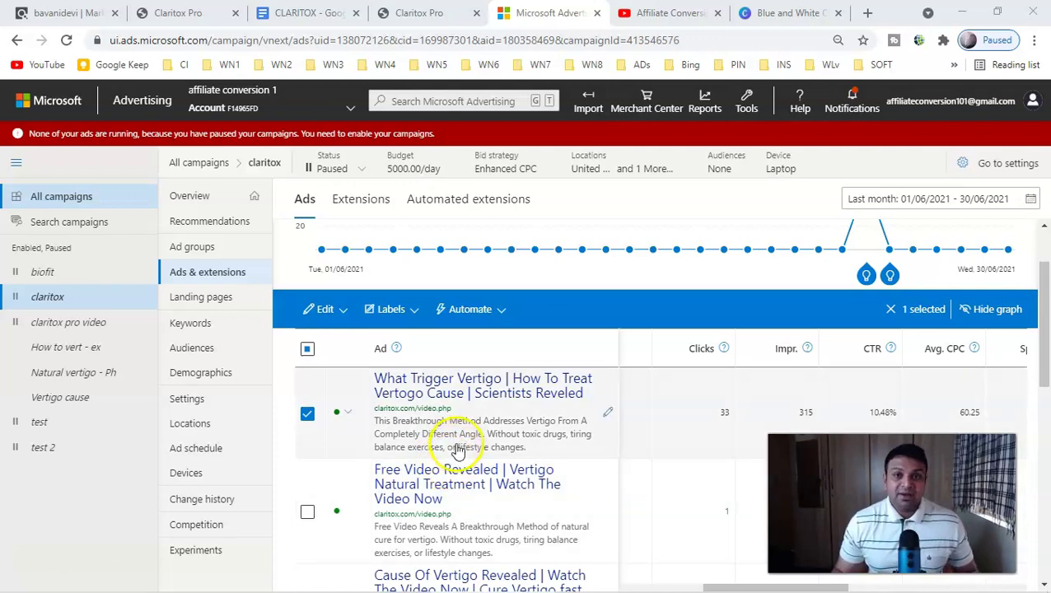
# Switch to the other browser window's CLARITOX document and select the keywords from Attacks of vertigo through How long can vertigo last for copying.
pyautogui.hotkey('alt', 'Tab')
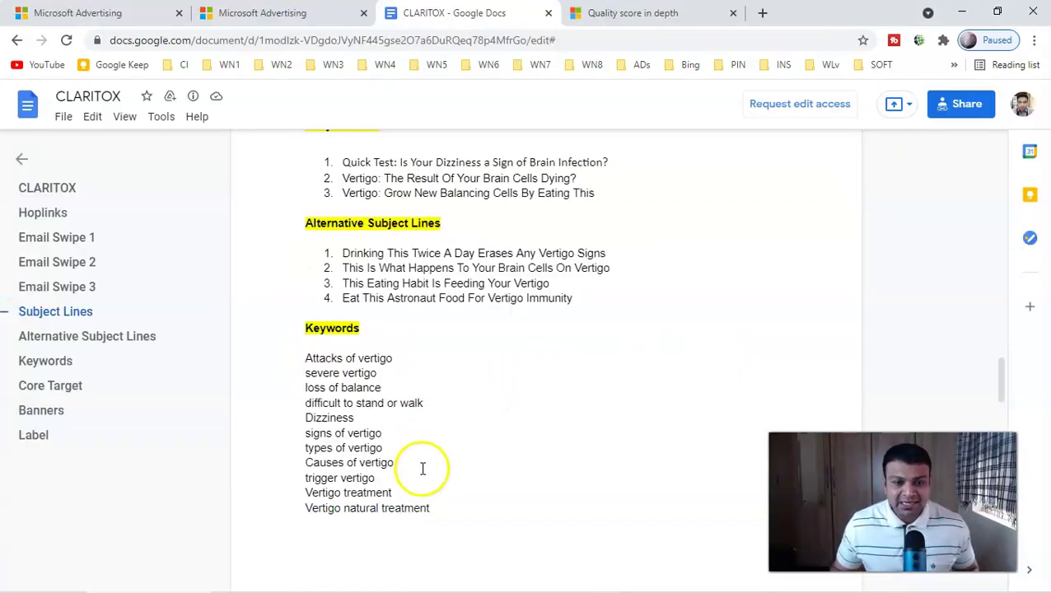
pyautogui.scroll(-3, 354, 354)
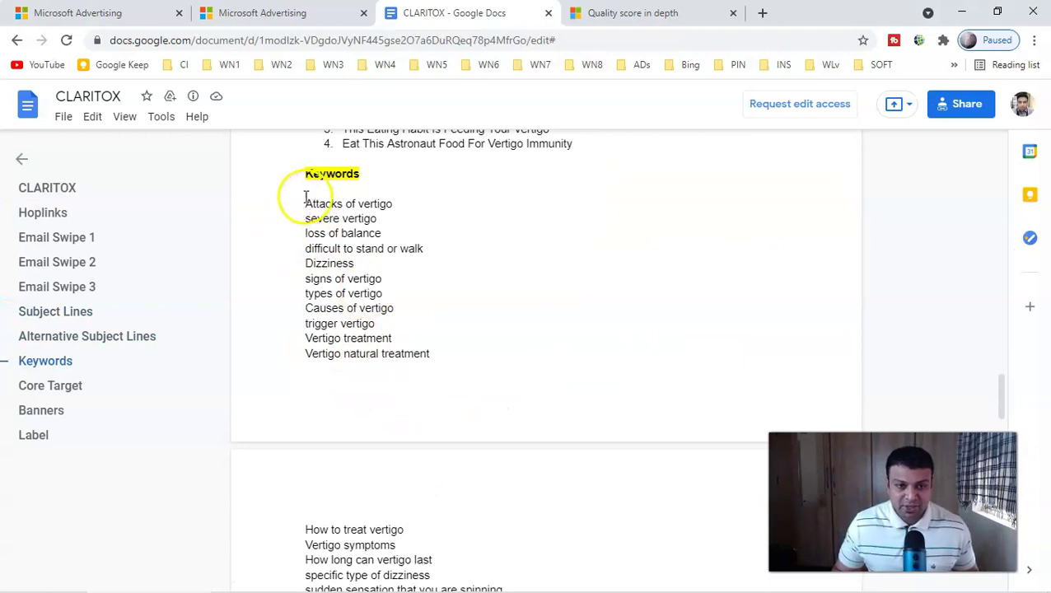
pyautogui.moveTo(313, 206); pyautogui.dragTo(410, 394)
pyautogui.moveTo(413, 512); pyautogui.dragTo(410, 558)
pyautogui.scroll(-3, 436, 543)
pyautogui.scroll(3, 358, 383)
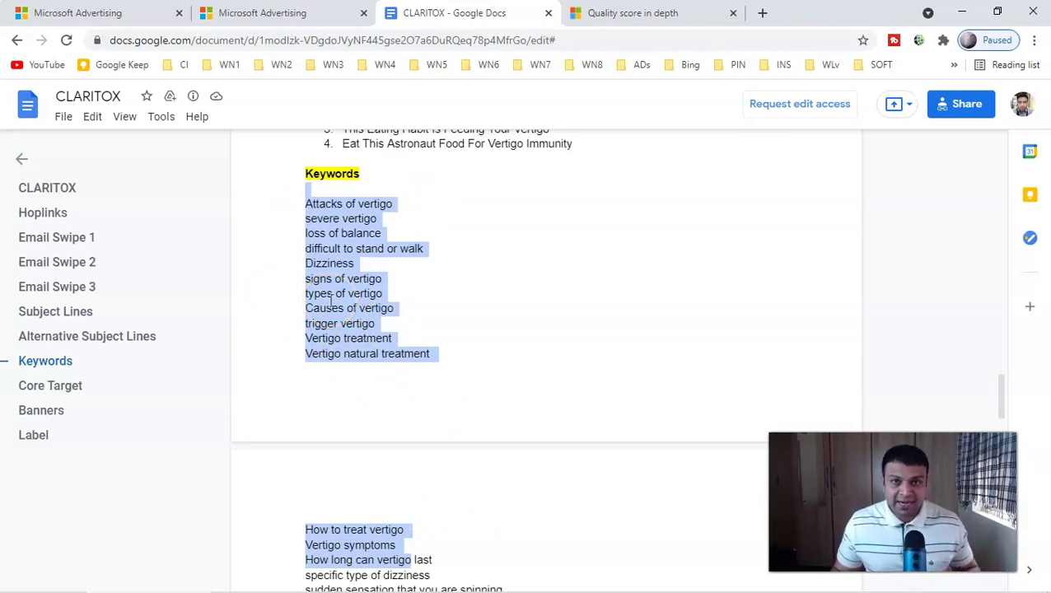
# Show where Microsoft Advertising offers its planning tools, and open the Keyword planner's search for new keywords using a phrase, website, or category.
pyautogui.click(136, 10)
pyautogui.click(743, 107)
pyautogui.click(780, 101)
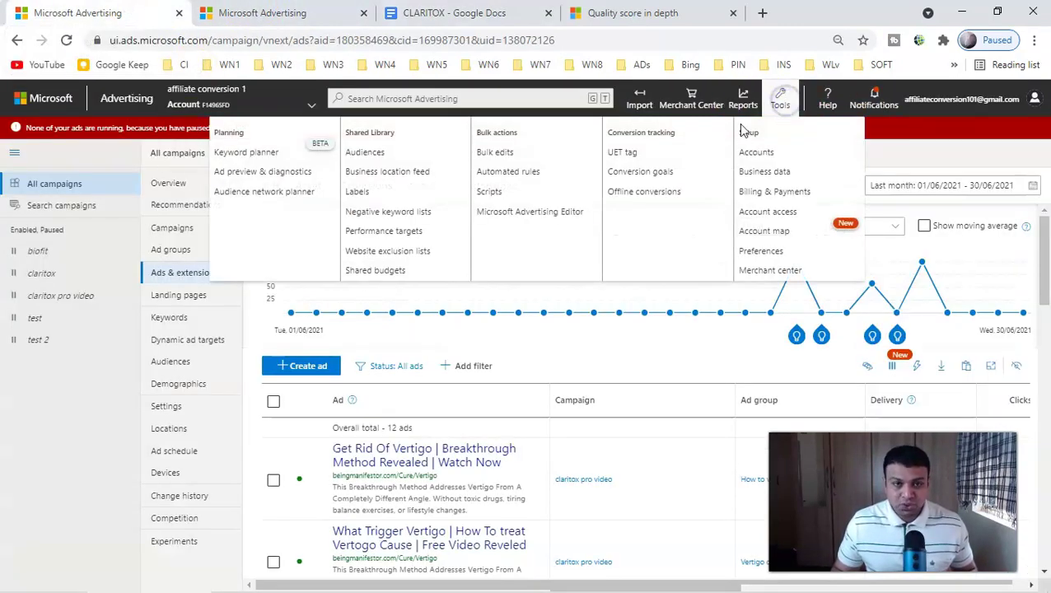
pyautogui.click(274, 12)
pyautogui.click(113, 248)
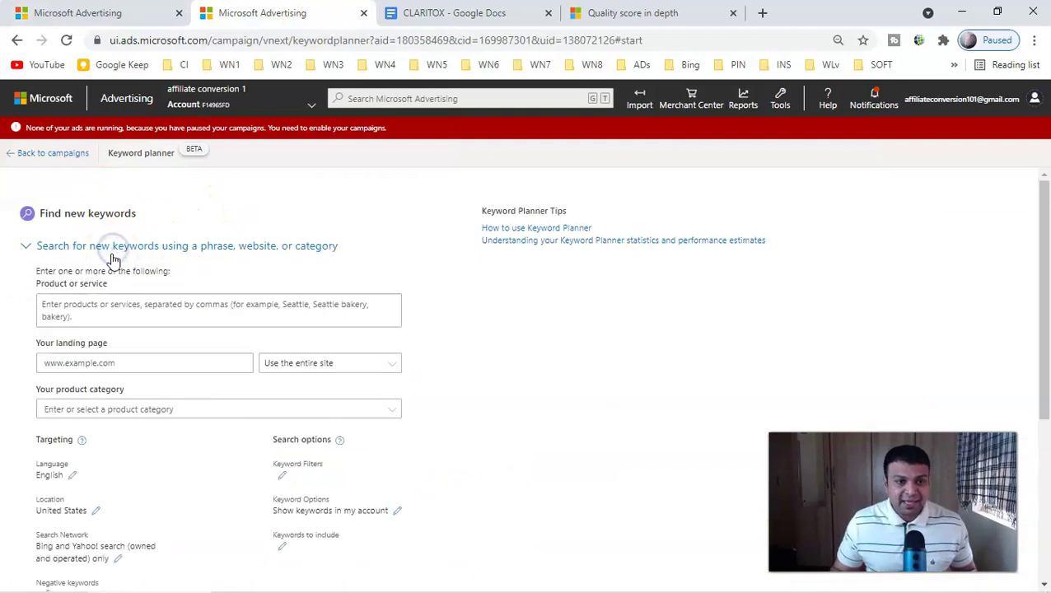
# Paste the copied vertigo keywords as the product or service and get suggestions for English searches in the United States.
pyautogui.click(114, 309)
pyautogui.rightClick(113, 309)
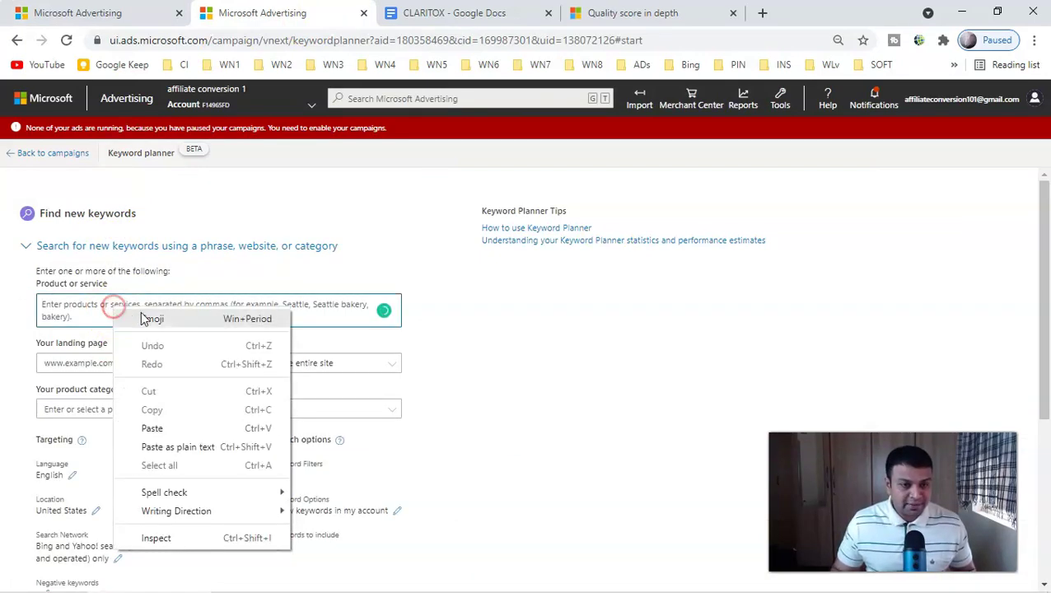
pyautogui.click(161, 424)
pyautogui.scroll(-2, 417, 387)
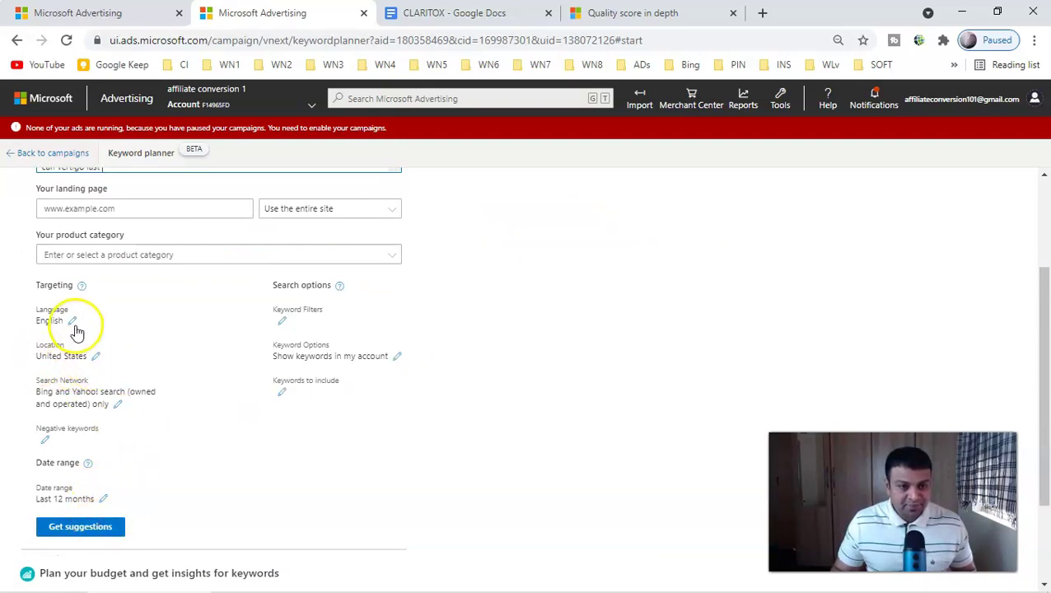
pyautogui.click(80, 530)
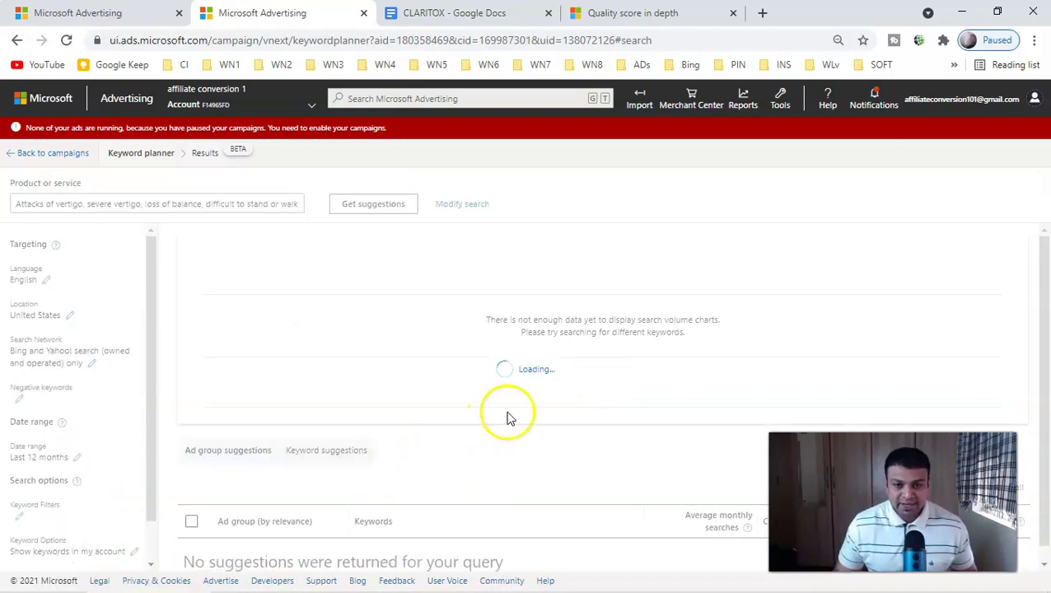
# Look over the ad group suggestions and examine the individual keyword suggestions with their monthly searches, competition and suggested bids.
pyautogui.scroll(-5, 505, 412)
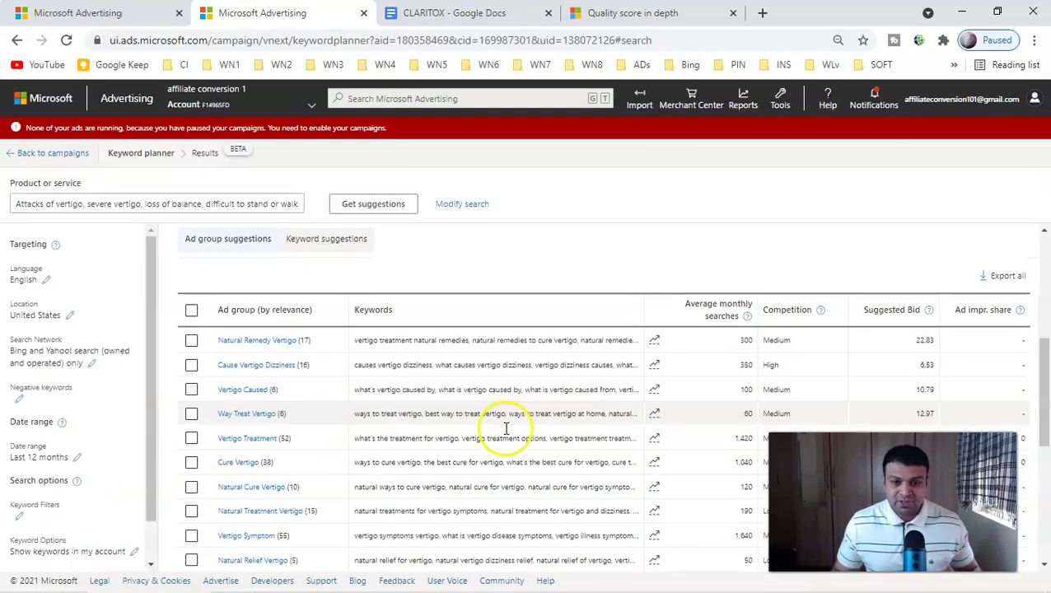
pyautogui.click(328, 238)
pyautogui.scroll(-3, 462, 371)
pyautogui.scroll(-2, 470, 443)
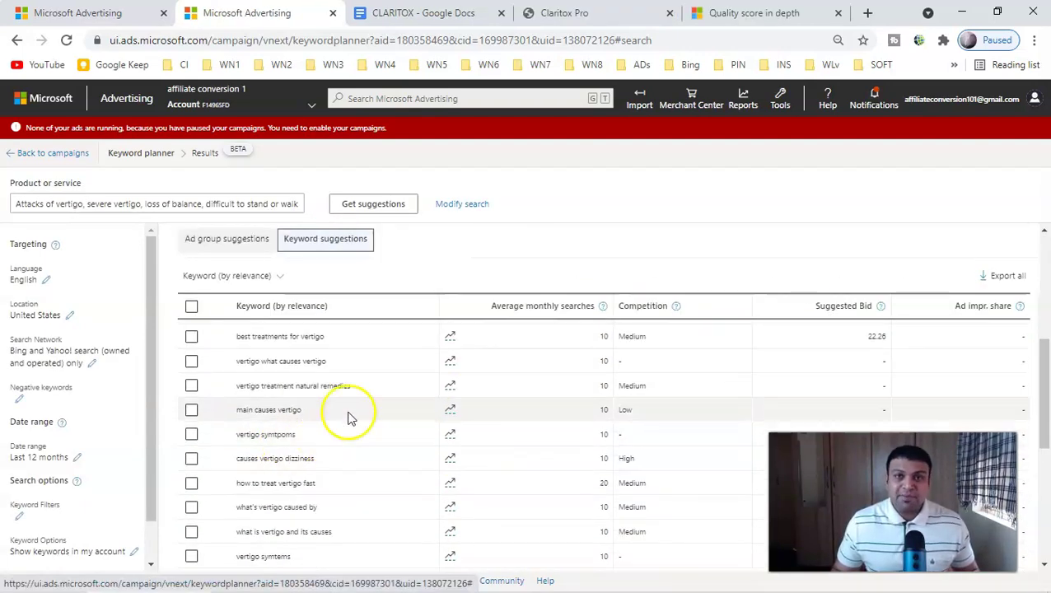
pyautogui.scroll(-2, 305, 417)
pyautogui.scroll(-6, 272, 441)
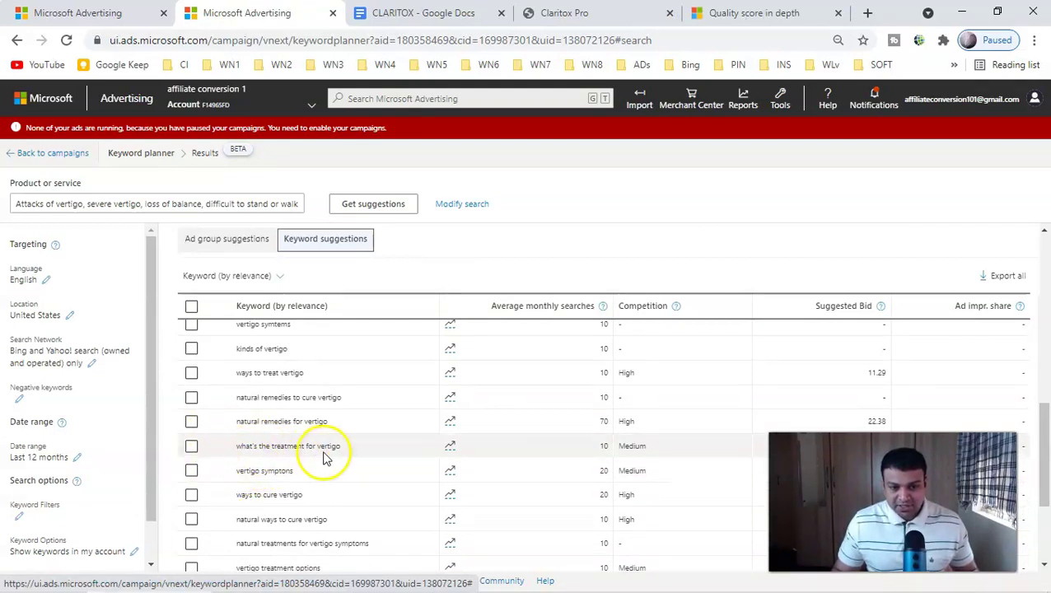
pyautogui.scroll(-3, 280, 485)
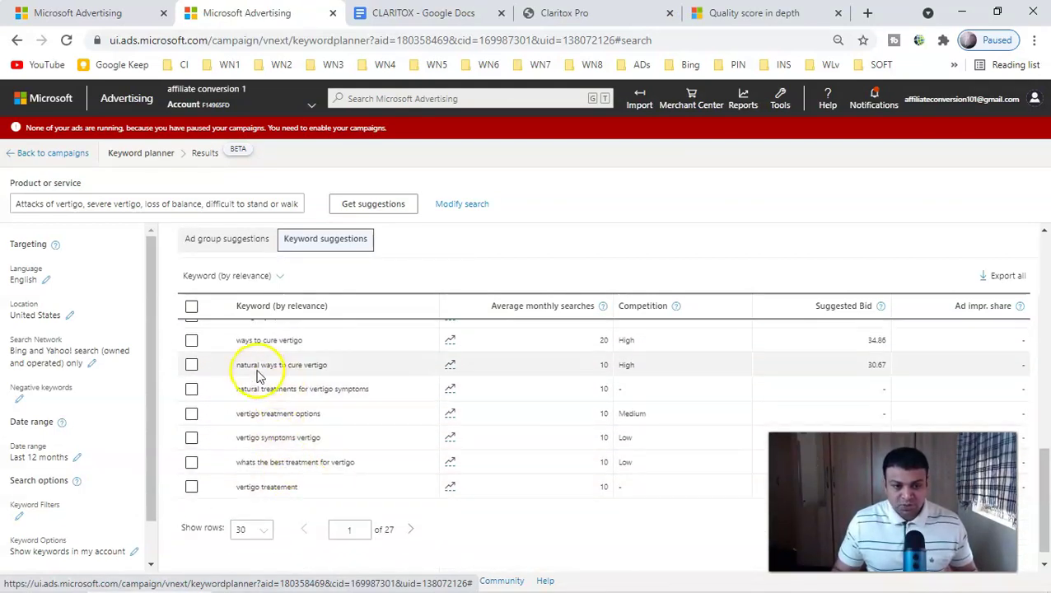
# Show more keyword suggestions per page and scan the additional vertigo keywords.
pyautogui.click(263, 530)
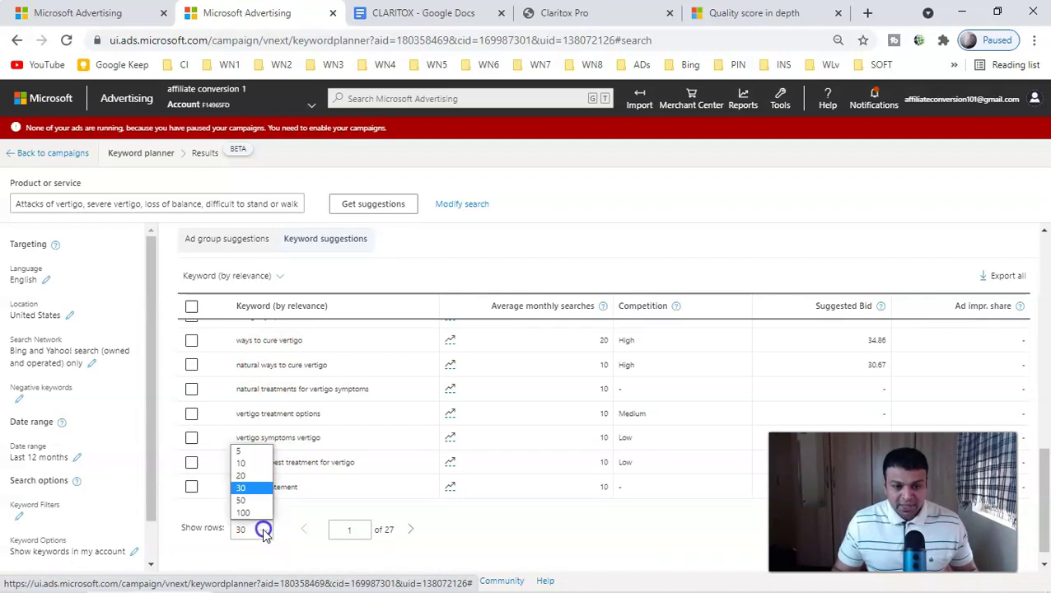
pyautogui.click(249, 494)
pyautogui.scroll(-3, 309, 539)
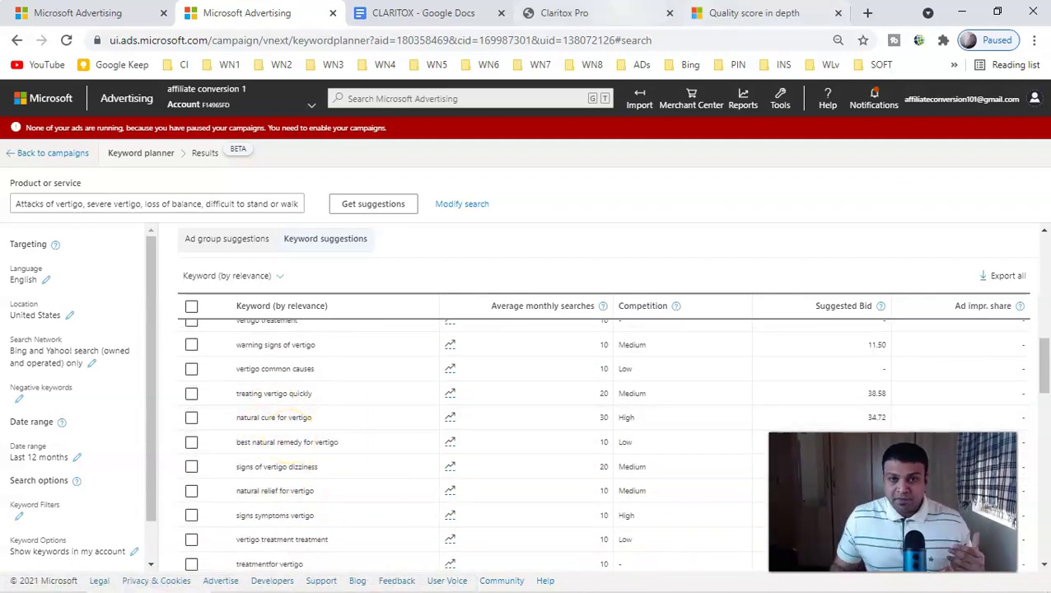
# Open the Claritox Pro text sales page and examine its headline, introduction and formula claims for wording related to the keywords.
pyautogui.click(576, 15)
pyautogui.scroll(-4, 640, 235)
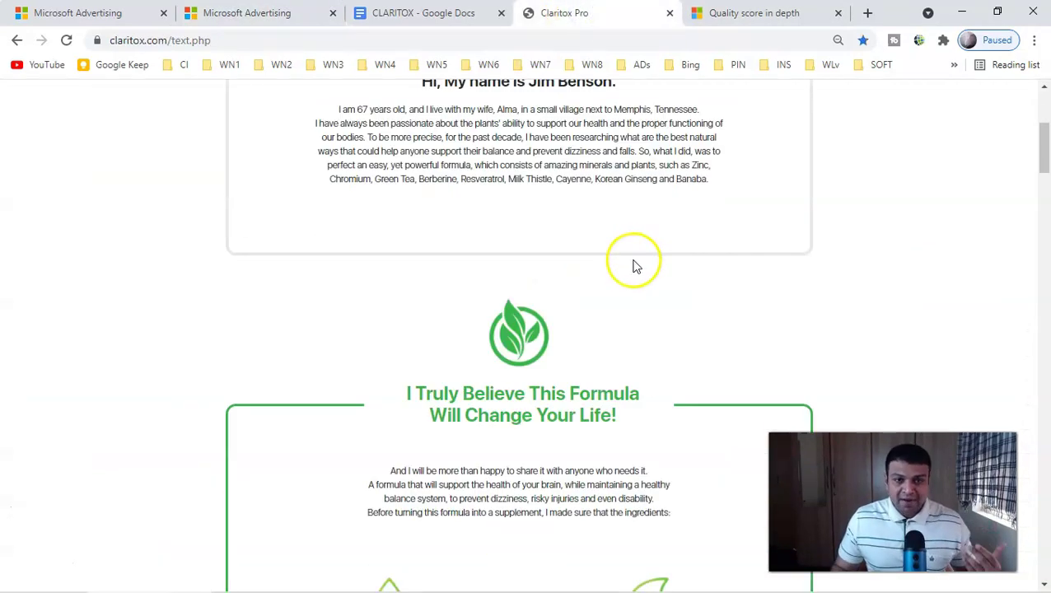
pyautogui.scroll(-6, 630, 264)
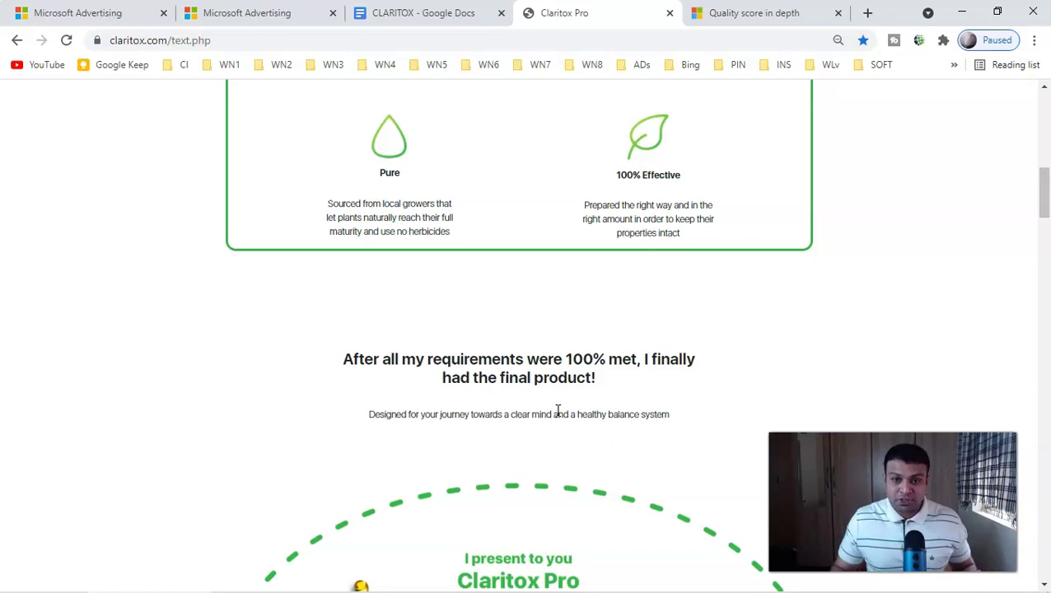
pyautogui.scroll(9, 557, 409)
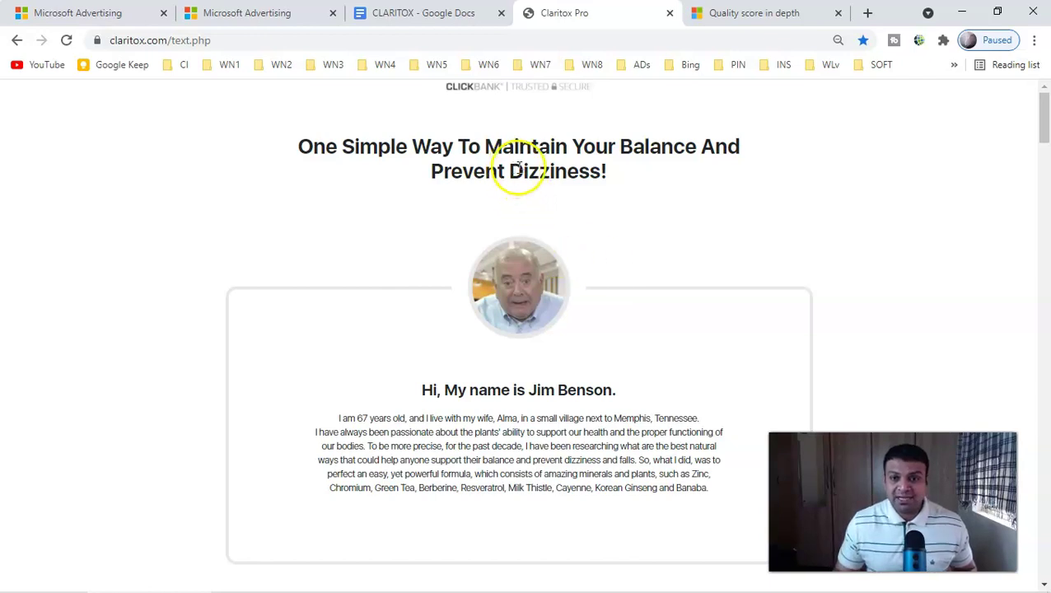
pyautogui.scroll(-5, 563, 397)
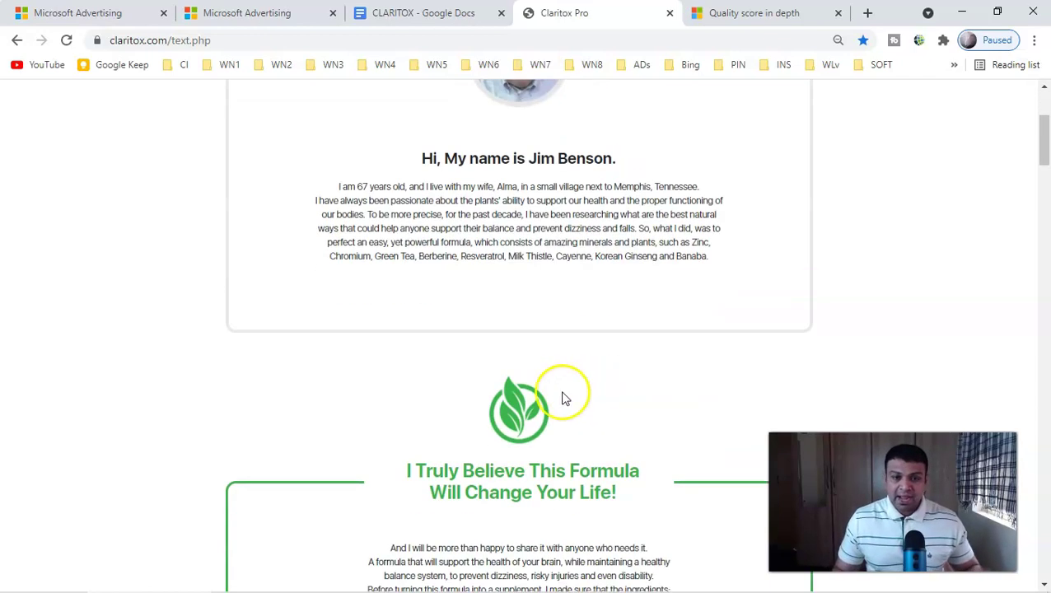
# Read further through the Claritox Pro text sales page, examining the ingredient claims, certifications and the 30-day supply offer.
pyautogui.scroll(-1, 561, 400)
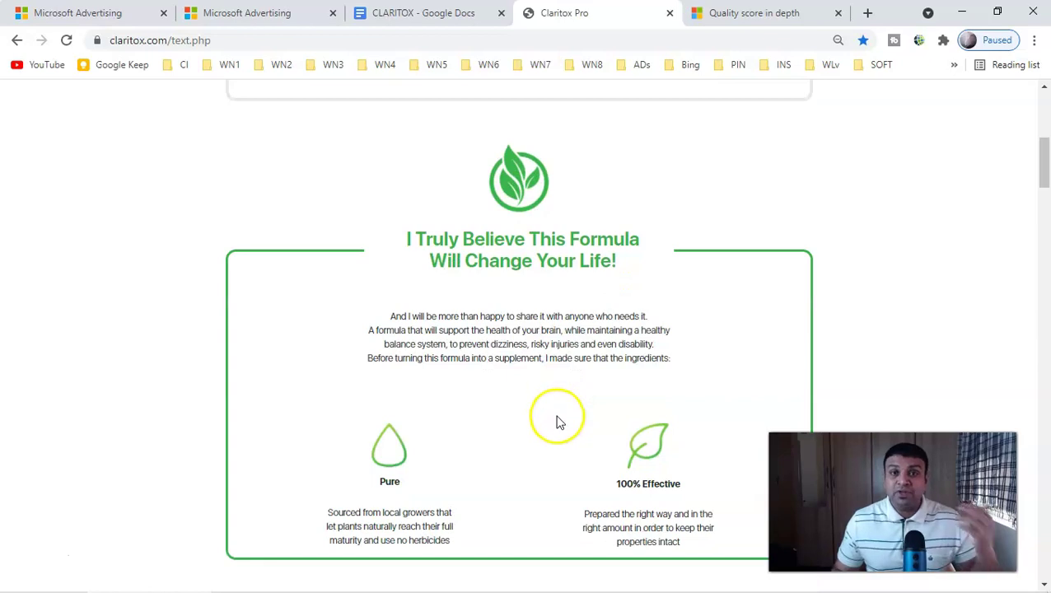
pyautogui.scroll(-4, 557, 425)
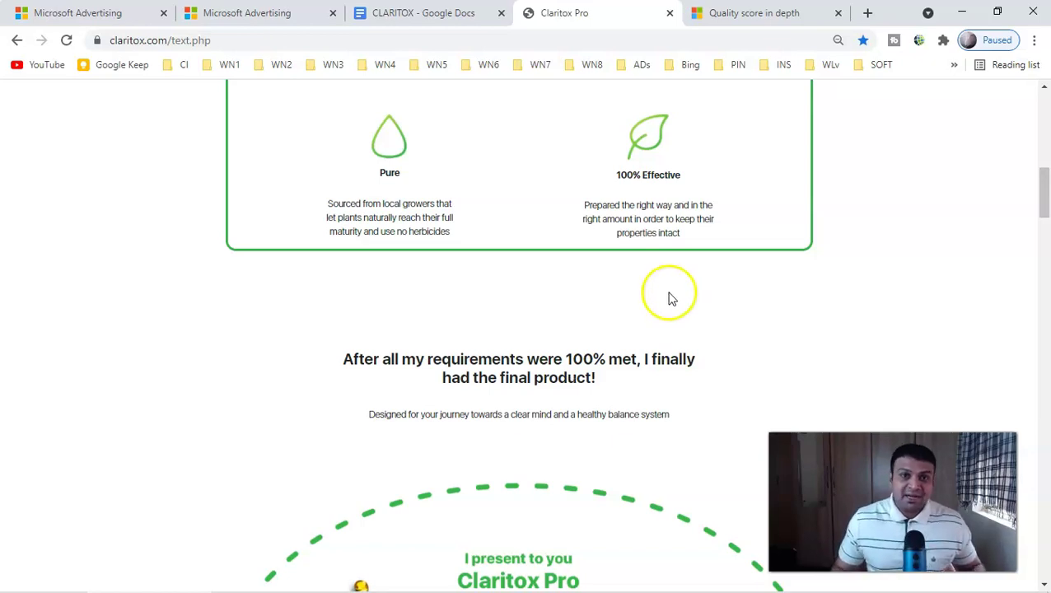
pyautogui.scroll(-8, 572, 329)
pyautogui.scroll(-4, 574, 334)
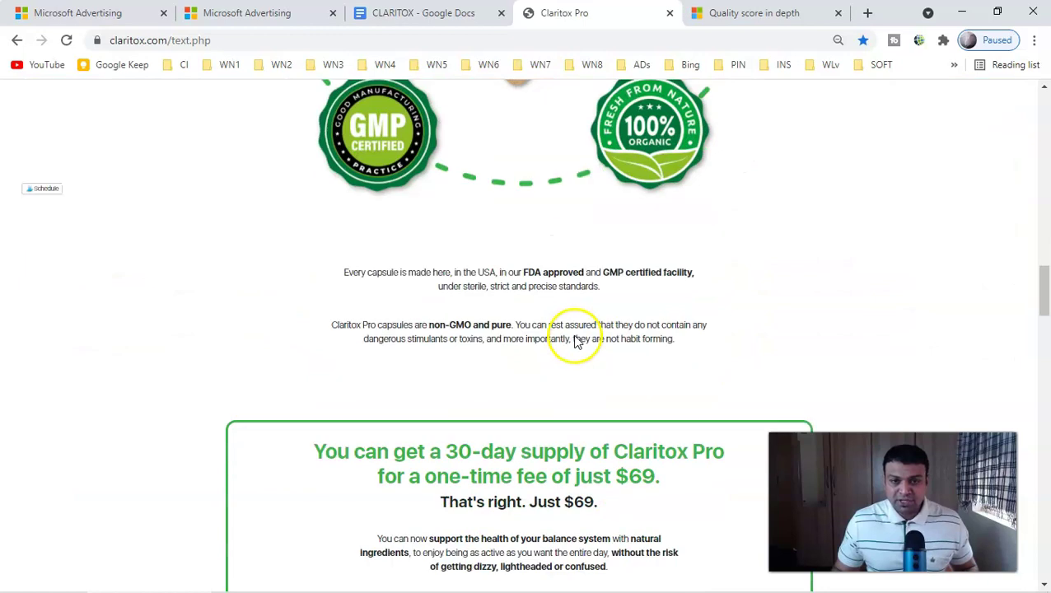
pyautogui.scroll(-2, 579, 334)
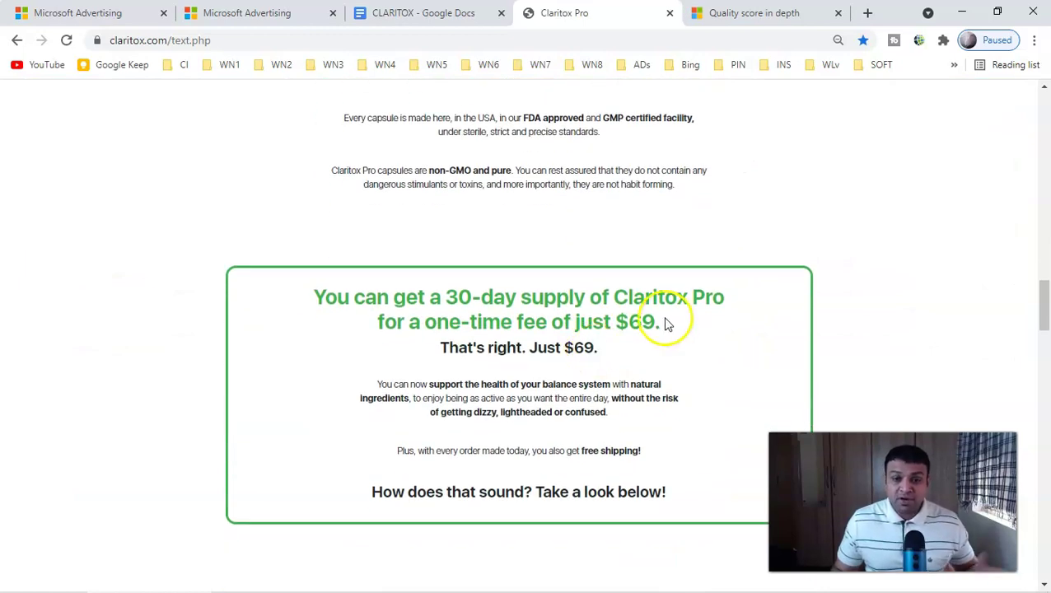
pyautogui.scroll(7, 668, 323)
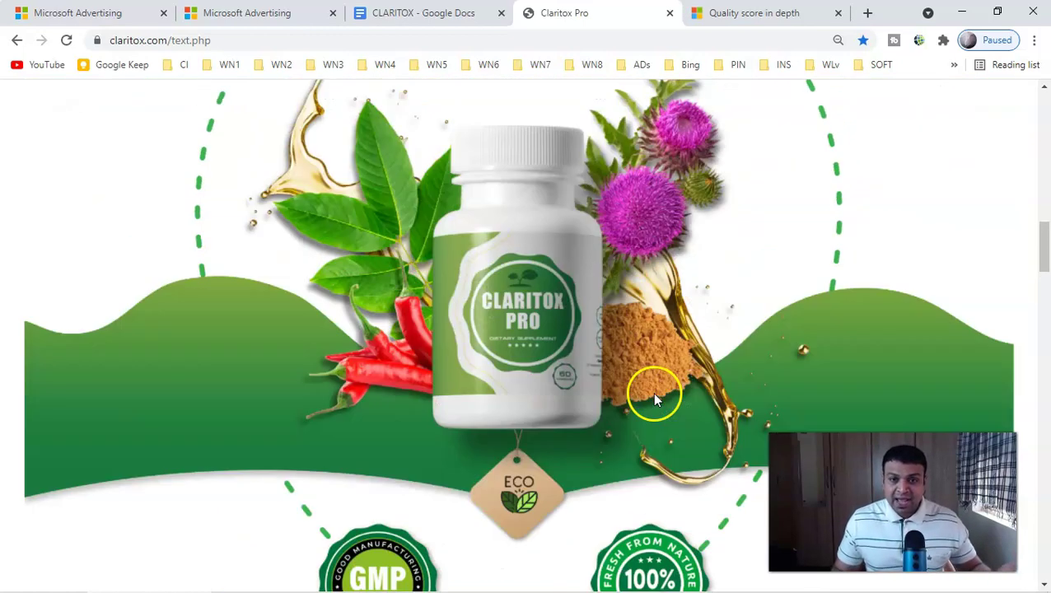
pyautogui.scroll(-3, 524, 372)
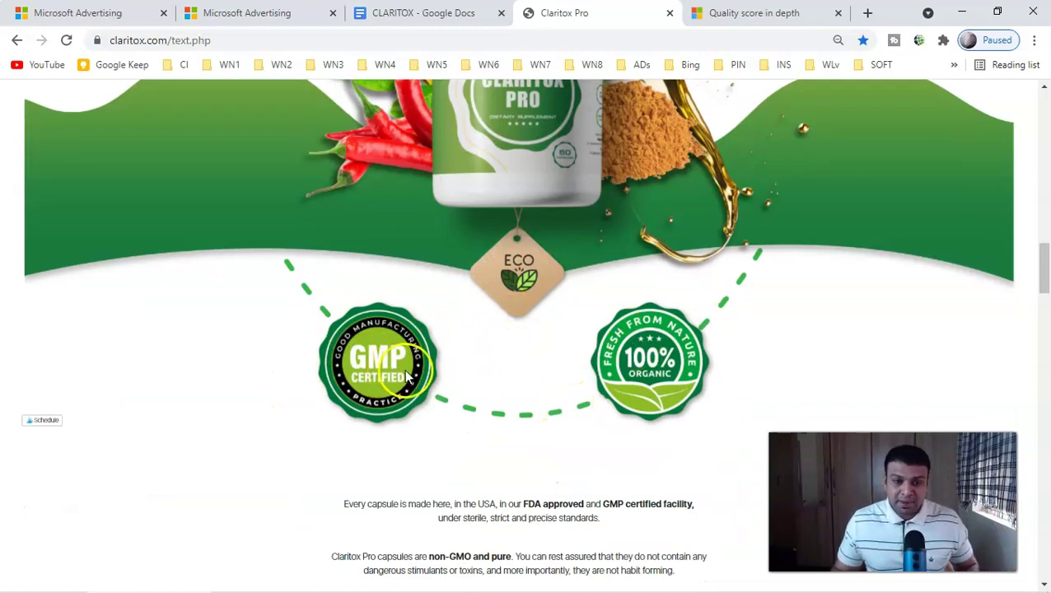
pyautogui.scroll(-4, 379, 392)
pyautogui.scroll(20, 440, 403)
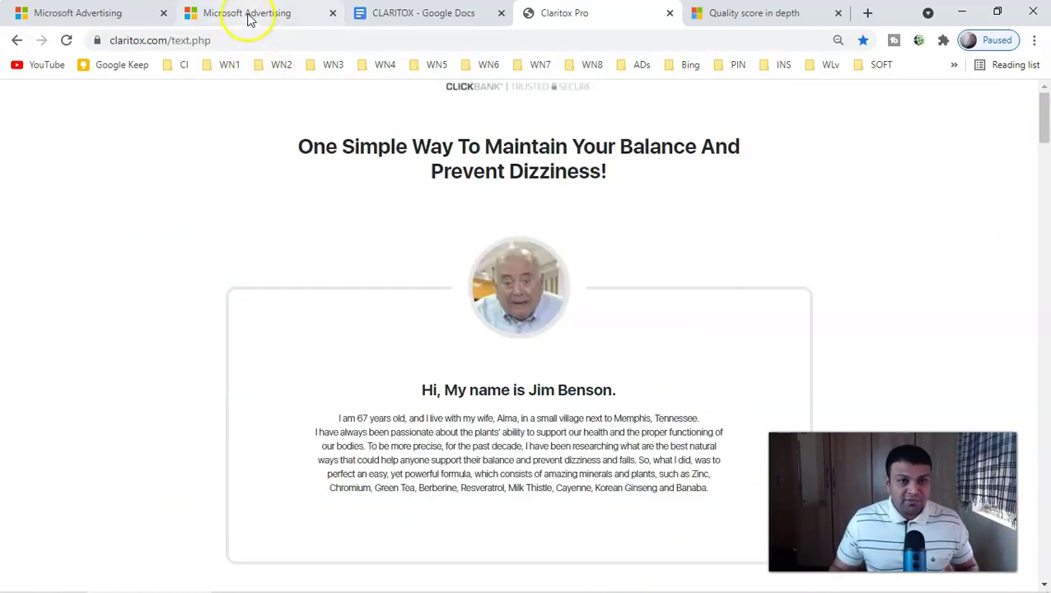
# Return to the Keyword planner results and examine the vertigo keyword suggestions and the monthly search volume trend.
pyautogui.click(249, 18)
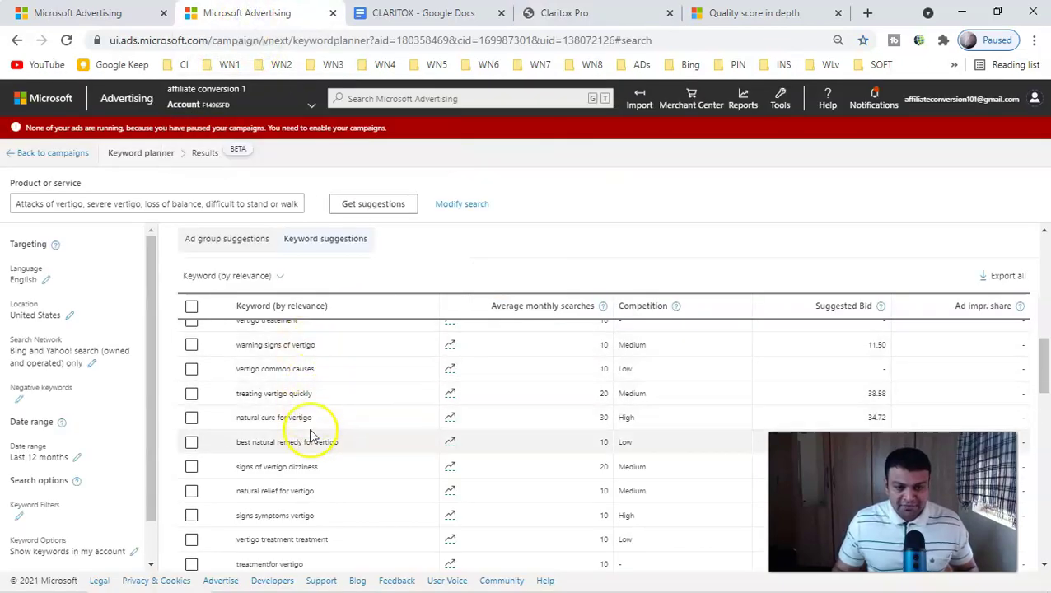
pyautogui.scroll(-6, 313, 482)
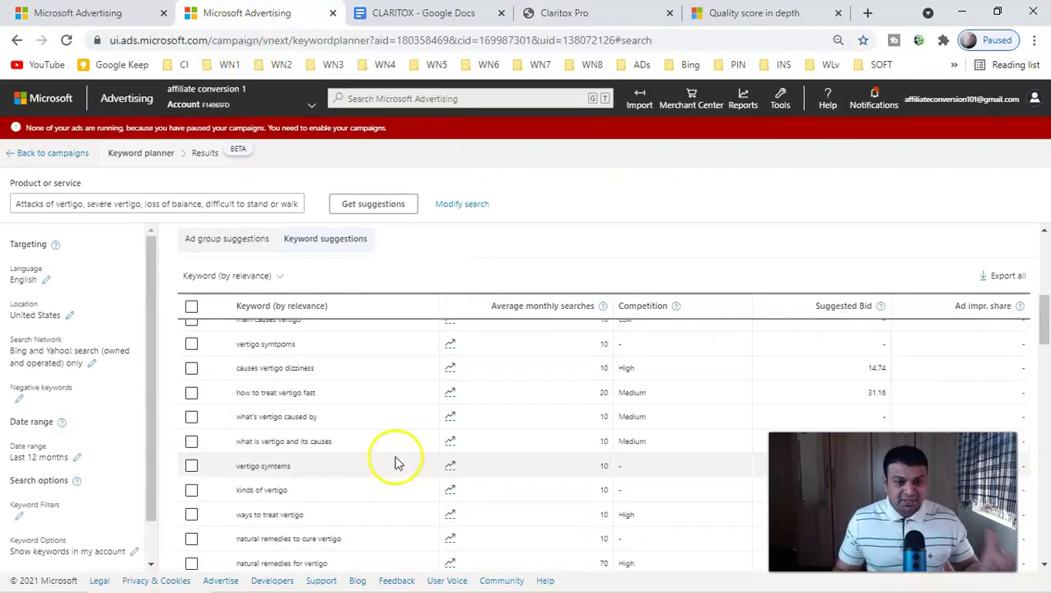
pyautogui.scroll(3, 395, 464)
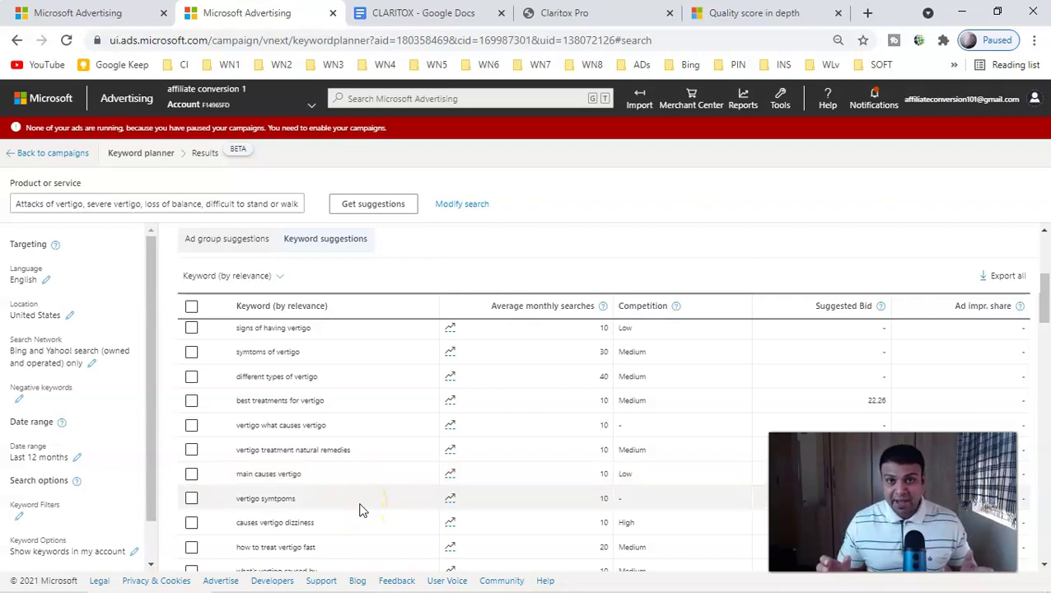
pyautogui.scroll(5, 359, 502)
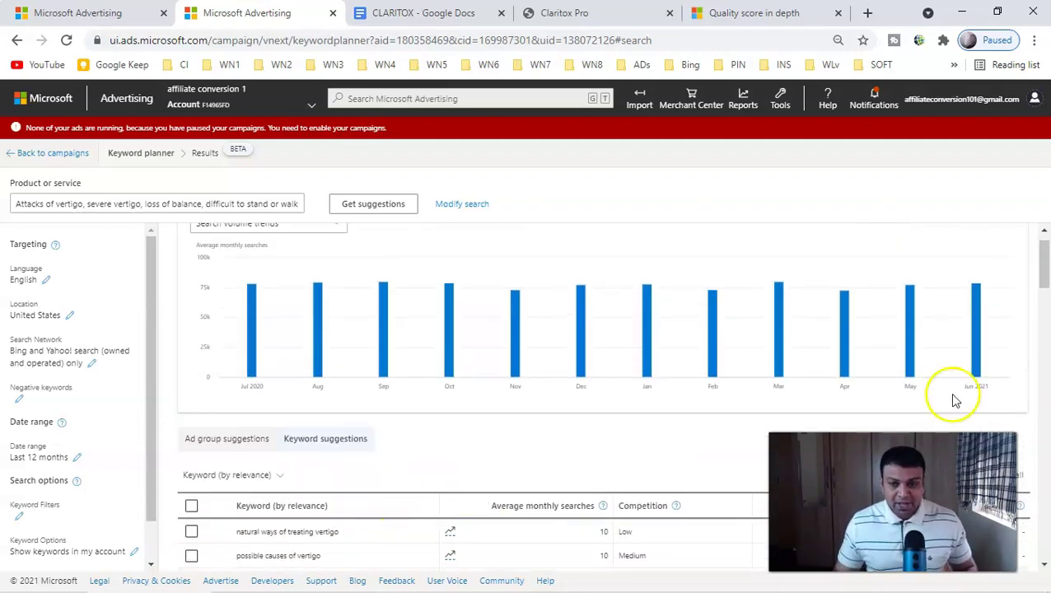
pyautogui.scroll(-6, 556, 376)
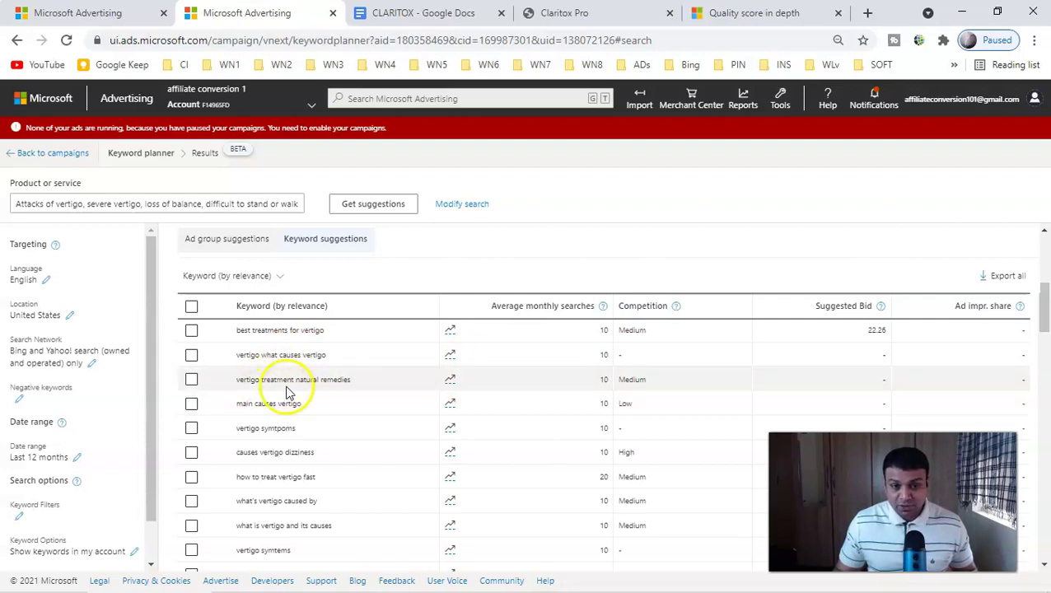
# Select the keyword suggestion "how to treat vertigo fast" and paste it into an empty Notepad document.
pyautogui.scroll(-1, 264, 396)
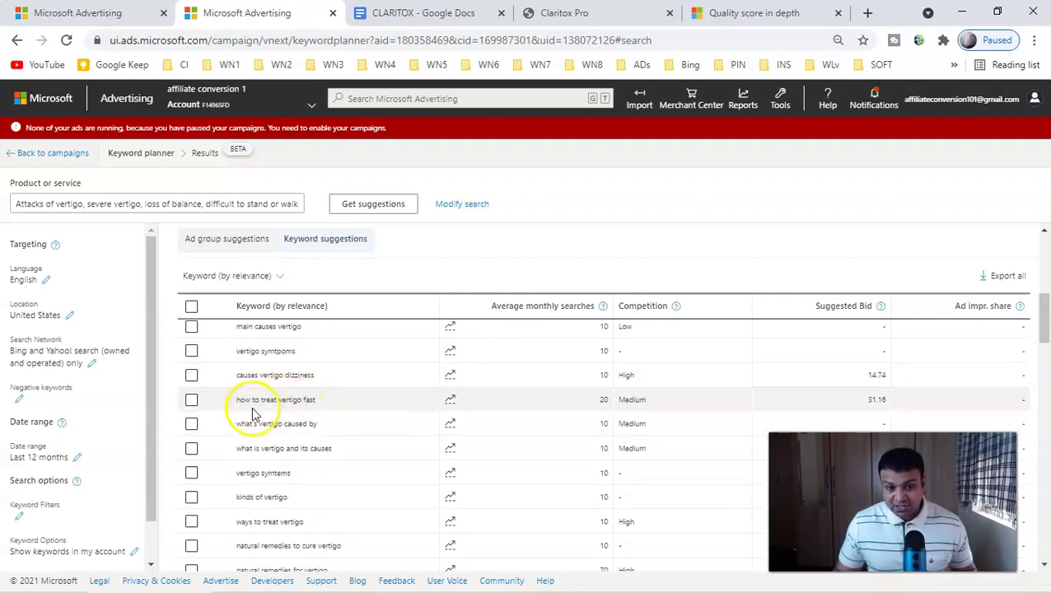
pyautogui.click(191, 401)
pyautogui.scroll(1, 329, 453)
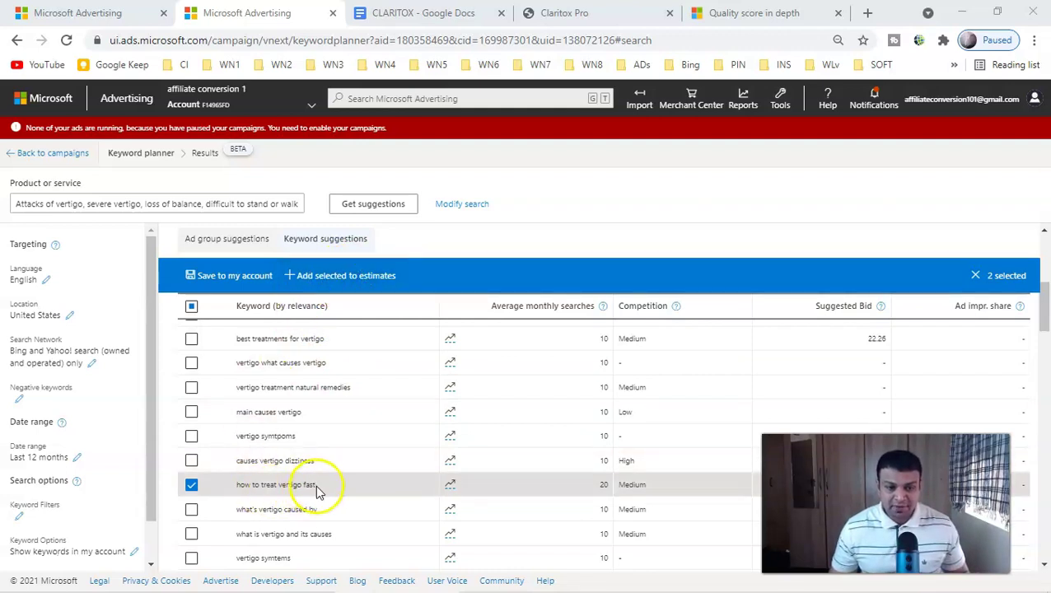
pyautogui.scroll(-1, 299, 494)
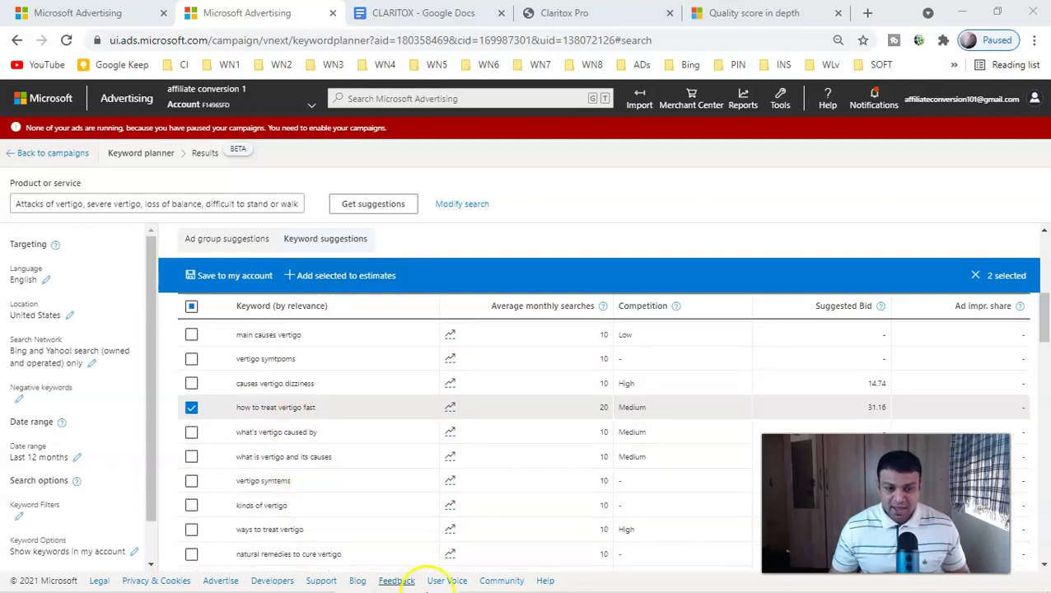
pyautogui.moveTo(398, 579)
pyautogui.click(532, 583)
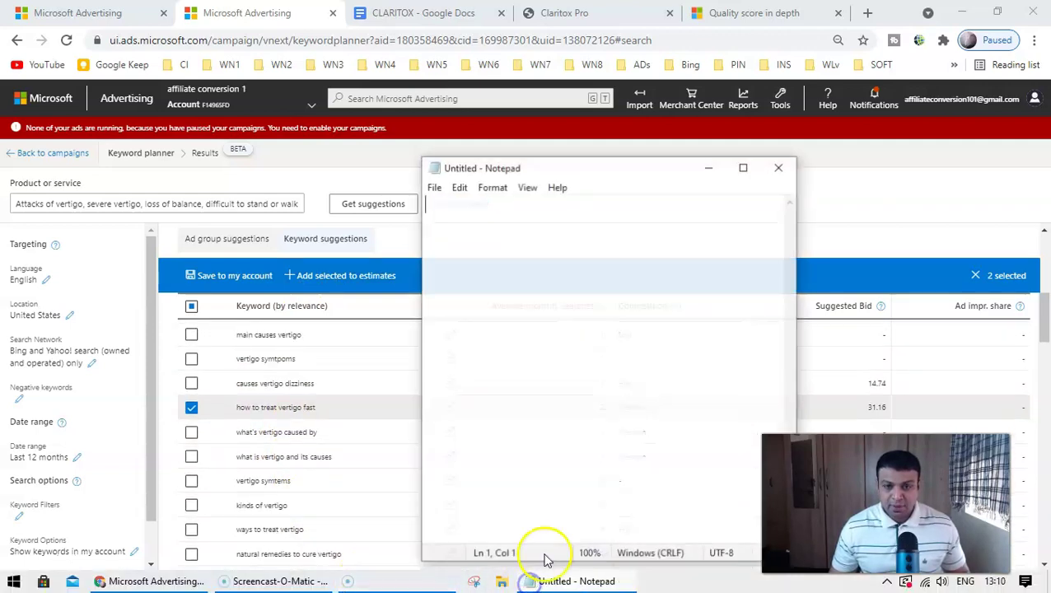
pyautogui.rightClick(463, 229)
pyautogui.click(498, 294)
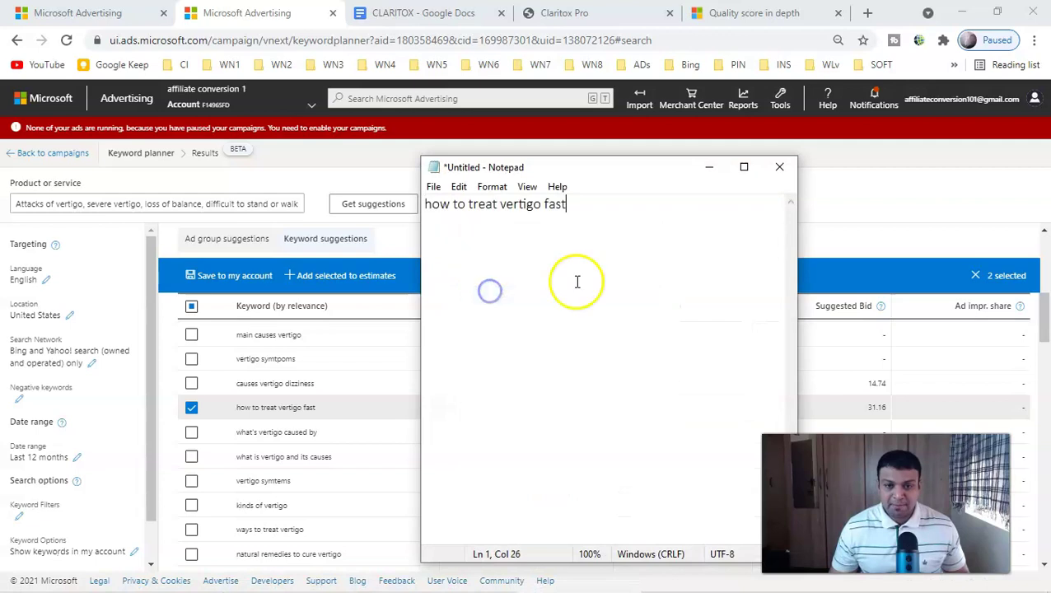
# Select the suggestion "what's the treatment for vertigo" in the Keyword planner and copy it onto the second line of the Notepad list.
pyautogui.click(301, 10)
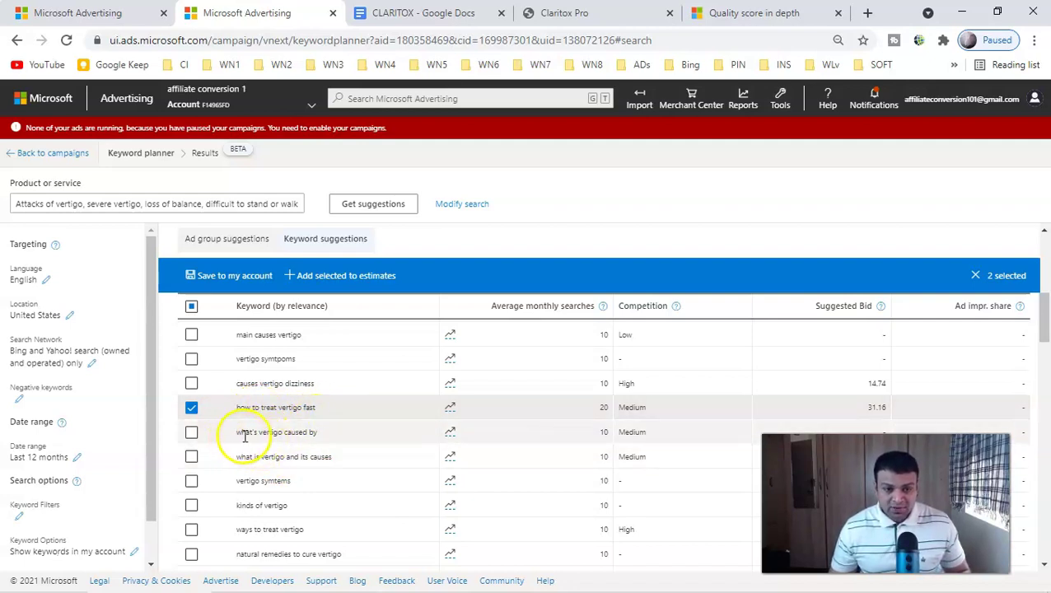
pyautogui.scroll(-1, 311, 439)
pyautogui.scroll(-2, 312, 438)
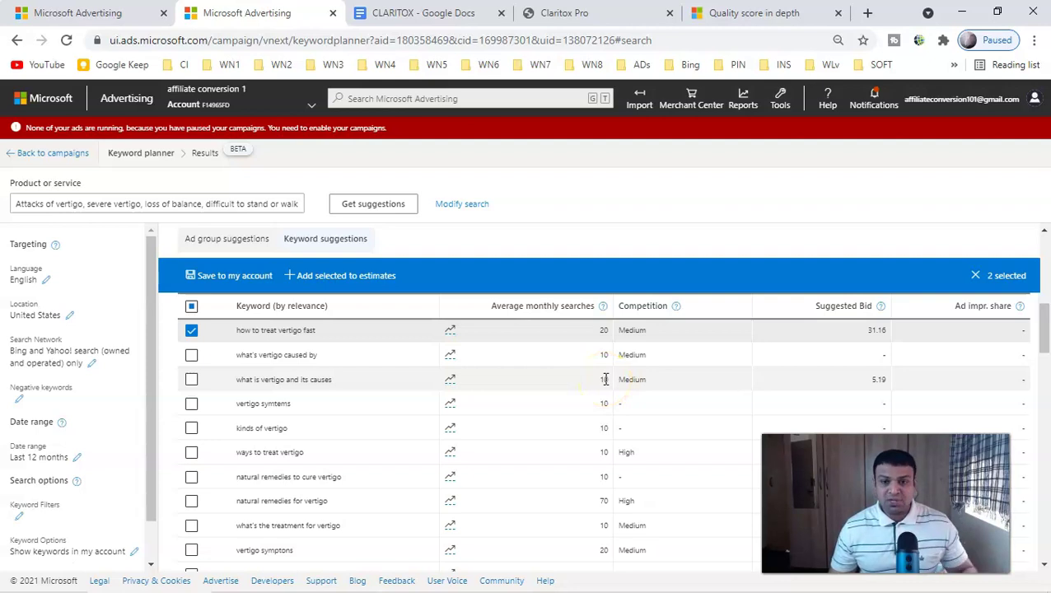
pyautogui.scroll(-2, 314, 441)
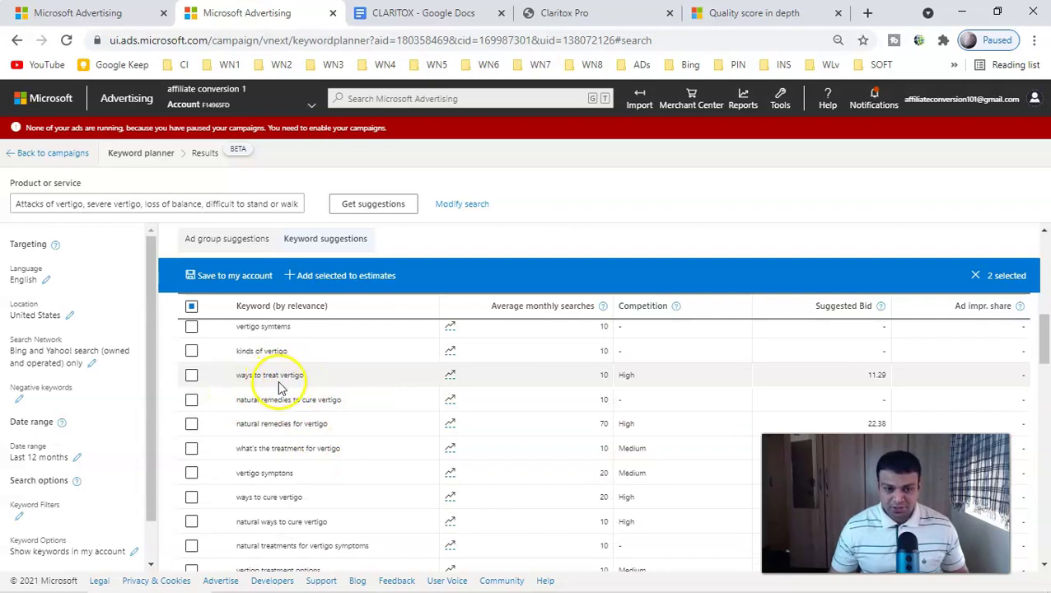
pyautogui.click(192, 449)
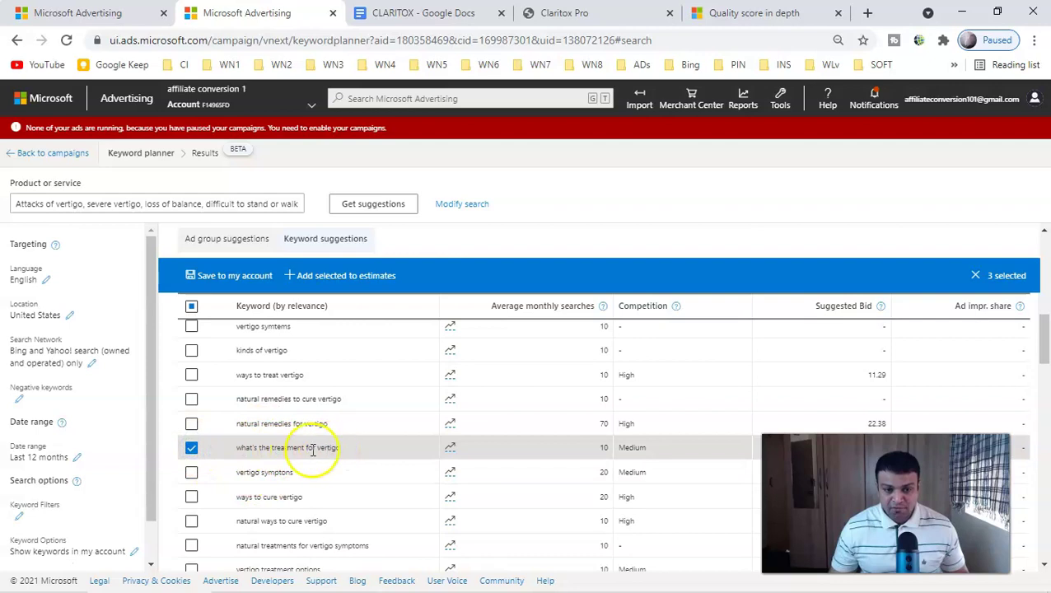
pyautogui.moveTo(338, 449); pyautogui.dragTo(236, 455)
pyautogui.rightClick(236, 452)
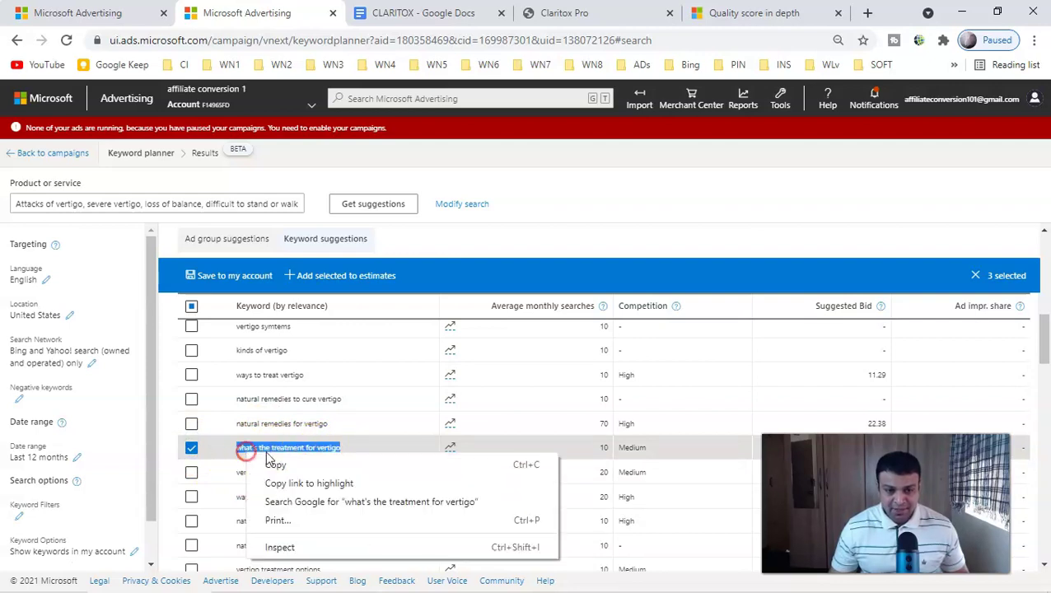
pyautogui.click(272, 465)
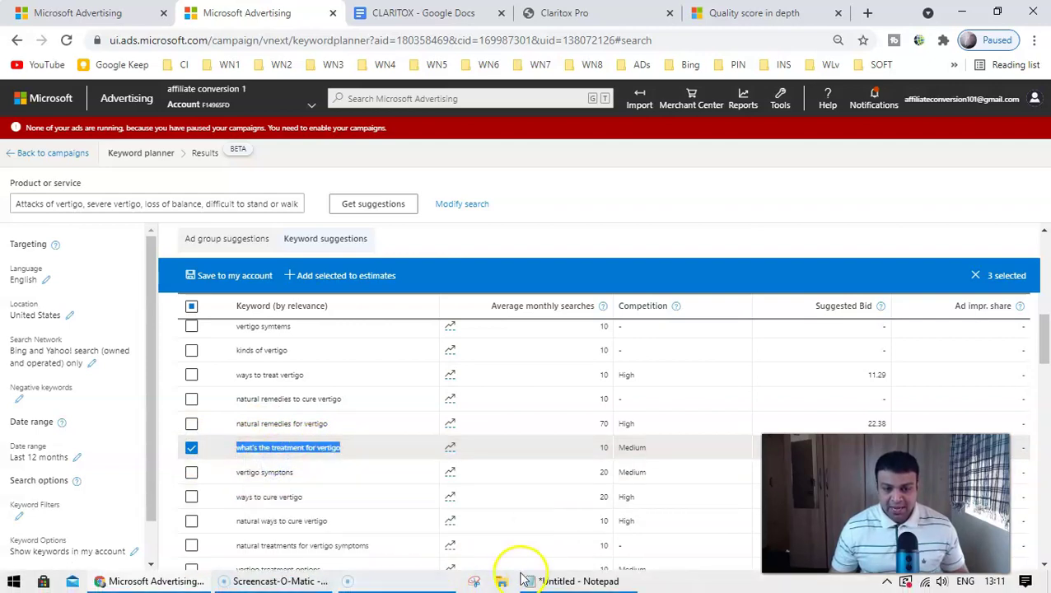
pyautogui.click(560, 581)
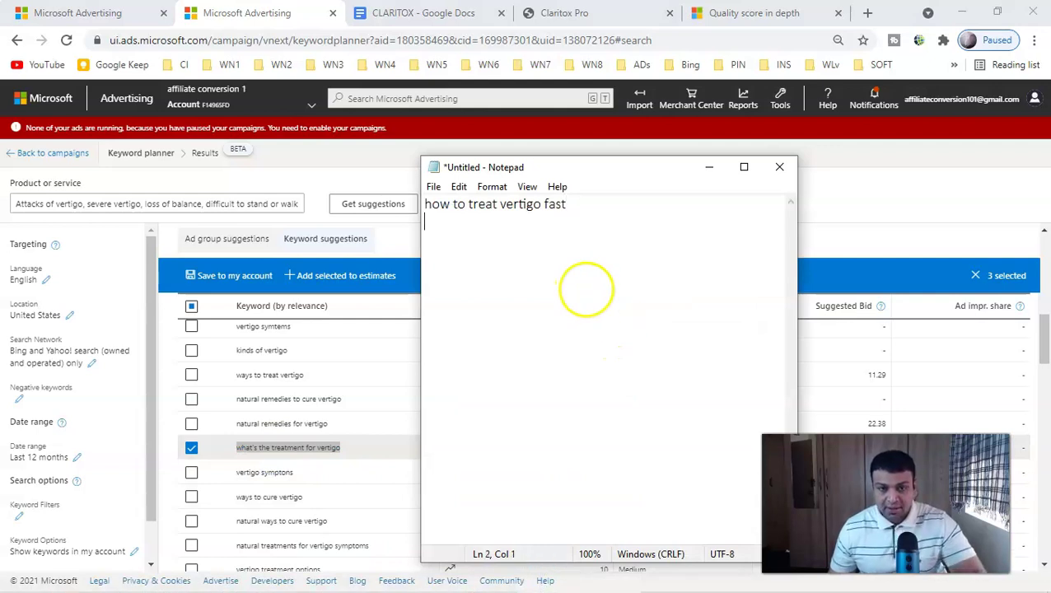
pyautogui.hotkey('ctrl', 'v')
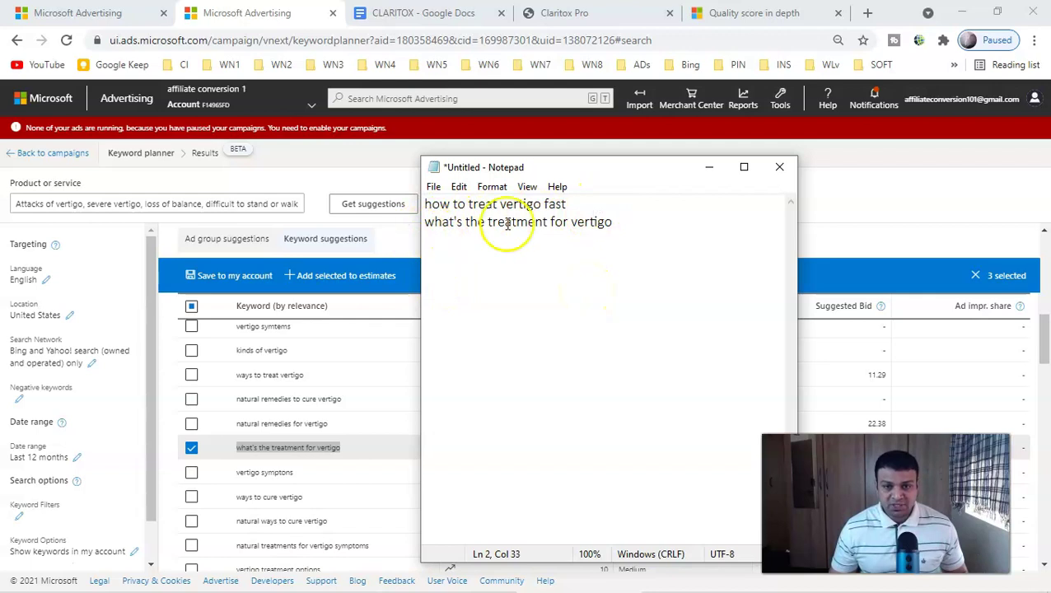
# Copy the keyword "whats the best treatment for vertigo" from the suggestions onto the third line of the Notepad list.
pyautogui.click(300, 29)
pyautogui.scroll(-2, 305, 524)
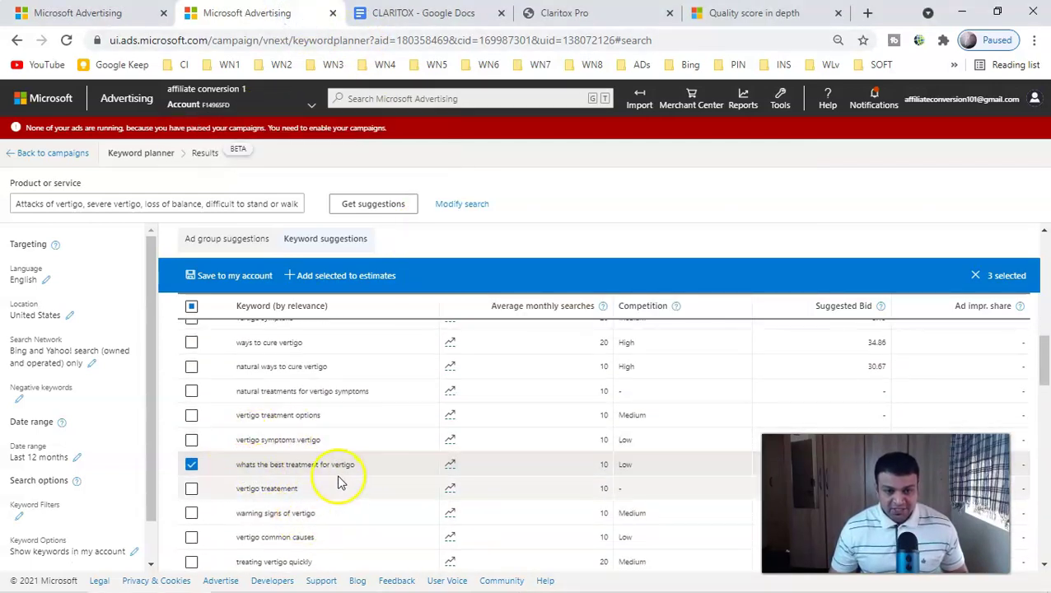
pyautogui.moveTo(363, 466); pyautogui.dragTo(283, 464)
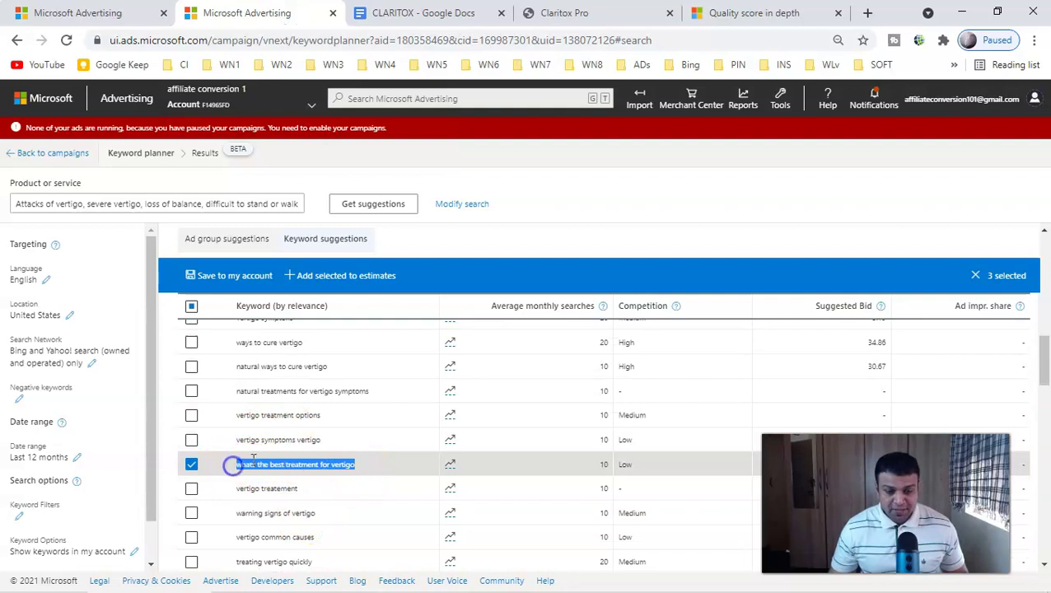
pyautogui.click(570, 582)
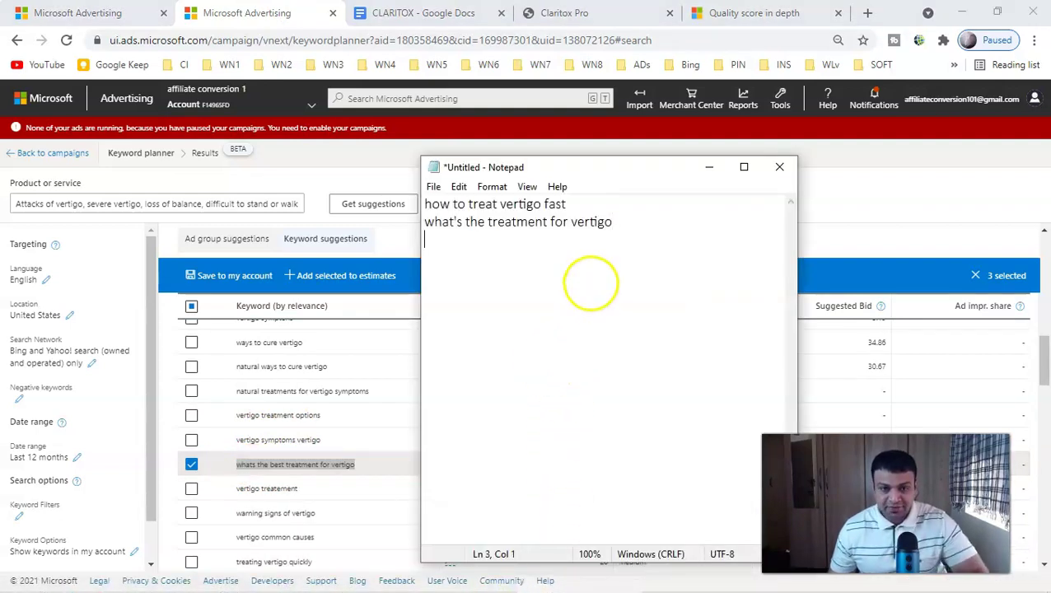
pyautogui.hotkey('ctrl', 'v')
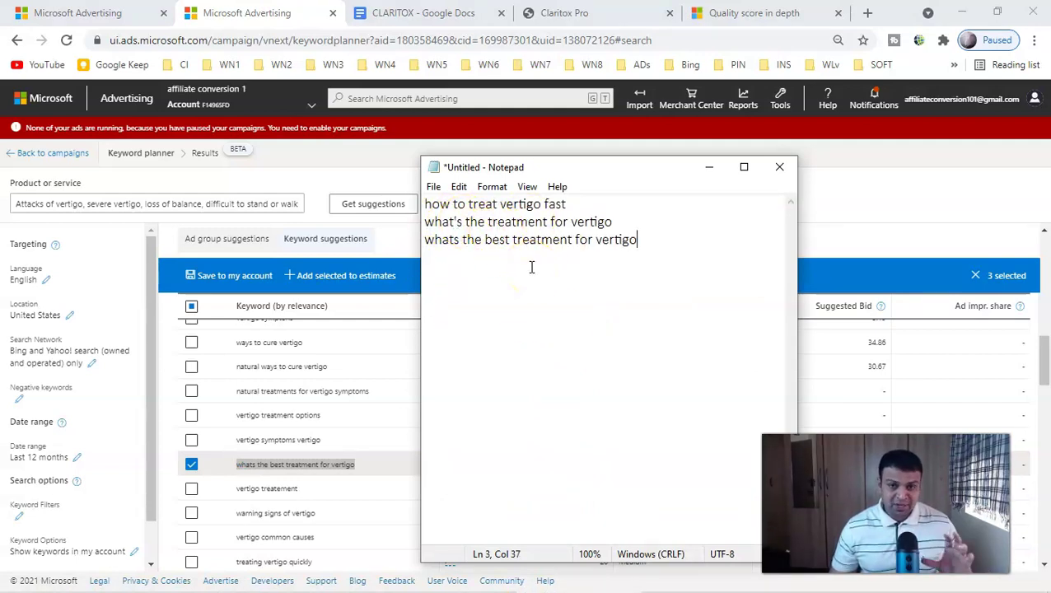
# Select the suggestion "best way to treat vertigo" in the Keyword planner and copy it onto the fourth line of the Notepad list.
pyautogui.click(363, 155)
pyautogui.scroll(-1, 305, 519)
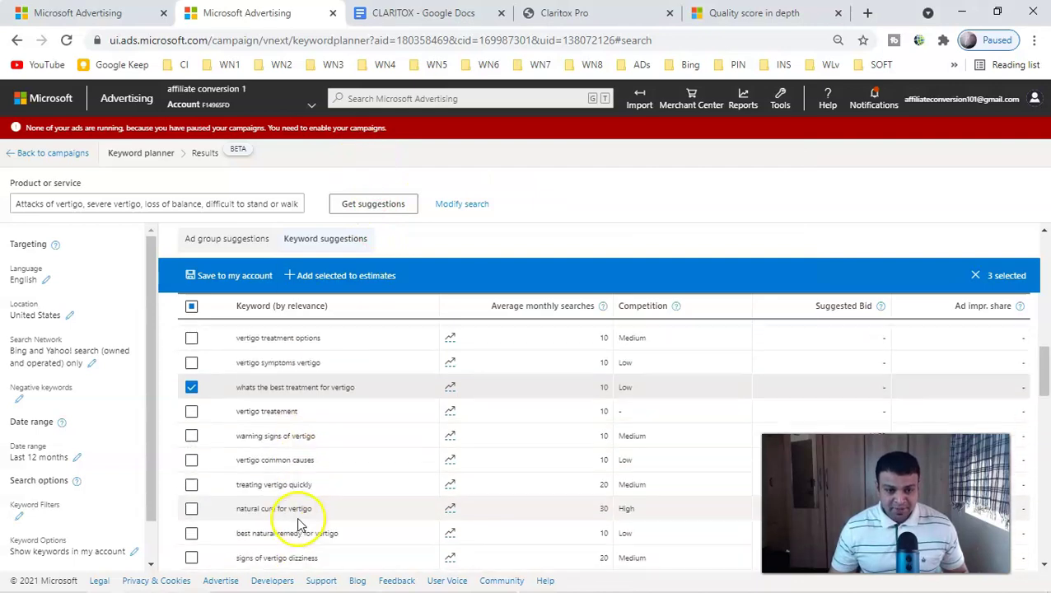
pyautogui.scroll(-1, 304, 519)
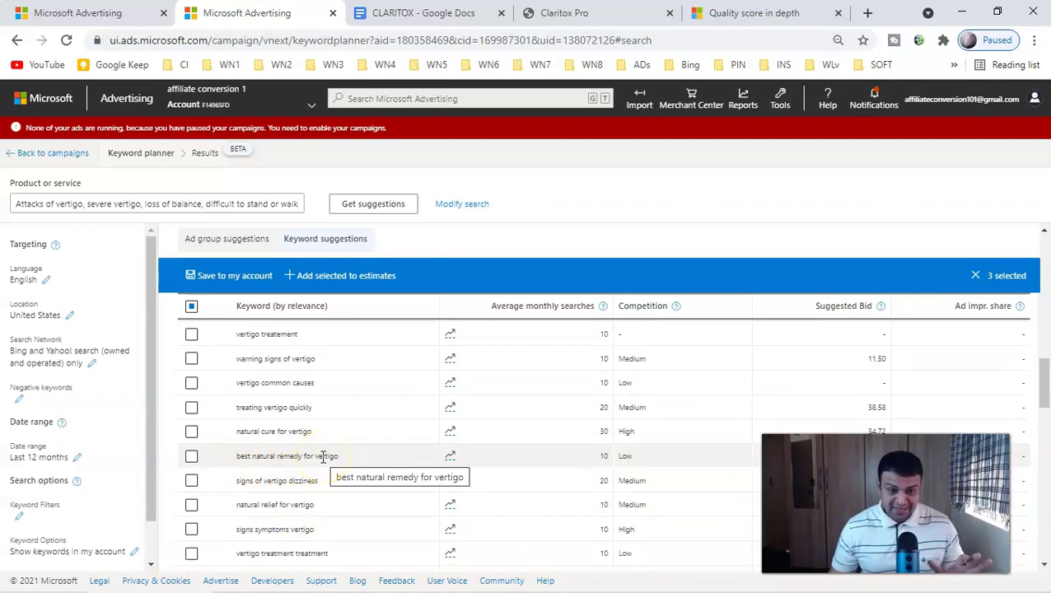
pyautogui.scroll(-2, 301, 497)
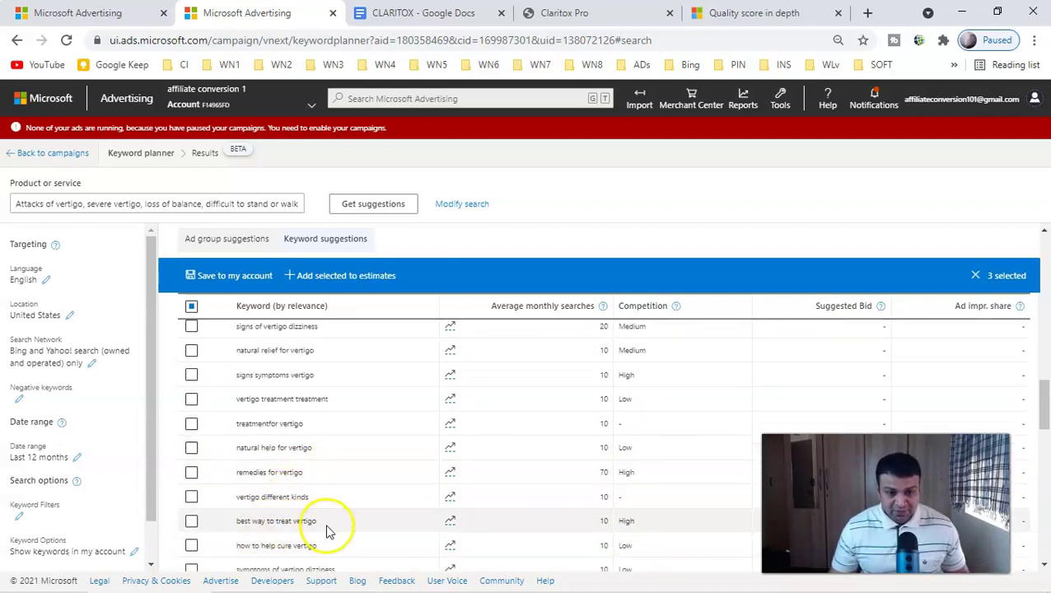
pyautogui.scroll(-3, 327, 530)
pyautogui.click(300, 441)
pyautogui.scroll(-3, 309, 470)
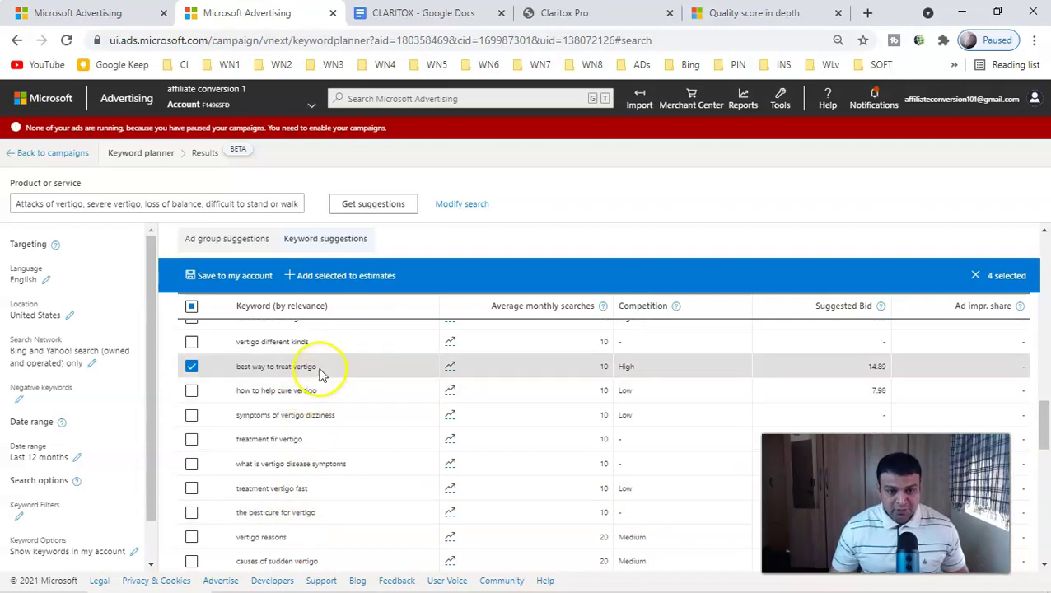
pyautogui.rightClick(251, 363)
pyautogui.click(280, 376)
pyautogui.moveTo(410, 575)
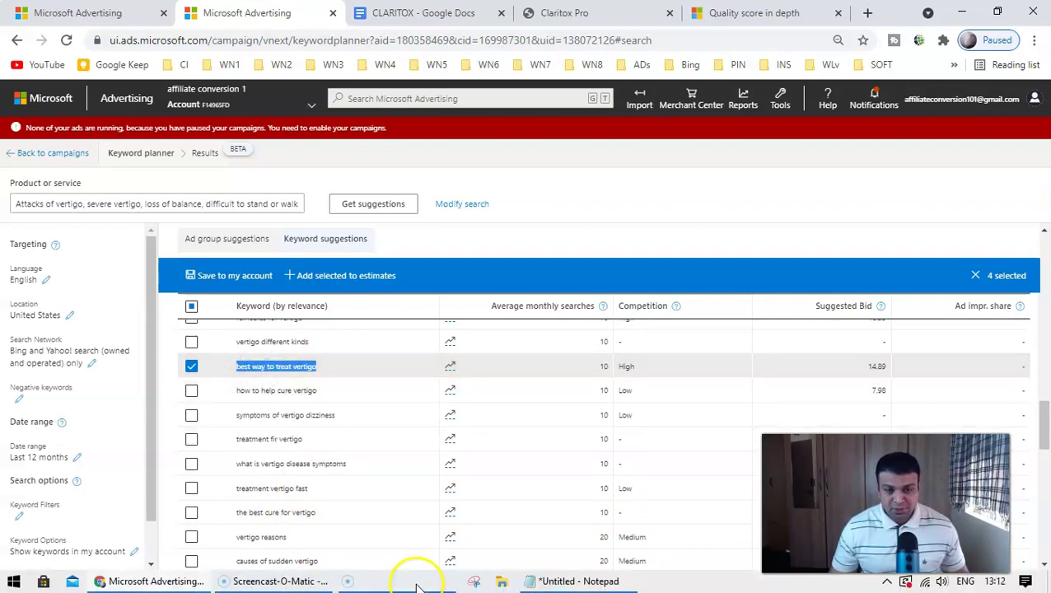
pyautogui.click(620, 580)
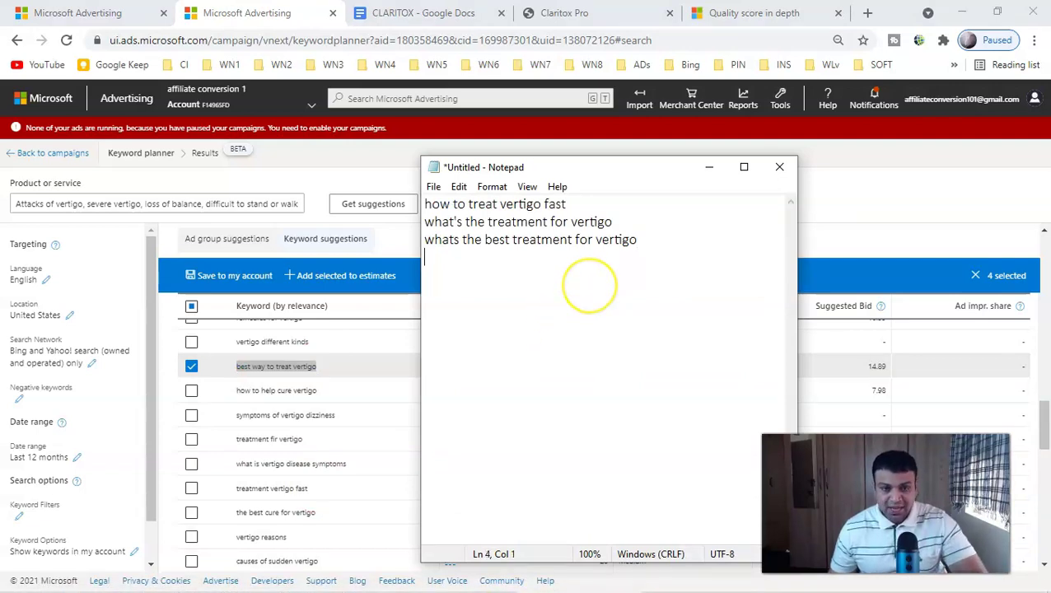
pyautogui.hotkey('ctrl', 'v')
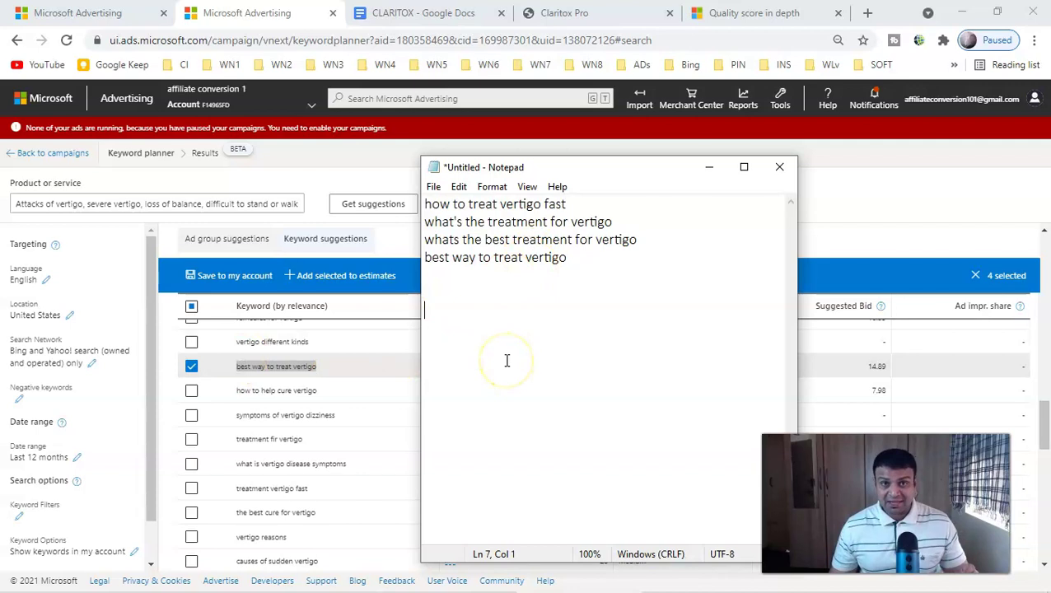
# Minimize Notepad and clear the selection of all checked keyword suggestions in the Keyword planner.
pyautogui.scroll(1, 197, 429)
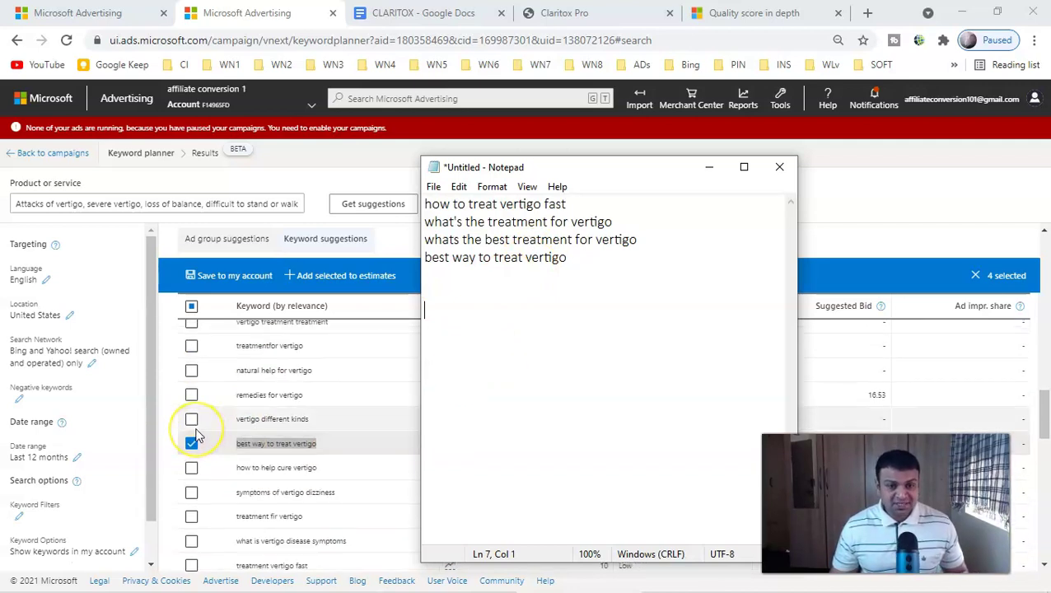
pyautogui.scroll(3, 196, 434)
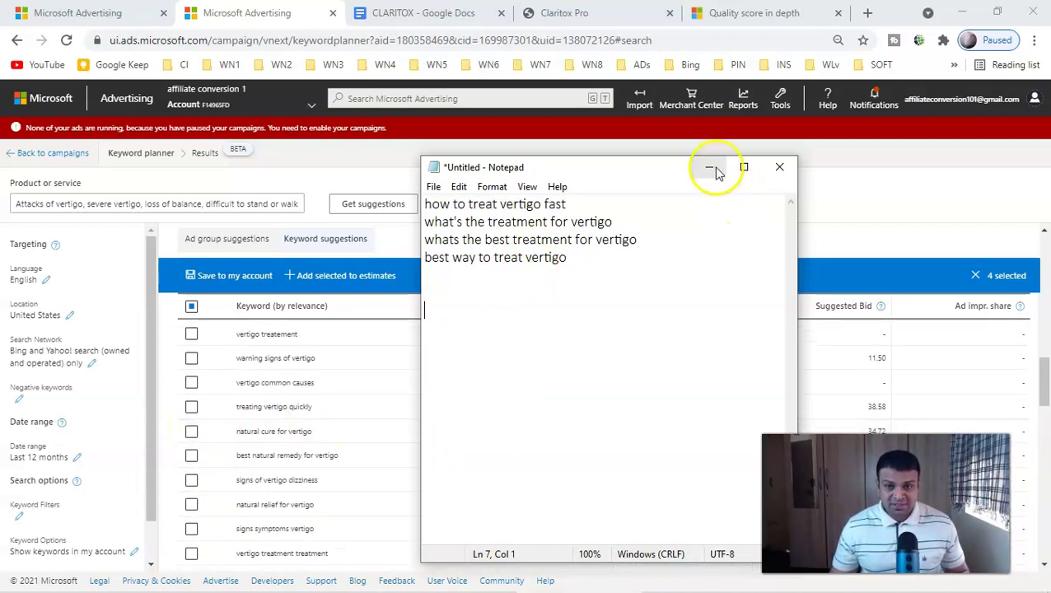
pyautogui.click(710, 168)
pyautogui.scroll(5, 269, 429)
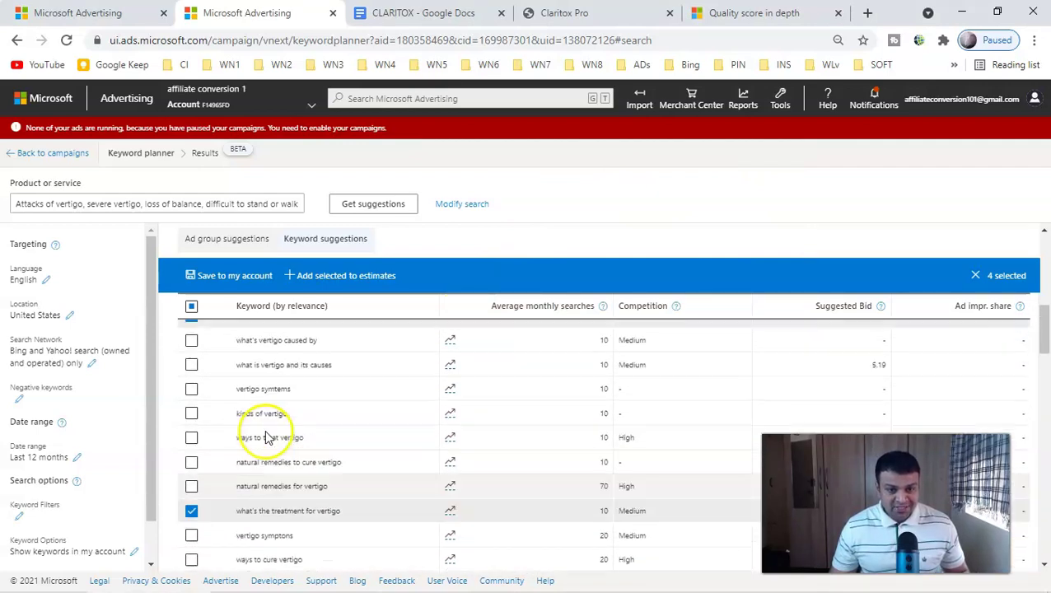
pyautogui.scroll(3, 248, 412)
pyautogui.click(191, 306)
pyautogui.click(191, 306)
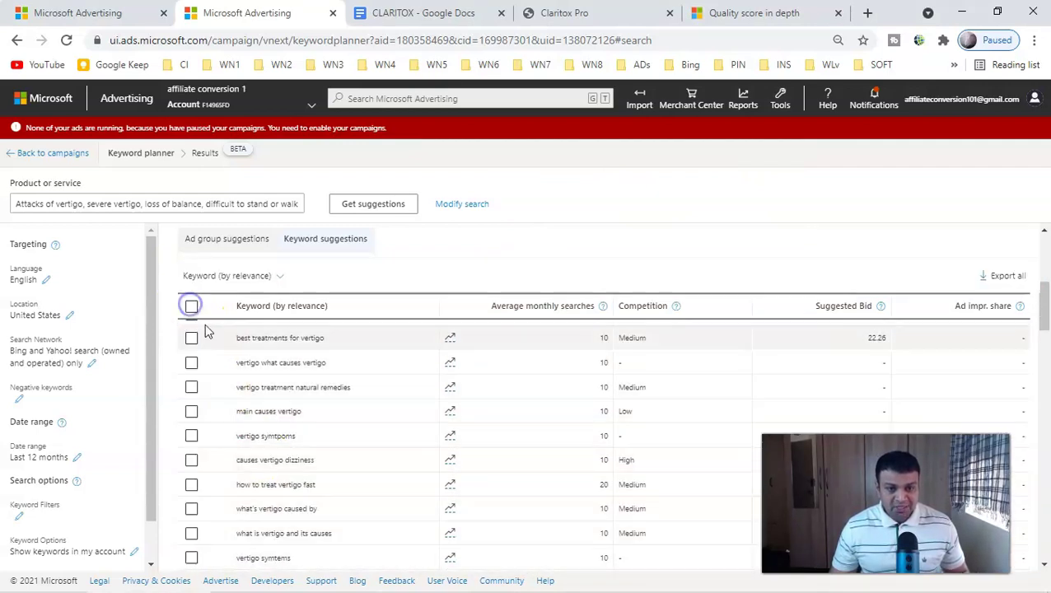
# Select the suggestions "natural ways of treating vertigo" and "how to treat vertigo naturally" in the keyword list.
pyautogui.scroll(5, 297, 462)
pyautogui.scroll(-3, 301, 477)
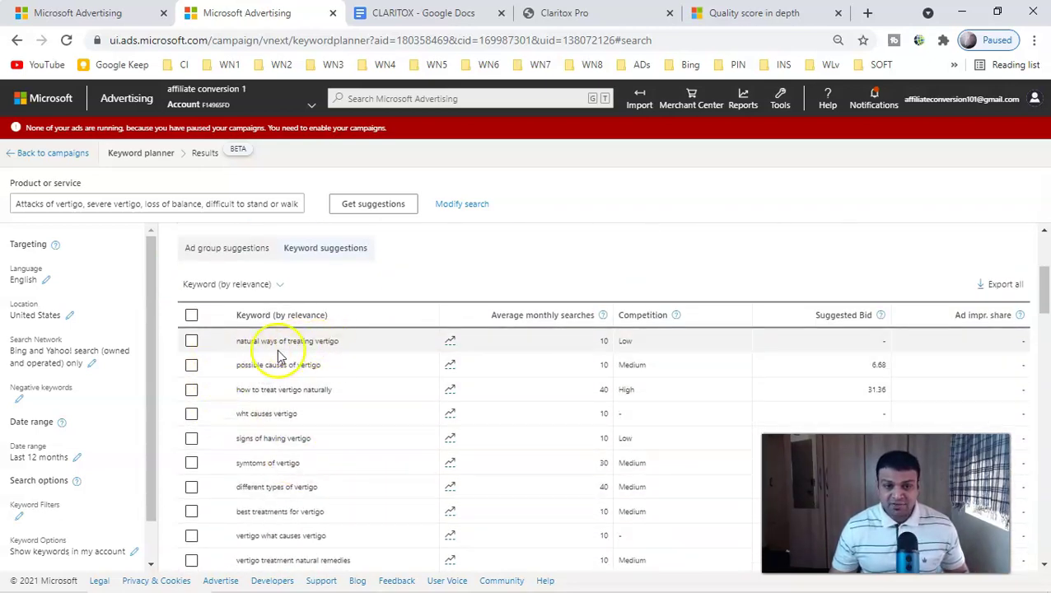
pyautogui.click(192, 341)
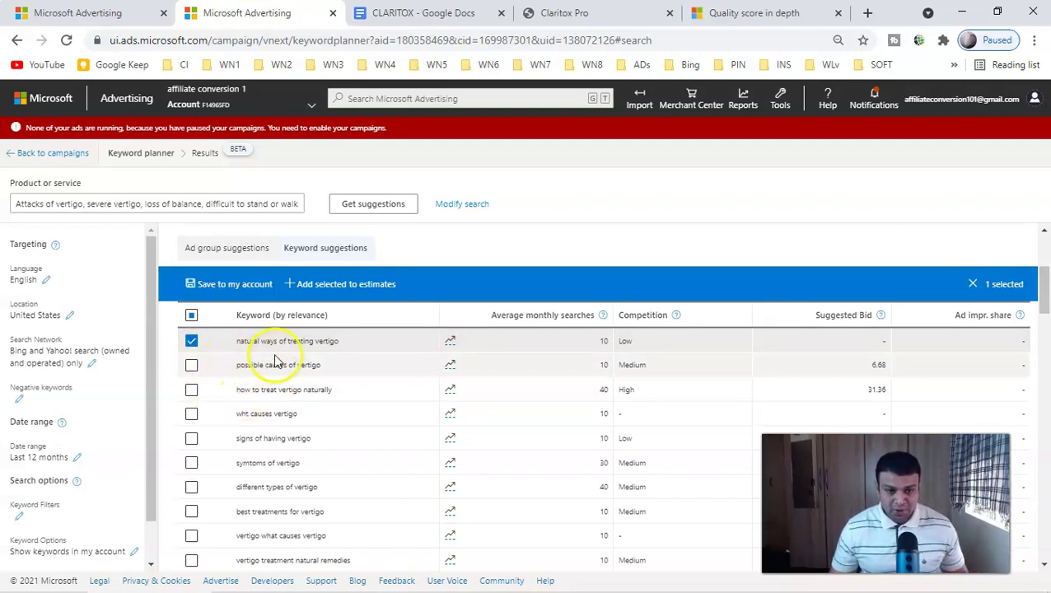
pyautogui.click(191, 391)
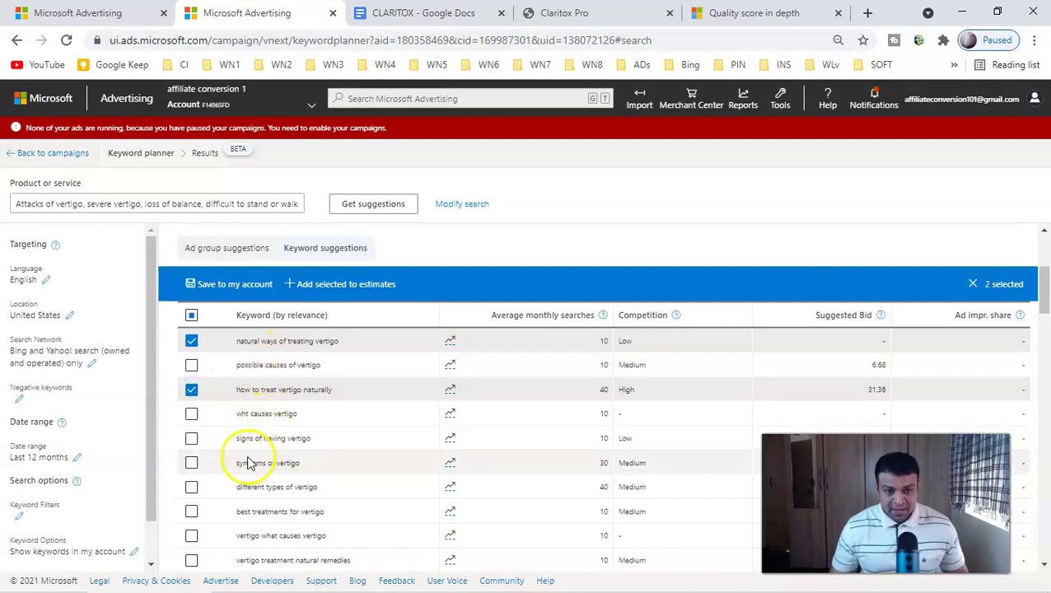
# Copy the keyword "how to treat vertigo naturally" into Notepad as the first entry of a separate group below the treatment keywords.
pyautogui.moveTo(342, 394); pyautogui.dragTo(238, 385)
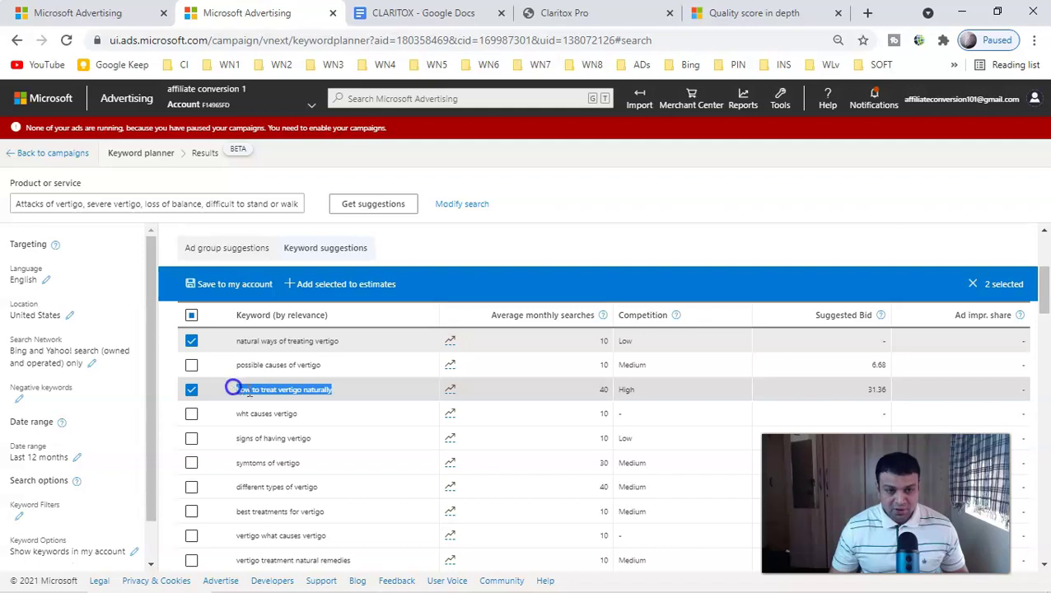
pyautogui.rightClick(272, 394)
pyautogui.click(291, 399)
pyautogui.moveTo(435, 579)
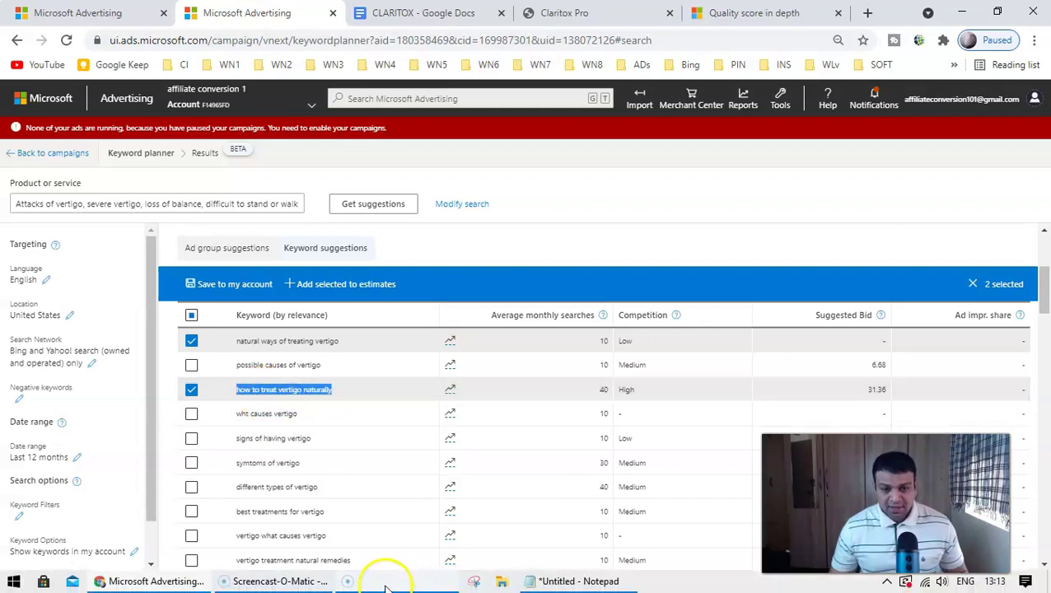
pyautogui.click(557, 583)
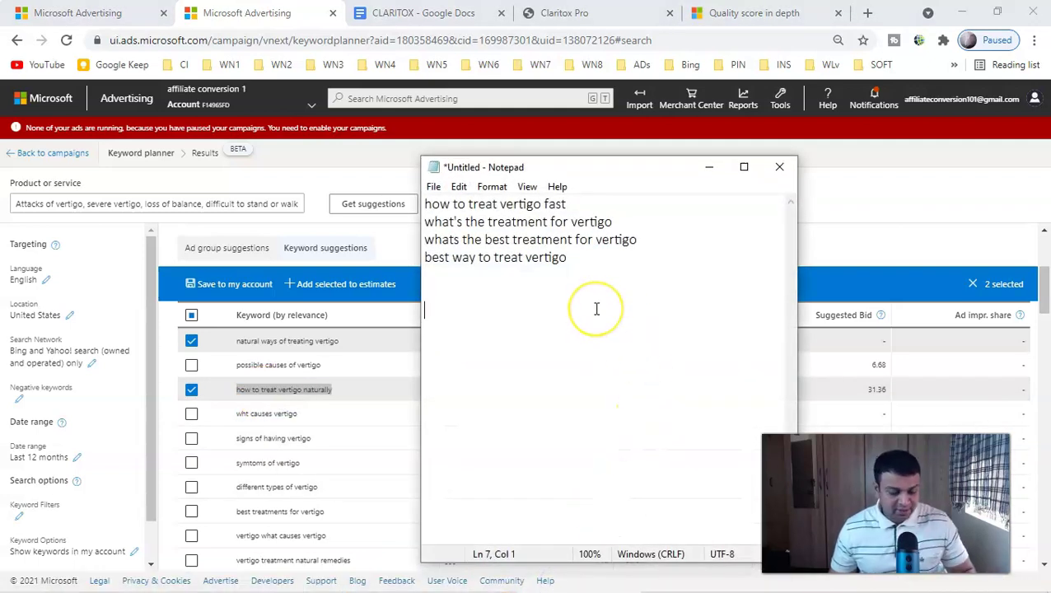
pyautogui.hotkey('ctrl', 'v')
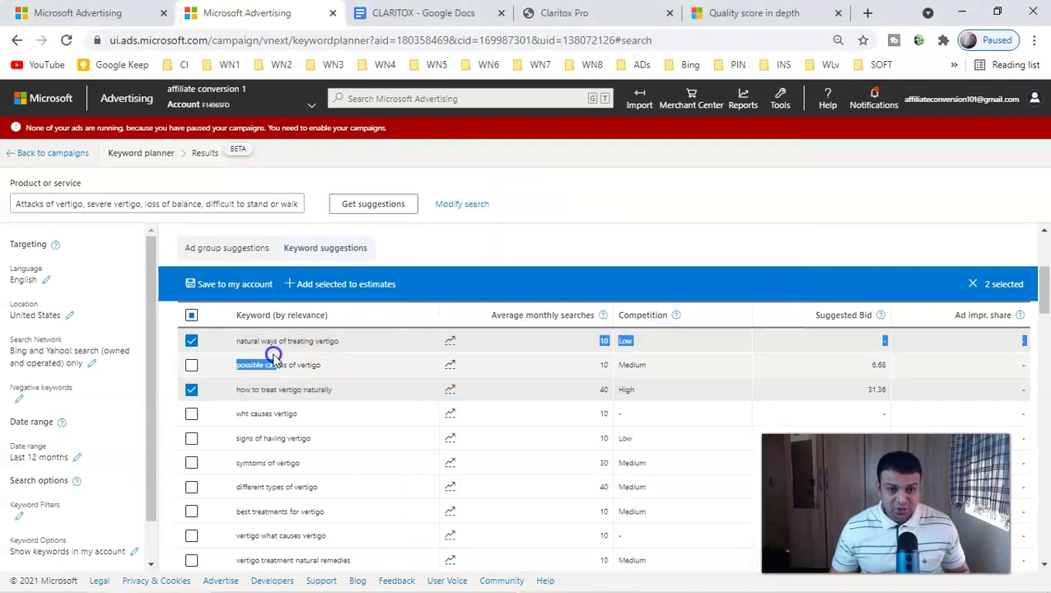
# Copy the keyword "natural ways of treating vertigo" onto the second line of the natural-treatment group in Notepad.
pyautogui.moveTo(345, 341); pyautogui.dragTo(240, 338)
pyautogui.rightClick(237, 340)
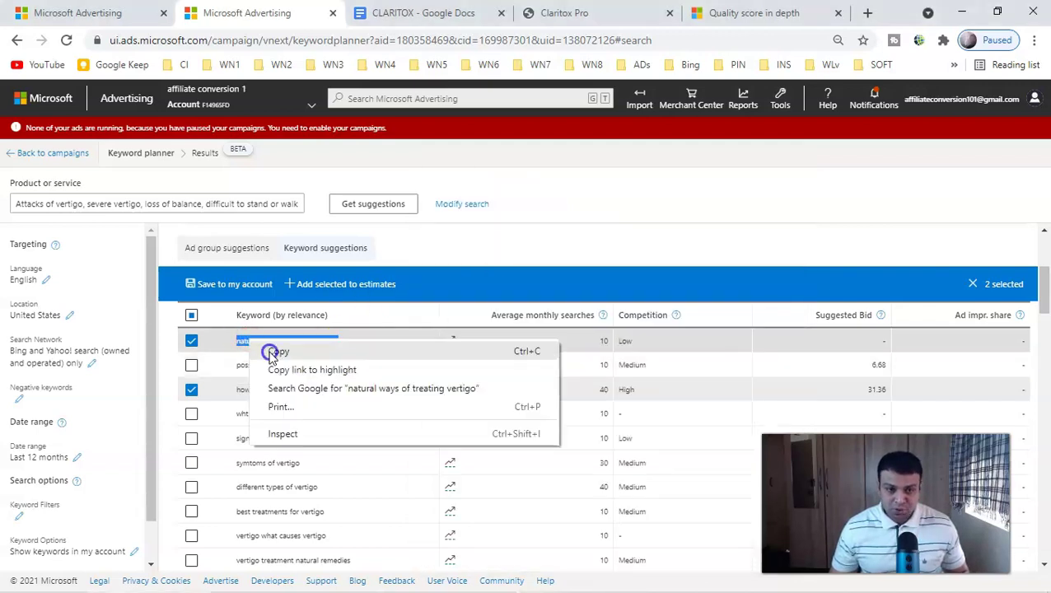
pyautogui.click(272, 349)
pyautogui.click(610, 583)
pyautogui.press('Return')
pyautogui.hotkey('ctrl', 'v')
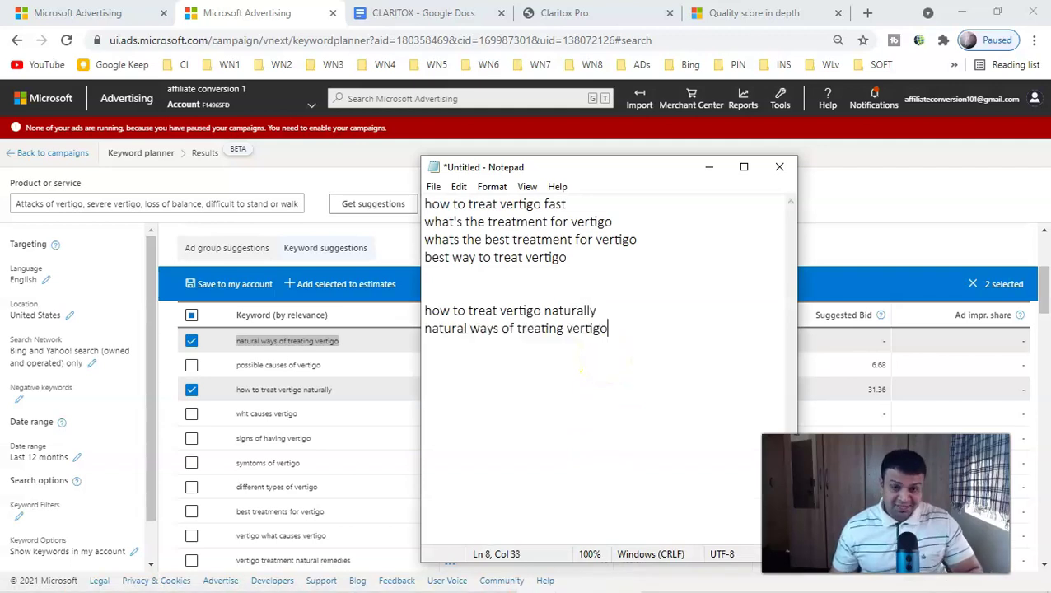
# Find "vertigo treatment natural remedies" among the suggestions and copy it onto the third line of the natural-treatment group in Notepad.
pyautogui.click(328, 183)
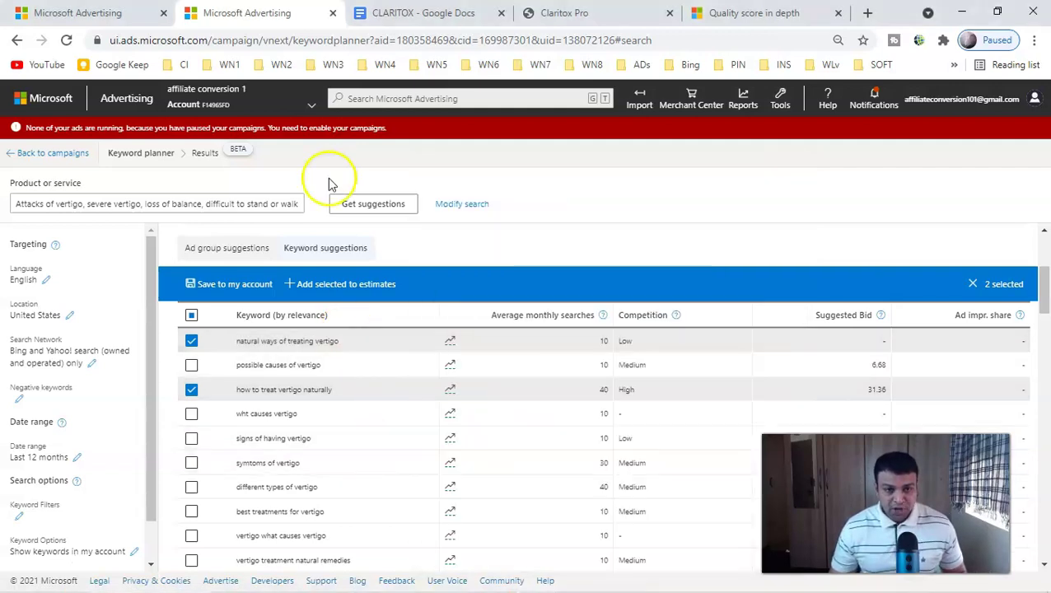
pyautogui.scroll(-3, 285, 482)
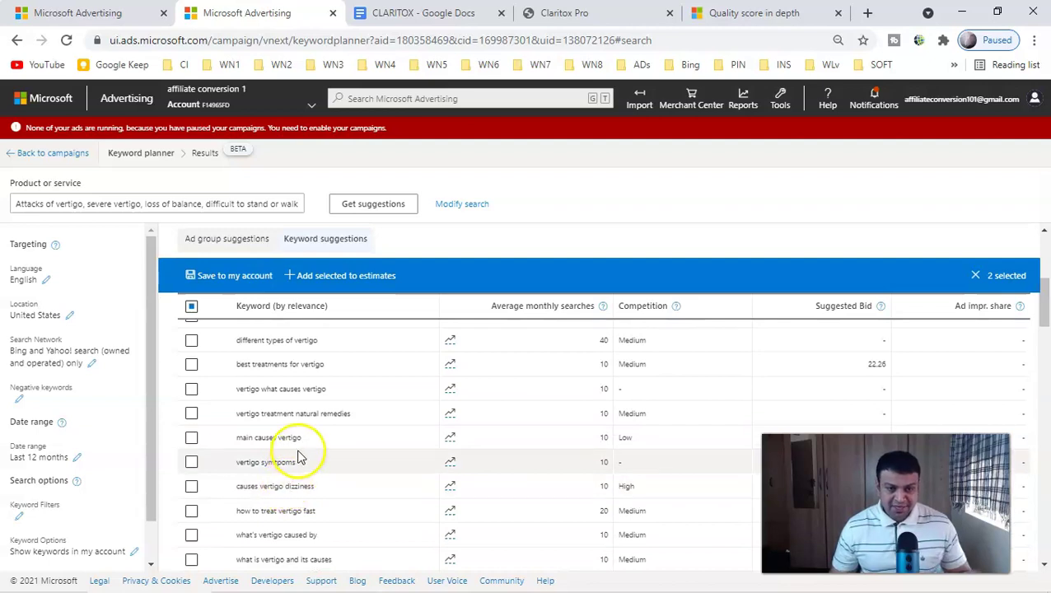
pyautogui.scroll(4, 301, 454)
pyautogui.scroll(-4, 289, 482)
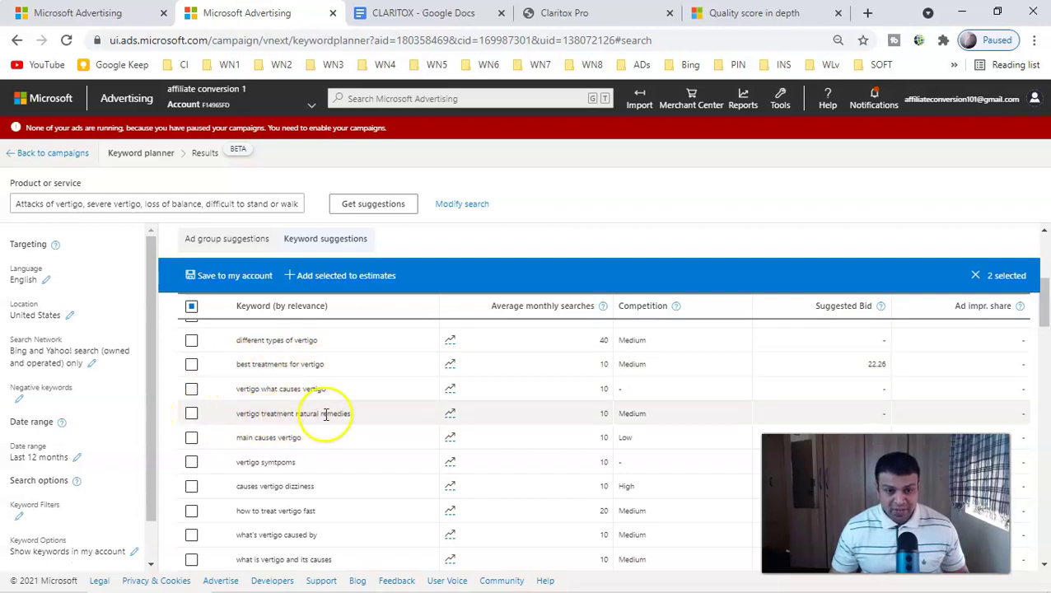
pyautogui.moveTo(369, 415); pyautogui.dragTo(306, 413)
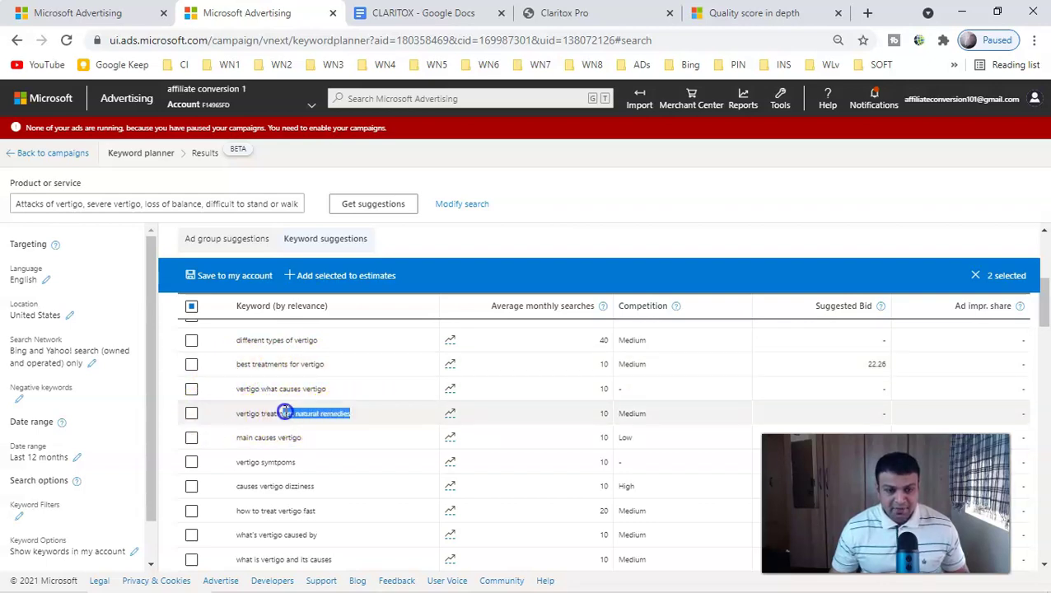
pyautogui.hotkey('ctrl', 'c')
pyautogui.hotkey('alt', 'Tab')
pyautogui.hotkey('ctrl', 'v')
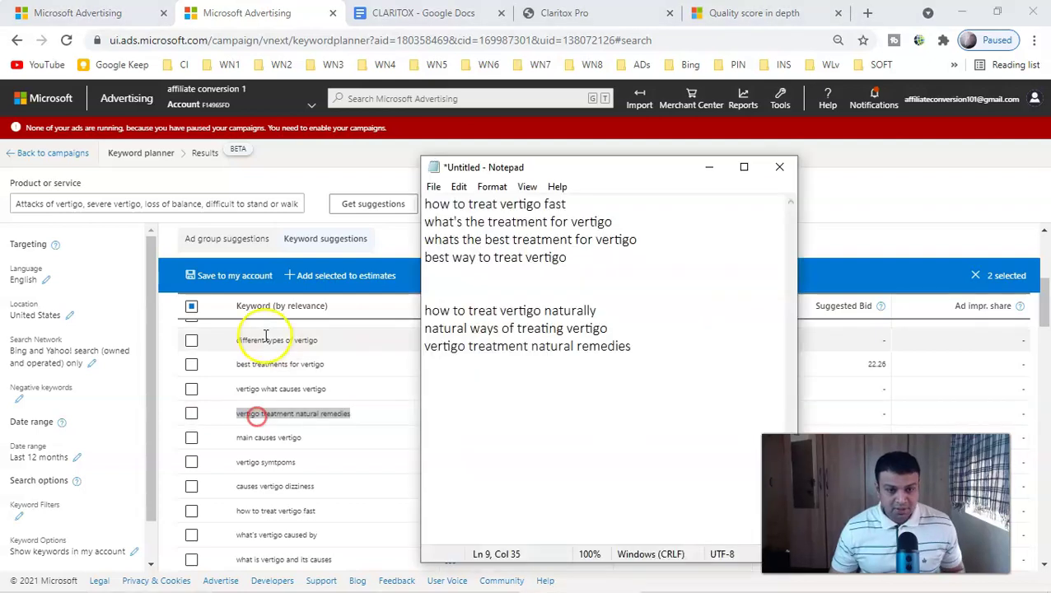
# Copy the suggestion "natural remedies for vertigo" onto the fourth line of the natural-treatment group in Notepad.
pyautogui.click(343, 151)
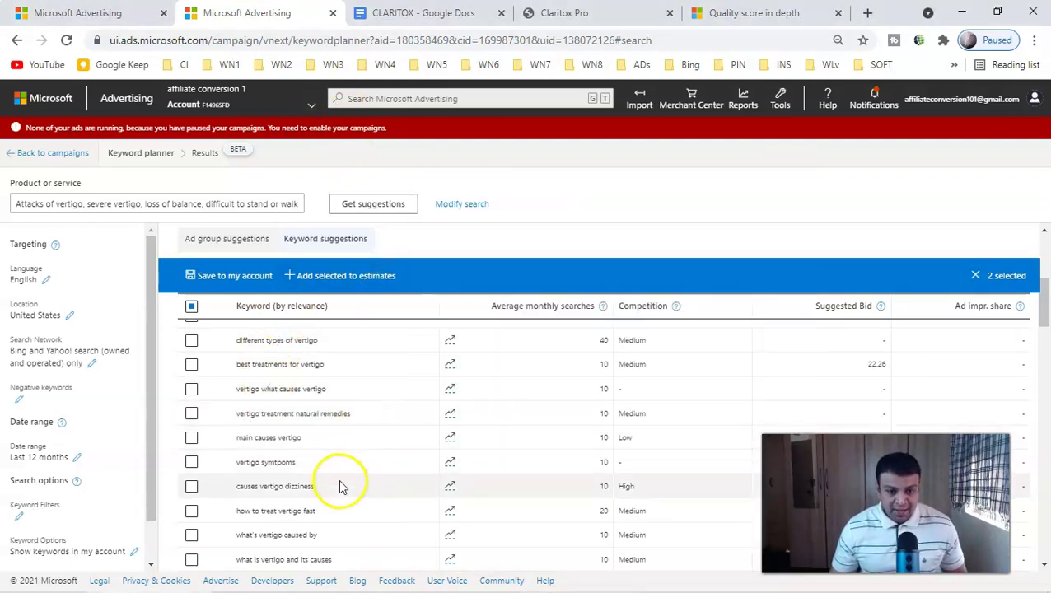
pyautogui.scroll(-1, 329, 481)
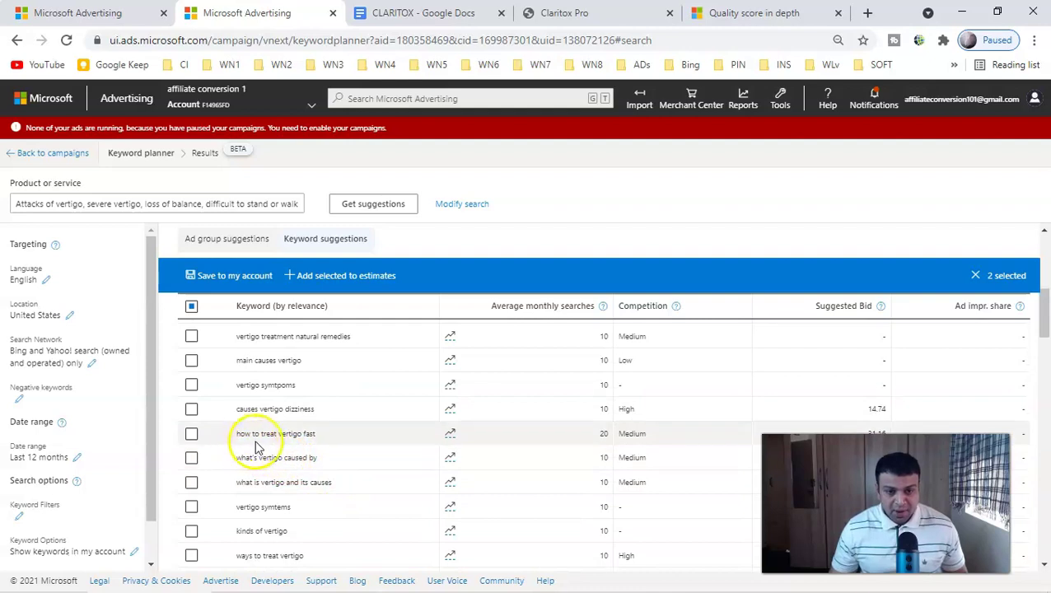
pyautogui.scroll(-2, 328, 486)
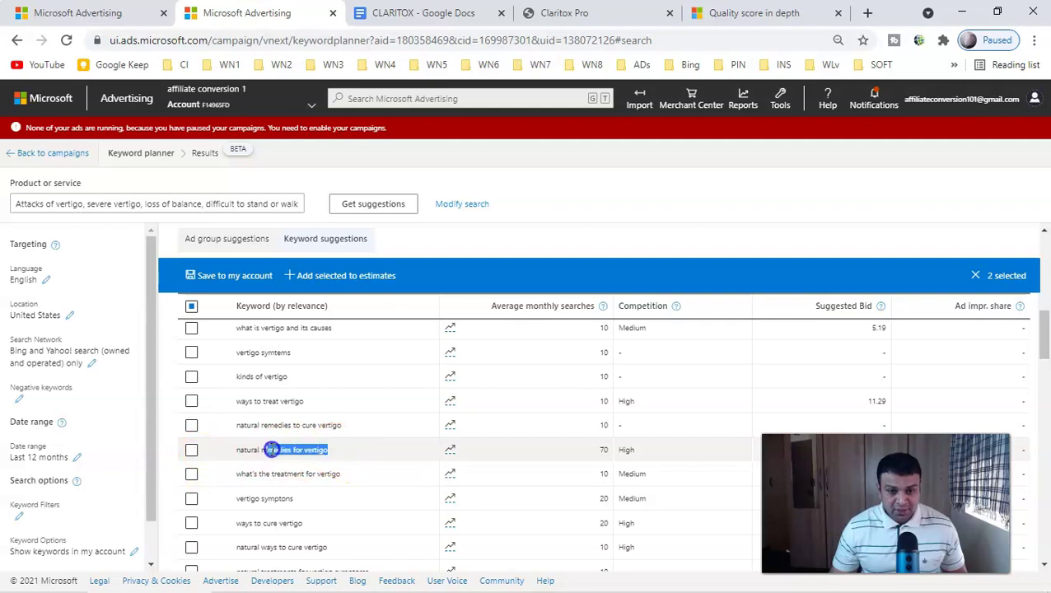
pyautogui.moveTo(237, 451); pyautogui.dragTo(235, 451)
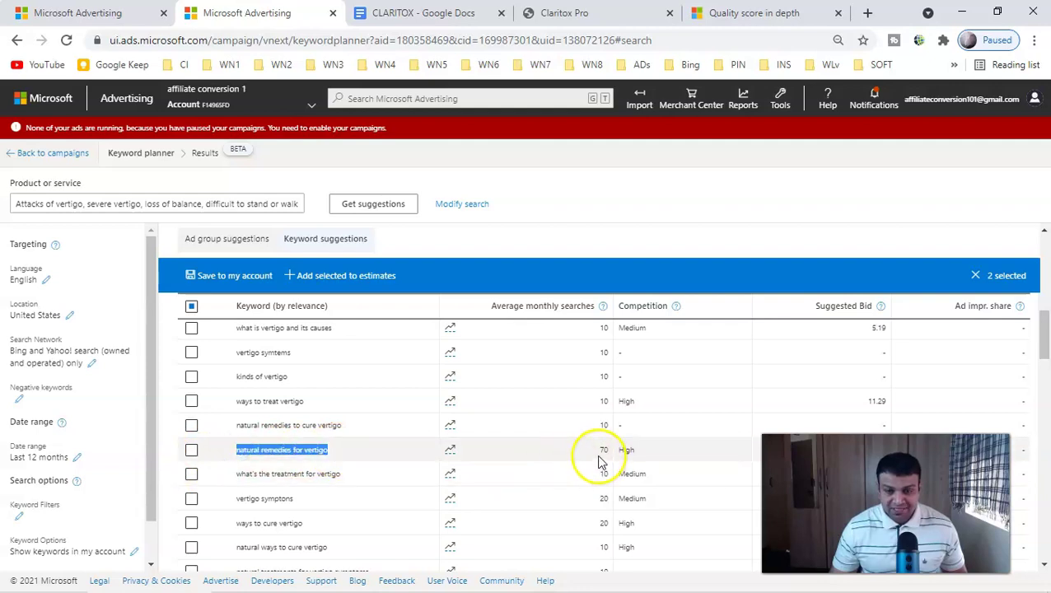
pyautogui.rightClick(323, 452)
pyautogui.click(347, 467)
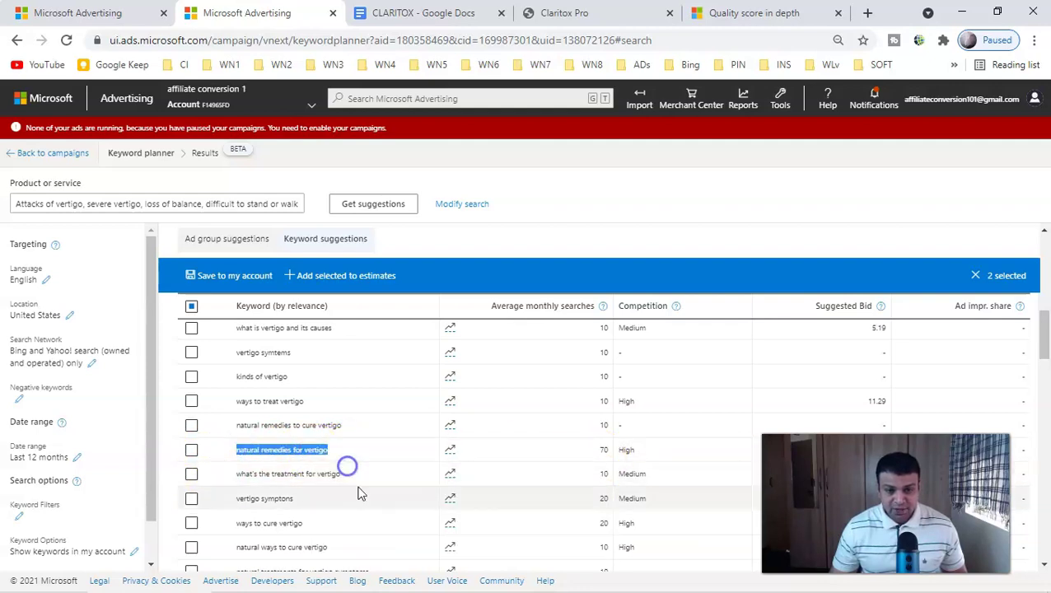
pyautogui.click(598, 578)
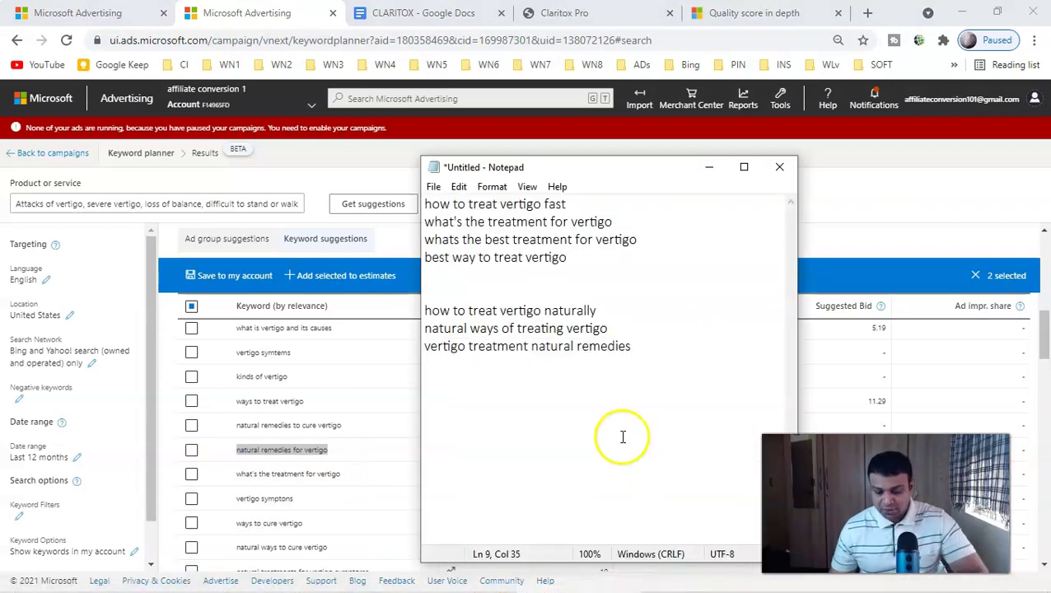
pyautogui.hotkey('ctrl', 'v')
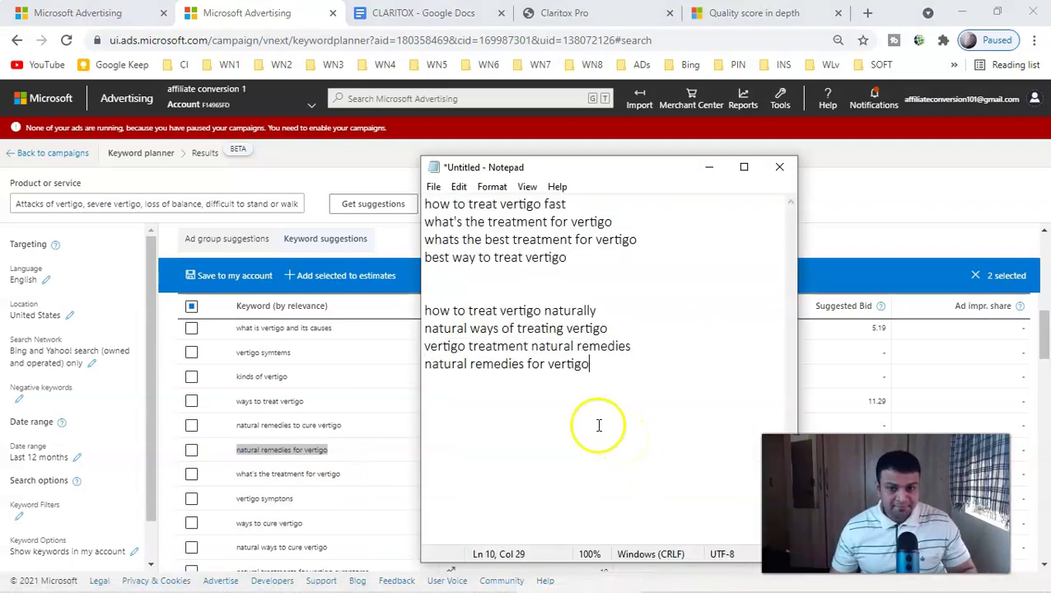
# Examine the further keyword suggestions, highlighting "remedies for vertigo" and the word "dizziness" in "symptoms of vertigo dizziness".
pyautogui.click(386, 160)
pyautogui.scroll(-1, 386, 493)
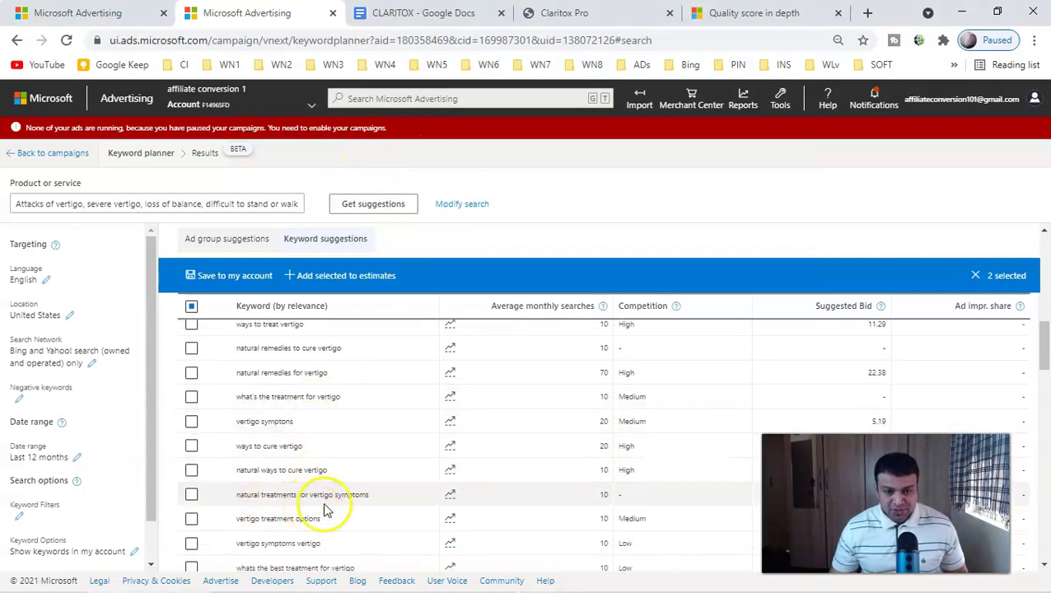
pyautogui.scroll(-4, 369, 508)
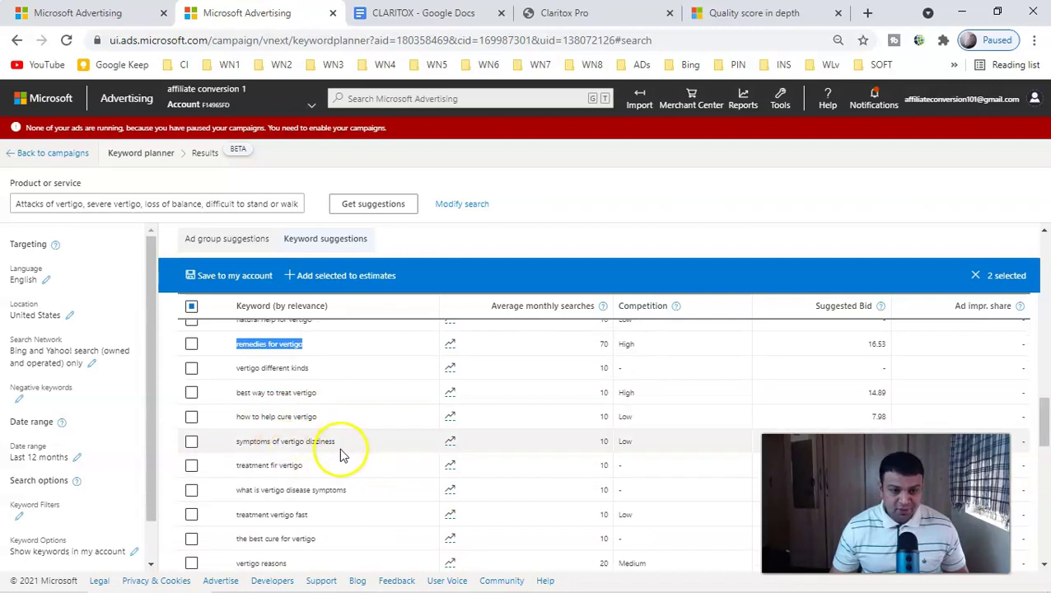
pyautogui.click(335, 444)
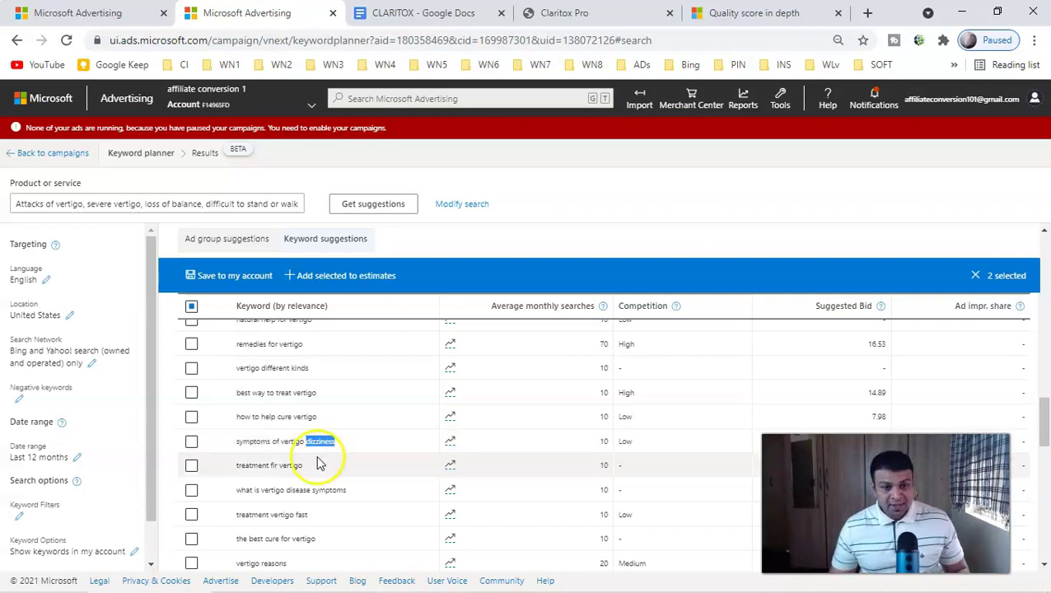
# Find "natural solutions for vertigo" among the suggestions and copy it onto the fifth line of the natural-treatment group in Notepad.
pyautogui.scroll(-2, 340, 505)
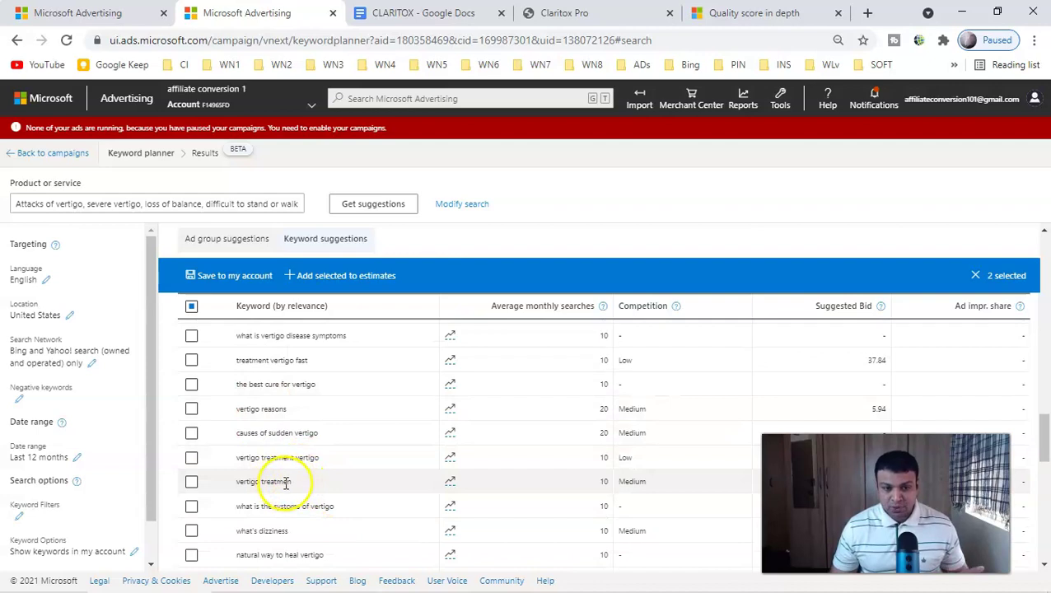
pyautogui.scroll(-2, 317, 505)
pyautogui.tripleClick(332, 460)
pyautogui.moveTo(237, 451)
pyautogui.mouseDown()
pyautogui.moveTo(227, 449)
pyautogui.moveTo(310, 451)
pyautogui.mouseUp()
pyautogui.rightClick(310, 452)
pyautogui.click(330, 468)
pyautogui.moveTo(437, 581)
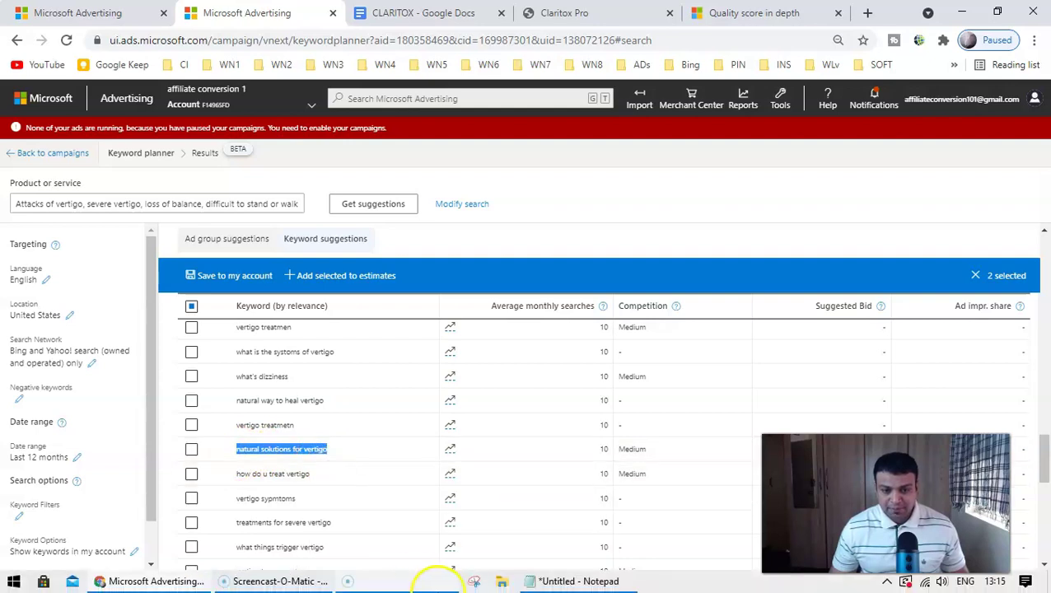
pyautogui.click(544, 583)
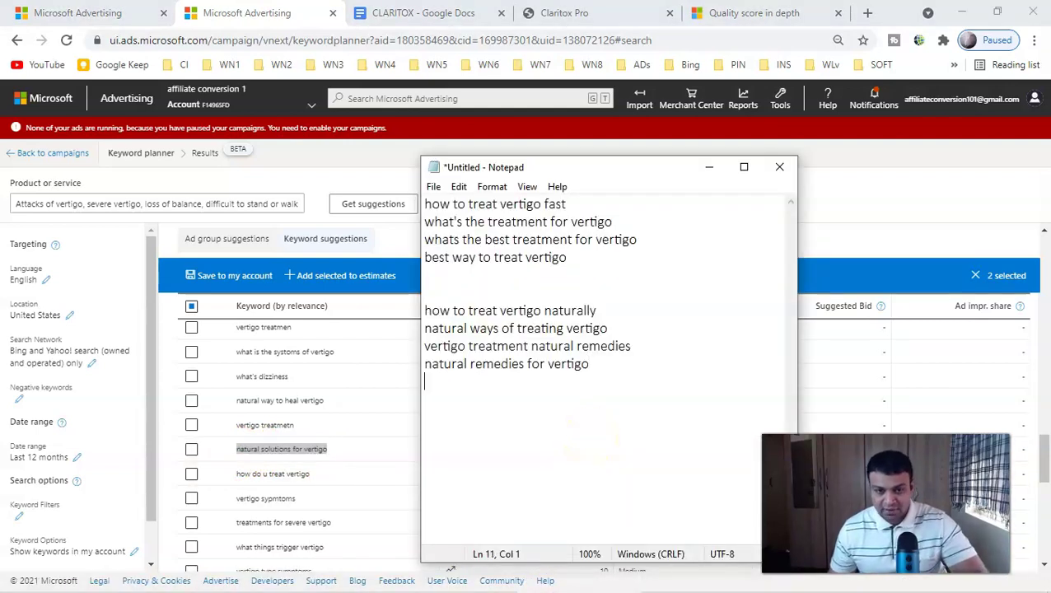
pyautogui.hotkey('ctrl', 'v')
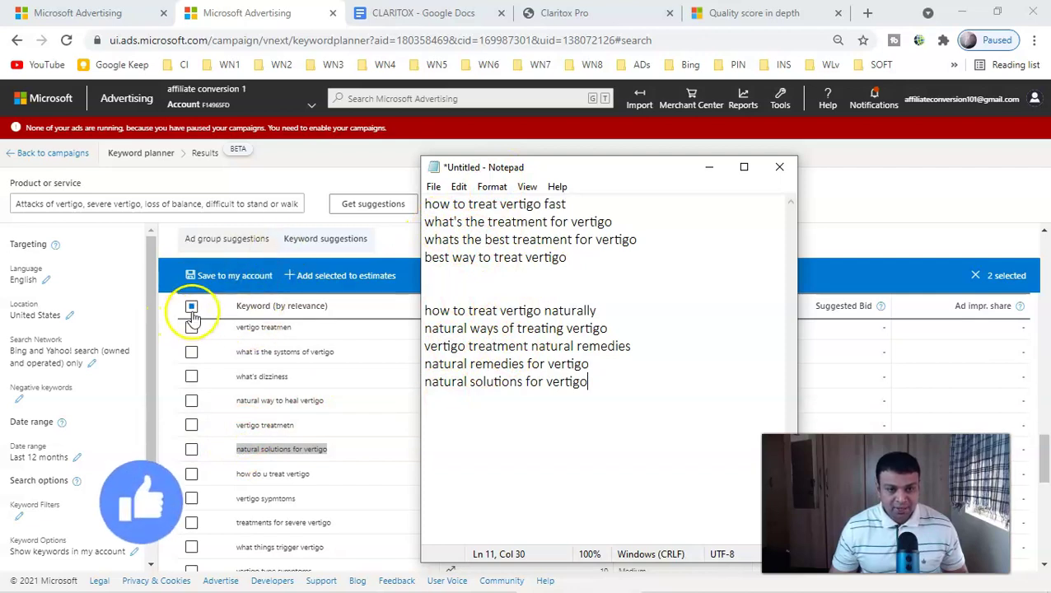
# Copy the suggestion "how do u treat vertigo" onto a new line below "best way to treat vertigo" in Notepad.
pyautogui.click(238, 418)
pyautogui.scroll(-1, 238, 418)
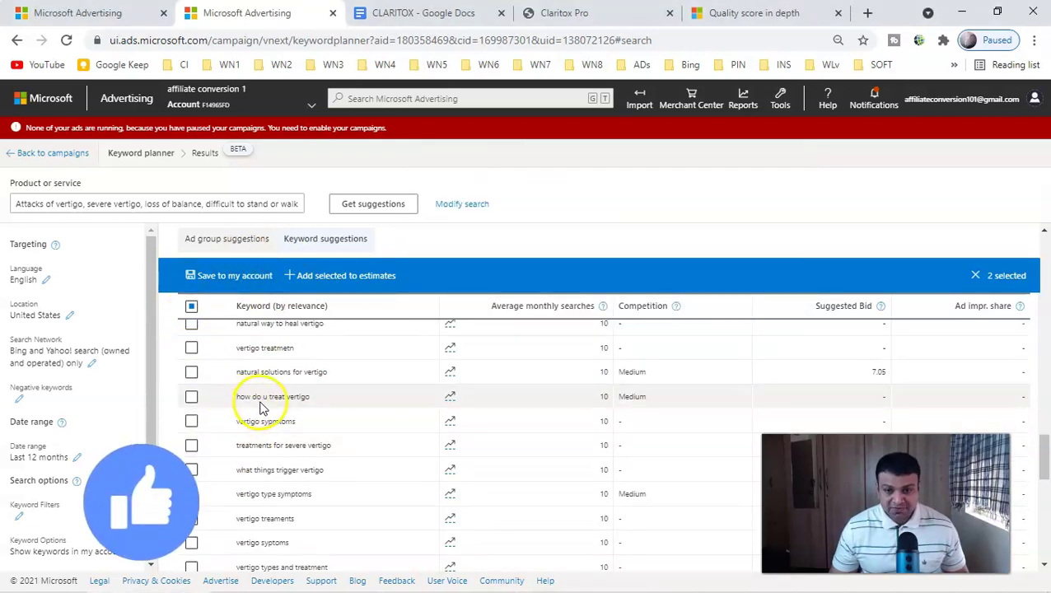
pyautogui.moveTo(235, 397); pyautogui.dragTo(319, 397)
pyautogui.rightClick(295, 396)
pyautogui.click(319, 411)
pyautogui.click(581, 581)
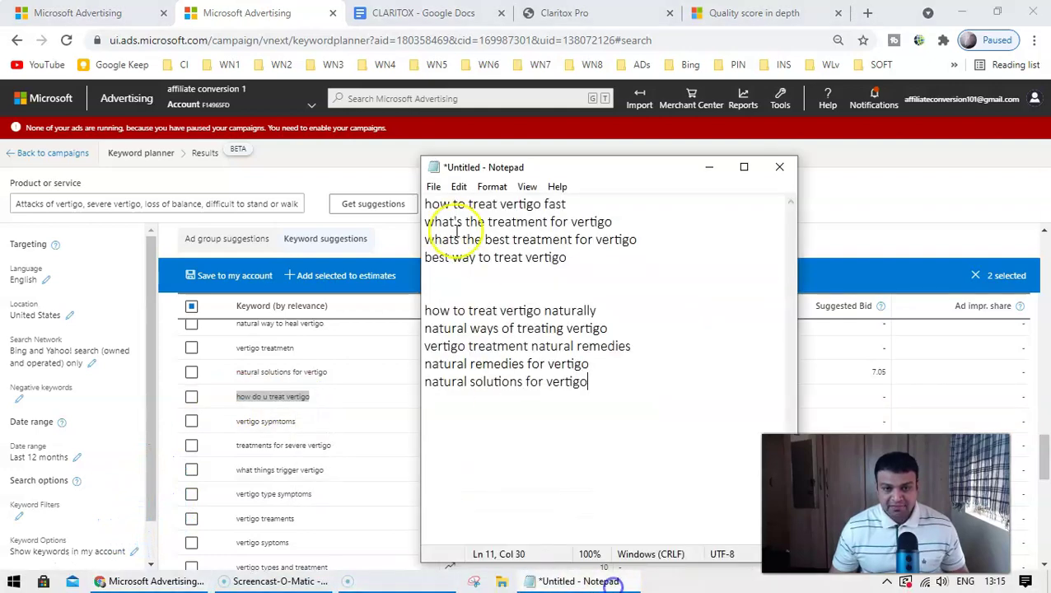
pyautogui.click(576, 260)
pyautogui.press('Return')
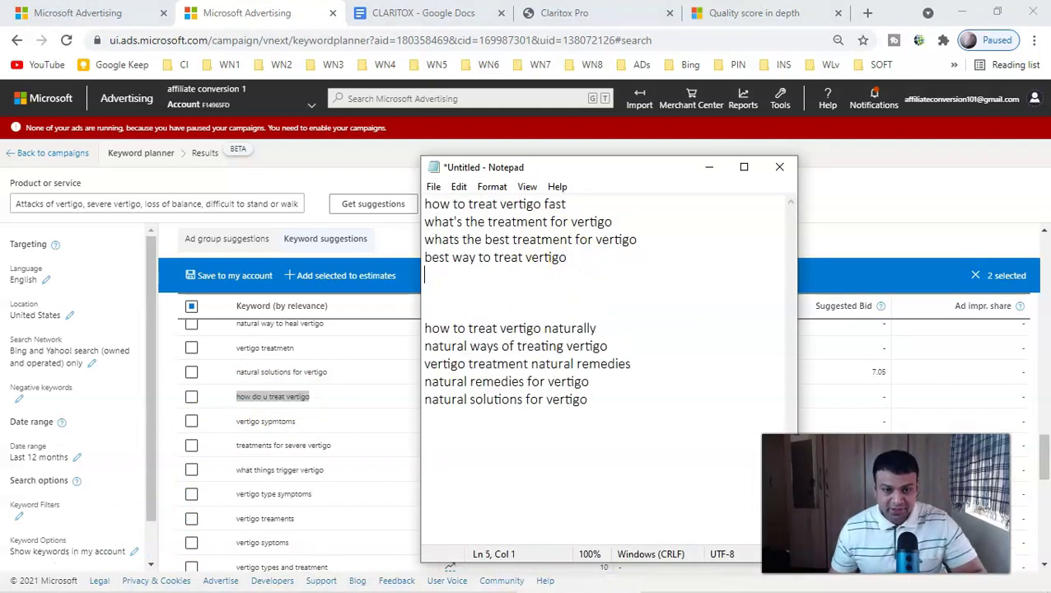
pyautogui.hotkey('ctrl', 'v')
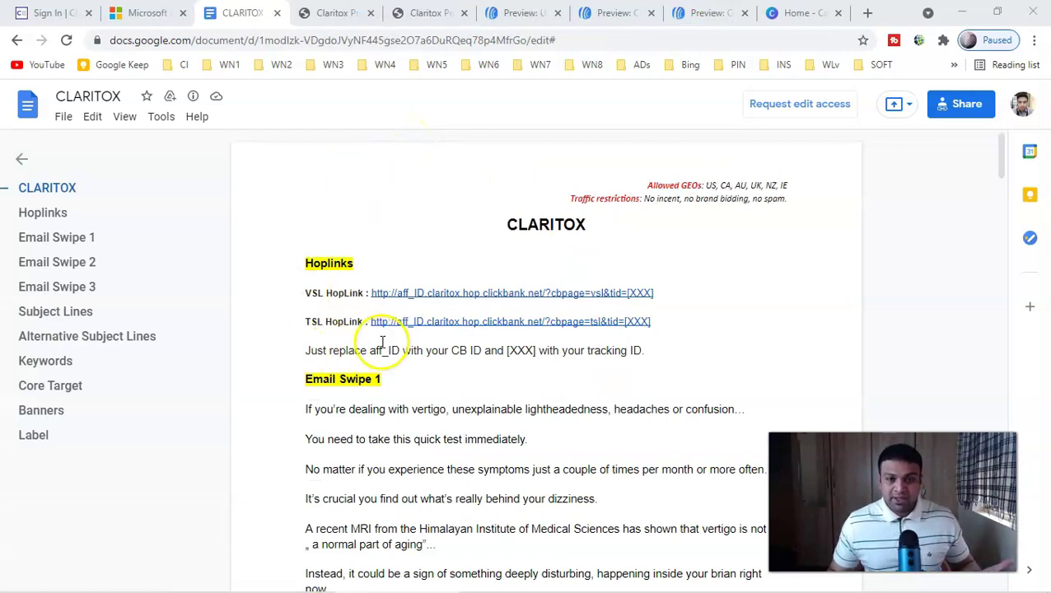
# Review the Hoplinks section of the CLARITOX document and bring up the Claritox Pro video sales page.
pyautogui.scroll(-2, 376, 288)
pyautogui.scroll(2, 461, 247)
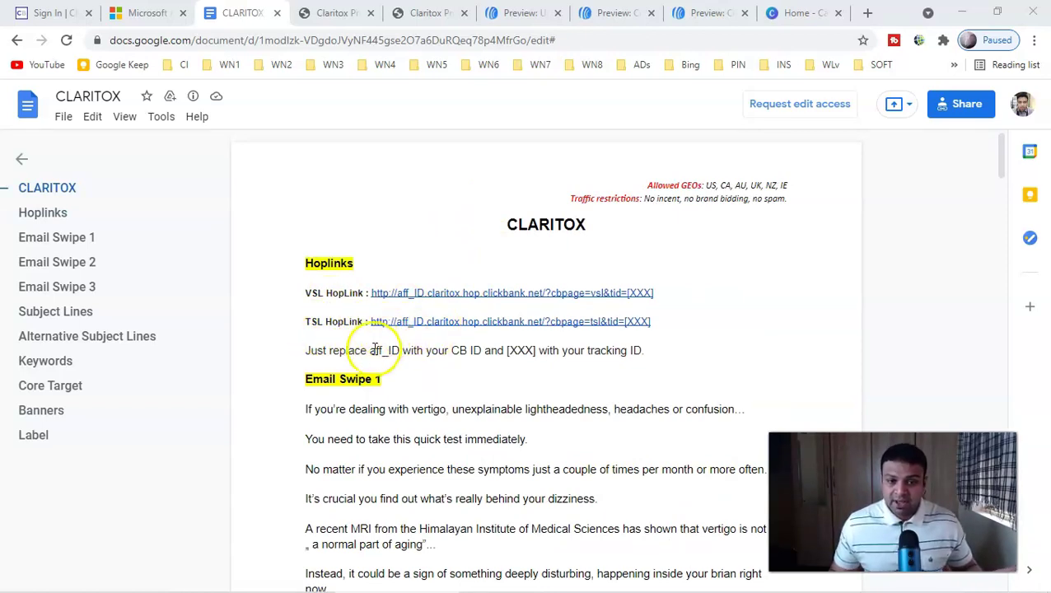
pyautogui.click(423, 319)
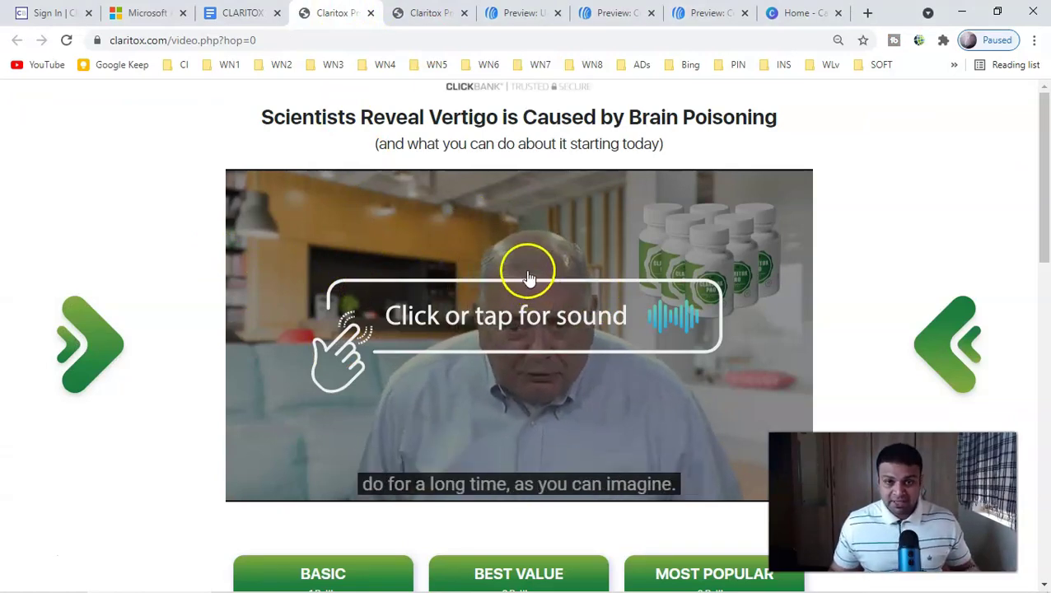
# Examine the Claritox Pro text sales page from its headline down to the product presentation.
pyautogui.hotkey('ctrl', 'Tab')
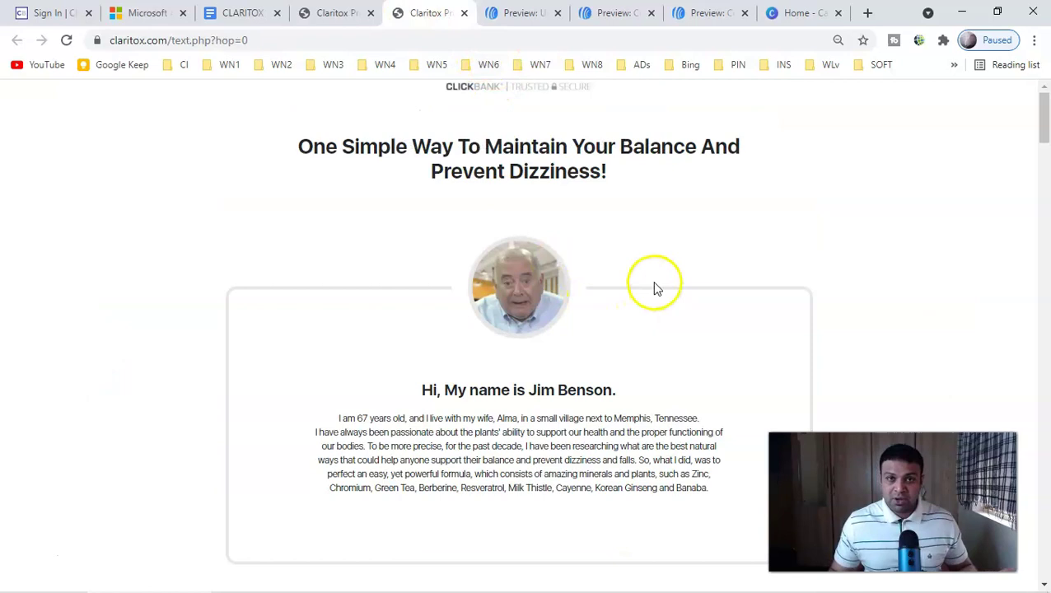
pyautogui.scroll(-3, 657, 292)
pyautogui.scroll(3, 547, 328)
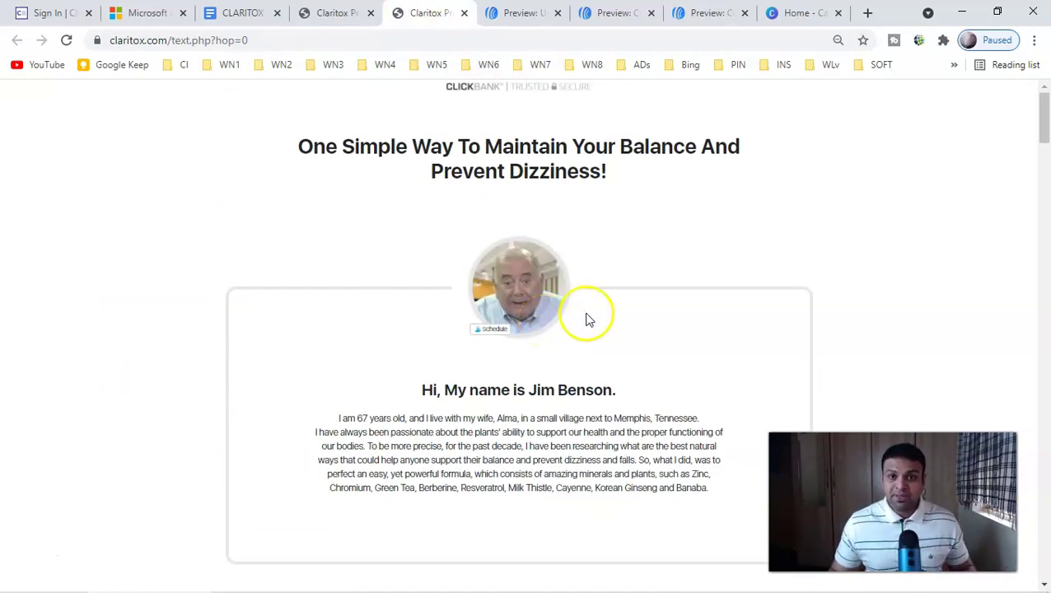
pyautogui.scroll(-7, 429, 211)
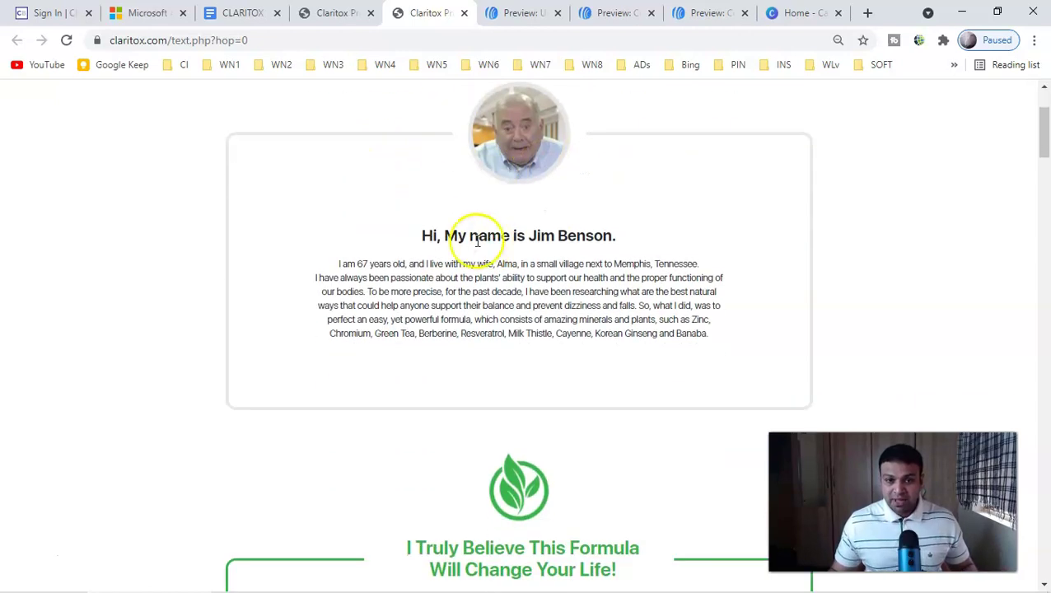
pyautogui.scroll(-5, 429, 293)
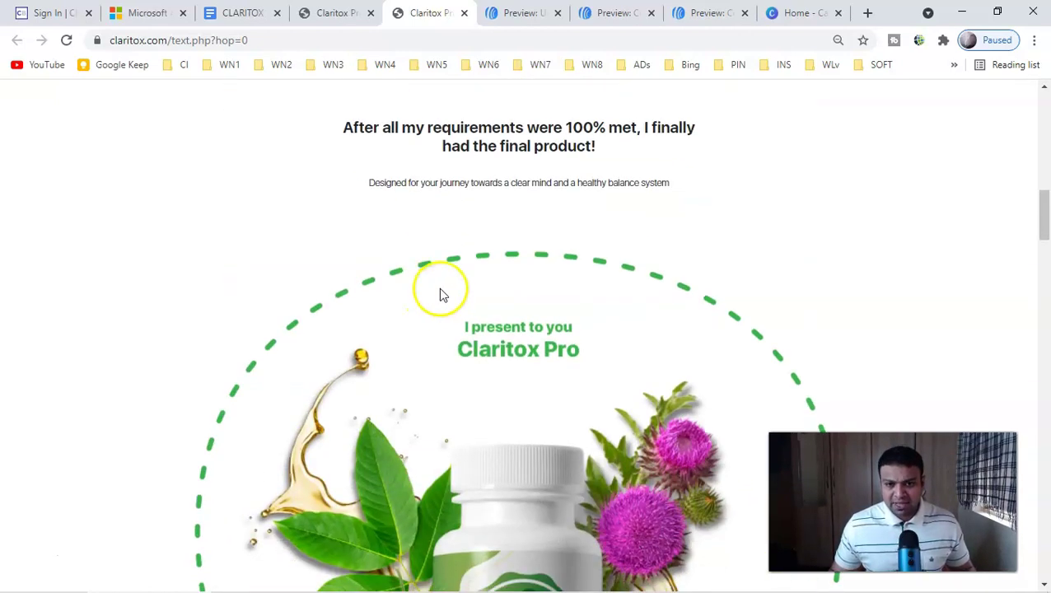
pyautogui.scroll(-3, 614, 234)
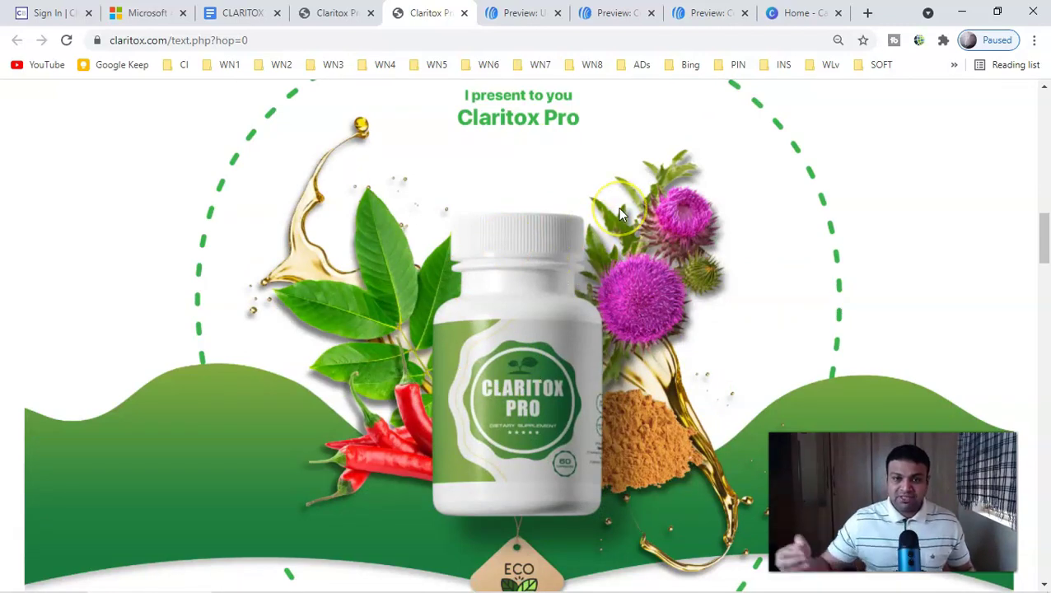
pyautogui.click(713, 349)
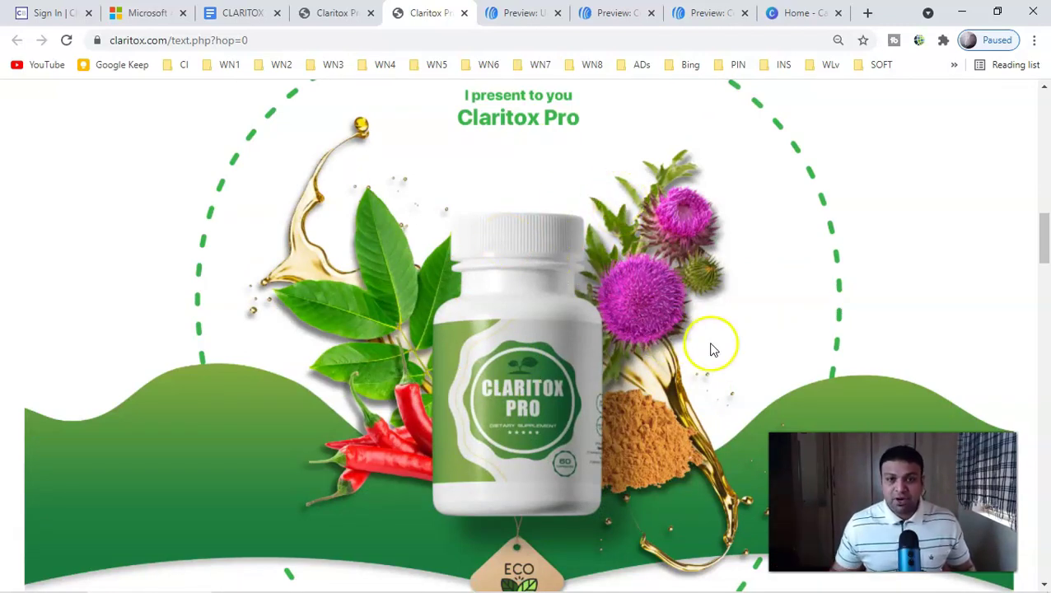
pyautogui.scroll(15, 698, 347)
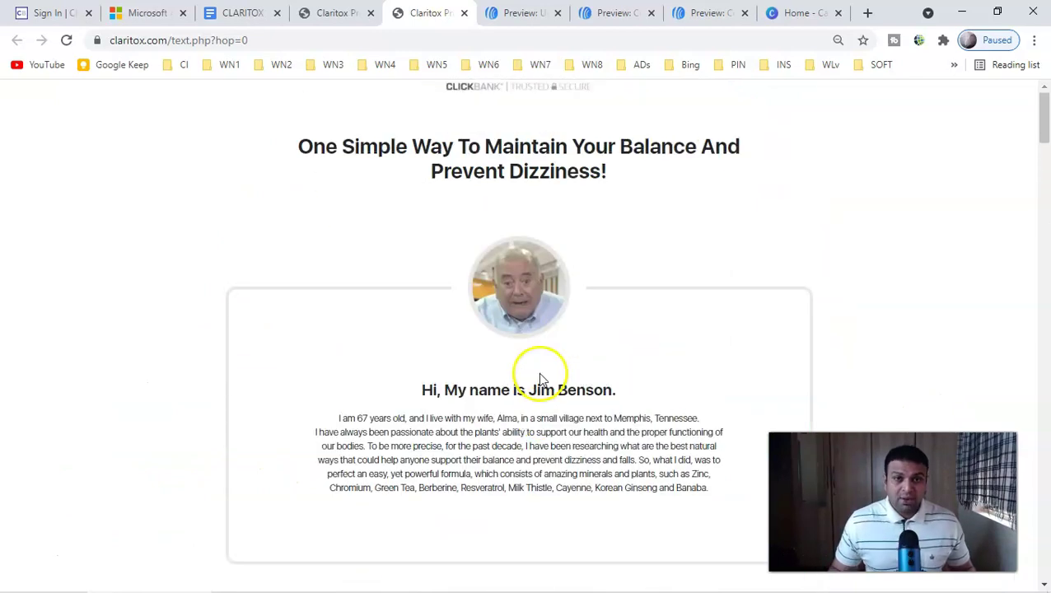
# Return to the Claritox Pro video sales page and examine its video and the bottle package prices.
pyautogui.hotkey('ctrl', 'shift', 'Tab')
pyautogui.click(690, 282)
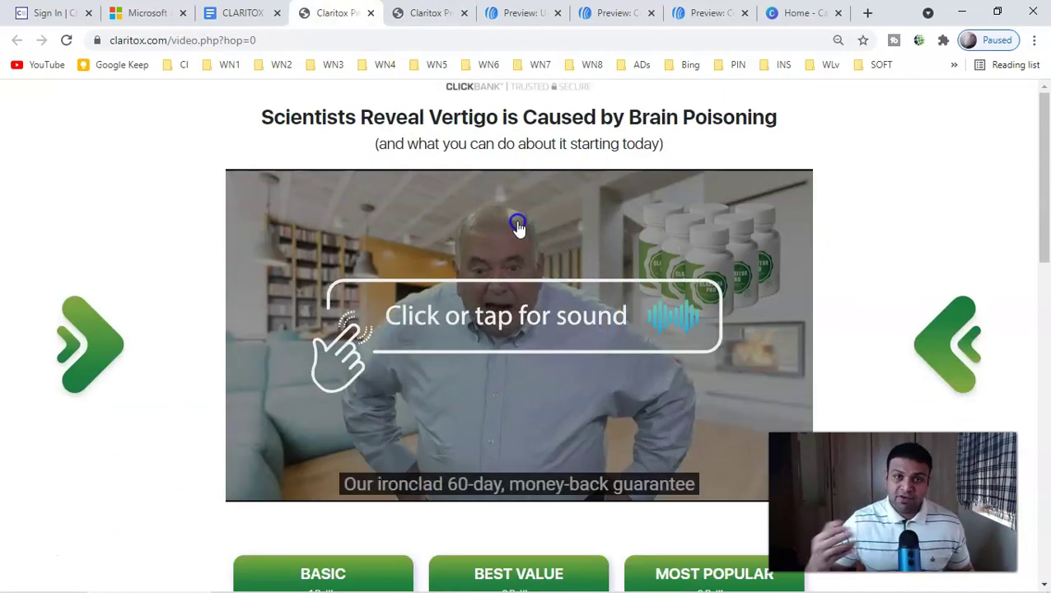
pyautogui.scroll(-1, 556, 247)
pyautogui.scroll(-2, 544, 252)
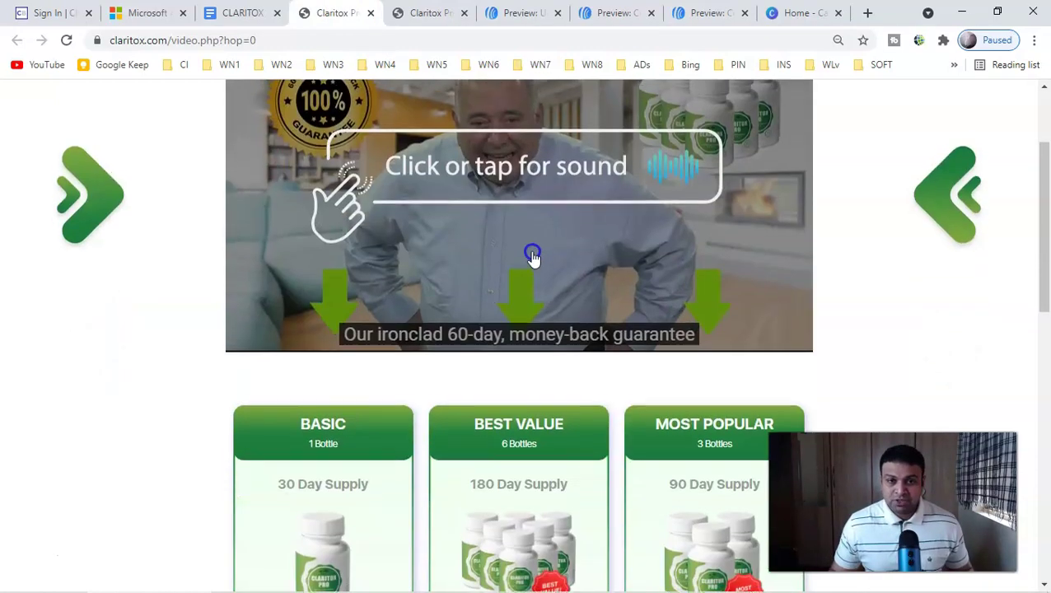
pyautogui.scroll(2, 531, 311)
pyautogui.scroll(-3, 530, 309)
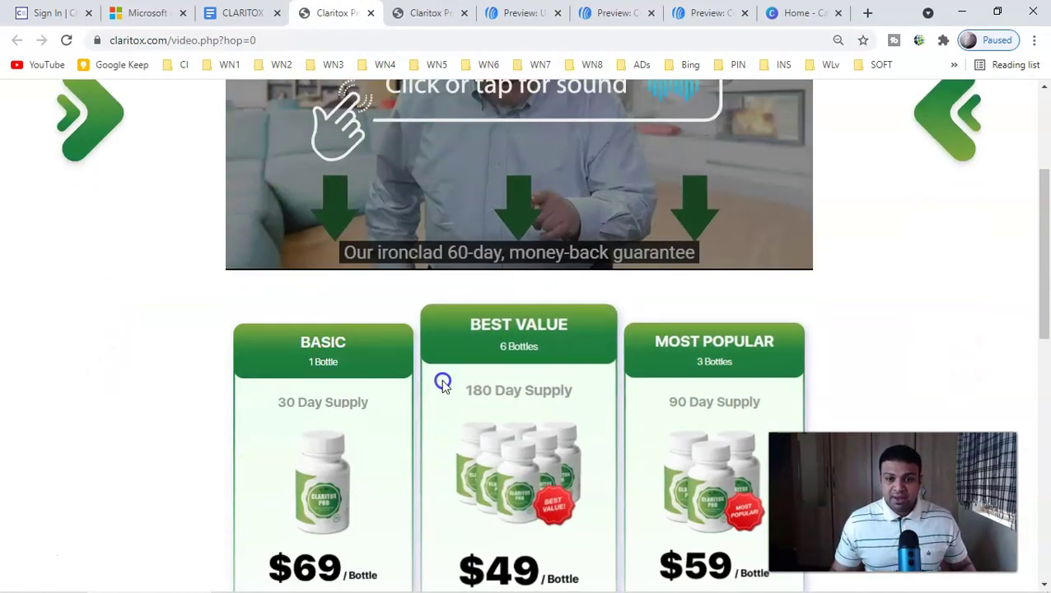
pyautogui.scroll(-4, 456, 354)
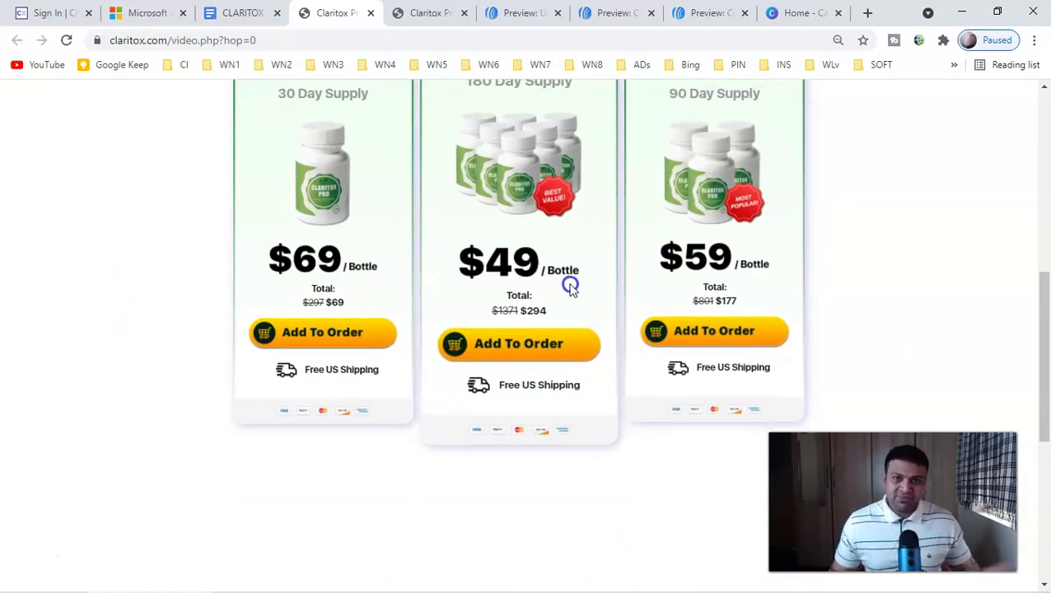
pyautogui.scroll(7, 566, 298)
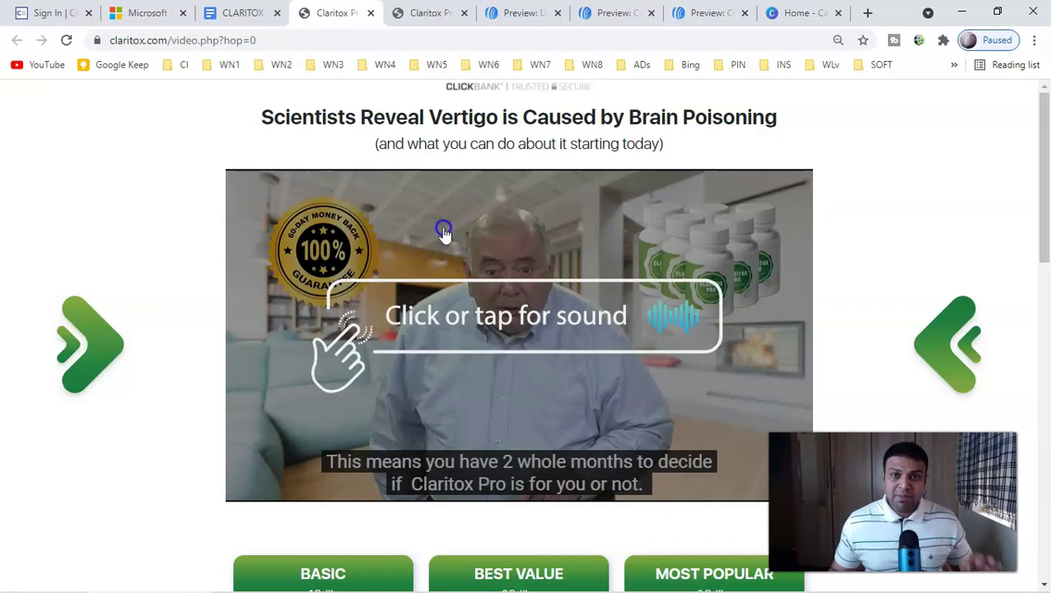
# Review the email swipes, subject lines and keywords in the CLARITOX document and check the grouped keywords in Notepad against them.
pyautogui.click(309, 15)
pyautogui.click(245, 12)
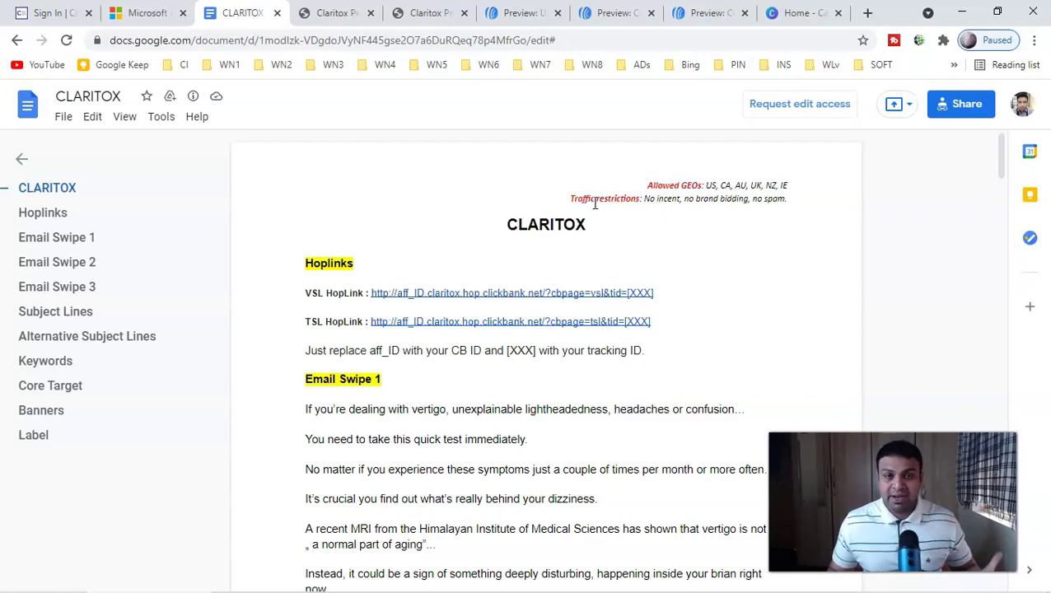
pyautogui.scroll(-1, 585, 211)
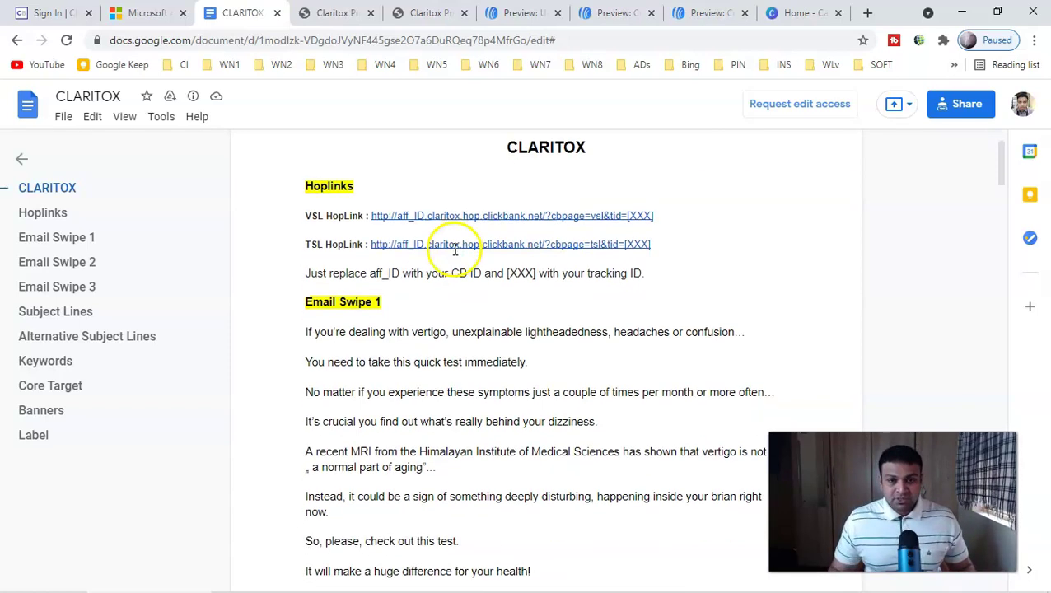
pyautogui.scroll(-1, 535, 344)
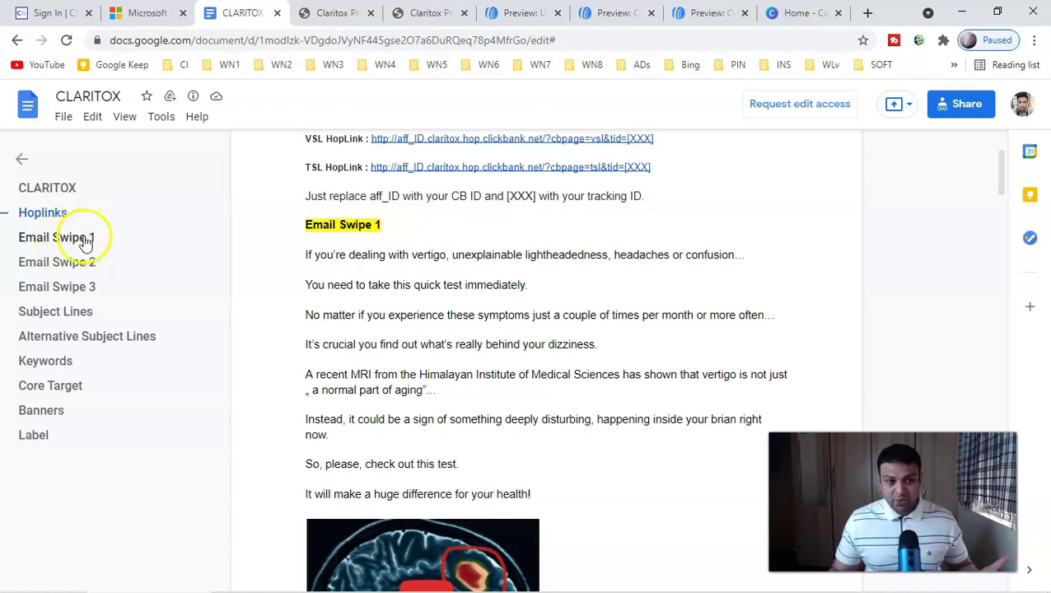
pyautogui.scroll(-3, 441, 305)
pyautogui.scroll(-8, 441, 306)
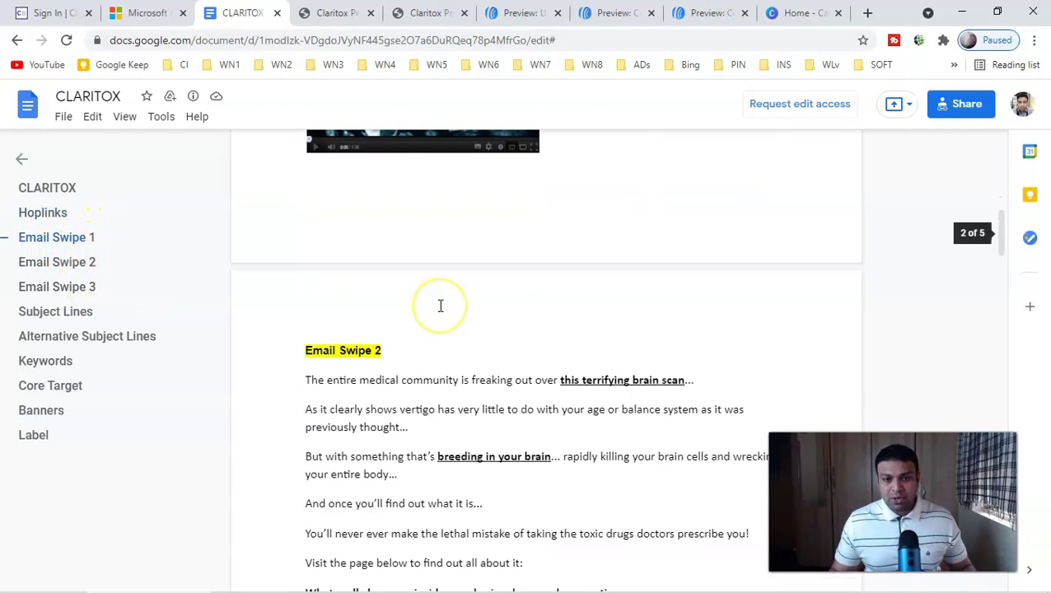
pyautogui.scroll(-3, 493, 276)
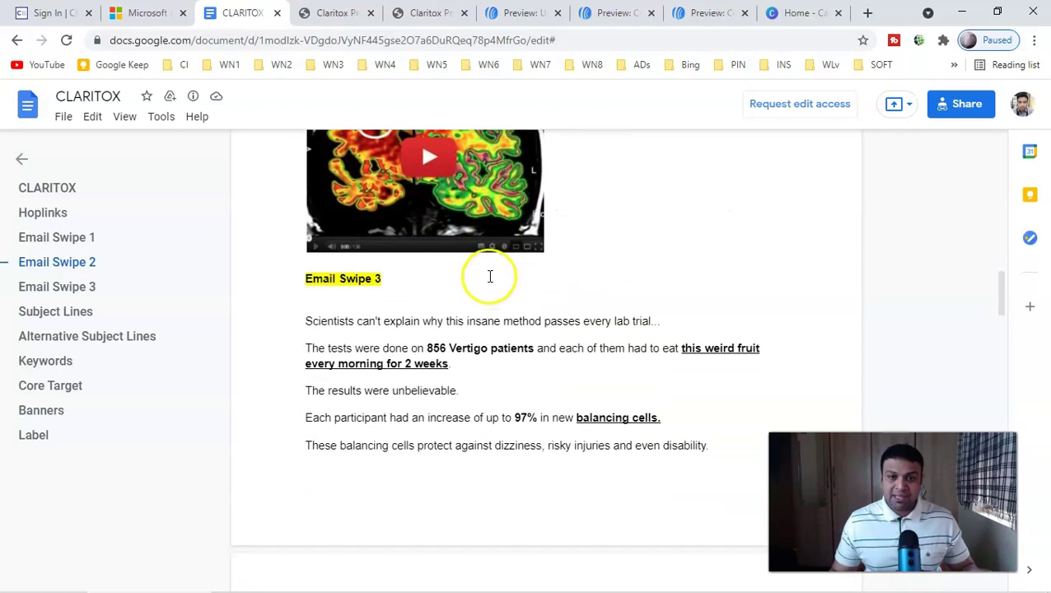
pyautogui.scroll(-12, 488, 277)
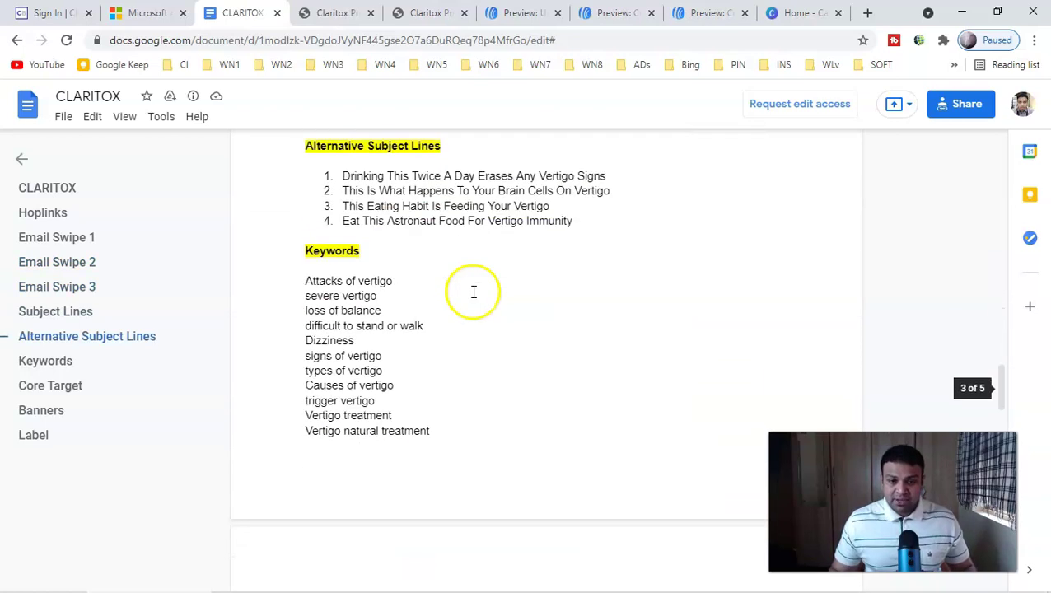
pyautogui.scroll(2, 350, 220)
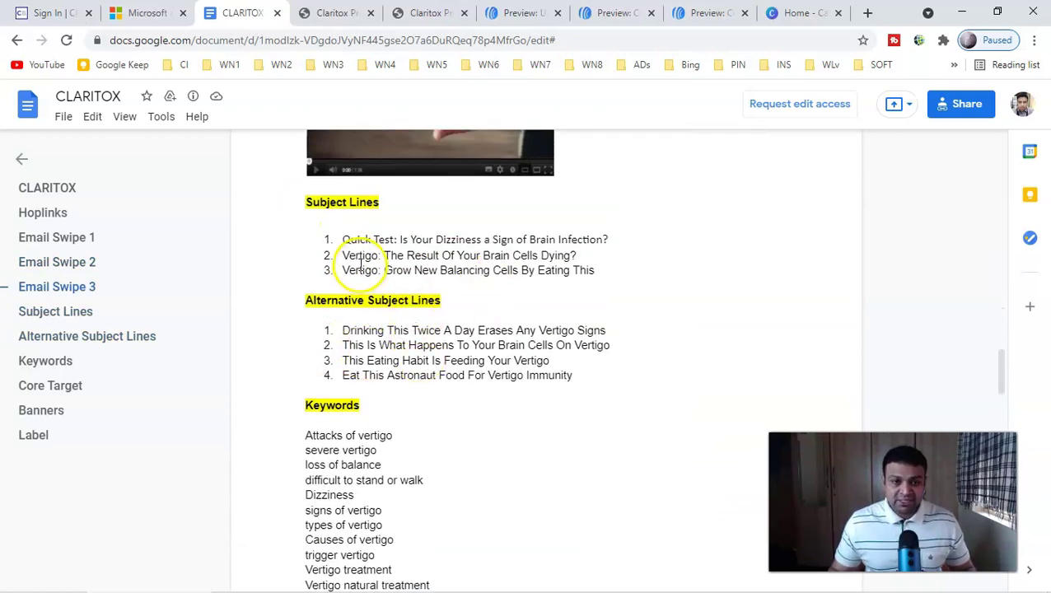
pyautogui.scroll(1, 455, 356)
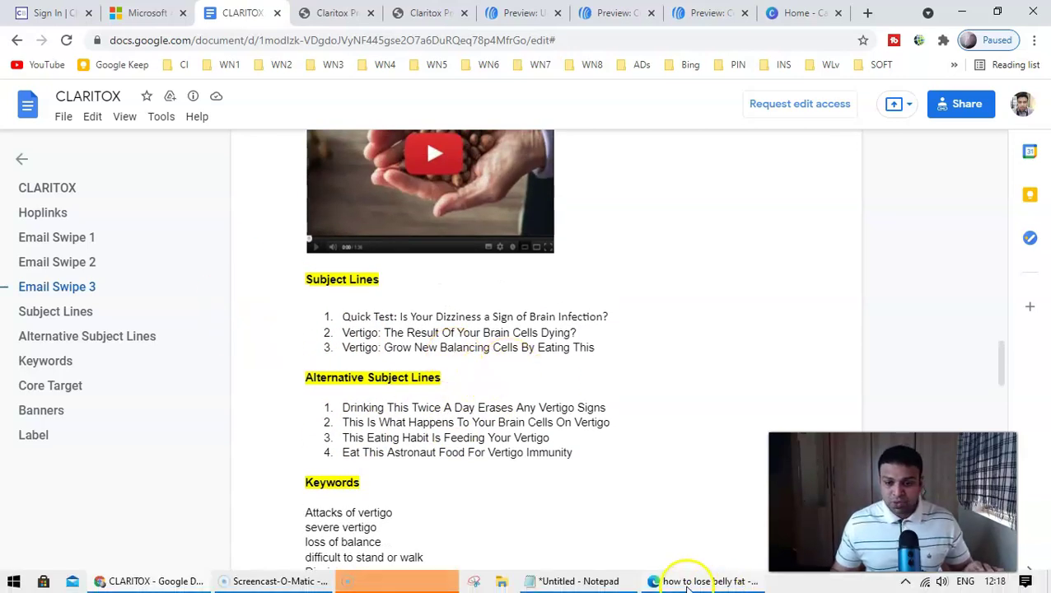
pyautogui.click(603, 580)
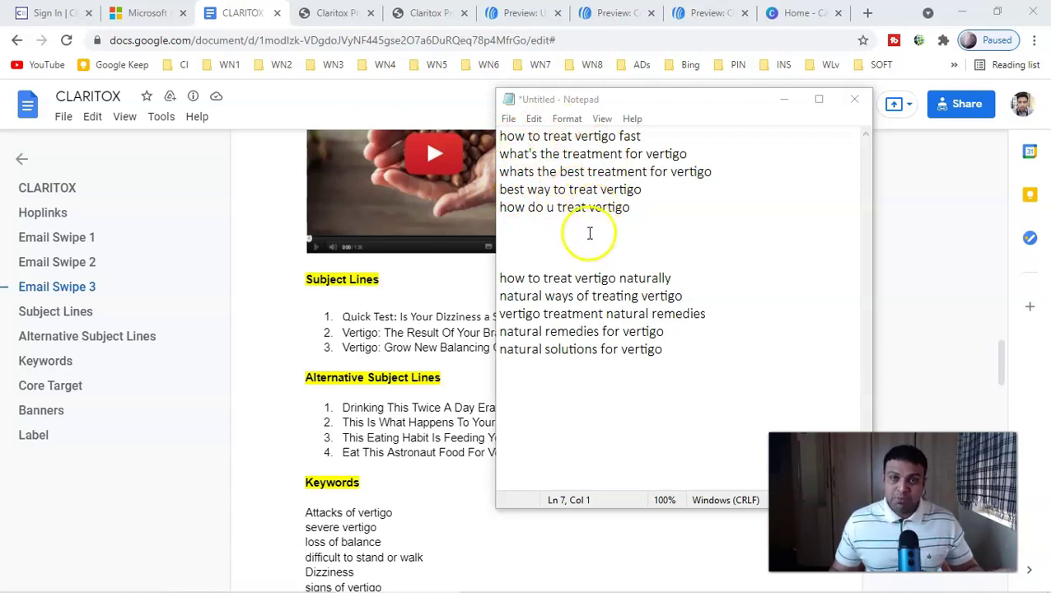
pyautogui.click(258, 308)
# Open the AWeber landing page preview "Drinking This Twice A Day Treat Any Vertigo Signs" and bring up the Notepad keyword groups over it.
pyautogui.scroll(15, 260, 306)
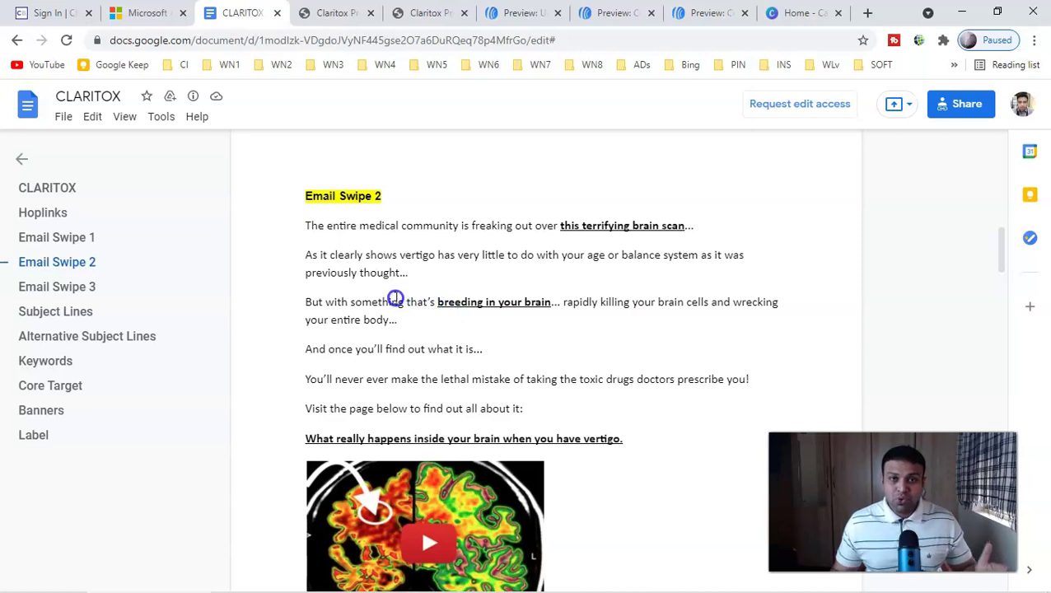
pyautogui.scroll(10, 395, 299)
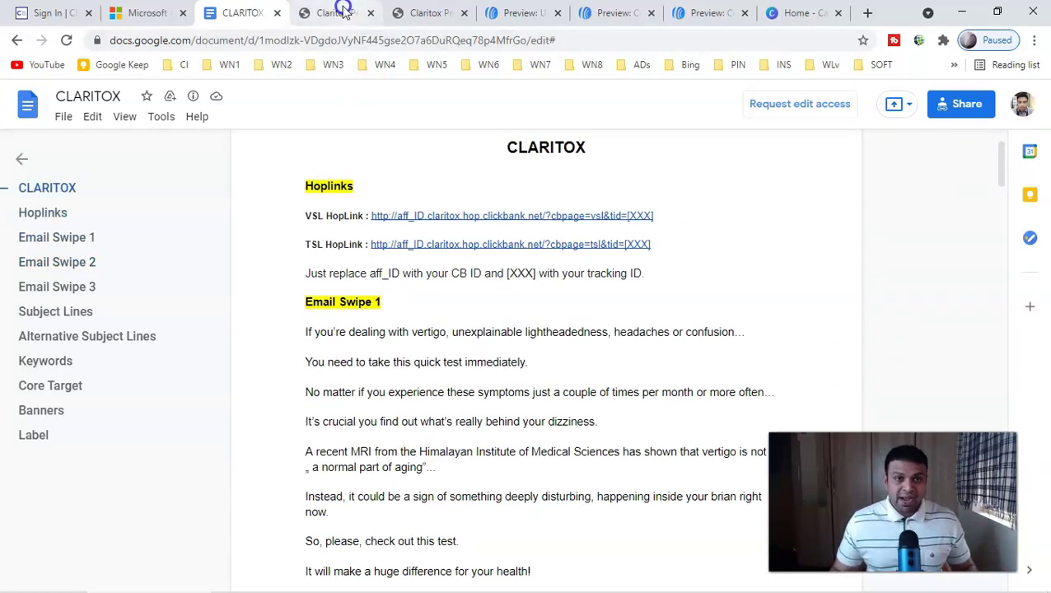
pyautogui.click(515, 12)
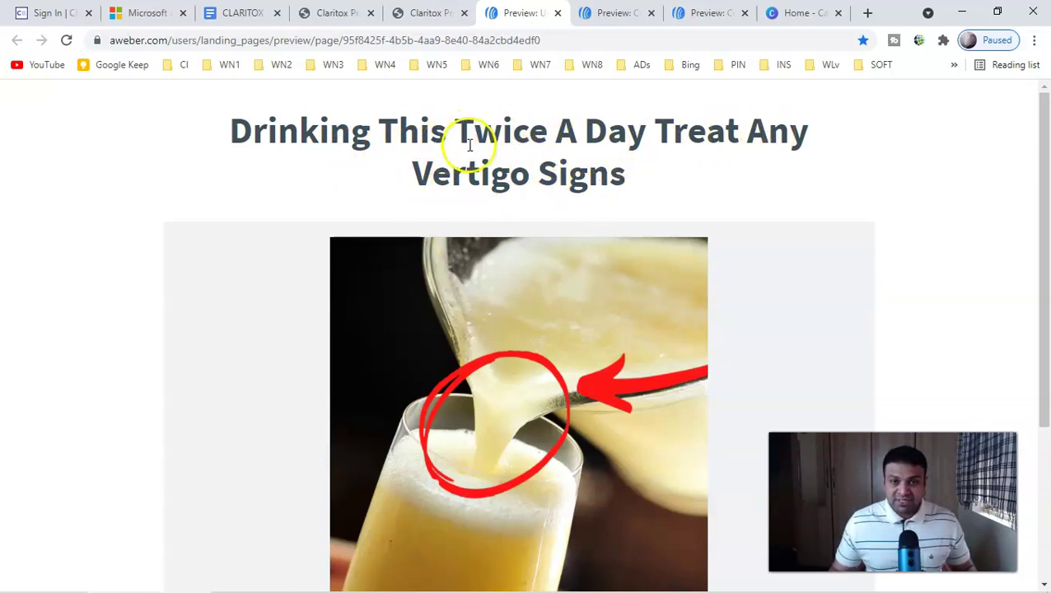
pyautogui.click(569, 580)
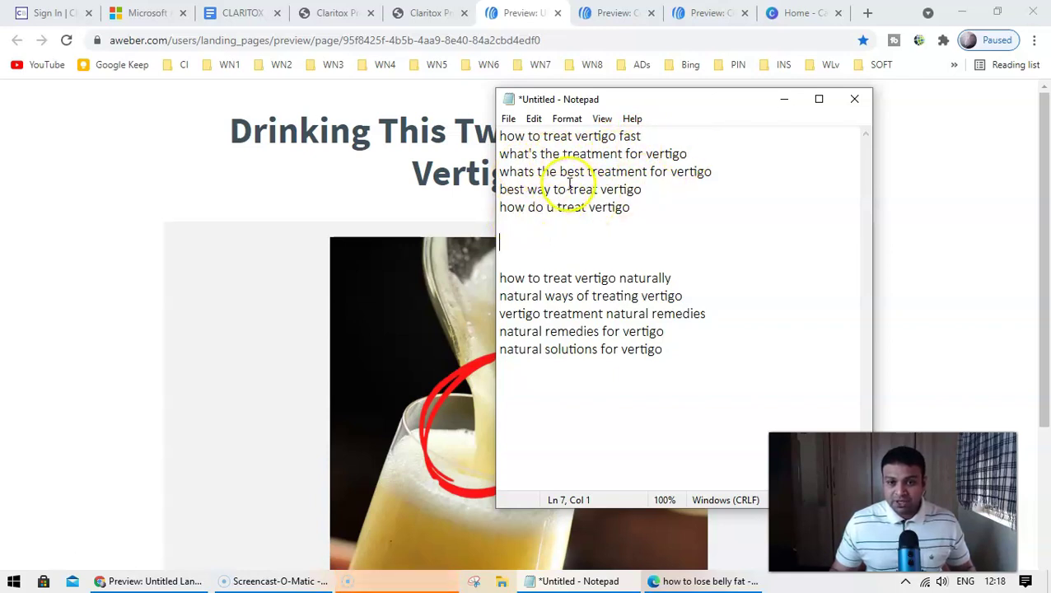
# Move the Notepad keyword groups aside and examine the drink landing page's image and the text above its video link against them.
pyautogui.moveTo(676, 109); pyautogui.dragTo(769, 243)
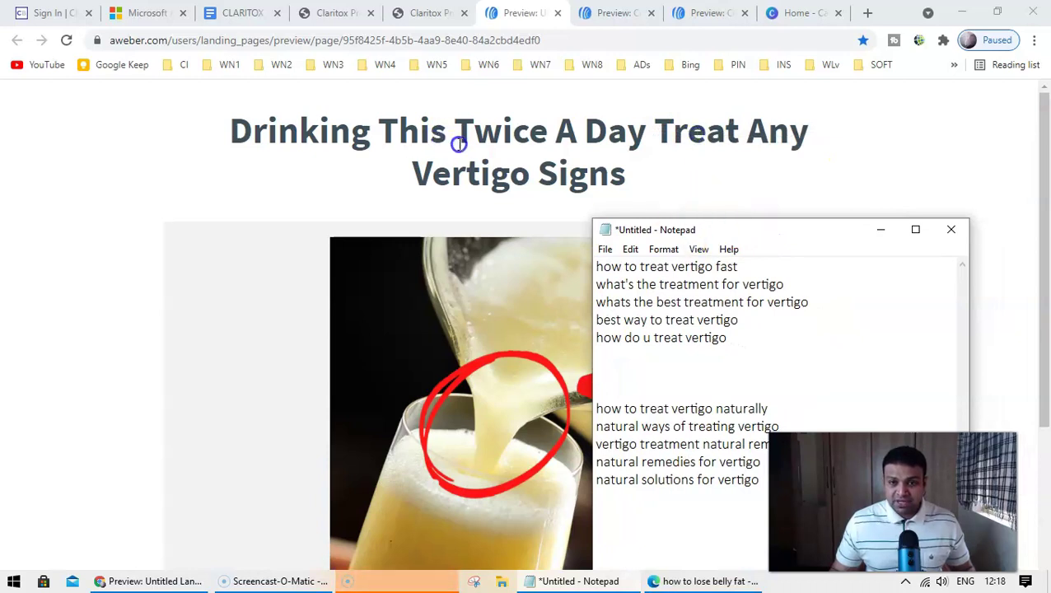
pyautogui.scroll(-3, 443, 400)
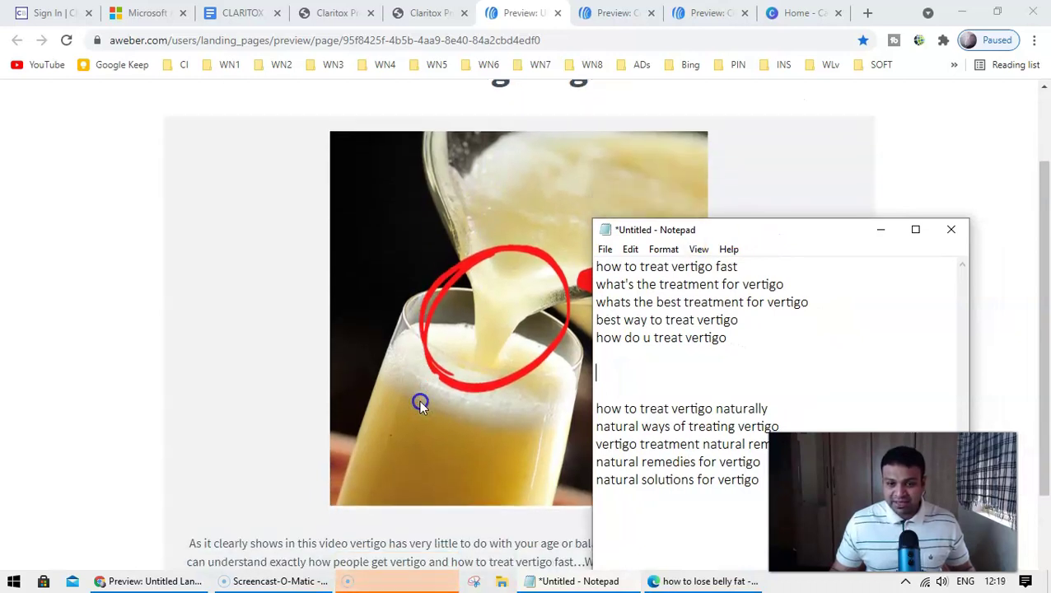
pyautogui.click(378, 581)
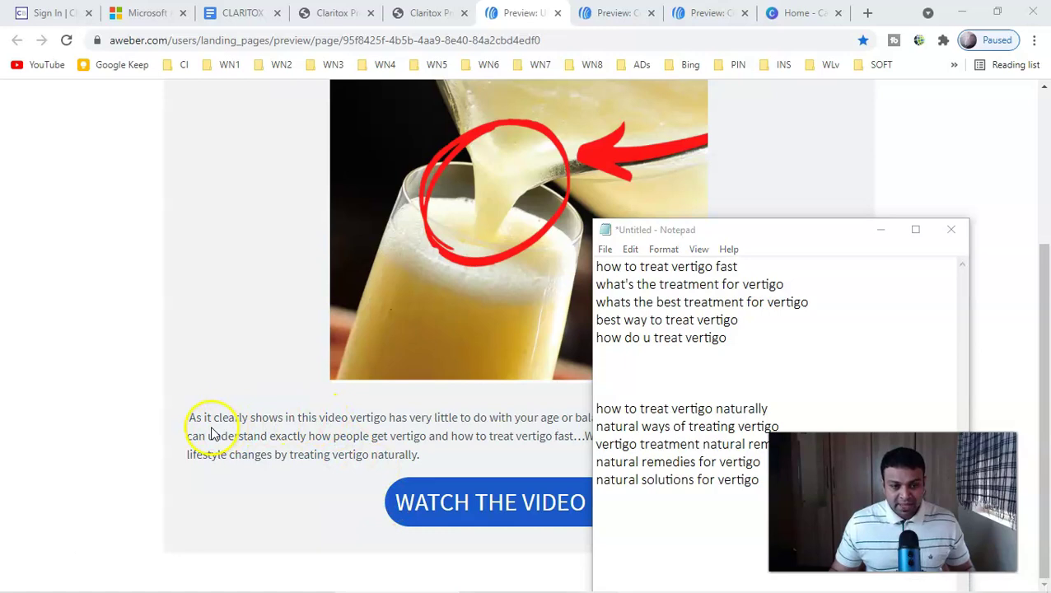
pyautogui.moveTo(798, 230); pyautogui.dragTo(862, 105)
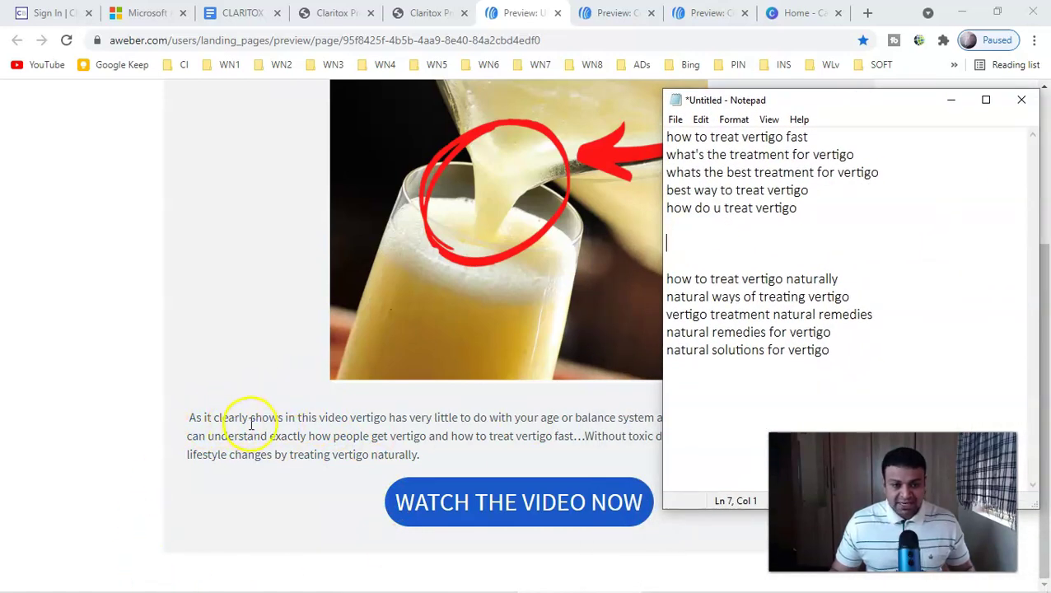
pyautogui.click(390, 421)
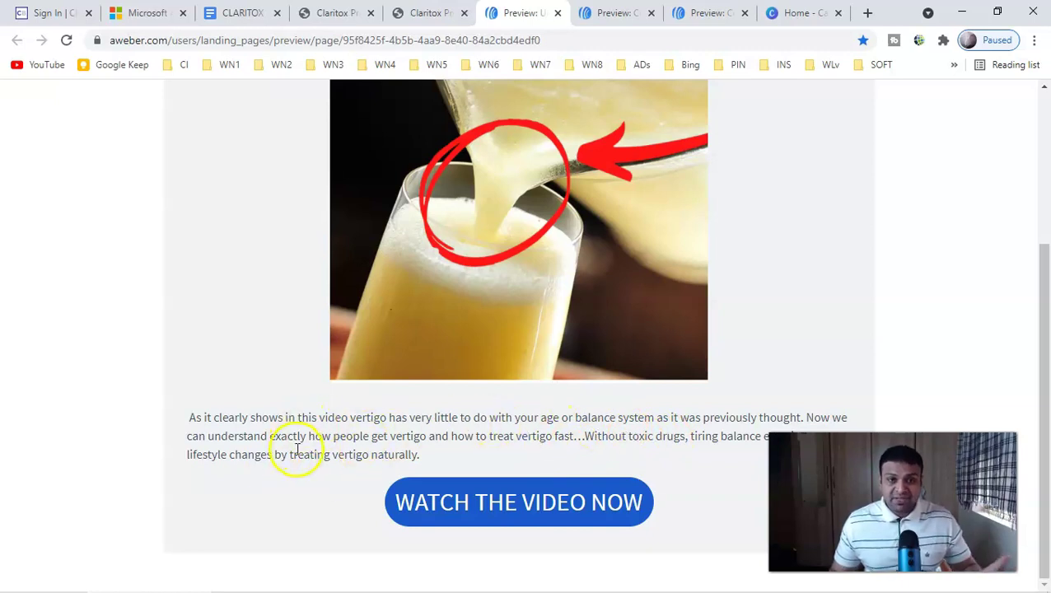
# Review the CLARITOX document from Email Swipe 2 down to the alternative subject lines as the source of the landing page wording.
pyautogui.click(239, 12)
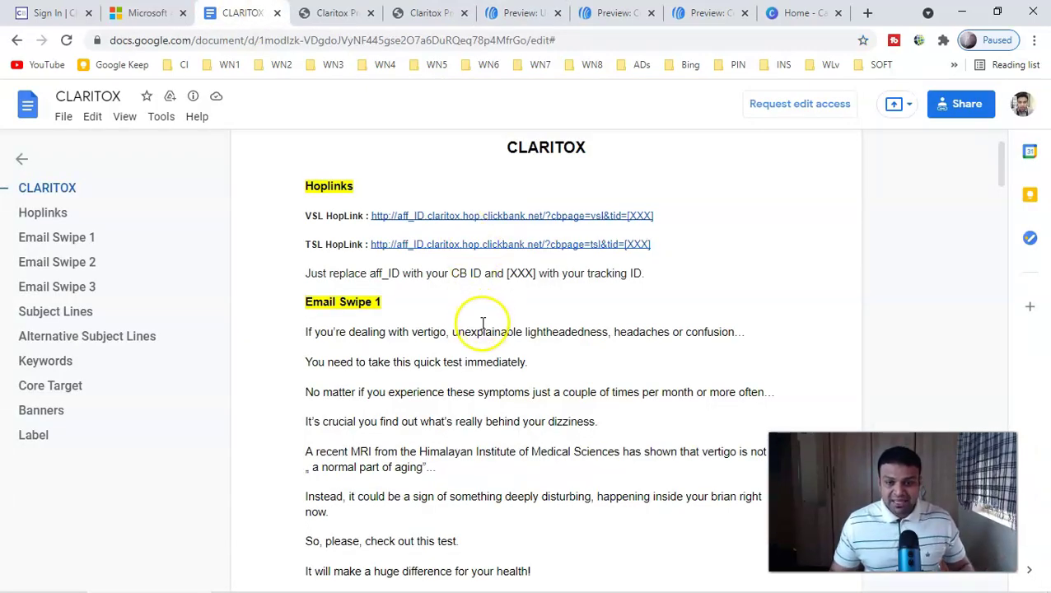
pyautogui.scroll(-8, 483, 325)
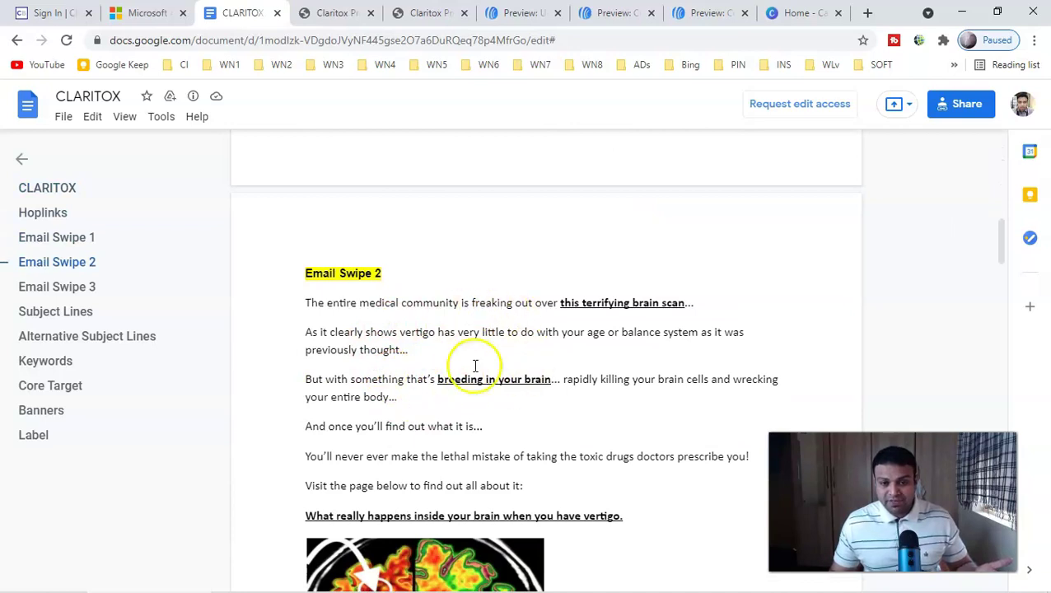
pyautogui.scroll(-5, 476, 365)
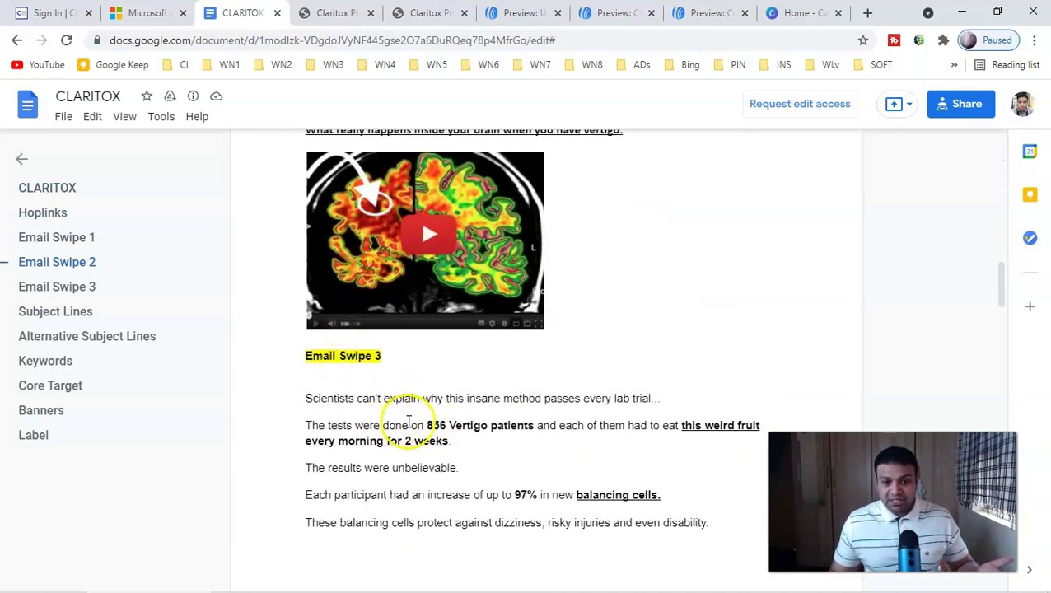
pyautogui.scroll(-4, 437, 396)
pyautogui.scroll(-5, 441, 383)
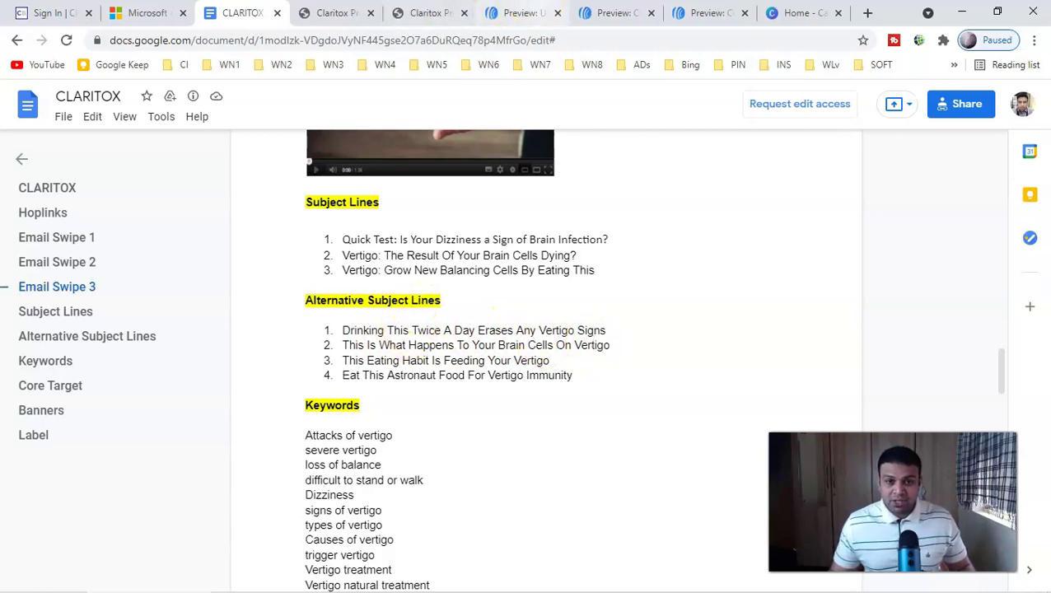
# Return to the "Drinking This Twice A Day Treat Any Vertigo Signs" preview and compare its headline and text with the Notepad keyword groups.
pyautogui.click(528, 13)
pyautogui.scroll(3, 441, 164)
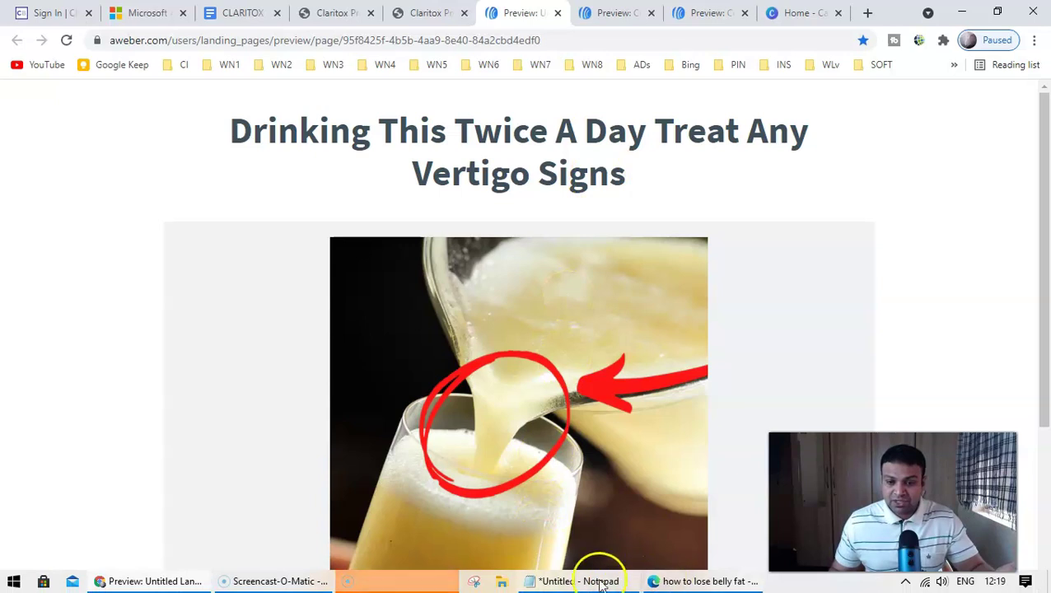
pyautogui.click(581, 581)
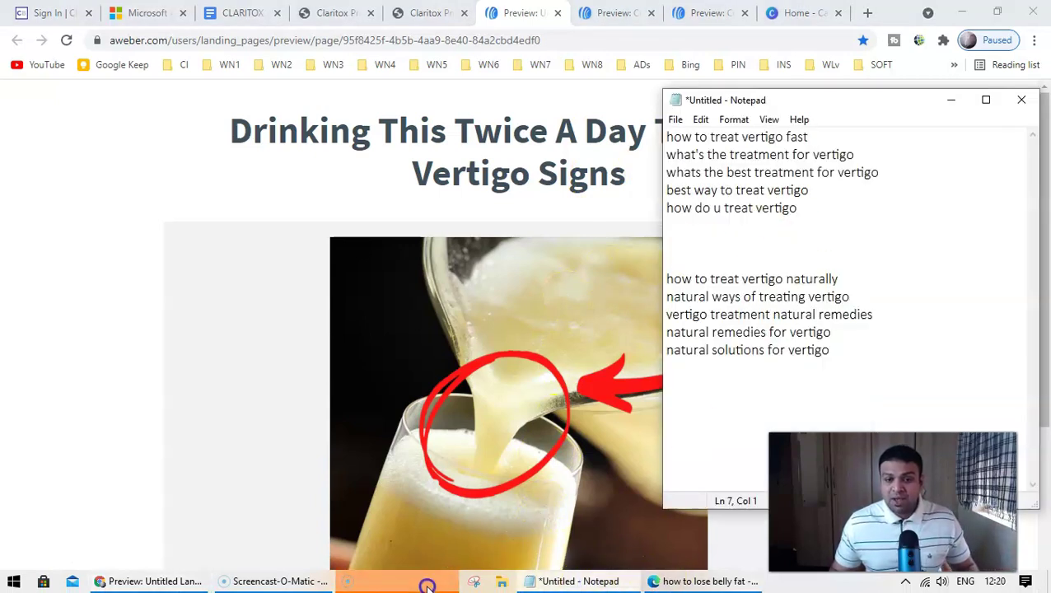
pyautogui.click(461, 555)
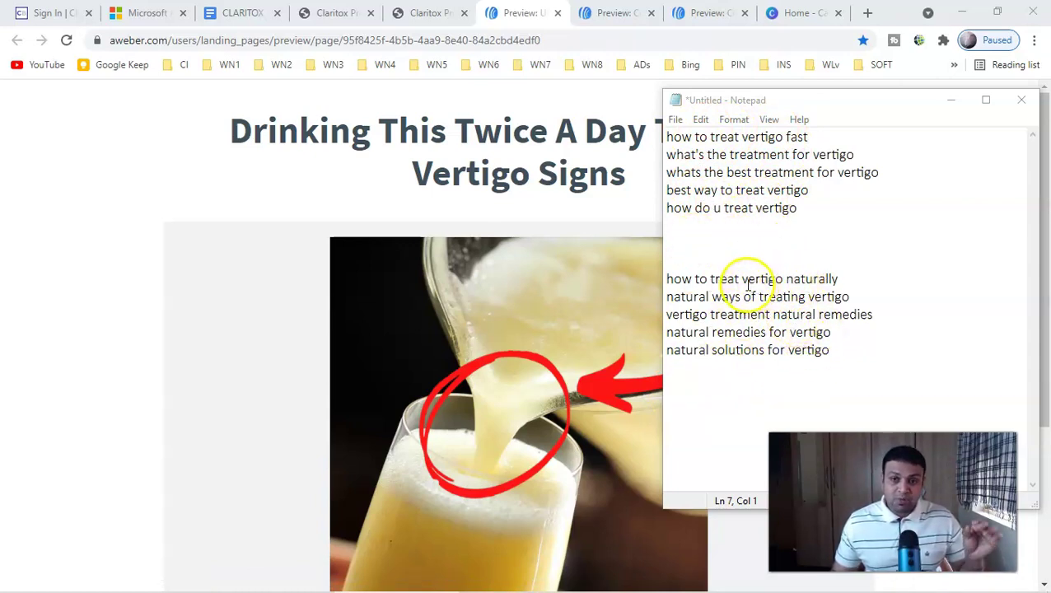
pyautogui.scroll(-3, 575, 301)
pyautogui.click(275, 485)
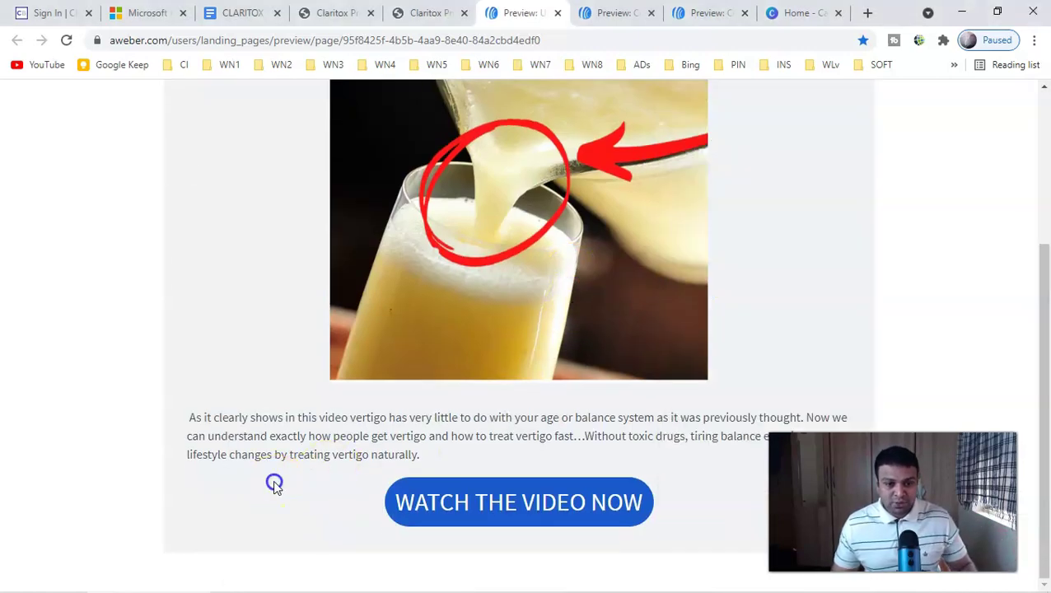
pyautogui.scroll(3, 527, 388)
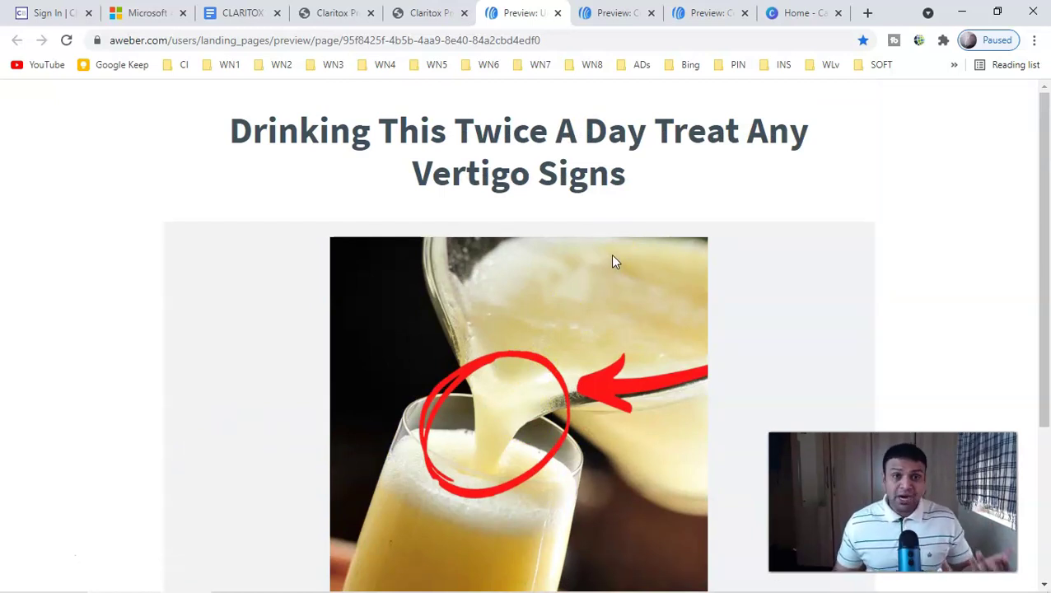
# Compare the Claritox Pro text sales page with the drink landing page, and open the "What Really Happens Inside Your Brain When You Have Vertigo" preview.
pyautogui.click(436, 8)
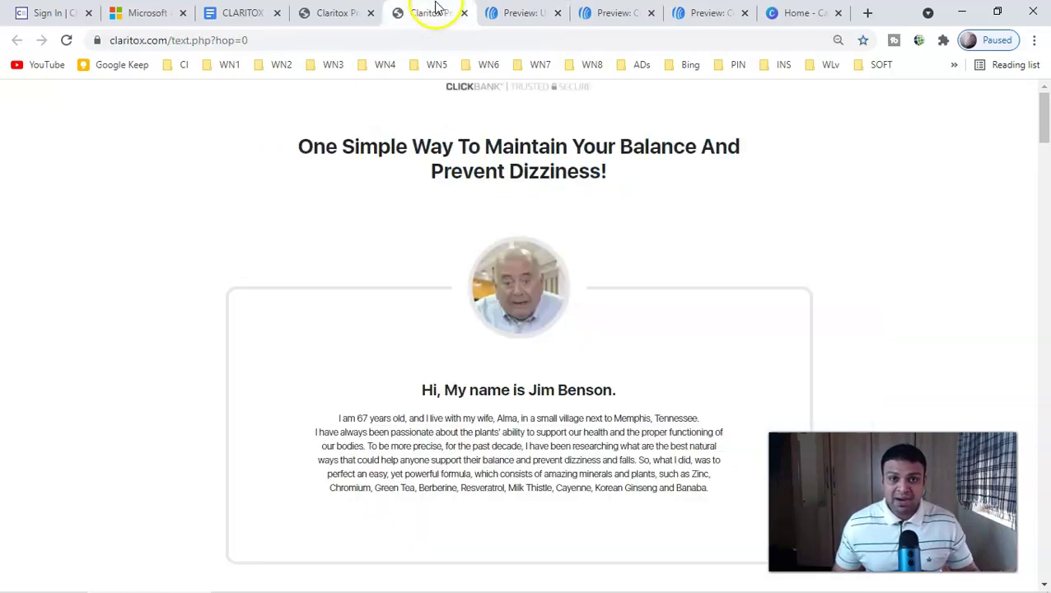
pyautogui.click(527, 12)
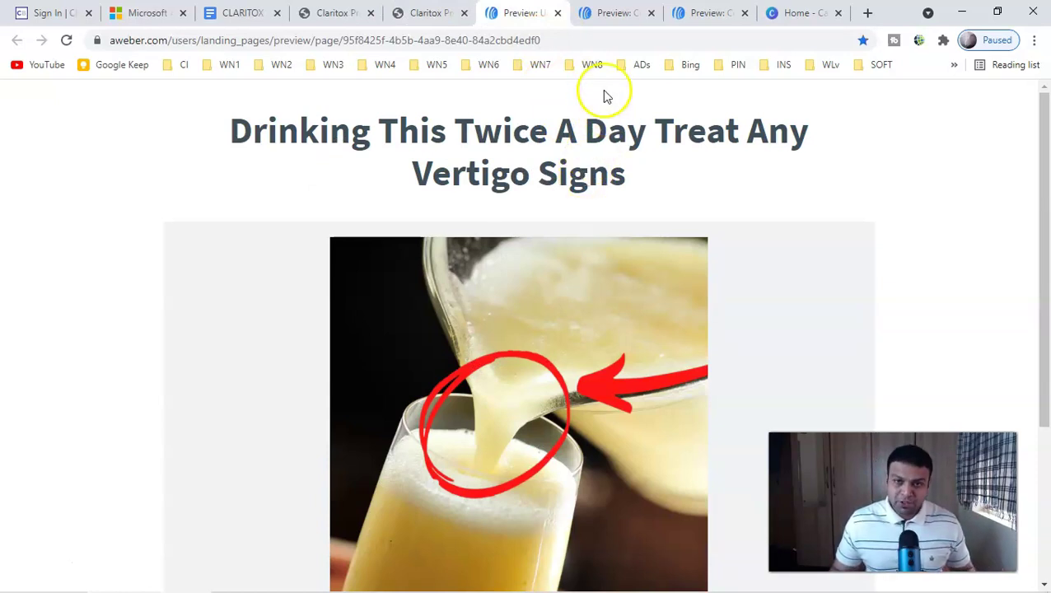
pyautogui.click(610, 12)
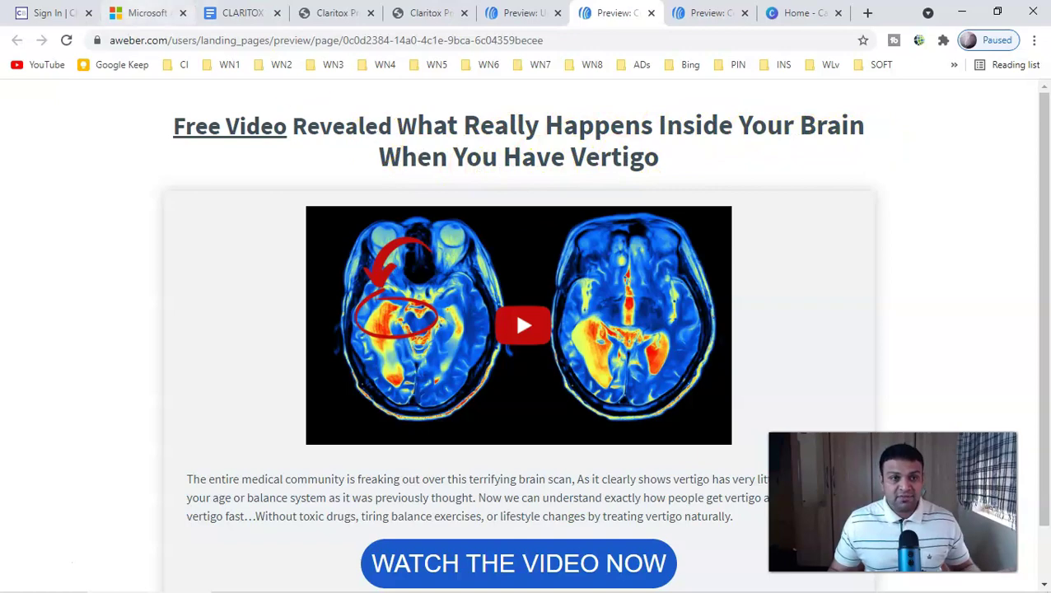
# Examine Email Swipe 2, its brain scan image, the subject lines and the keywords in the CLARITOX document.
pyautogui.click(241, 13)
pyautogui.scroll(15, 568, 372)
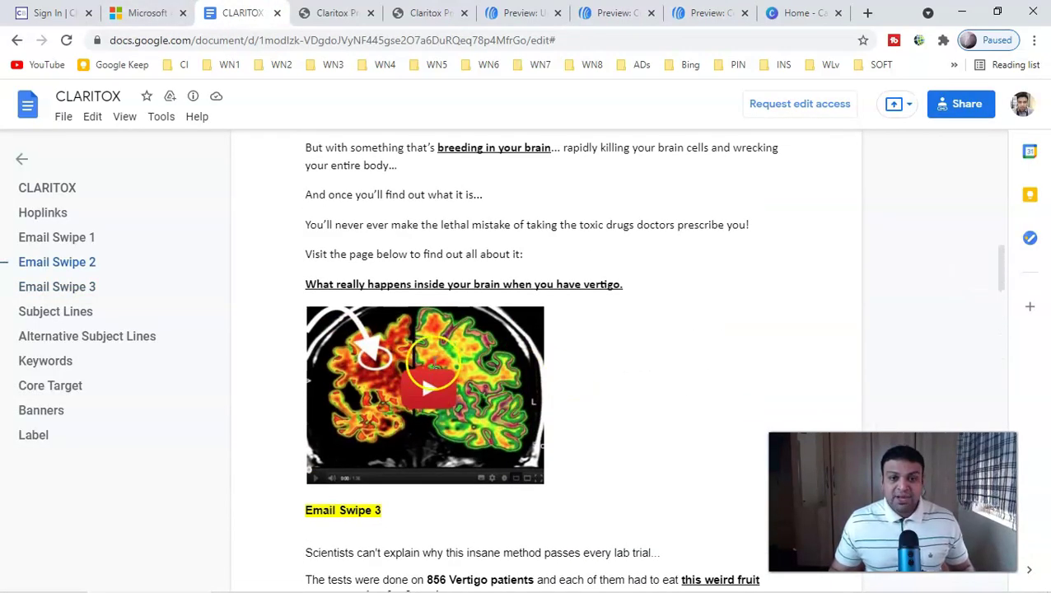
pyautogui.scroll(2, 429, 367)
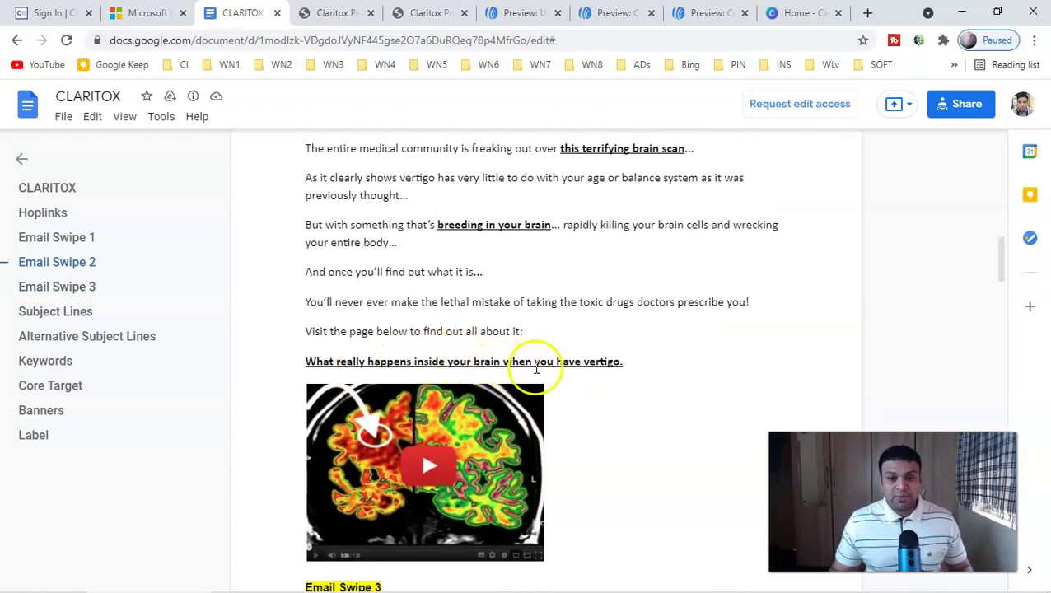
pyautogui.scroll(-3, 587, 368)
pyautogui.scroll(2, 598, 363)
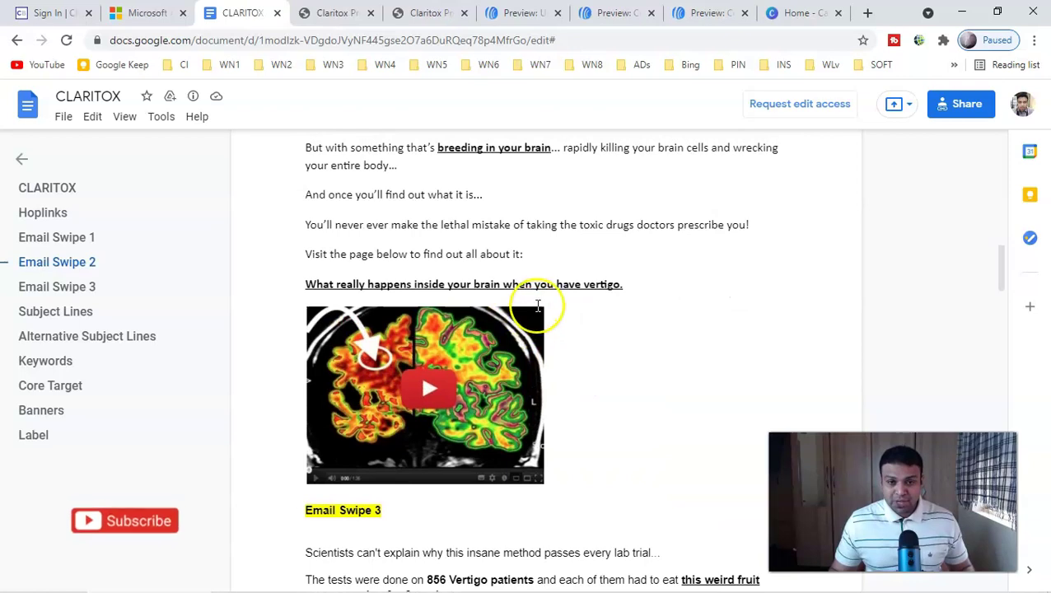
pyautogui.scroll(-2, 548, 329)
pyautogui.scroll(-5, 550, 381)
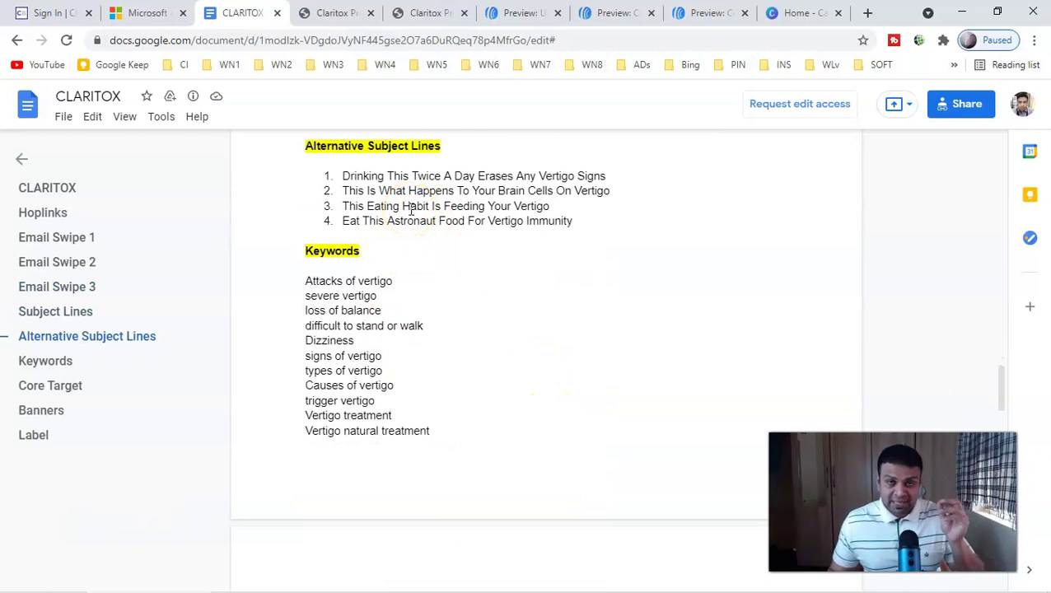
pyautogui.scroll(2, 429, 267)
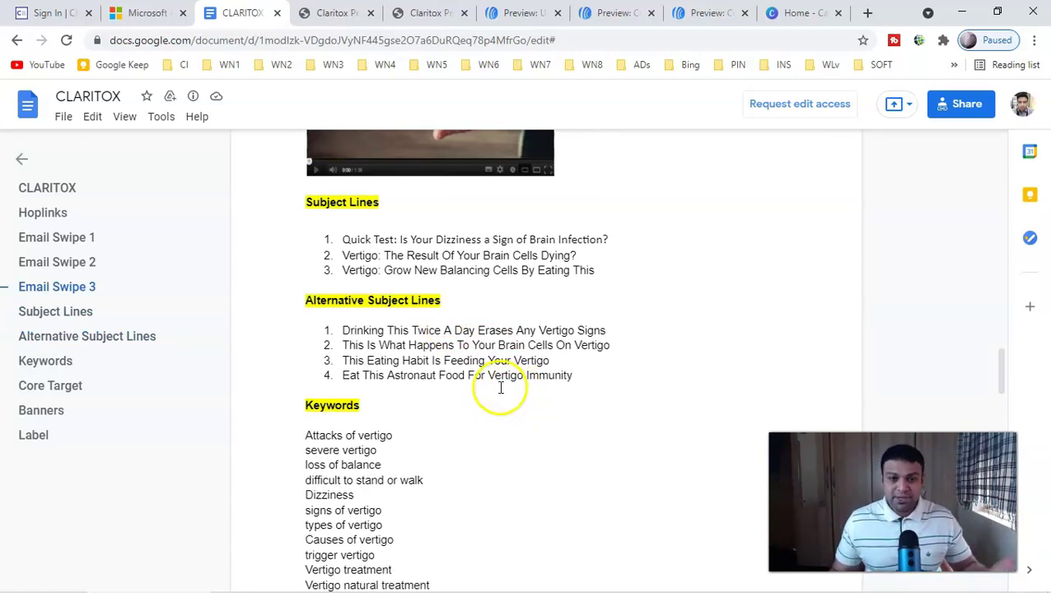
pyautogui.scroll(15, 498, 385)
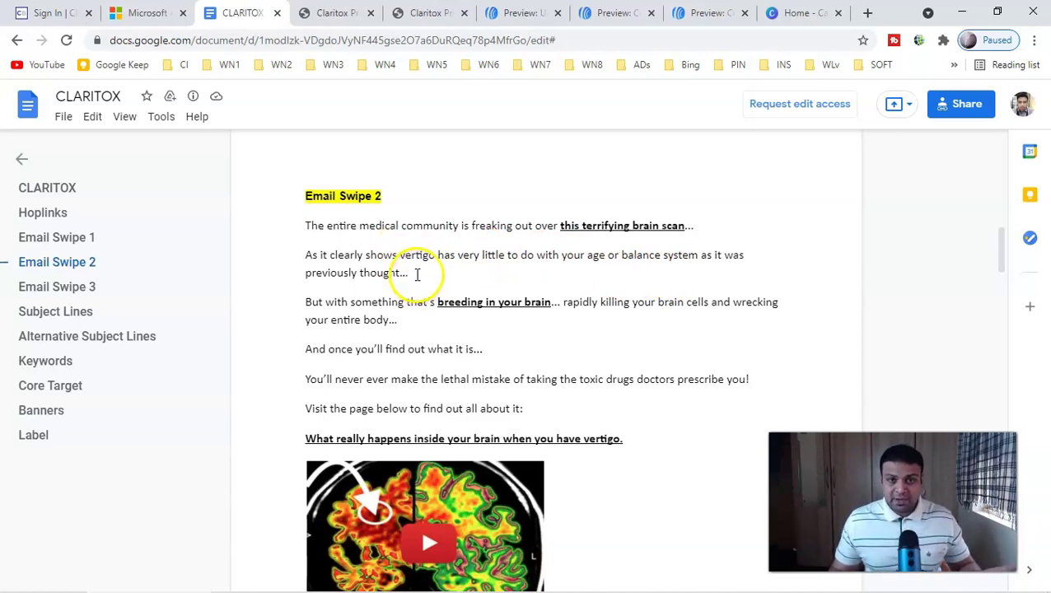
# Return to the brain scan landing page preview and examine its headline, image and text down to the video link.
pyautogui.click(614, 12)
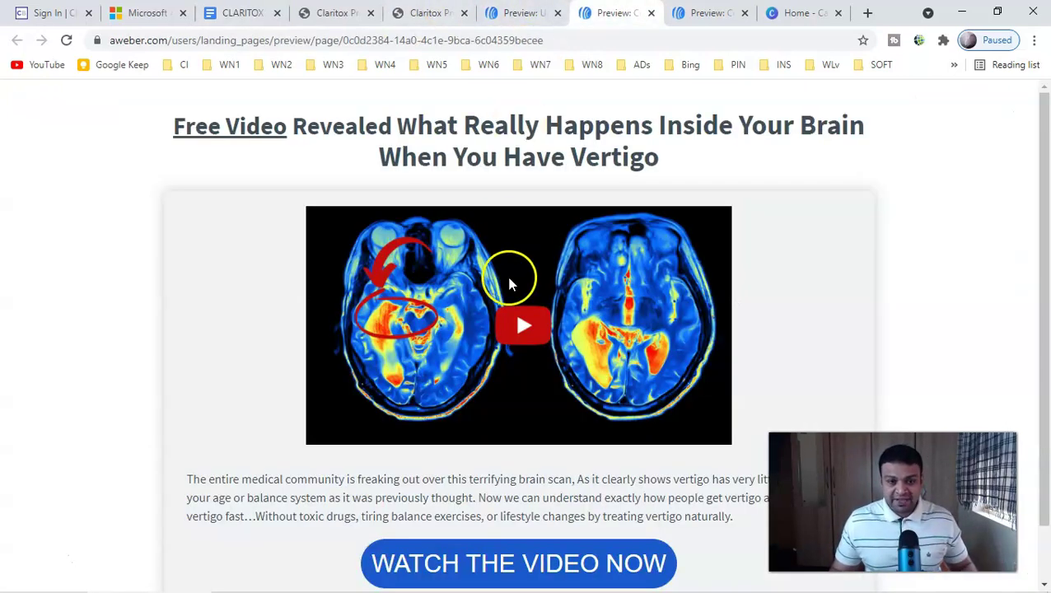
pyautogui.scroll(-1, 508, 283)
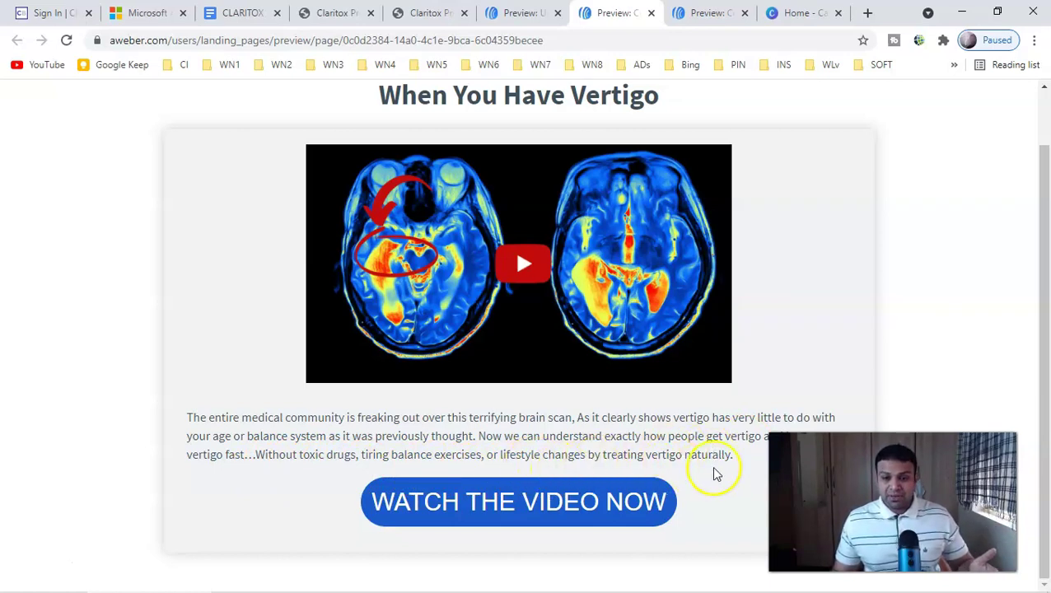
pyautogui.scroll(1, 618, 441)
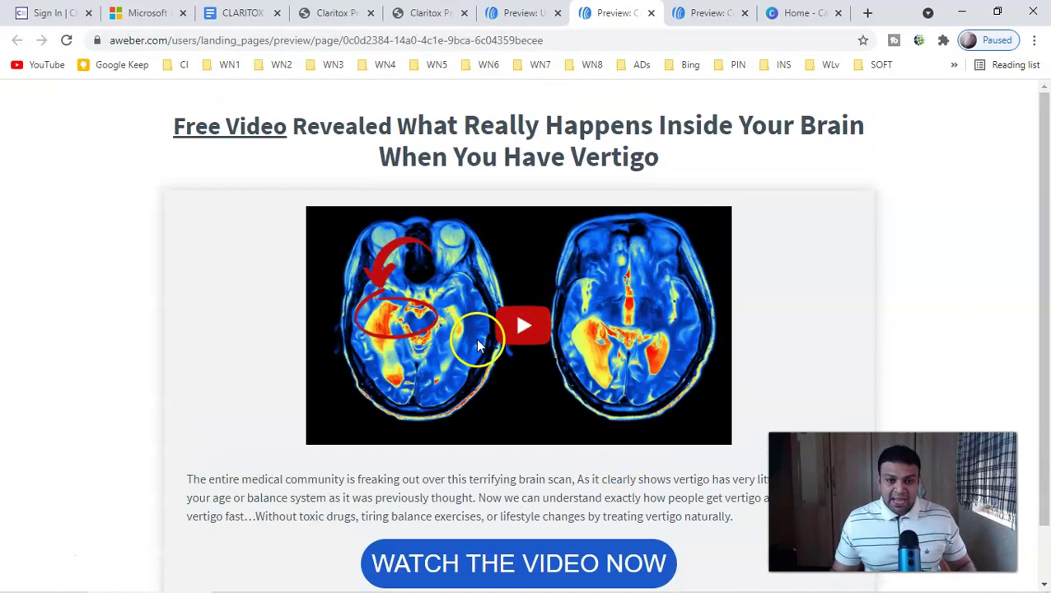
# Find the landing page images among the recent Canva designs and check the drink image on its AWeber landing page.
pyautogui.click(812, 13)
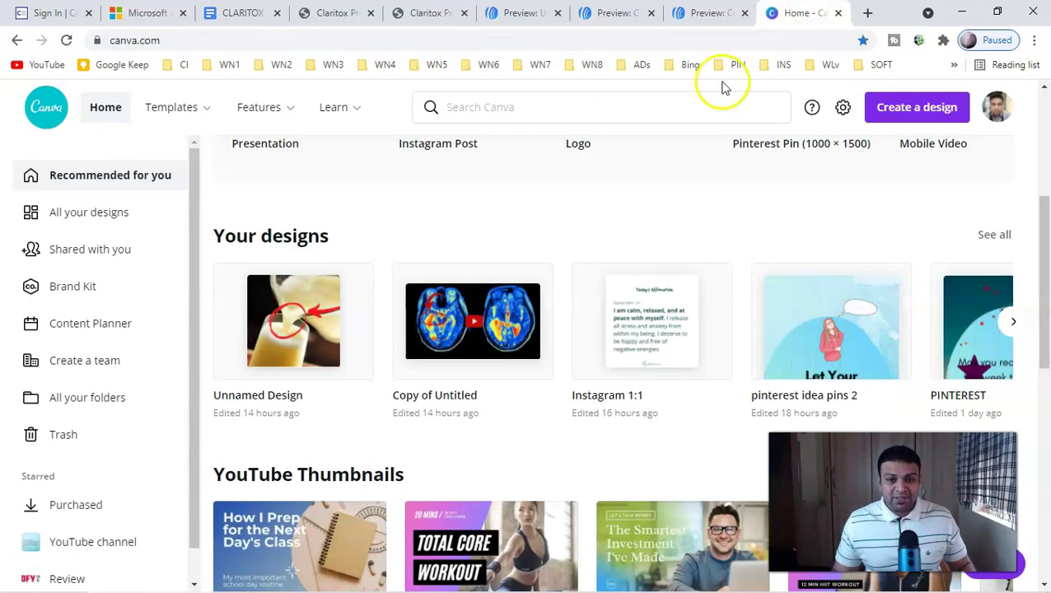
pyautogui.scroll(-1, 493, 423)
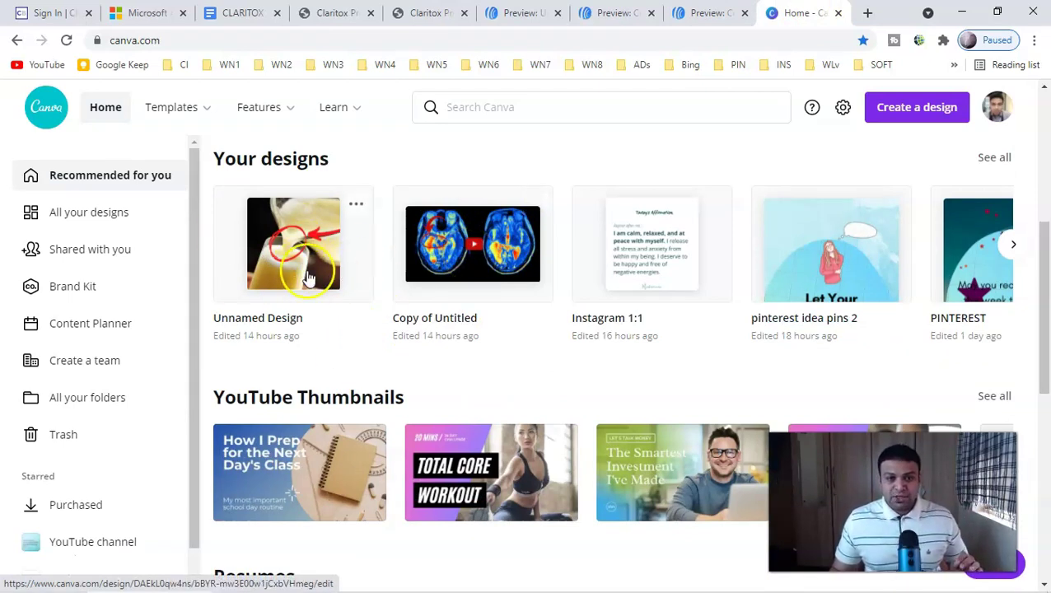
pyautogui.click(336, 274)
pyautogui.click(510, 13)
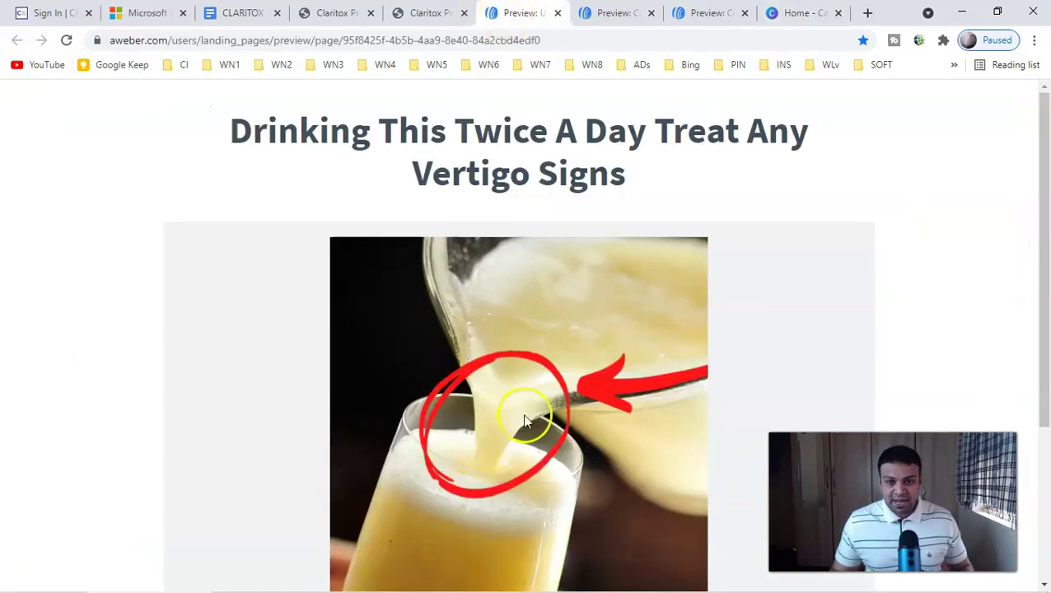
pyautogui.scroll(-2, 571, 418)
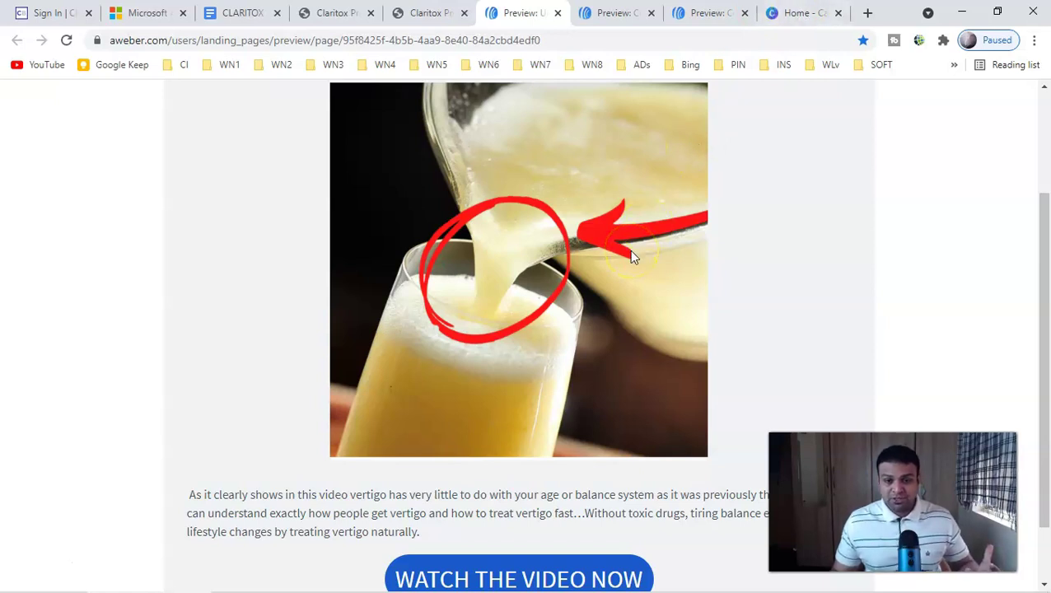
pyautogui.scroll(-1, 468, 478)
pyautogui.scroll(3, 554, 401)
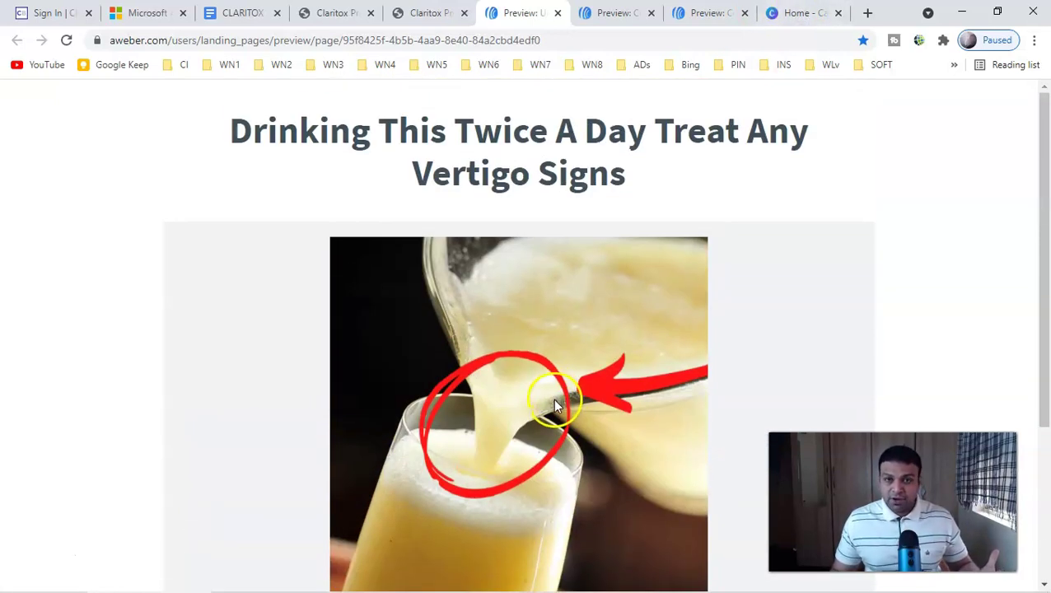
# Highlight the headline of the "Breakthrough Method Addresses Vertigo From A Completely Different Angle!" preview and examine the Claritox Pro text sales page.
pyautogui.click(707, 12)
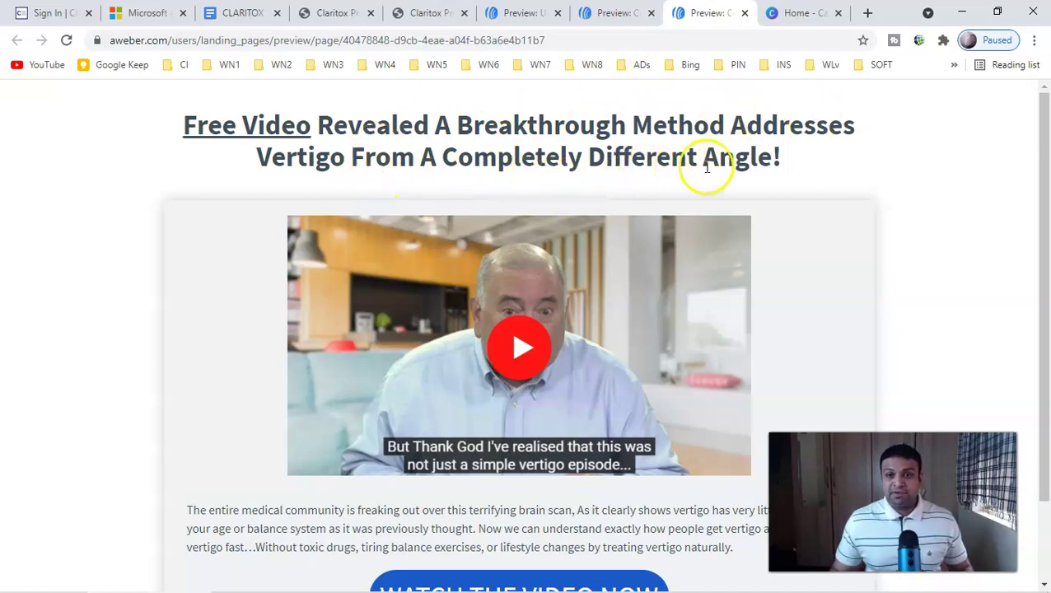
pyautogui.moveTo(789, 162); pyautogui.dragTo(188, 127)
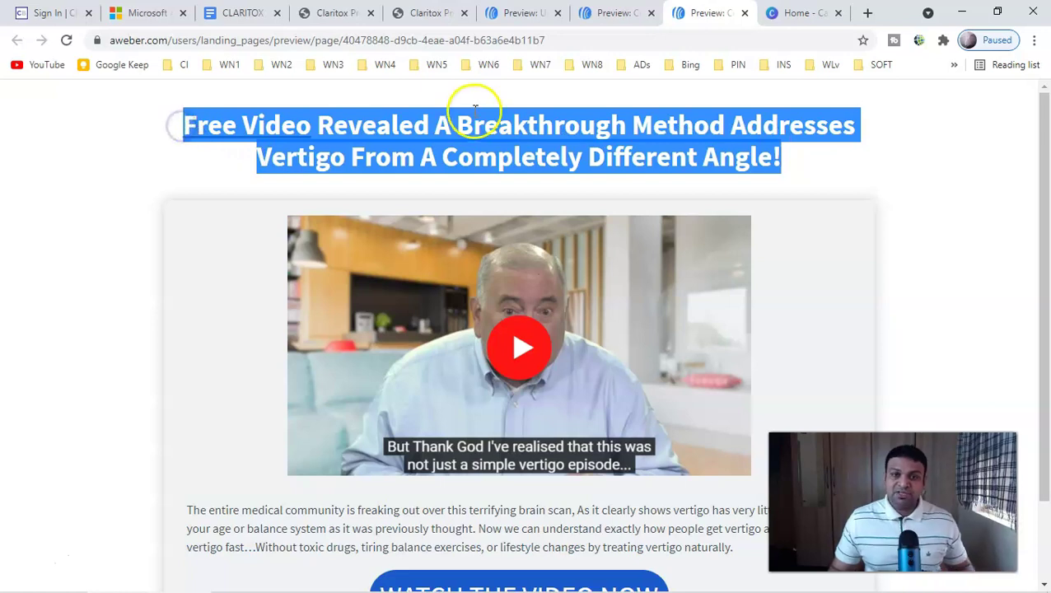
pyautogui.hotkey('ctrl', '3')
pyautogui.hotkey('ctrl', '5')
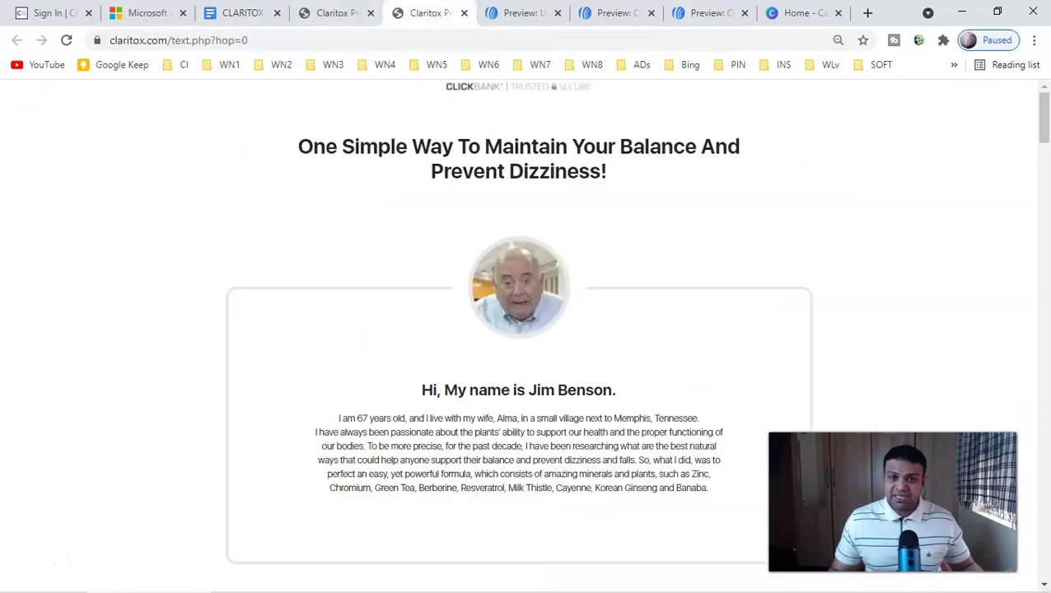
pyautogui.scroll(-6, 535, 352)
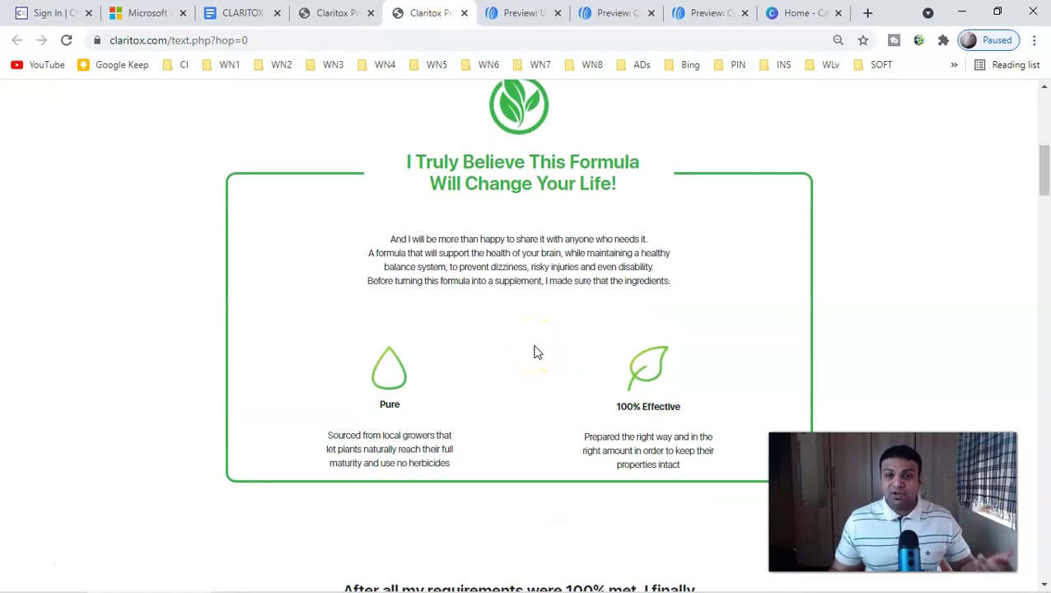
# Review the top of the Claritox Pro text sales page, the "Free Video Revealed" landing page preview and Email Swipe 2 in the CLARITOX document.
pyautogui.scroll(5, 535, 352)
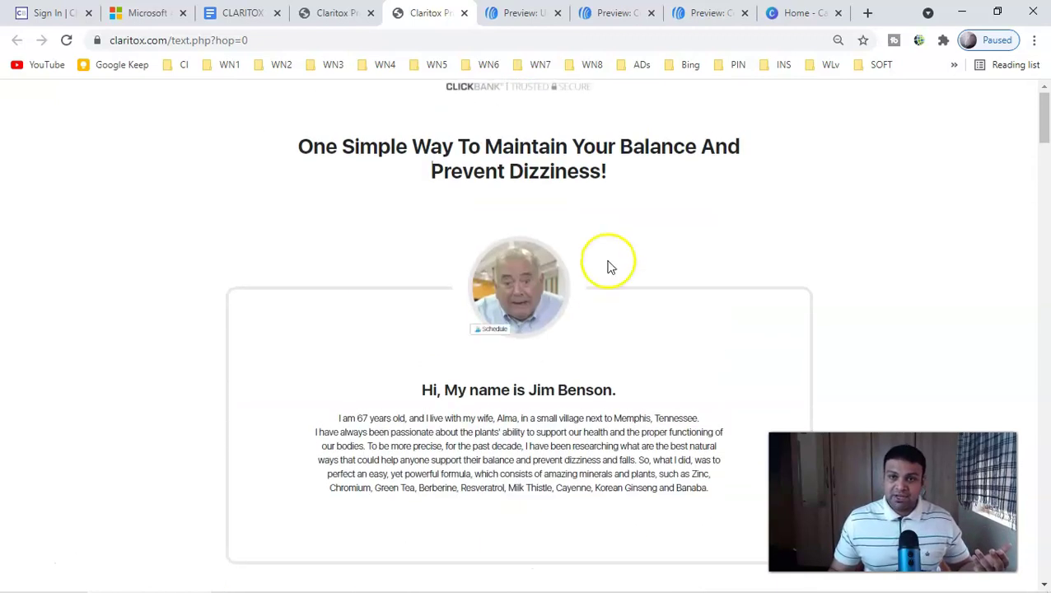
pyautogui.click(687, 10)
pyautogui.scroll(-2, 528, 329)
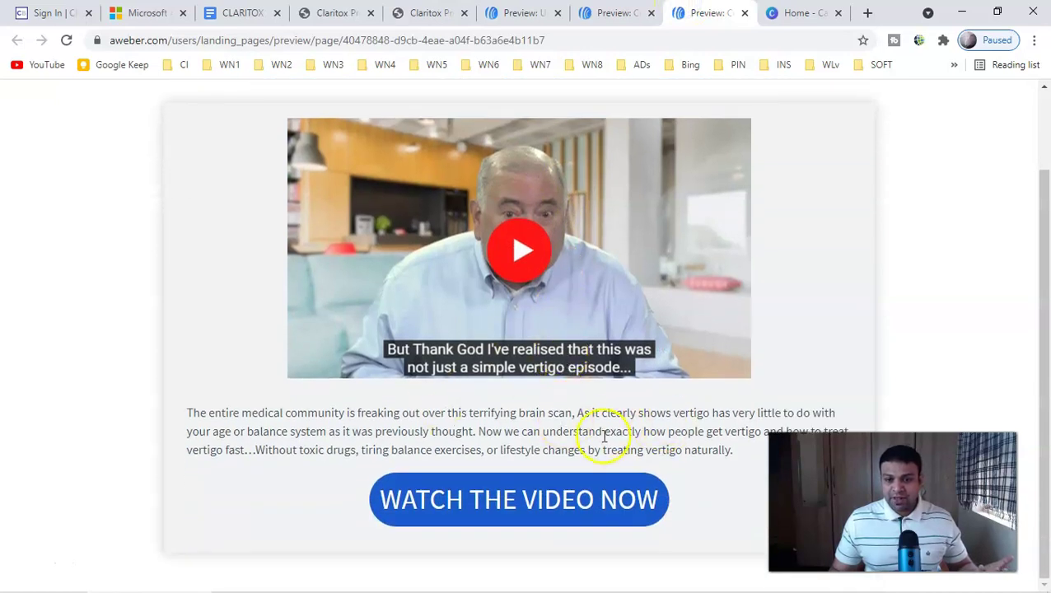
pyautogui.scroll(2, 649, 384)
pyautogui.click(880, 147)
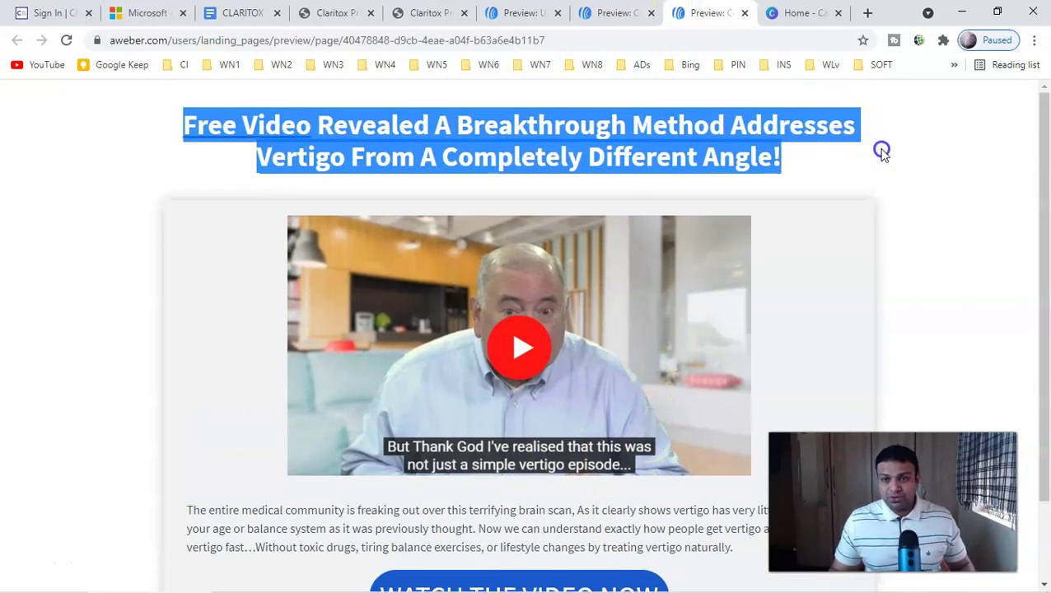
pyautogui.hotkey('ctrl', '3')
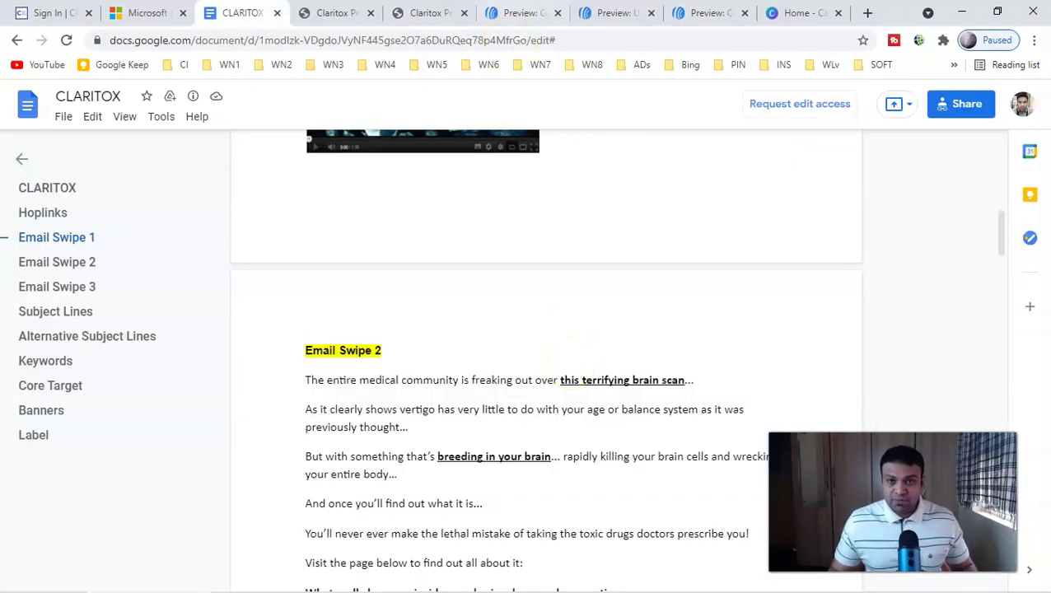
pyautogui.click(511, 12)
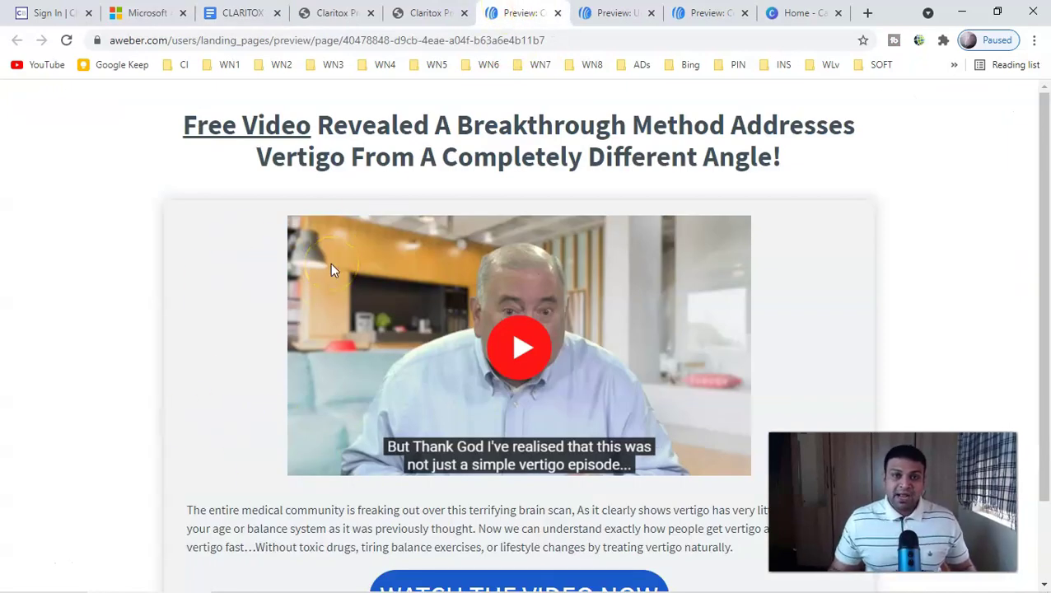
# Switch to Microsoft Advertising and create a campaign with the goal "Visits to my website" and the Search ads type.
pyautogui.hotkey('alt', 'Tab')
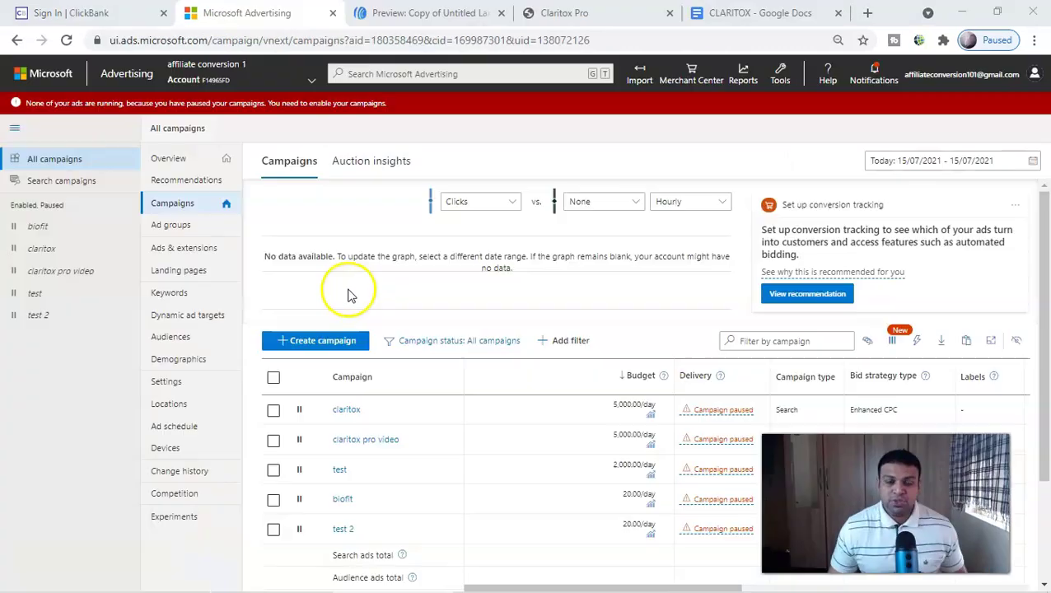
pyautogui.click(319, 346)
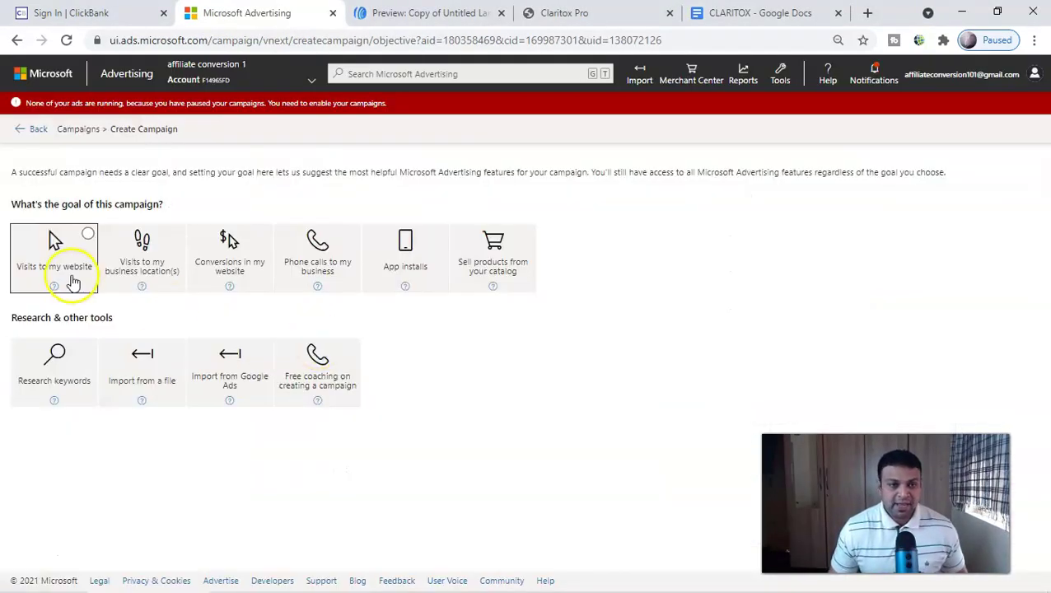
pyautogui.click(66, 276)
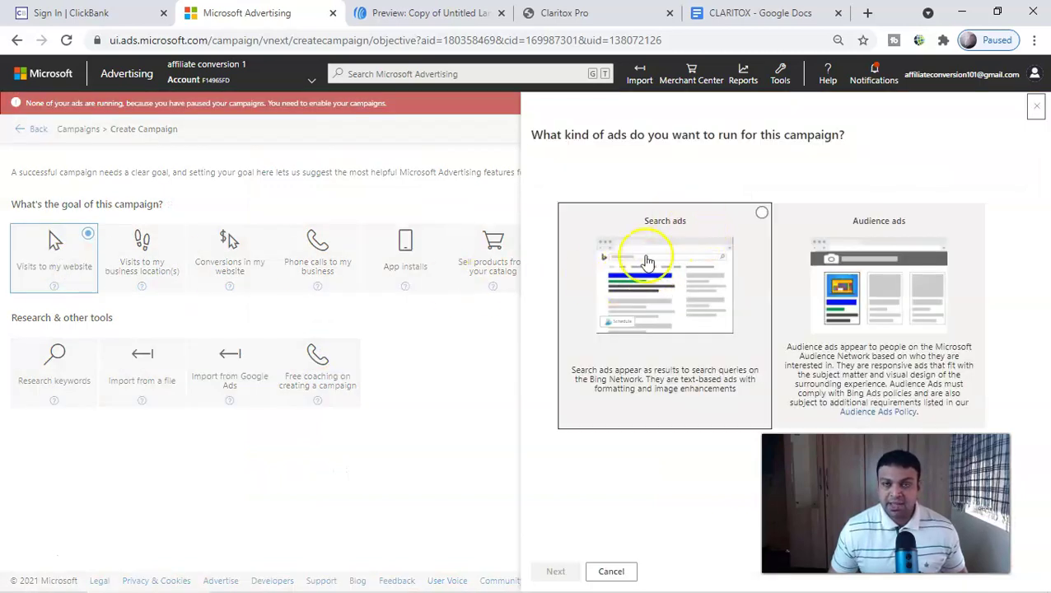
pyautogui.click(667, 272)
pyautogui.click(557, 572)
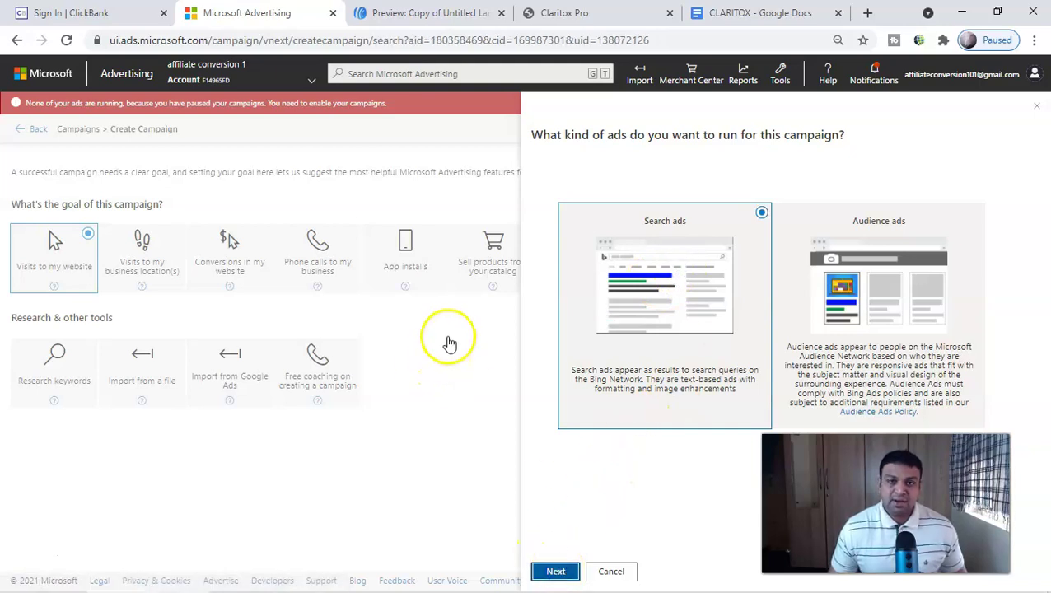
# Name the campaign "test 101" and set its individual budget to 2000.00 INR per day.
pyautogui.click(245, 230)
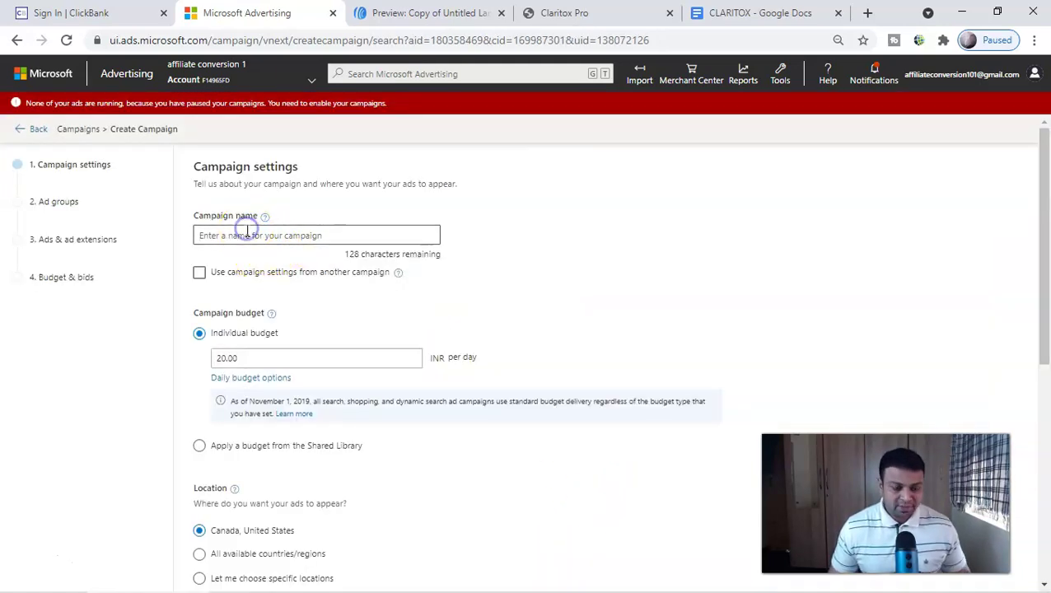
pyautogui.write('tes')
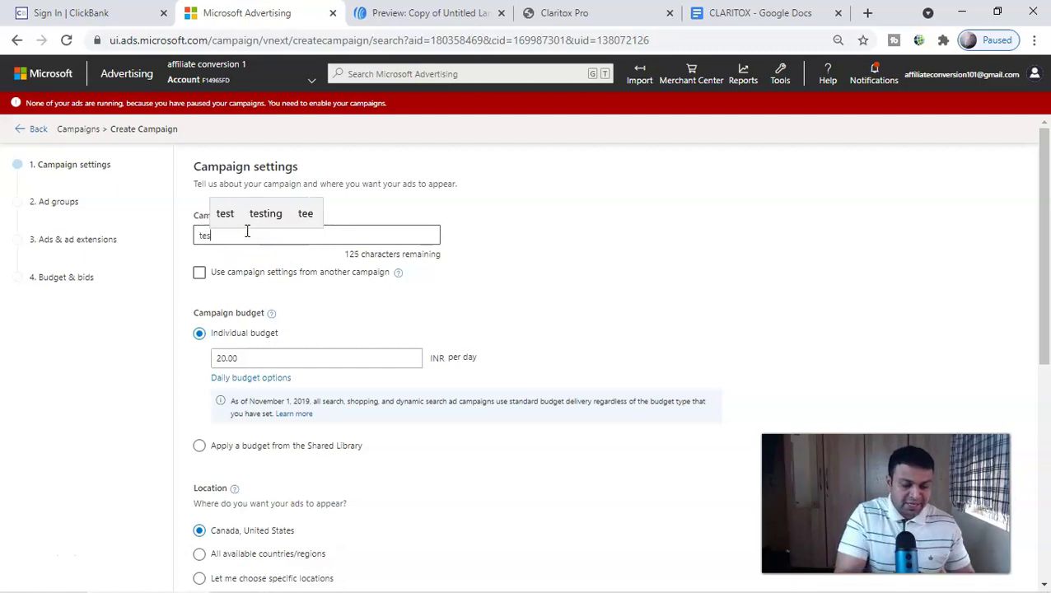
pyautogui.write('t 101')
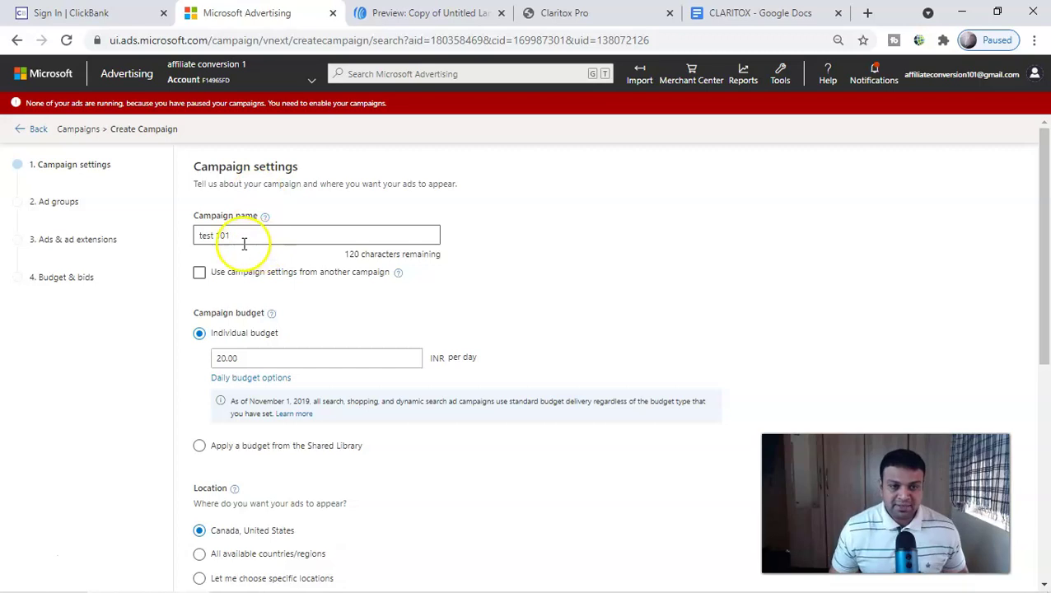
pyautogui.scroll(-1, 347, 328)
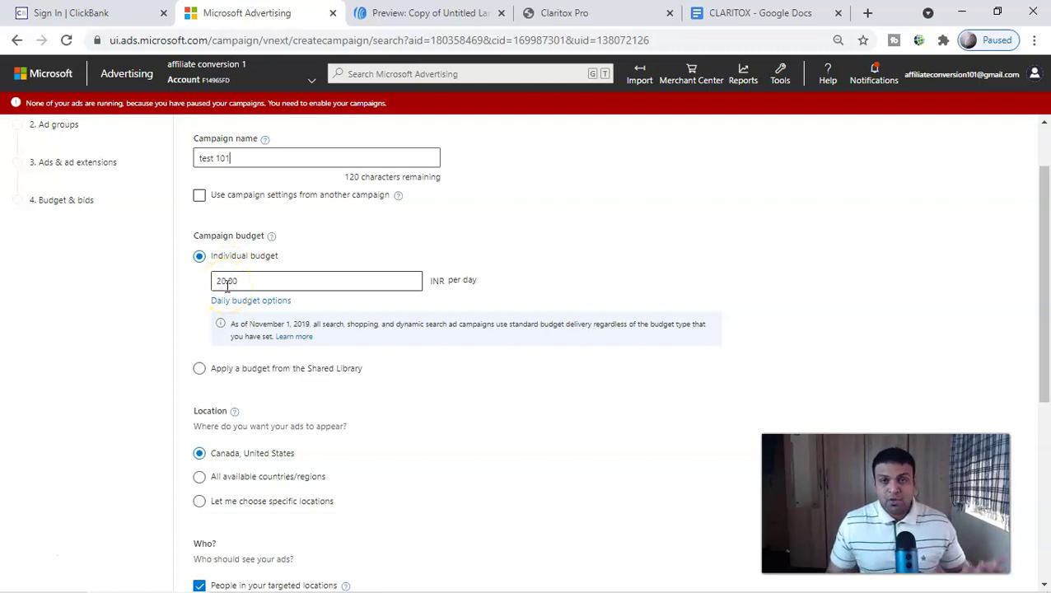
pyautogui.click(222, 280)
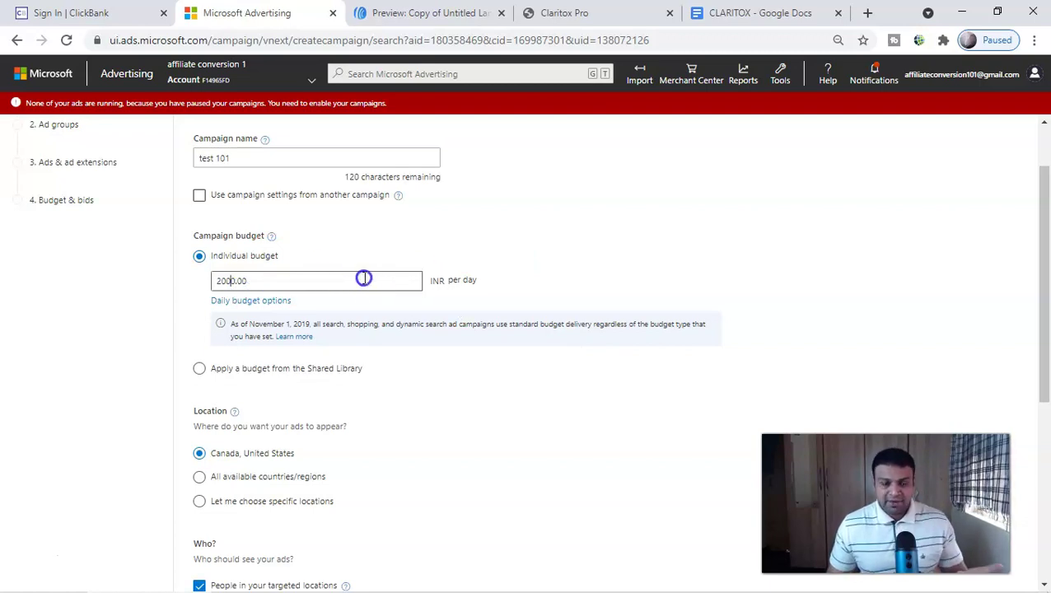
pyautogui.click(545, 269)
# Set the campaign's location targeting to "Let me choose specific locations".
pyautogui.scroll(-2, 495, 272)
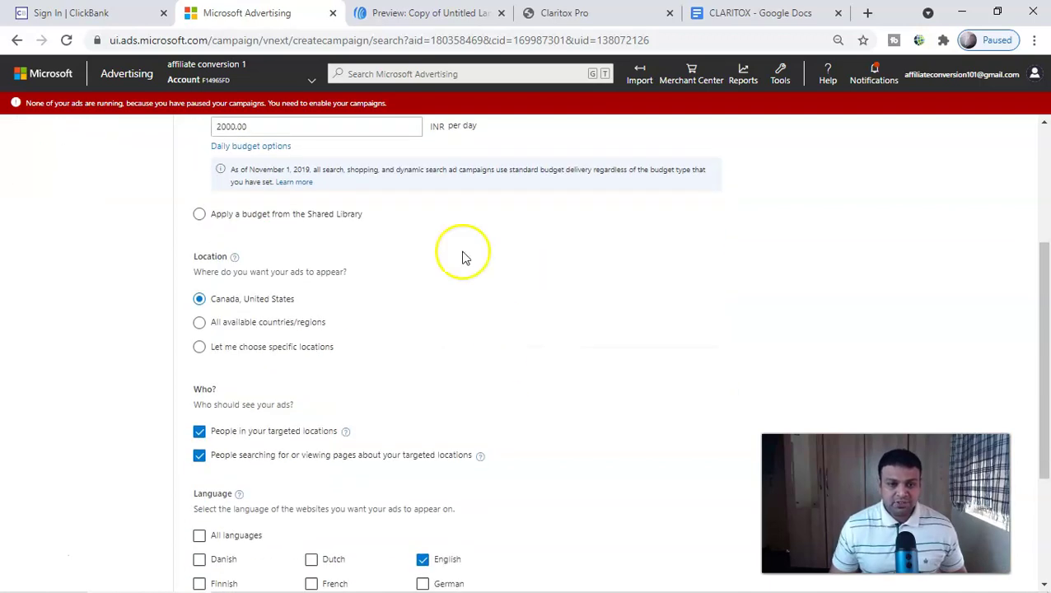
pyautogui.click(253, 347)
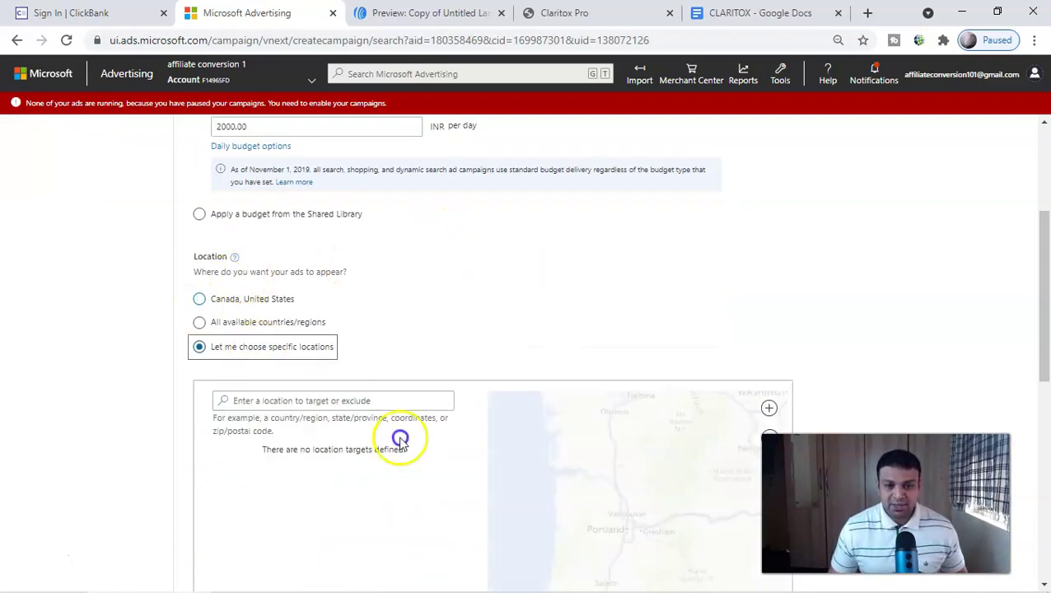
# Set the campaign's target location to Canada, United States.
pyautogui.scroll(-2, 399, 438)
pyautogui.click(361, 244)
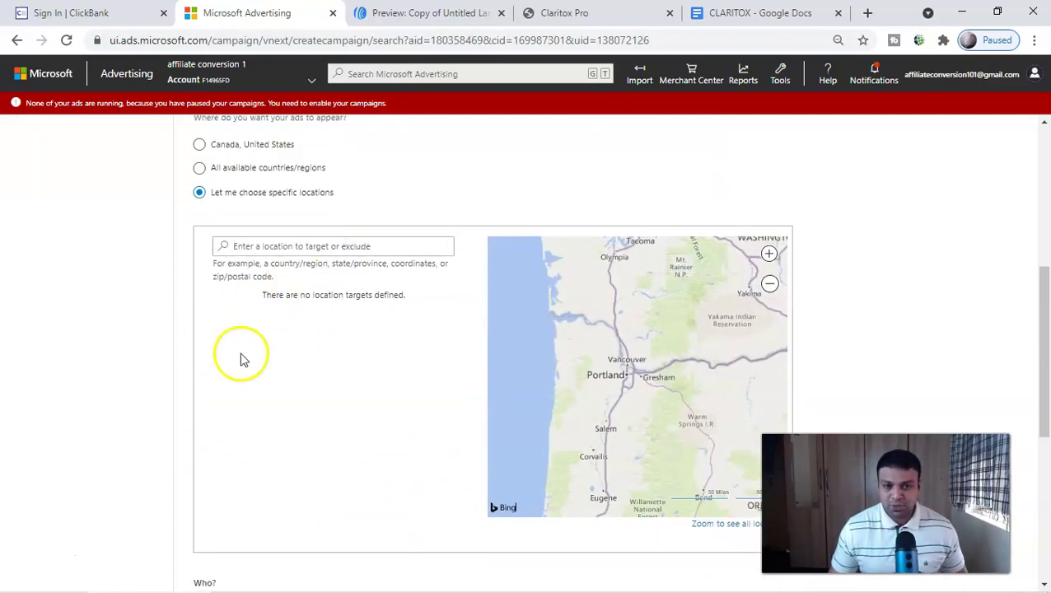
pyautogui.scroll(2, 329, 380)
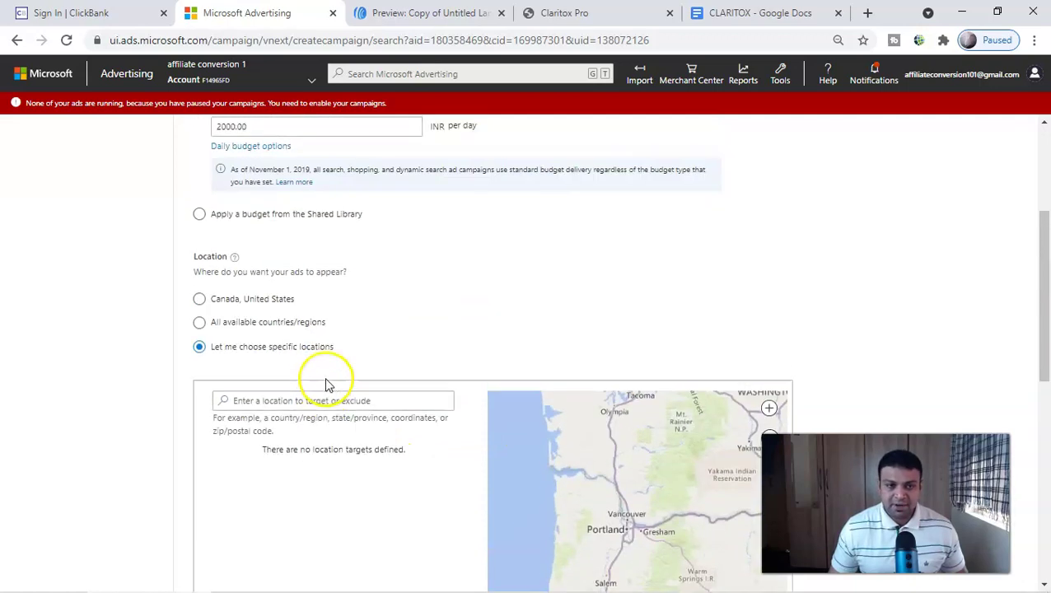
pyautogui.click(249, 301)
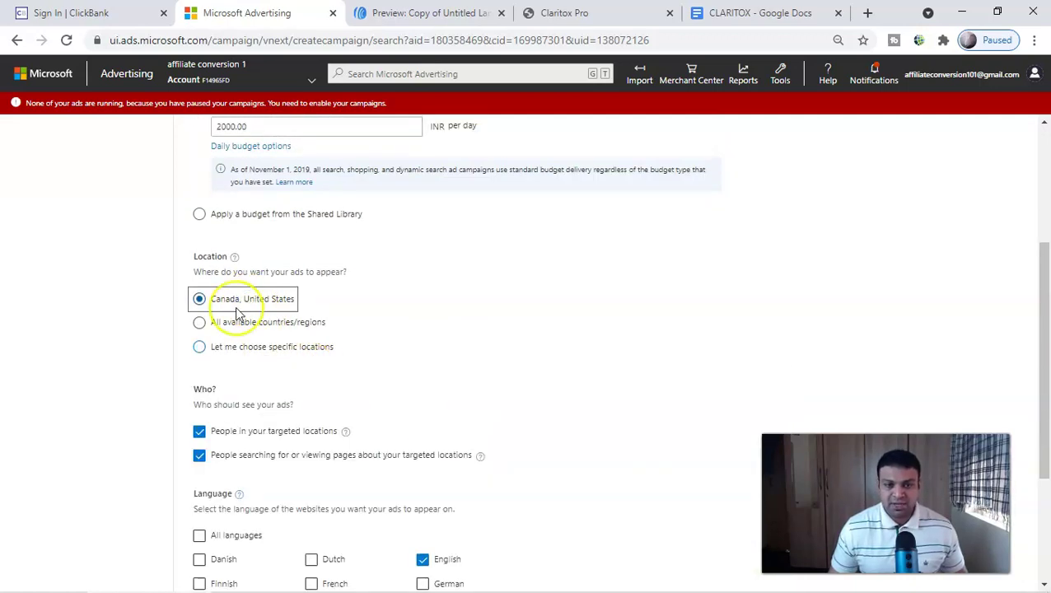
# Exclude people searching for or viewing pages about the targeted locations, and save the campaign settings to continue to ad groups.
pyautogui.scroll(-2, 311, 353)
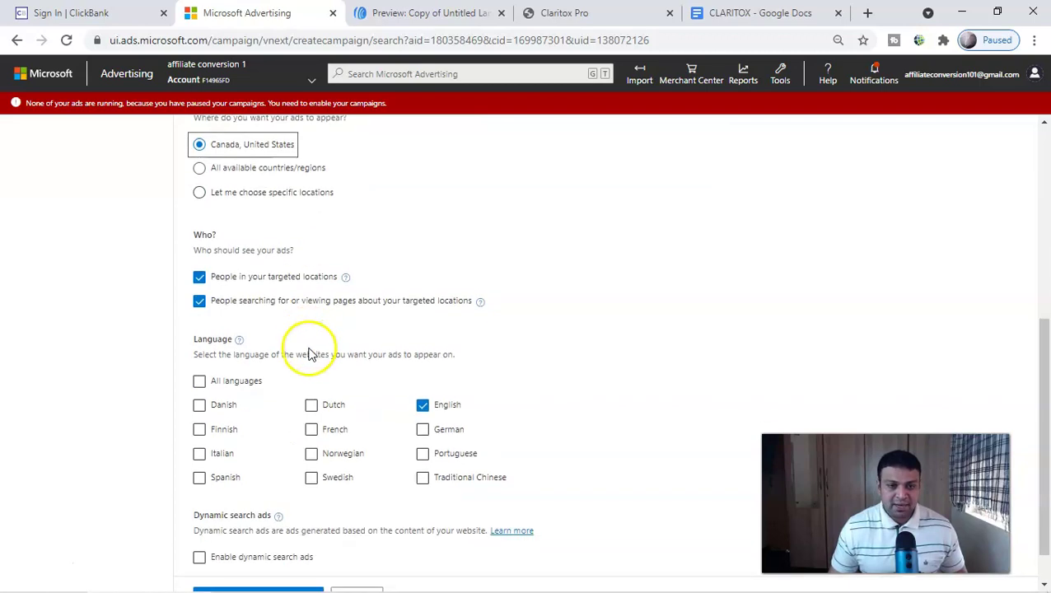
pyautogui.click(200, 303)
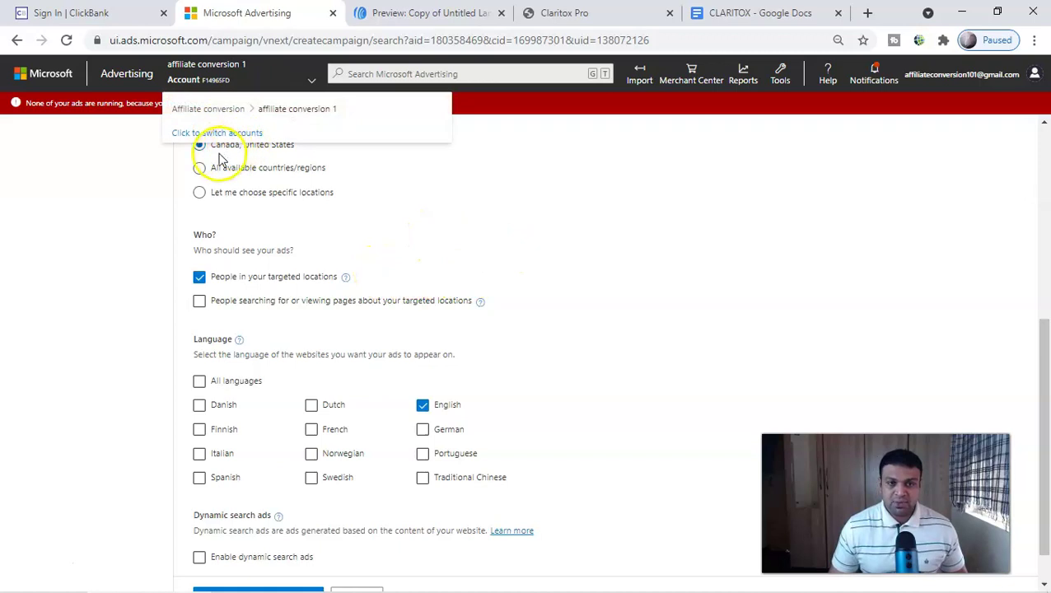
pyautogui.scroll(-1, 544, 312)
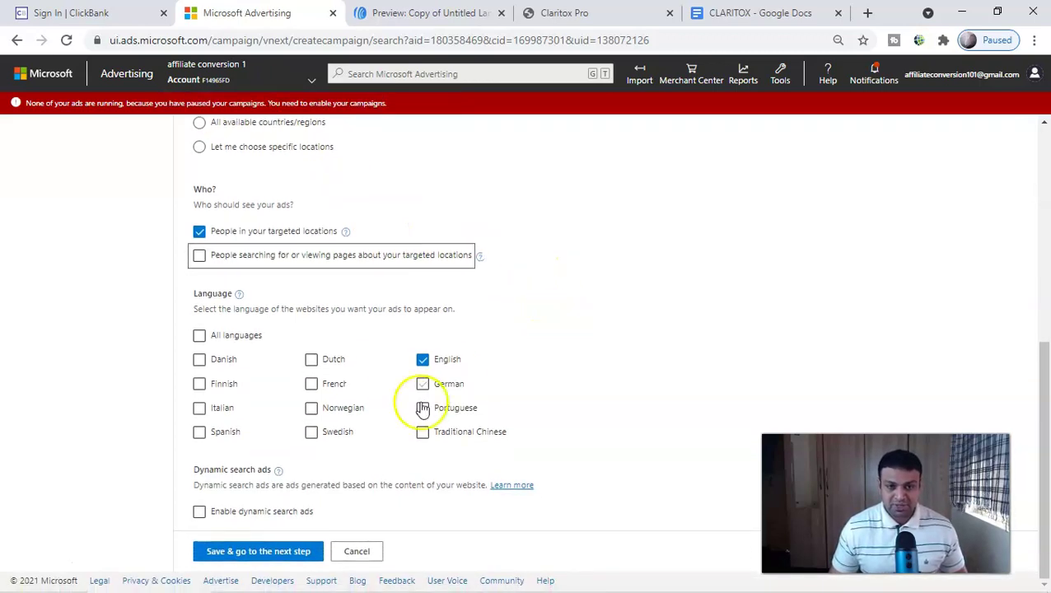
pyautogui.click(272, 552)
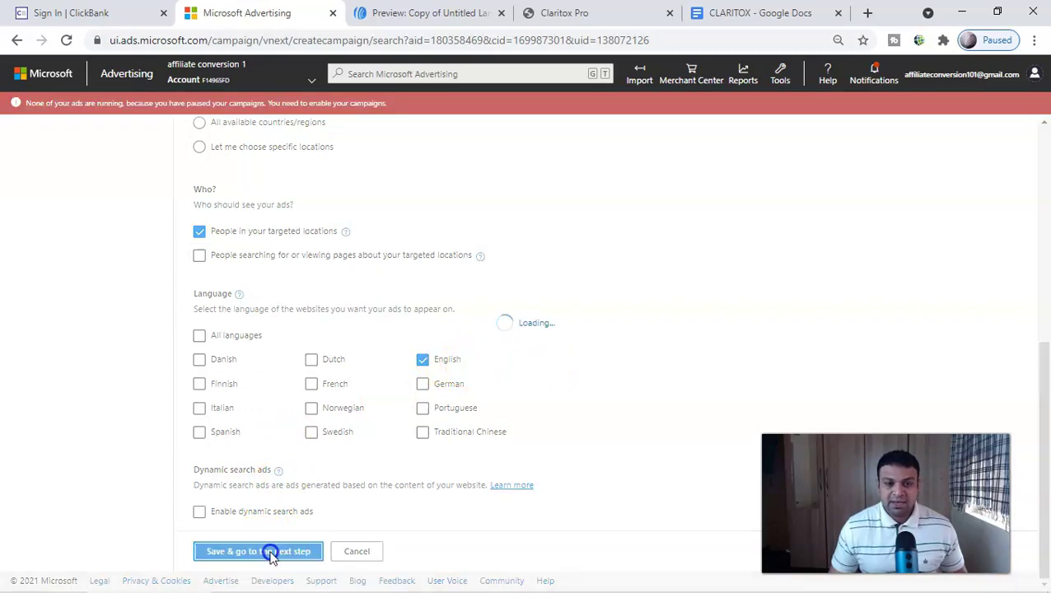
# Copy the web address of the AWeber landing page preview and return to the Microsoft Advertising ad group setup.
pyautogui.scroll(-2, 378, 292)
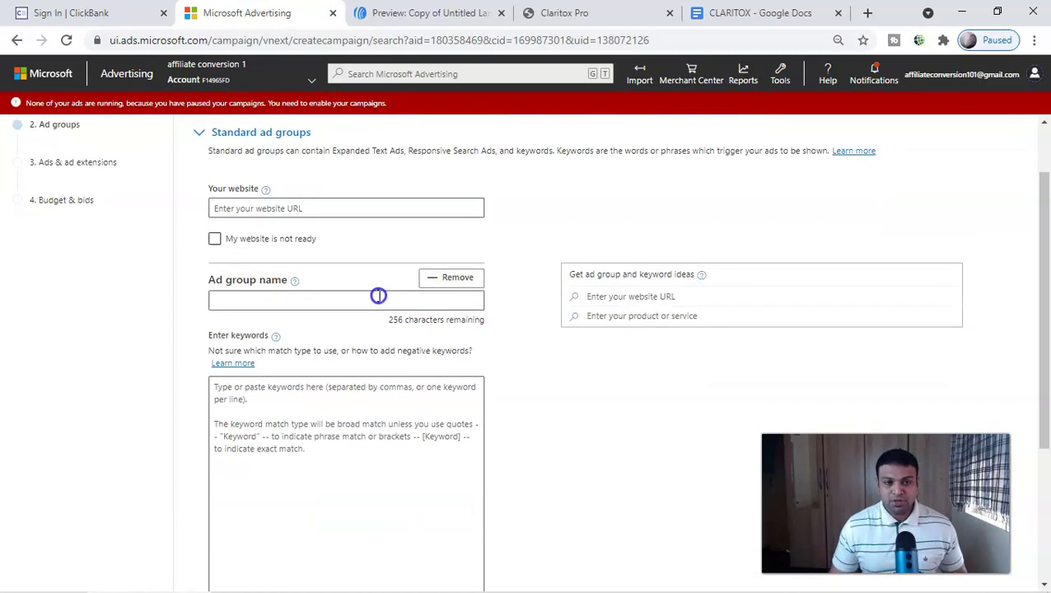
pyautogui.scroll(2, 376, 295)
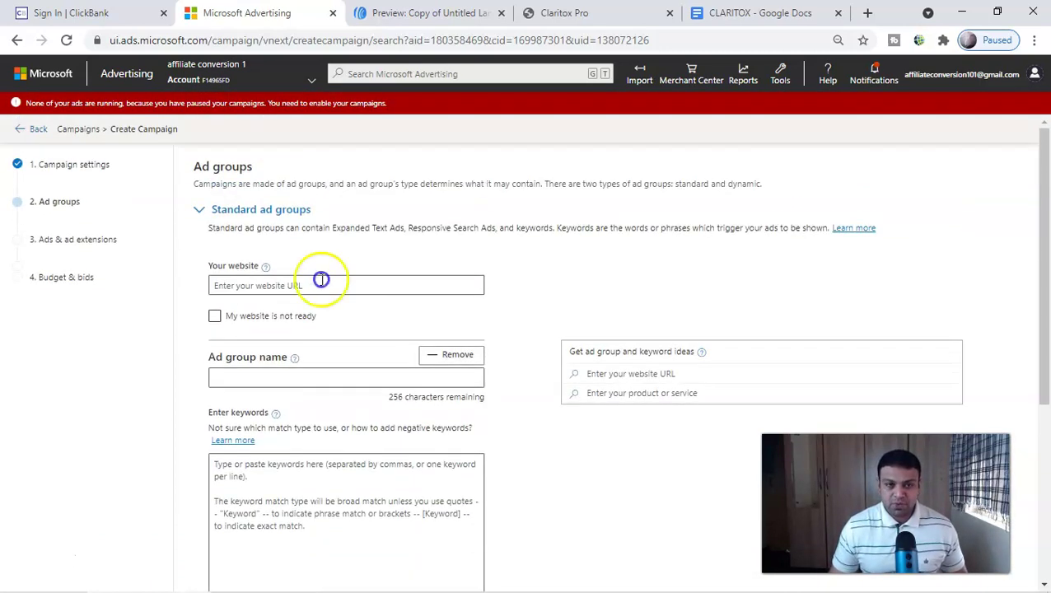
pyautogui.click(408, 14)
pyautogui.rightClick(368, 46)
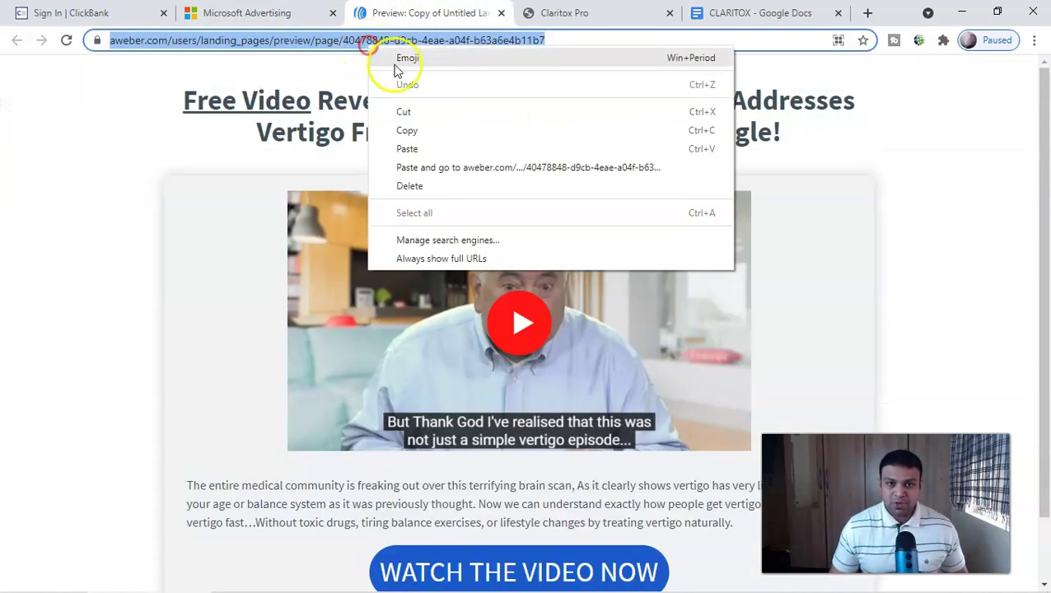
pyautogui.click(406, 132)
pyautogui.click(305, 14)
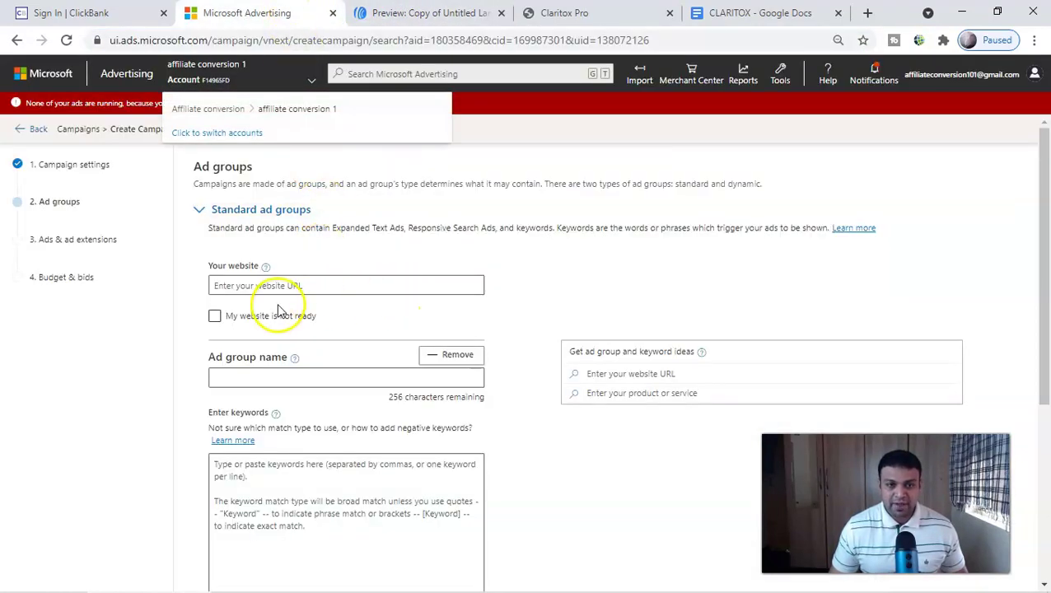
# Paste the copied landing page address as the website for the standard ad groups.
pyautogui.scroll(-1, 346, 295)
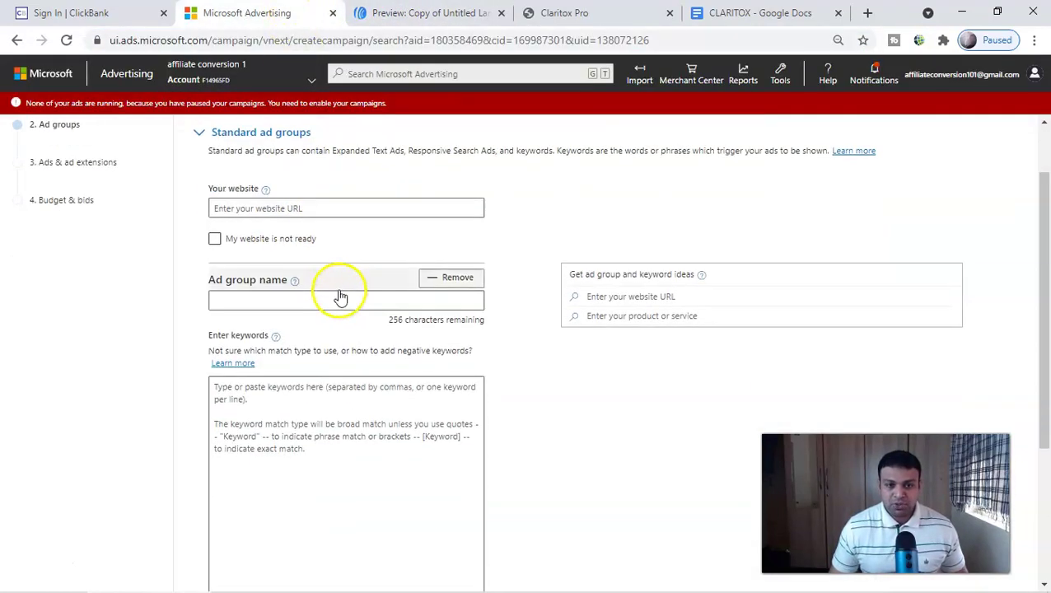
pyautogui.rightClick(335, 207)
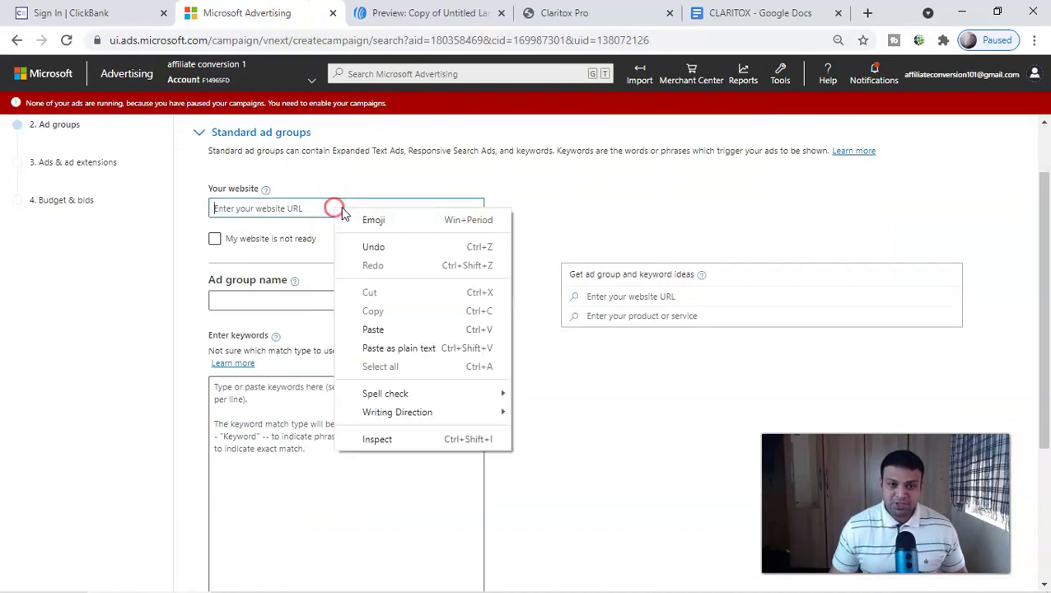
pyautogui.click(216, 239)
pyautogui.click(218, 245)
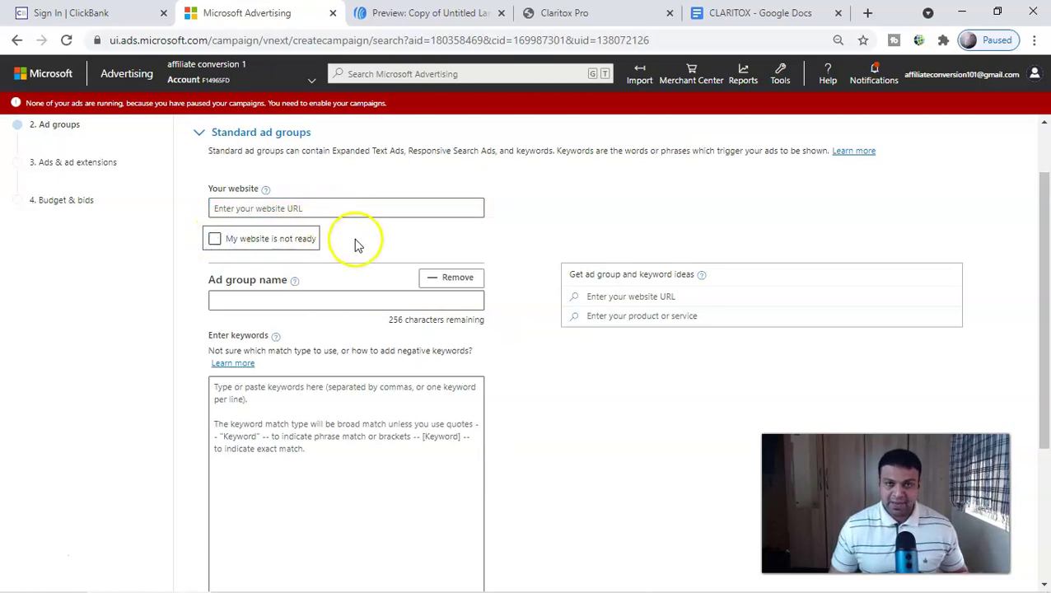
pyautogui.rightClick(316, 208)
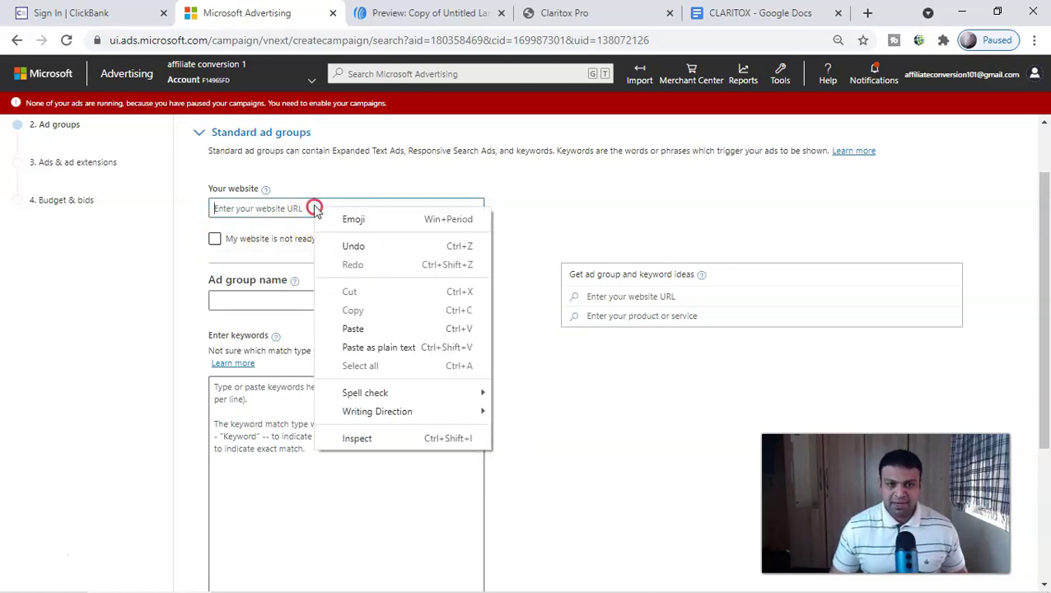
pyautogui.click(363, 329)
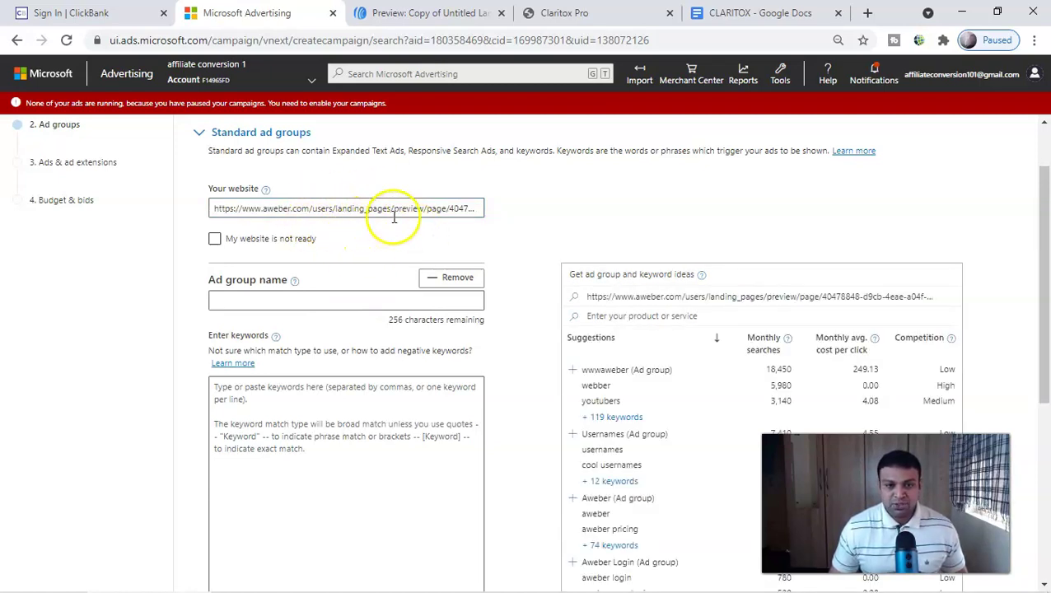
# Name the first ad group "vertigo treatment".
pyautogui.scroll(-3, 641, 445)
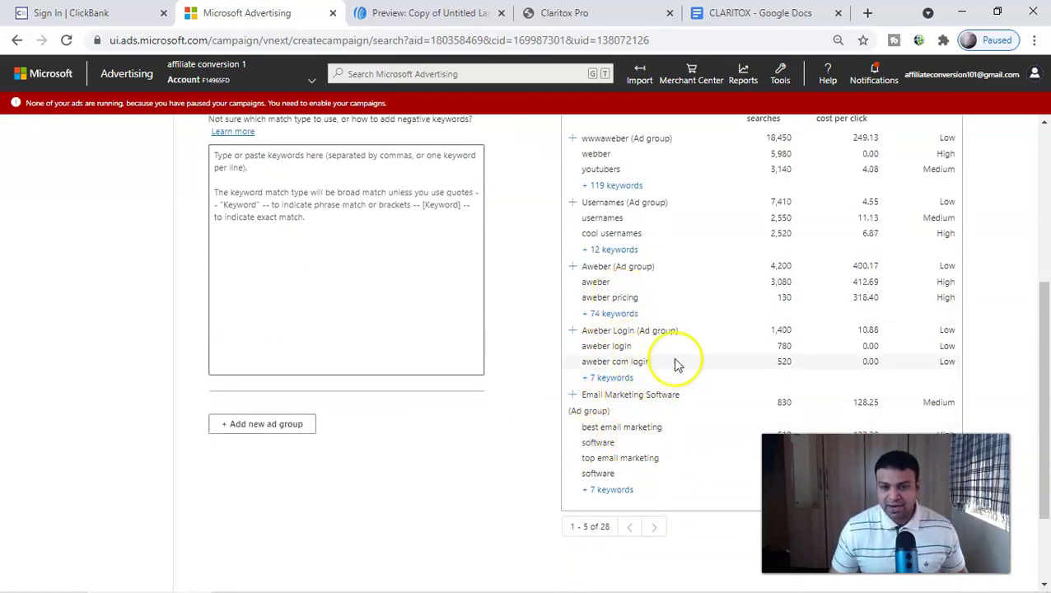
pyautogui.scroll(2, 634, 453)
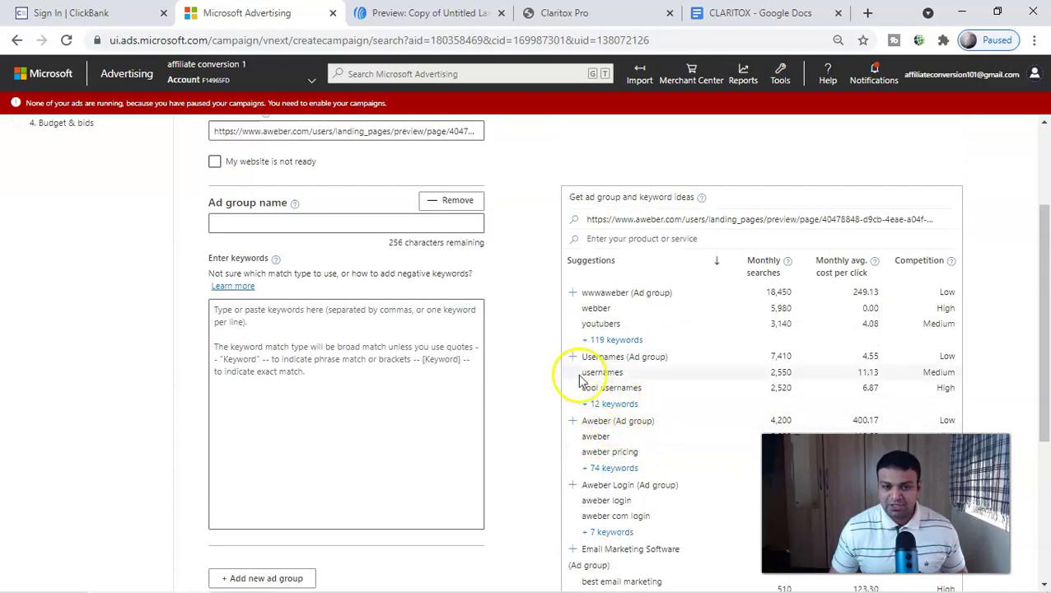
pyautogui.scroll(2, 581, 381)
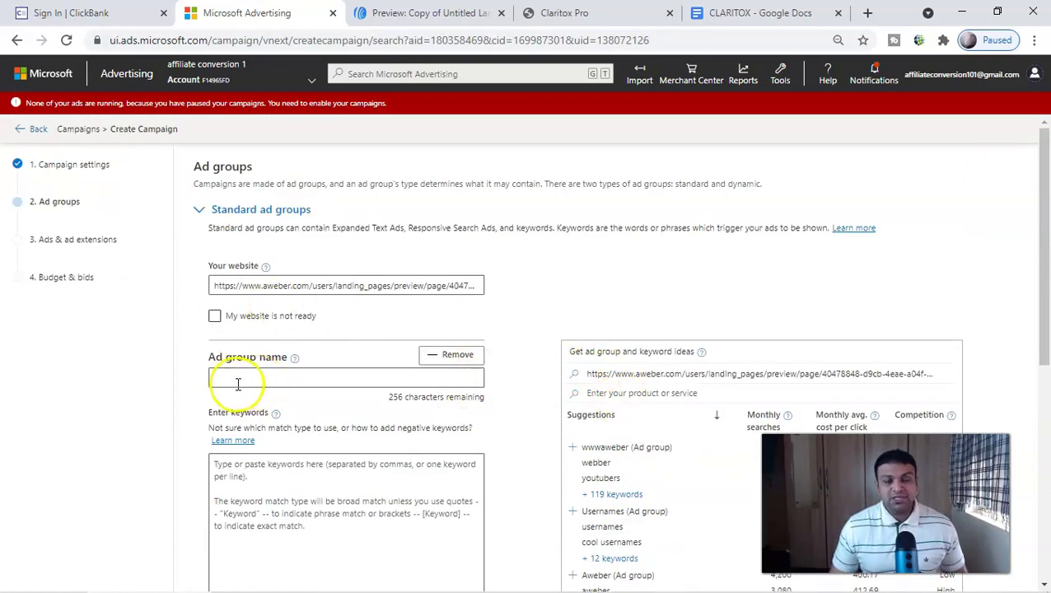
pyautogui.scroll(-1, 304, 368)
pyautogui.click(277, 300)
pyautogui.write('vertigo treatment')
pyautogui.click(321, 321)
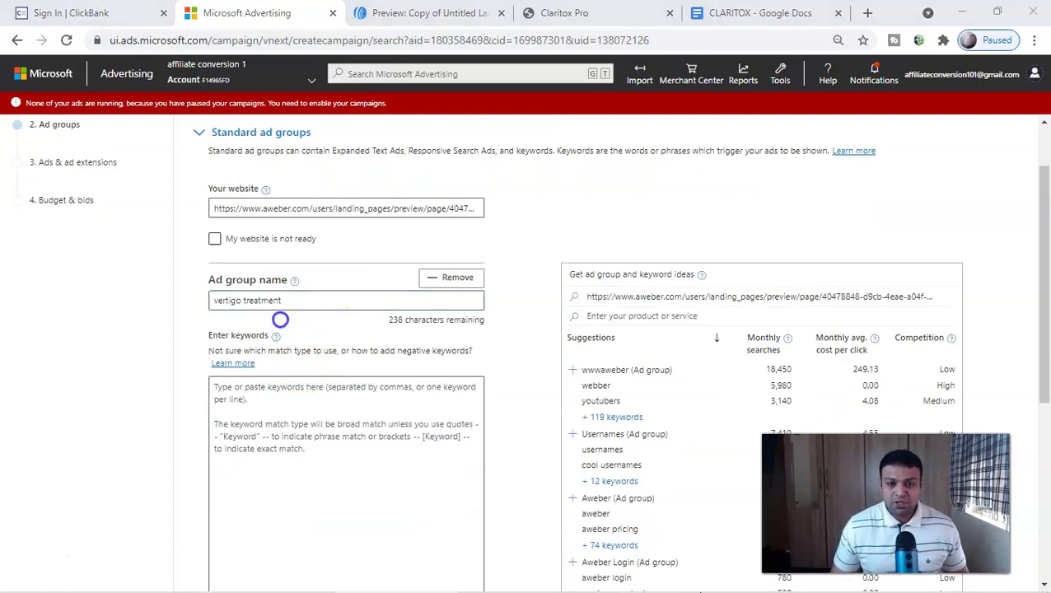
# Copy the first five vertigo treatment keywords from the untitled Notepad note and paste them into the ad group's keywords.
pyautogui.click(594, 584)
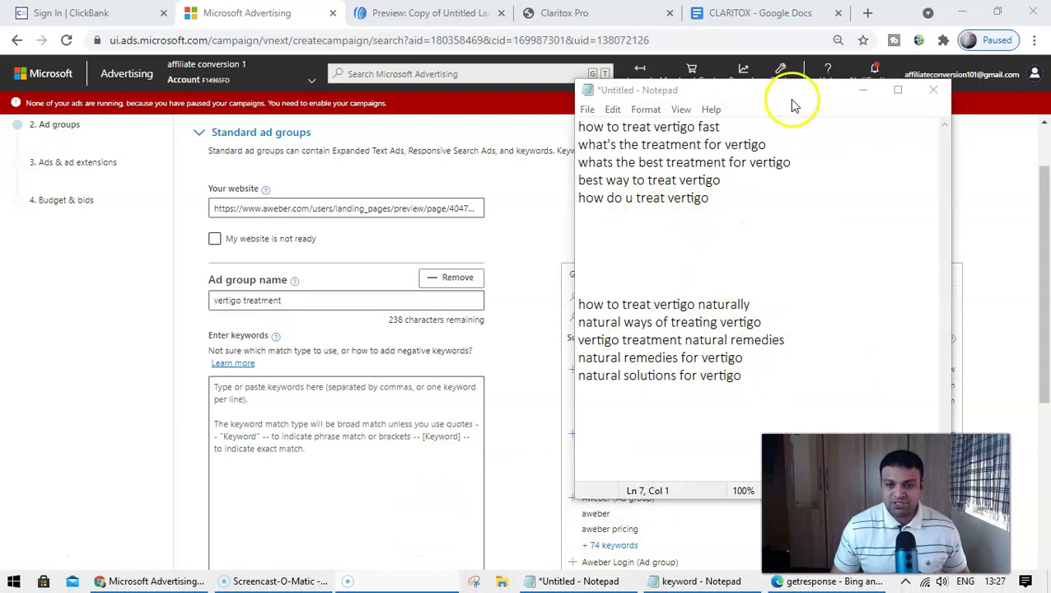
pyautogui.moveTo(709, 198); pyautogui.dragTo(587, 130)
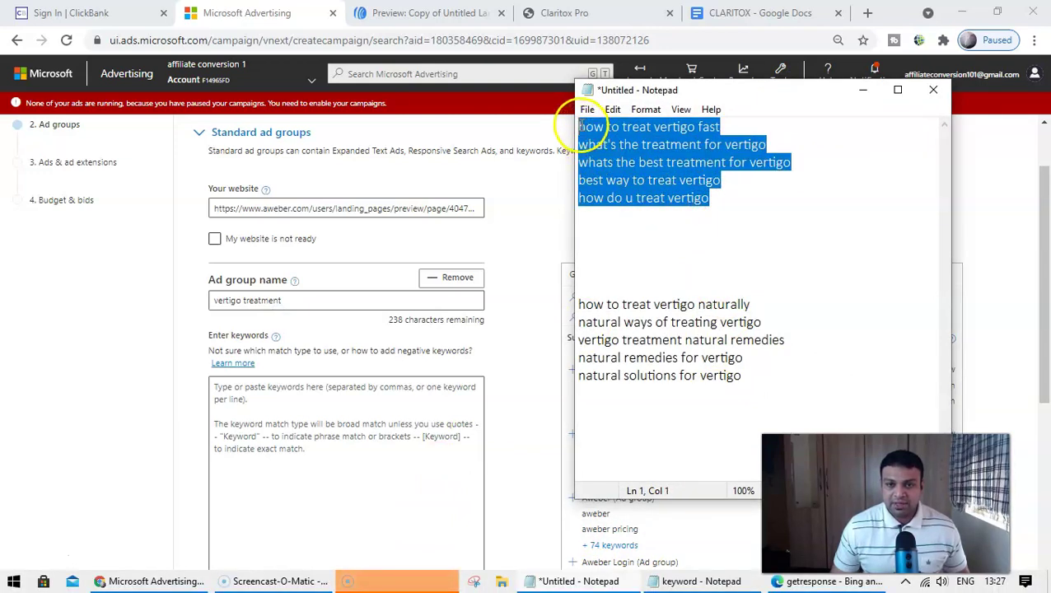
pyautogui.rightClick(637, 171)
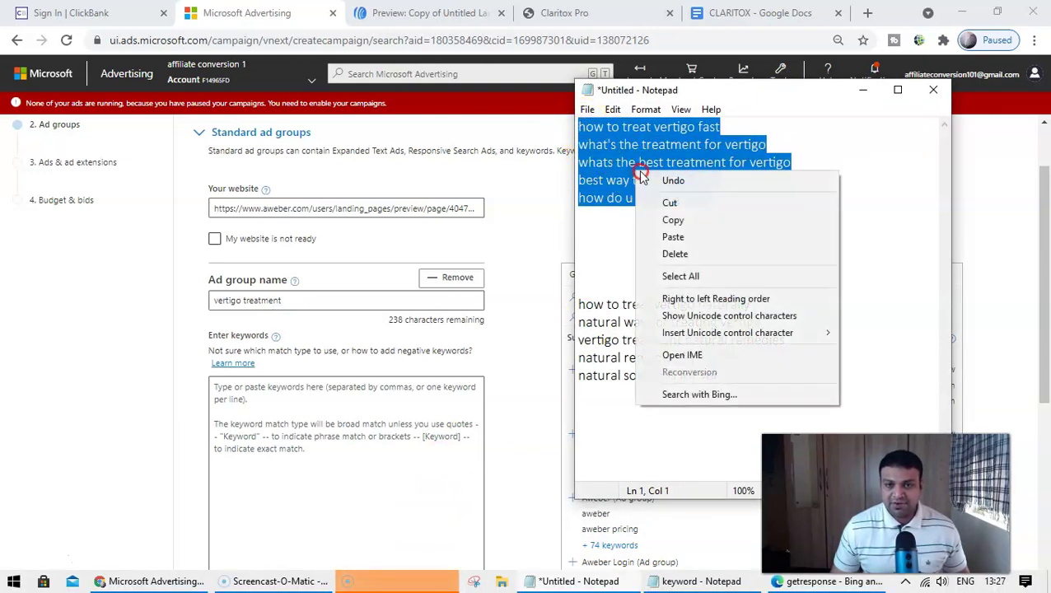
pyautogui.click(673, 220)
pyautogui.click(863, 91)
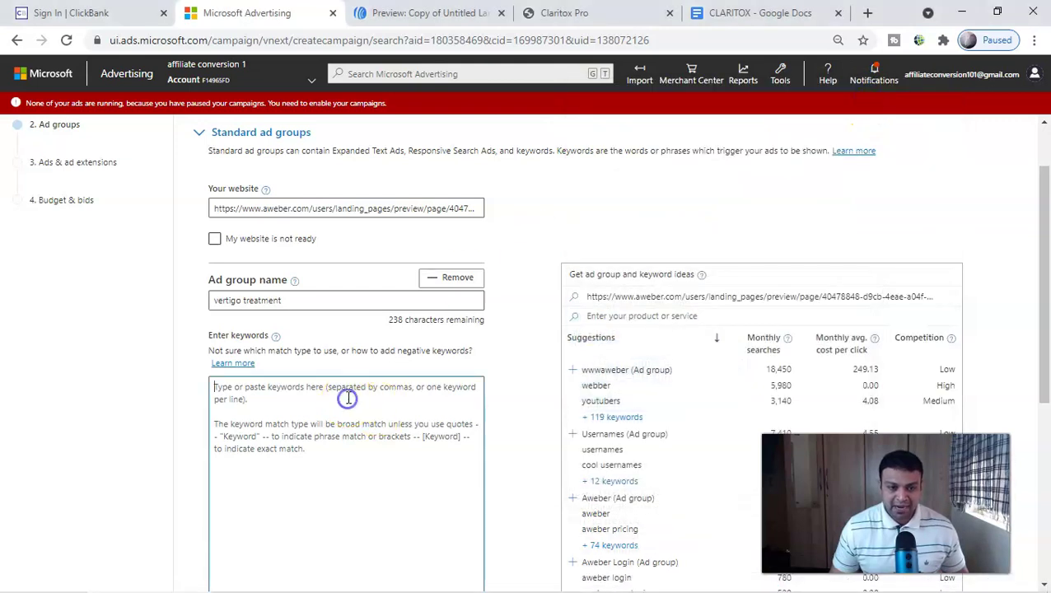
pyautogui.rightClick(361, 403)
pyautogui.click(400, 276)
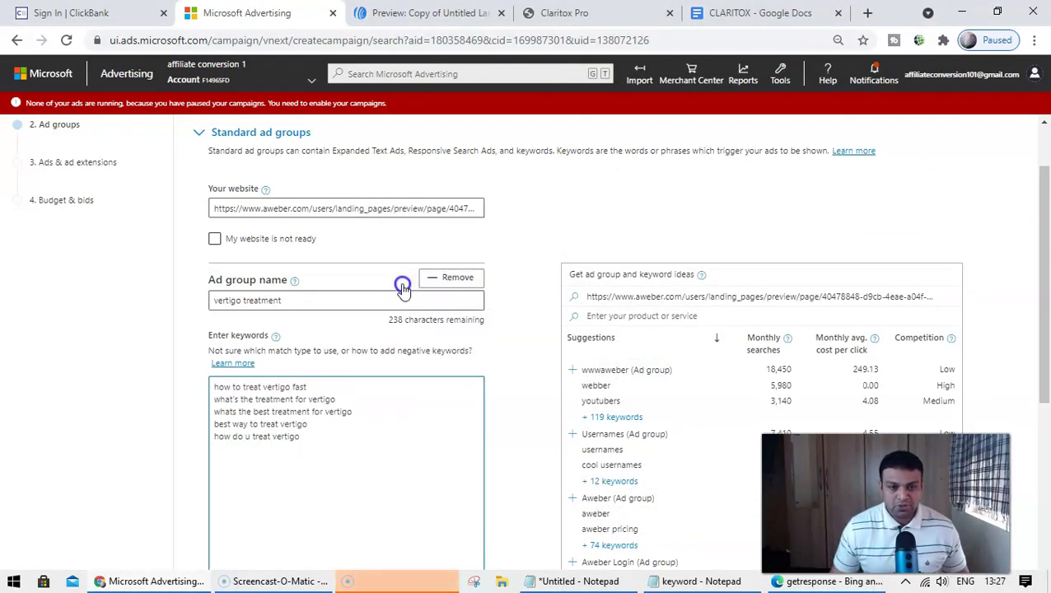
# Enclose each of the five vertigo treatment keywords in square brackets to make them exact match.
pyautogui.scroll(-1, 334, 437)
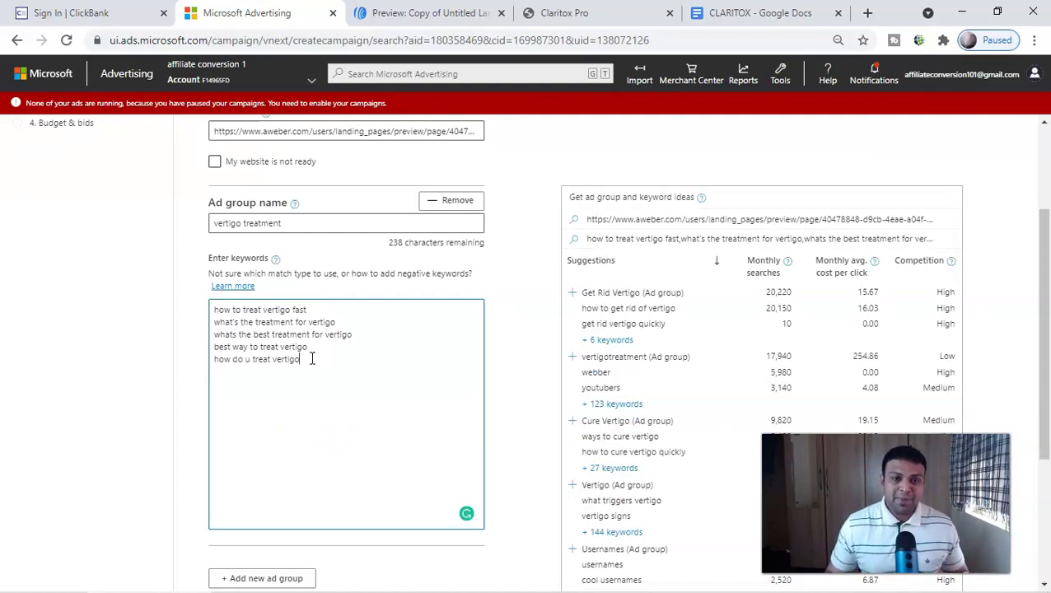
pyautogui.click(315, 311)
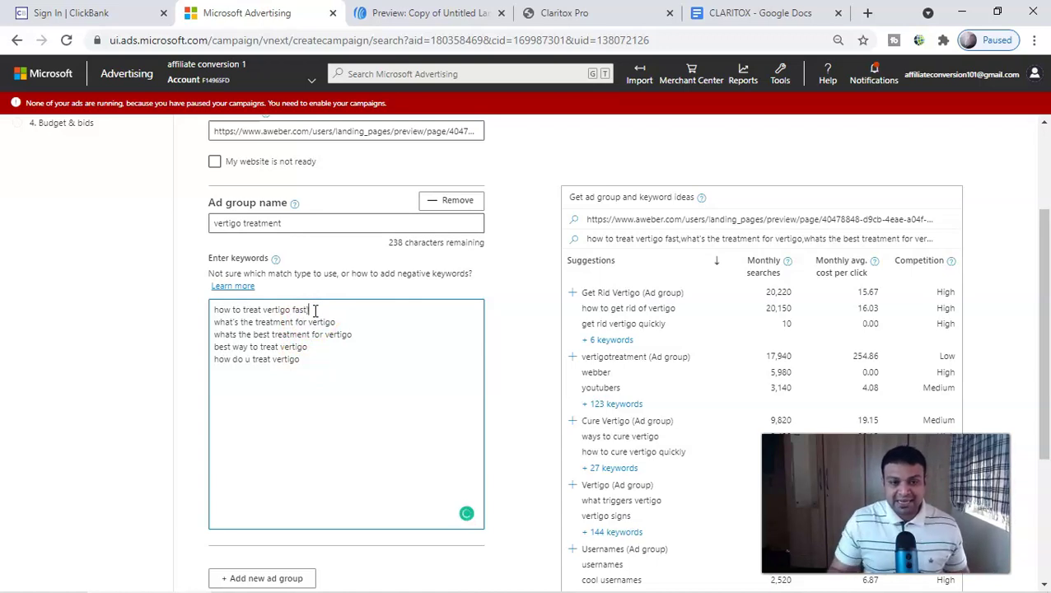
pyautogui.click(214, 309)
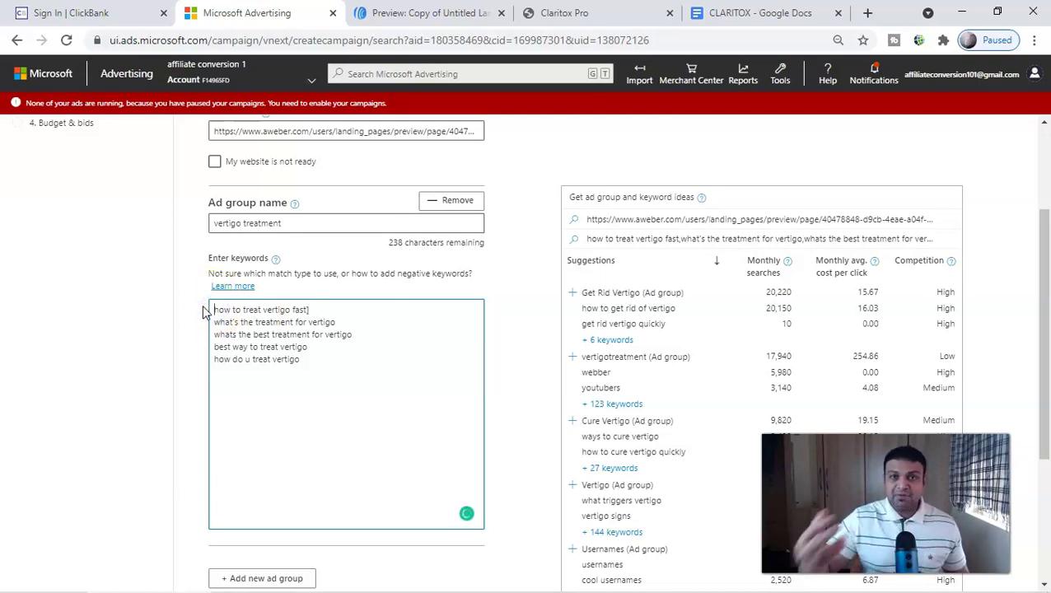
pyautogui.write('[')
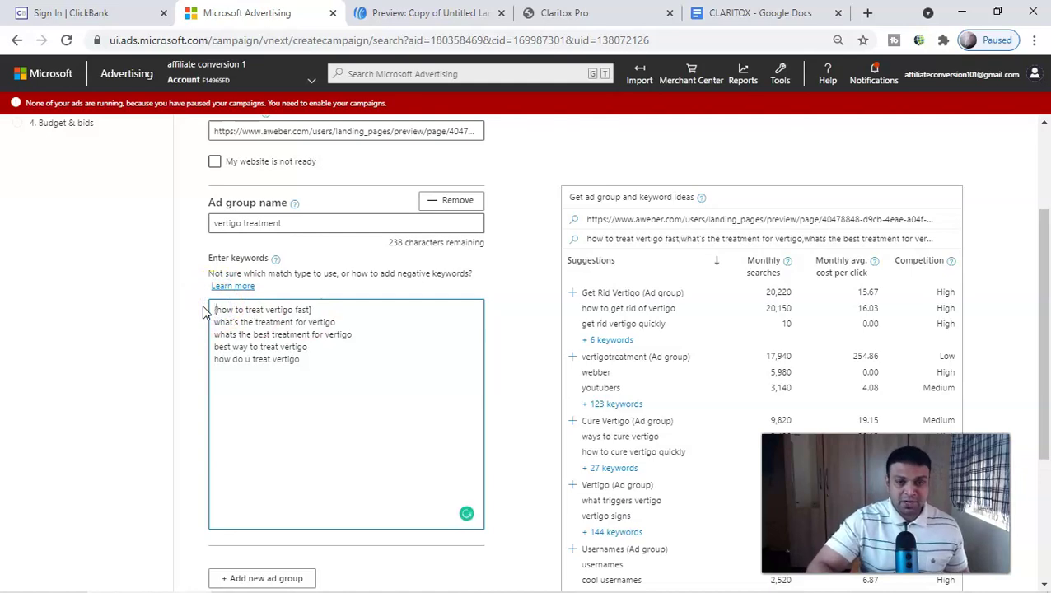
pyautogui.click(245, 321)
pyautogui.click(205, 311)
pyautogui.press('Delete')
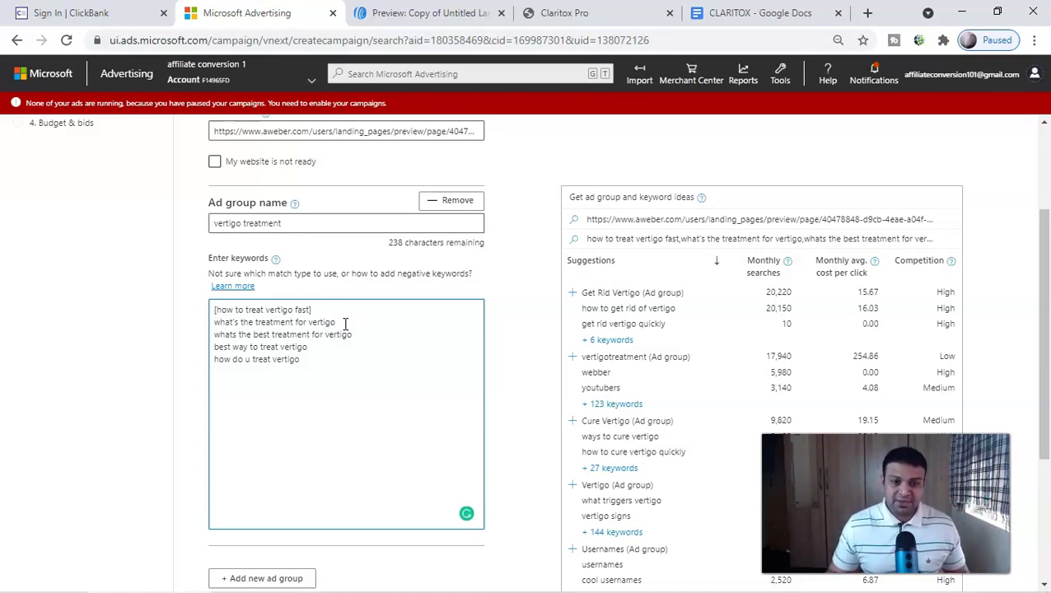
pyautogui.hotkey('ctrl', 'a')
pyautogui.hotkey('ctrl', 'v')
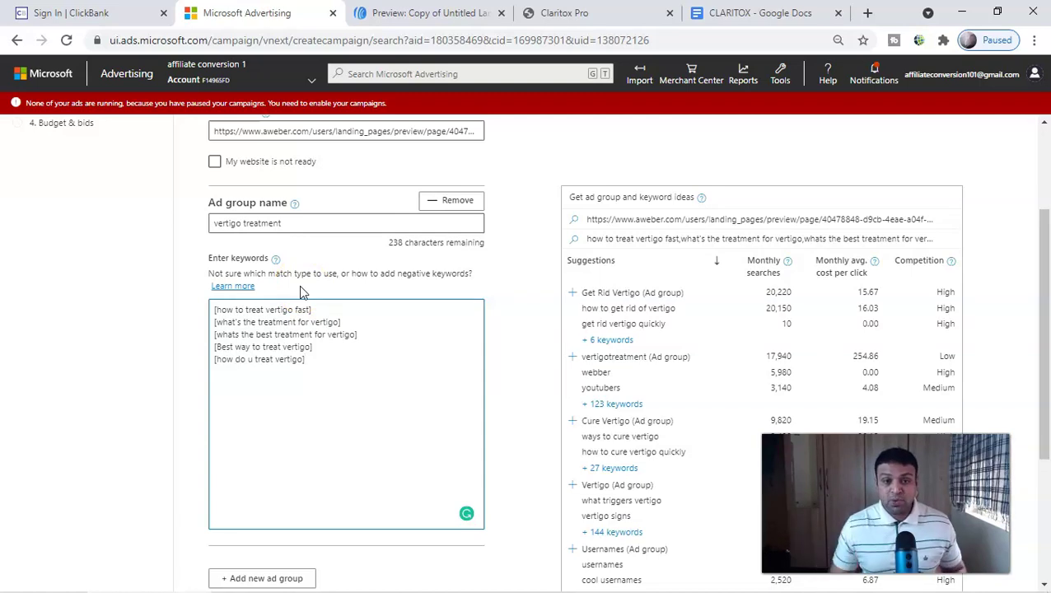
pyautogui.click(327, 311)
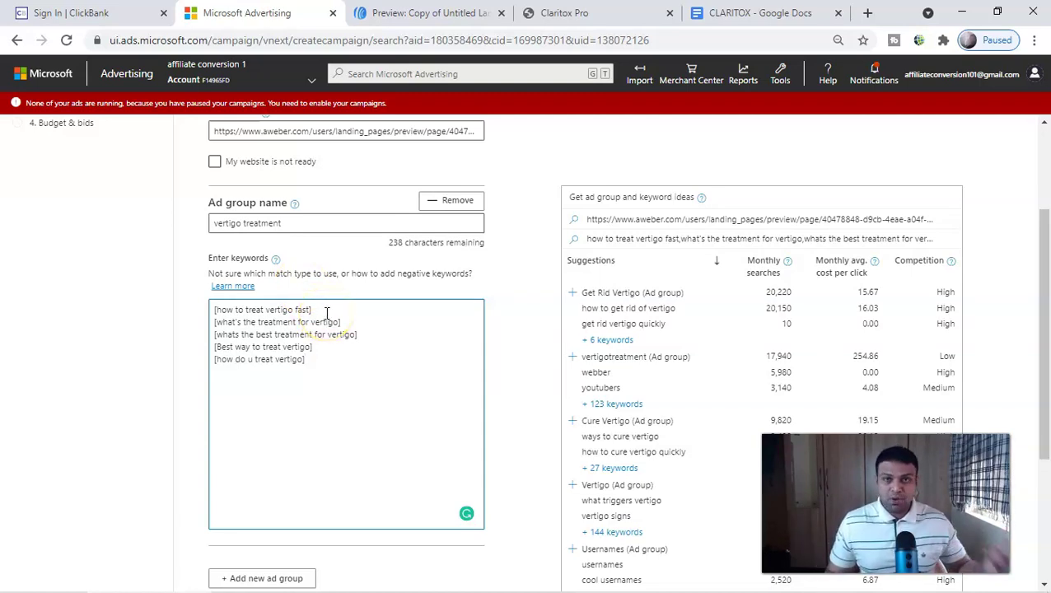
pyautogui.write(']')
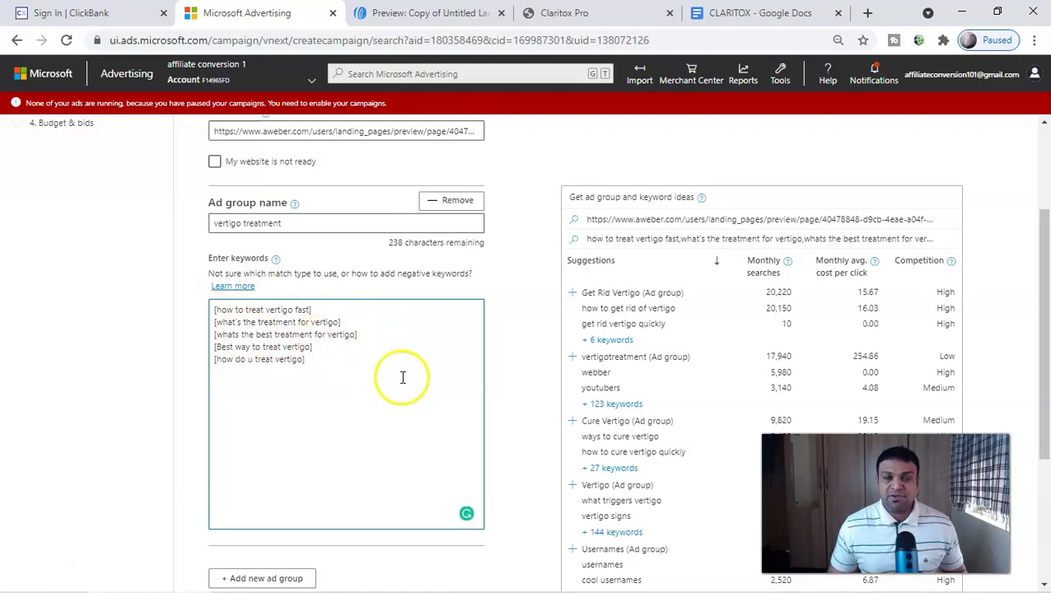
# Add a second ad group and name it "vertigo naturally".
pyautogui.scroll(-2, 359, 382)
pyautogui.click(282, 427)
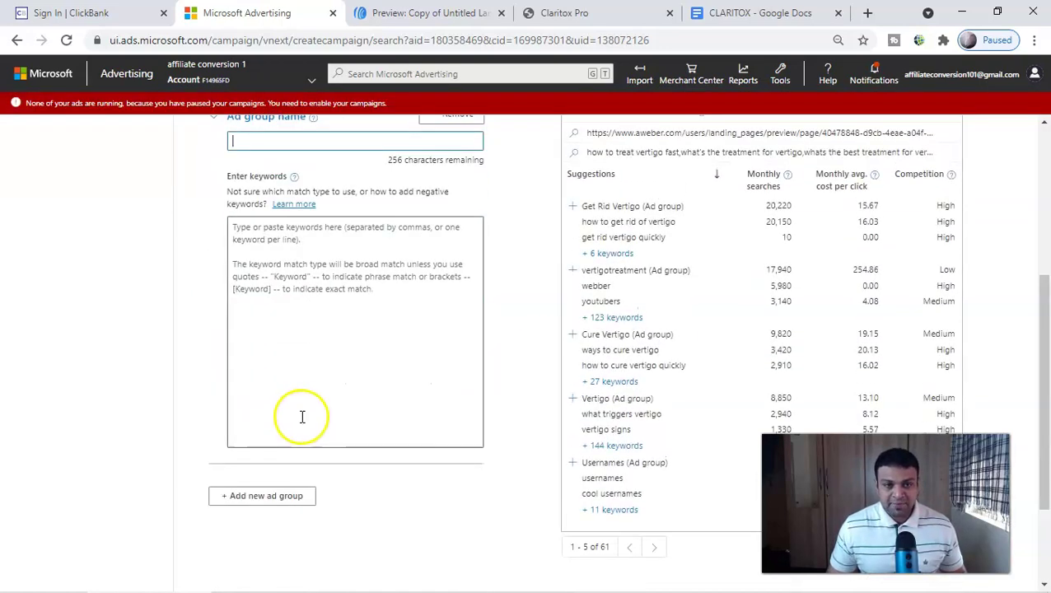
pyautogui.scroll(2, 305, 141)
pyautogui.click(300, 303)
pyautogui.write('vertigo naturally')
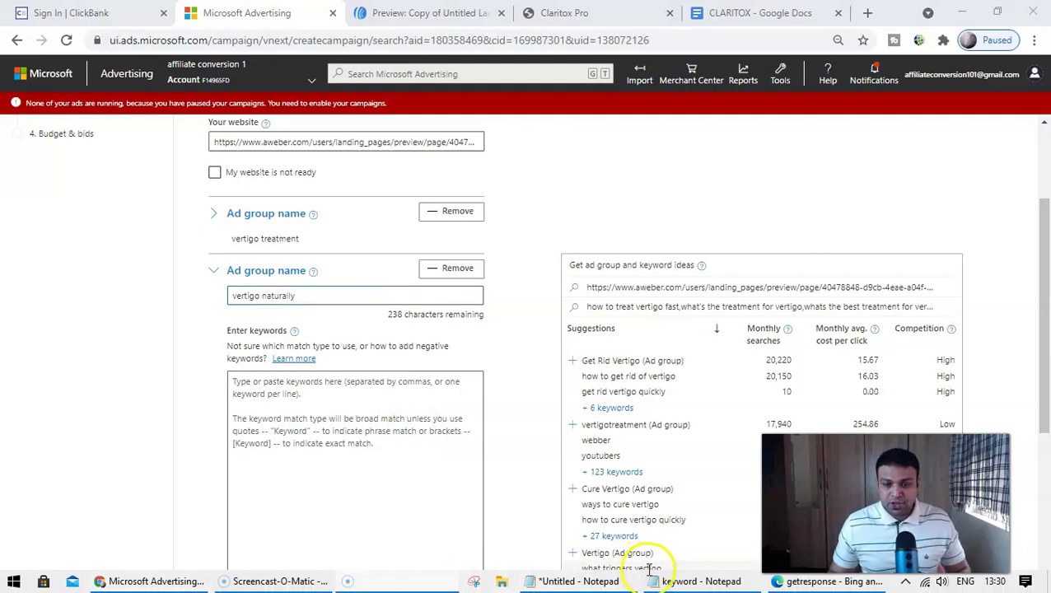
# Copy the five natural vertigo keywords from the untitled Notepad note into the "vertigo naturally" ad group, enclosing each in square brackets.
pyautogui.click(577, 577)
pyautogui.moveTo(787, 377); pyautogui.dragTo(558, 306)
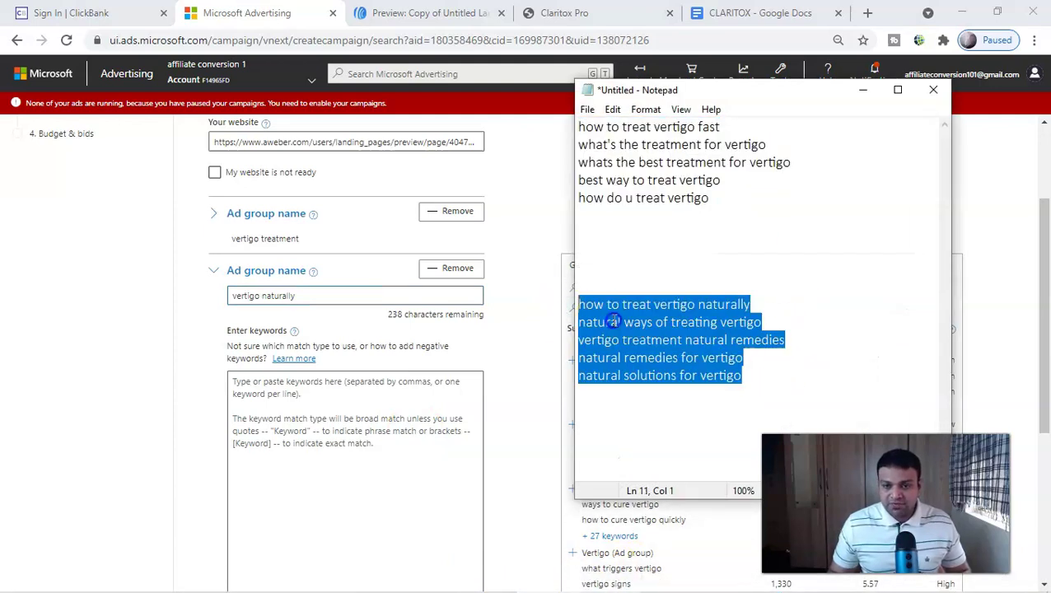
pyautogui.click(315, 280)
pyautogui.scroll(-2, 315, 280)
pyautogui.rightClick(334, 283)
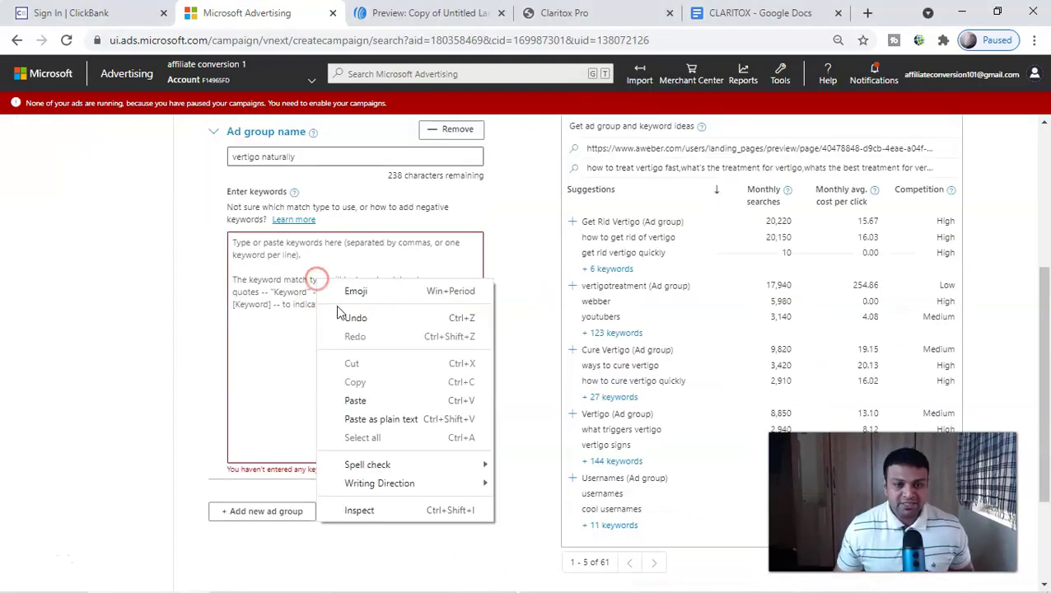
pyautogui.click(355, 400)
pyautogui.scroll(1, 371, 354)
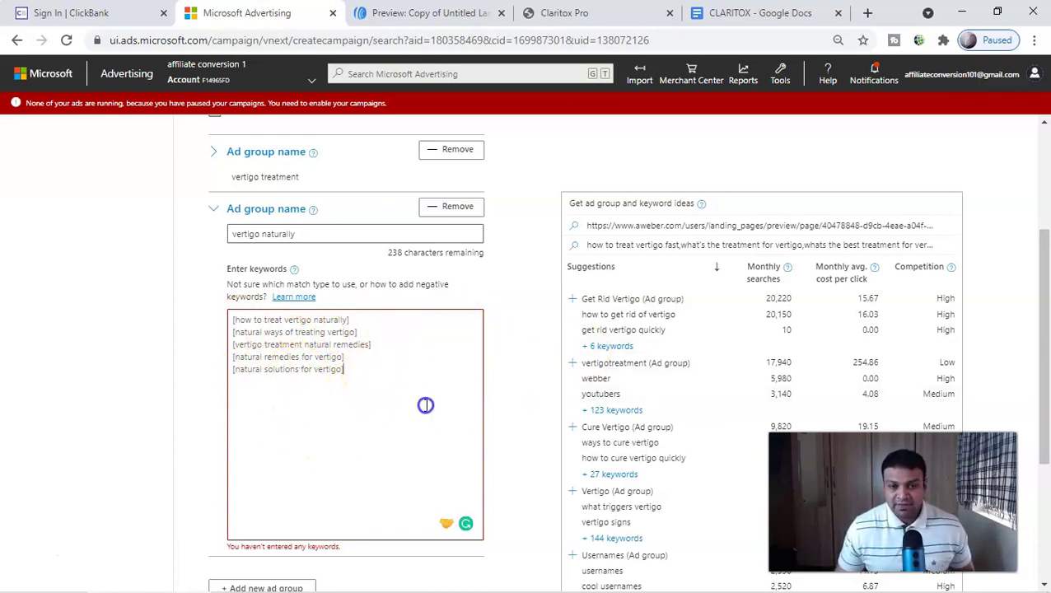
pyautogui.scroll(-2, 650, 369)
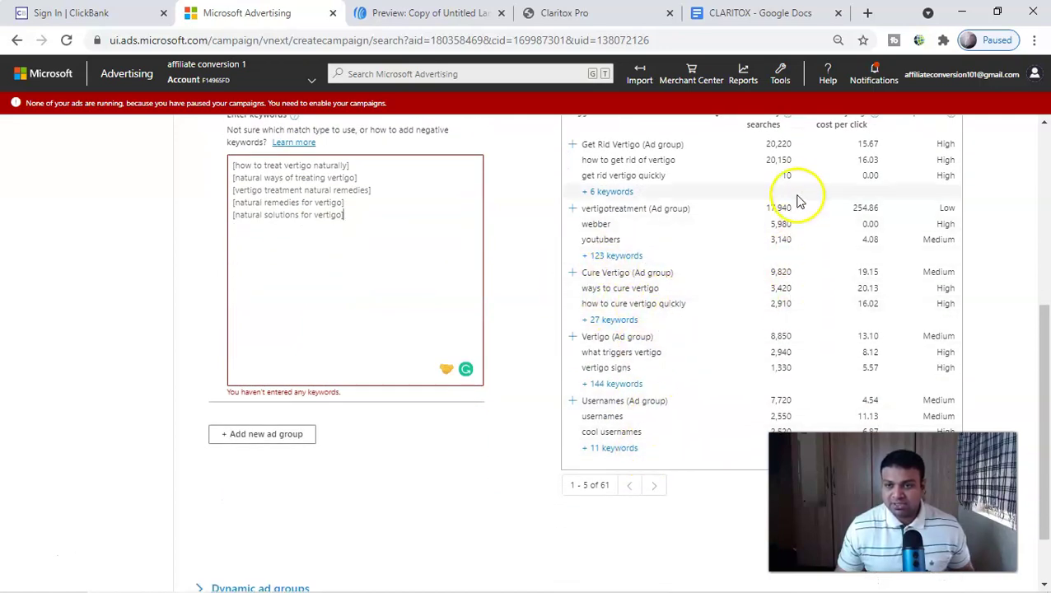
pyautogui.scroll(2, 532, 297)
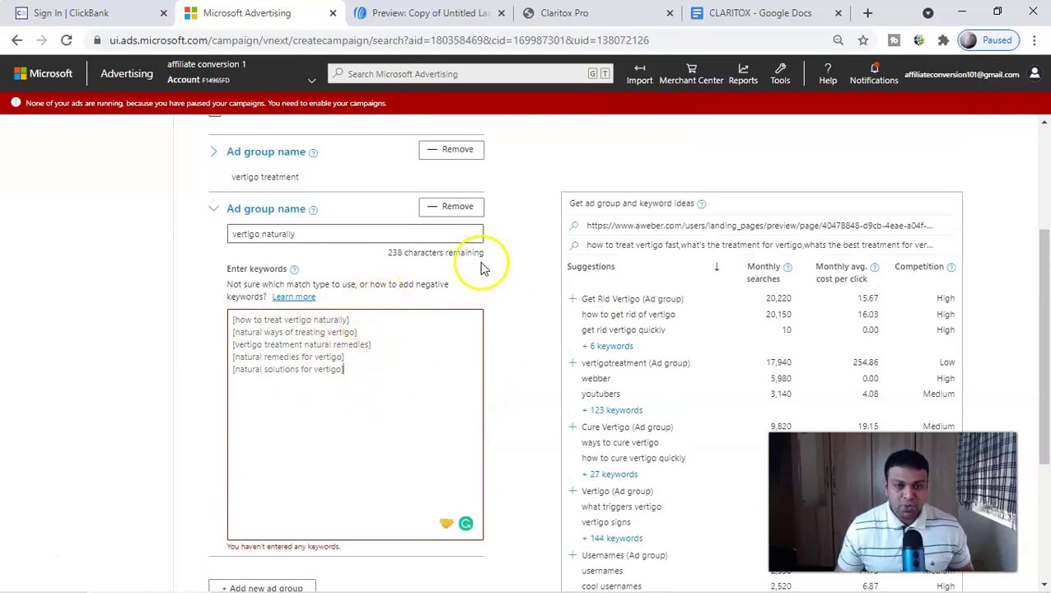
pyautogui.scroll(-2, 313, 404)
pyautogui.click(284, 439)
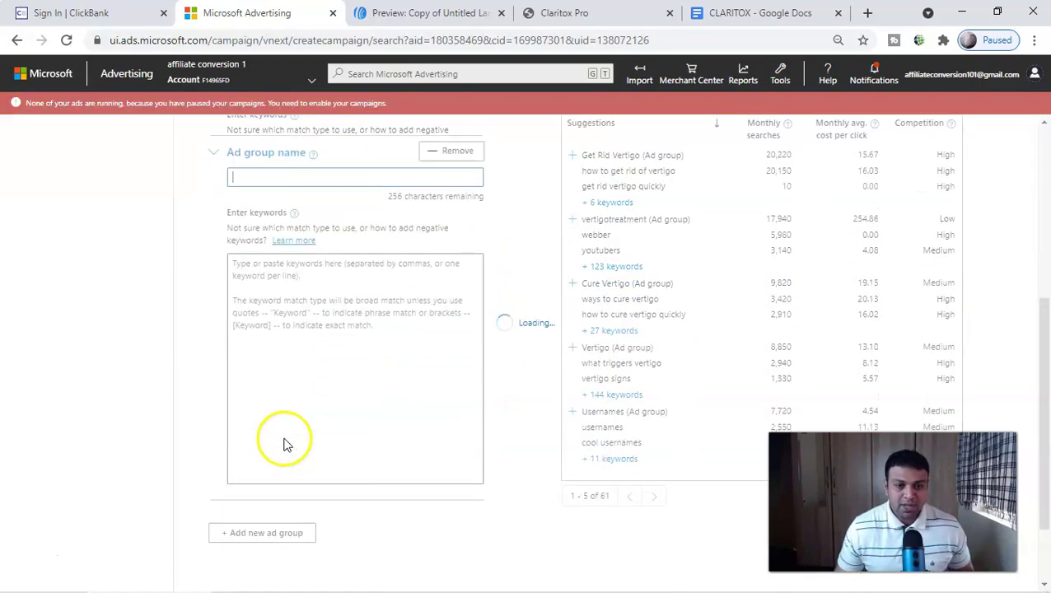
pyautogui.scroll(4, 425, 321)
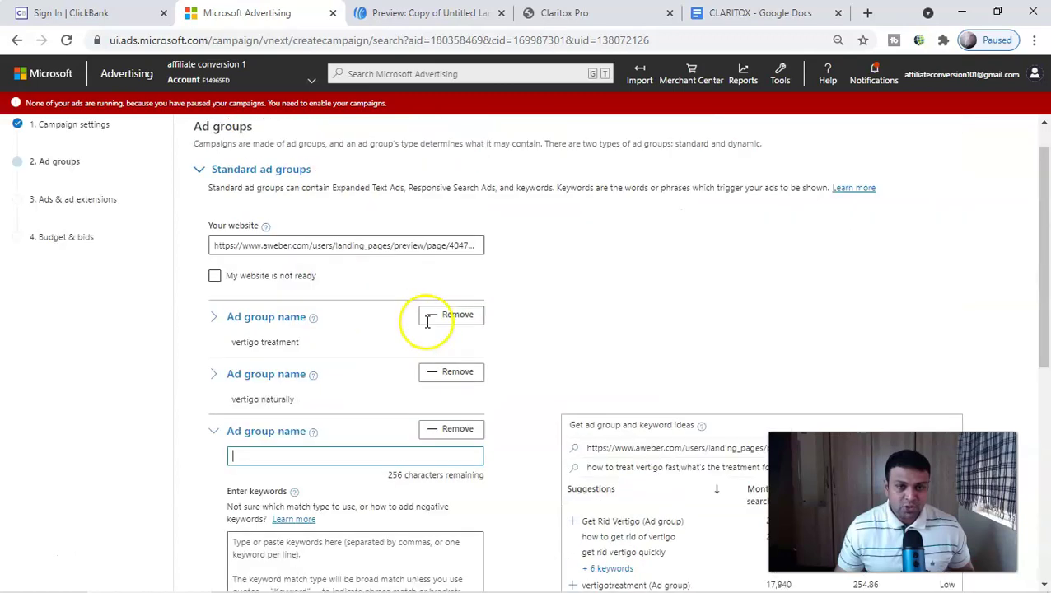
pyautogui.scroll(-1, 335, 453)
pyautogui.click(424, 388)
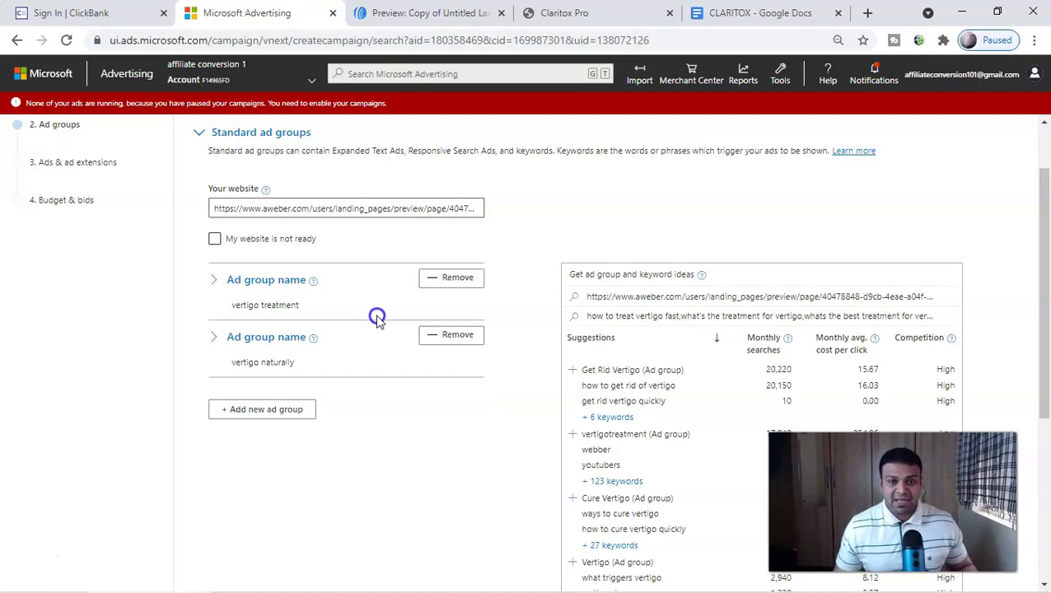
# Save the ad groups, proceed to the ads stage, and start an Expanded text ad for the "vertigo treatment" ad group.
pyautogui.scroll(-4, 346, 371)
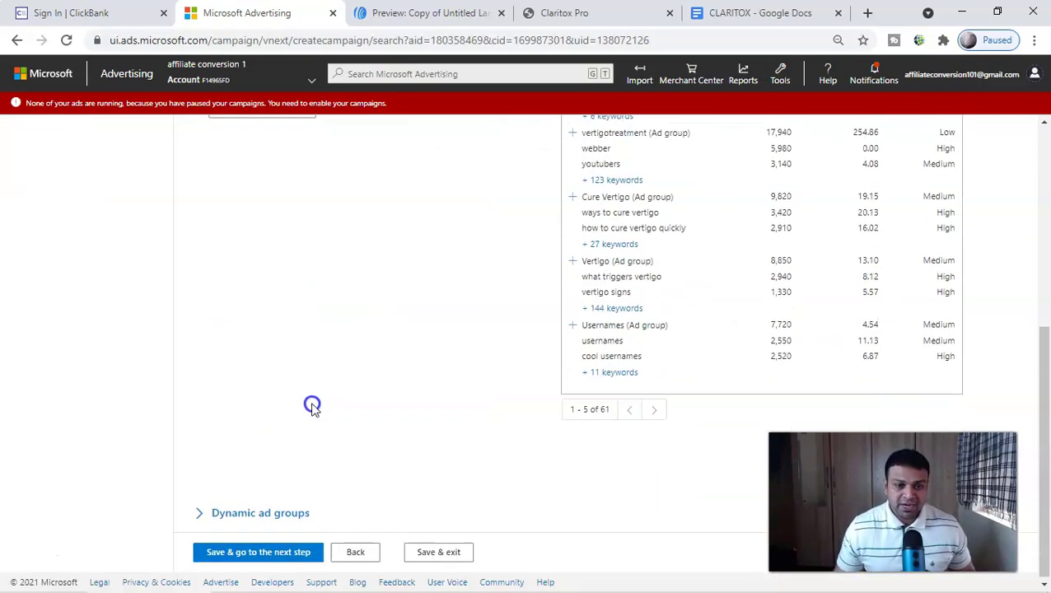
pyautogui.click(281, 553)
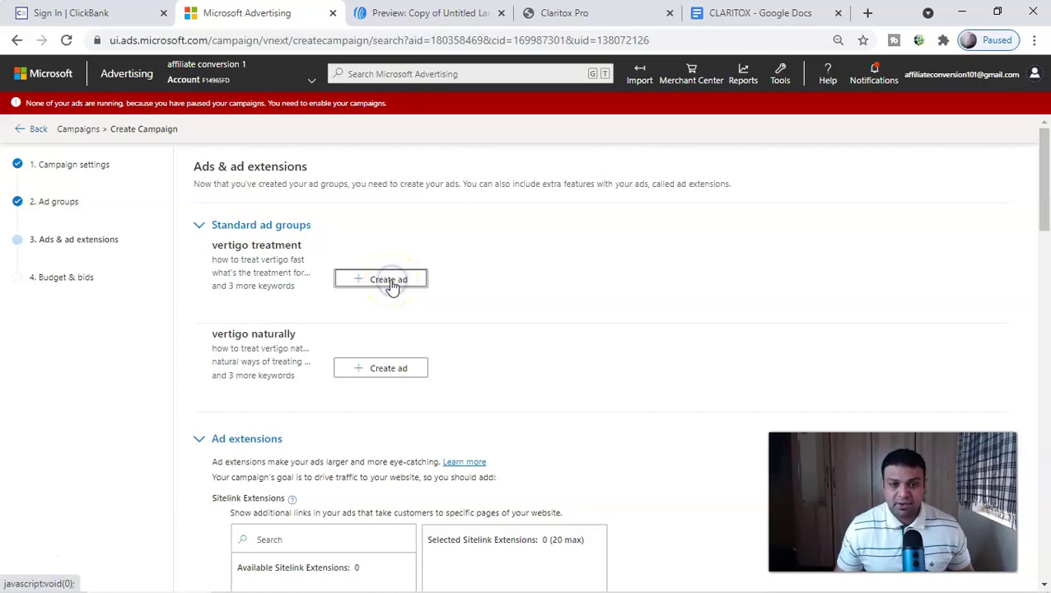
pyautogui.click(391, 284)
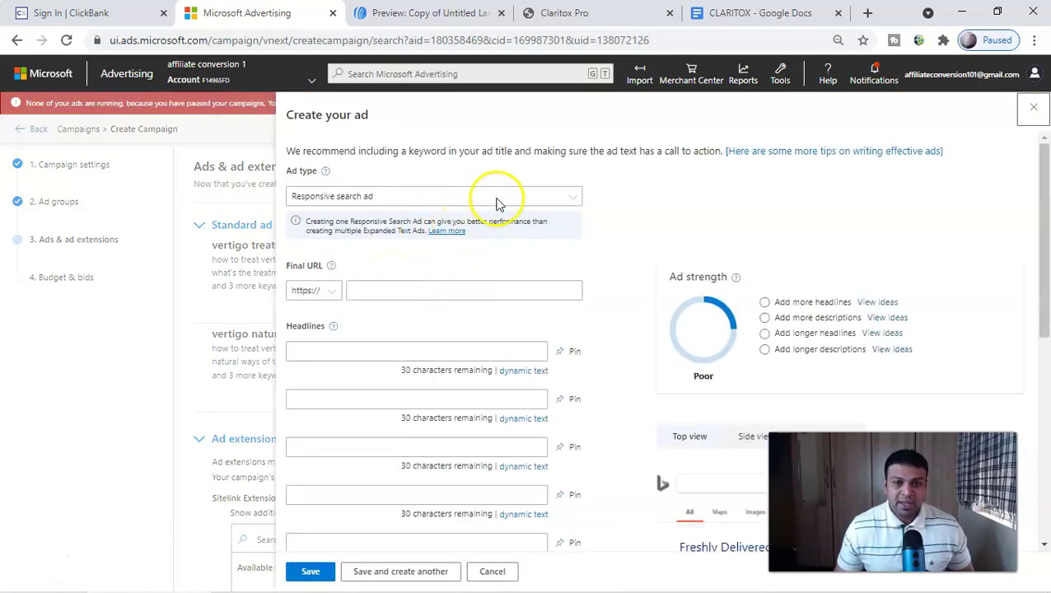
pyautogui.click(568, 205)
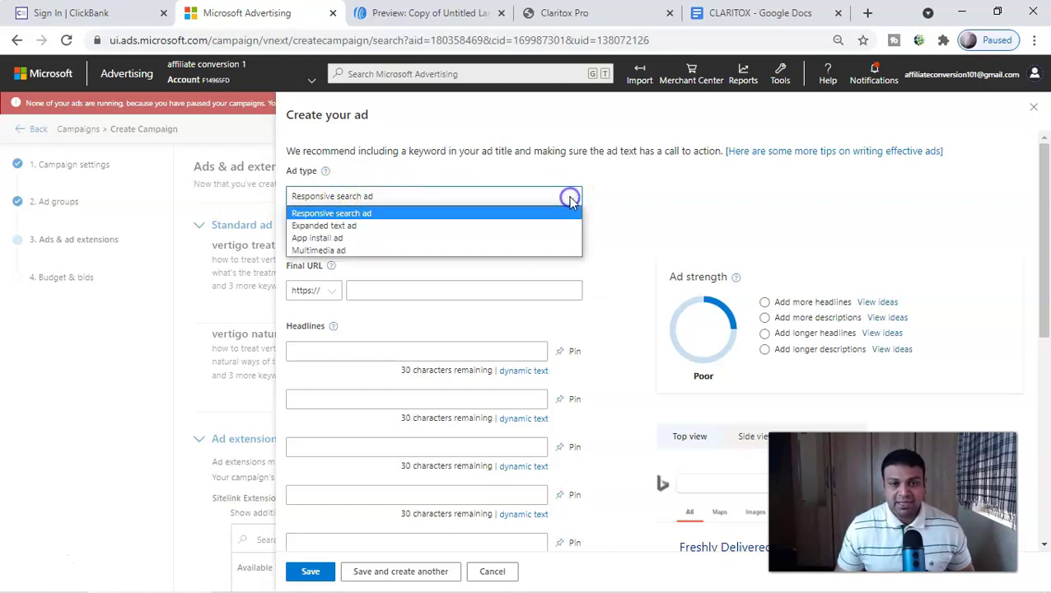
pyautogui.click(370, 226)
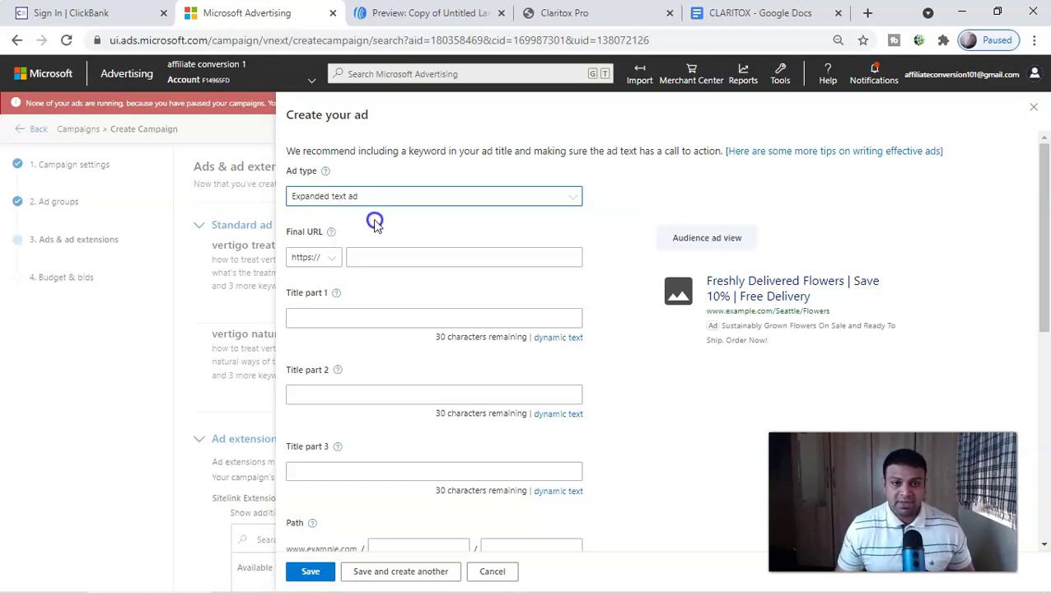
# Copy the web address of the AWeber landing page preview and paste it as the ad's final URL.
pyautogui.scroll(-1, 382, 300)
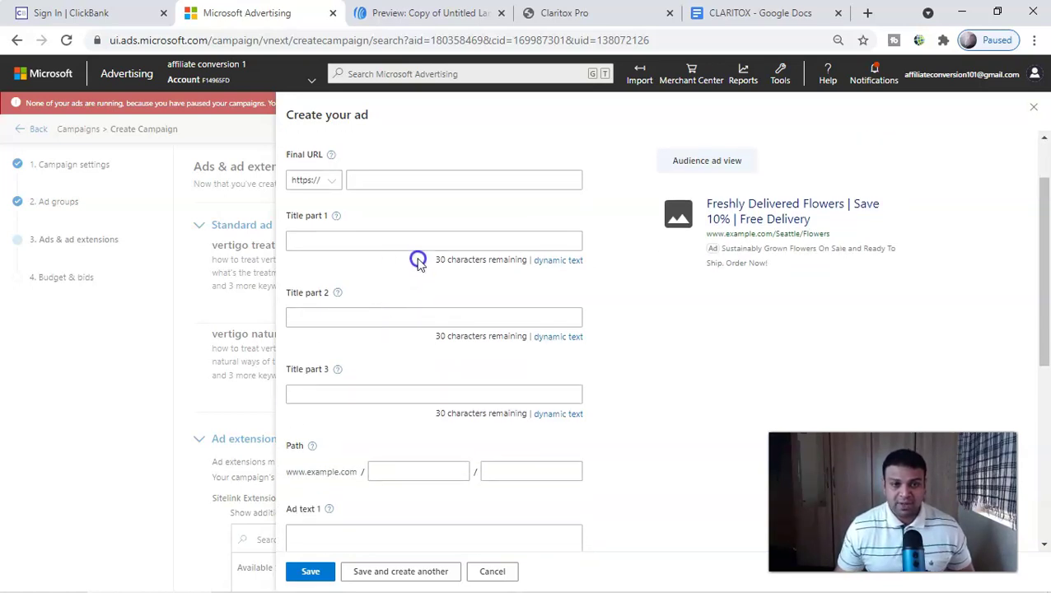
pyautogui.click(419, 12)
pyautogui.rightClick(343, 40)
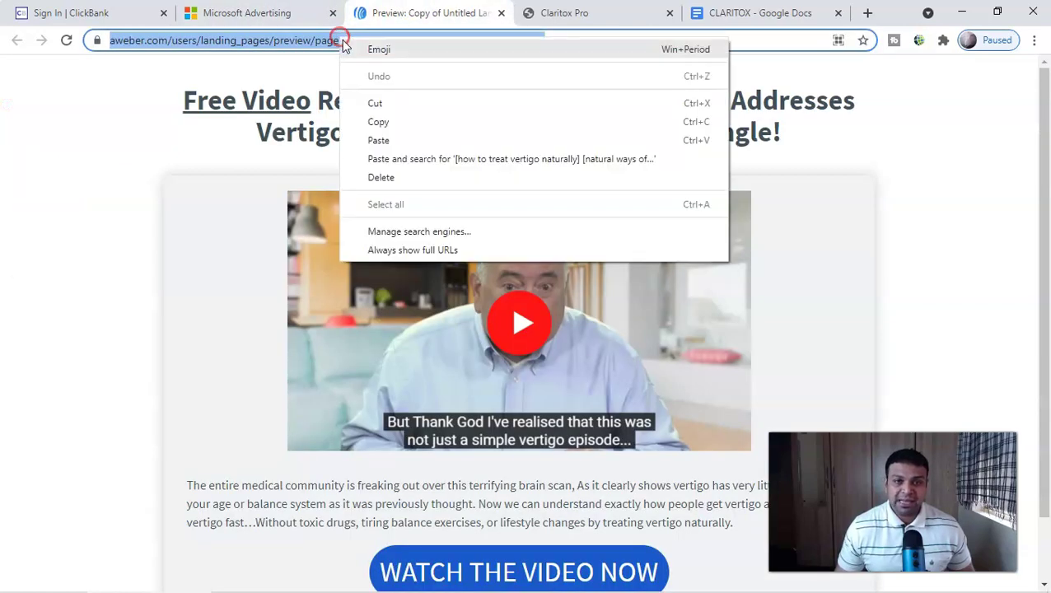
pyautogui.click(372, 120)
pyautogui.click(286, 13)
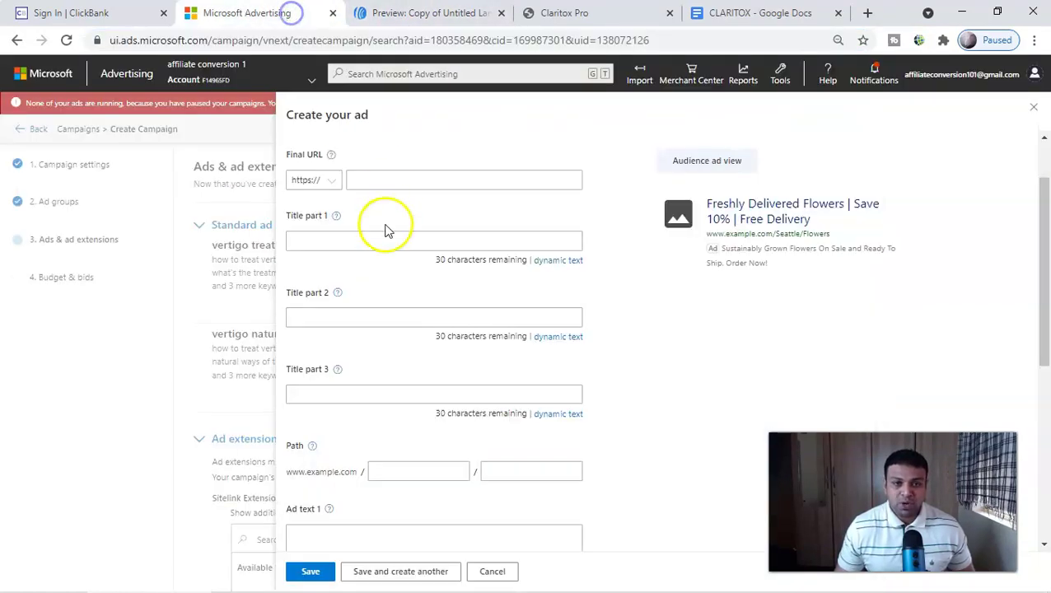
pyautogui.click(381, 172)
pyautogui.rightClick(382, 171)
pyautogui.click(424, 292)
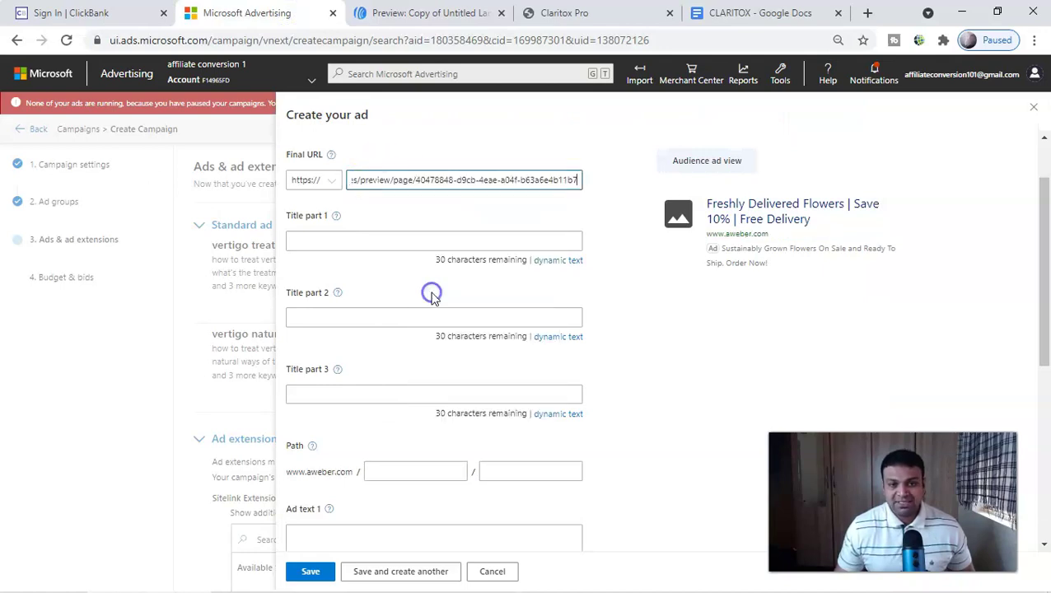
pyautogui.click(463, 205)
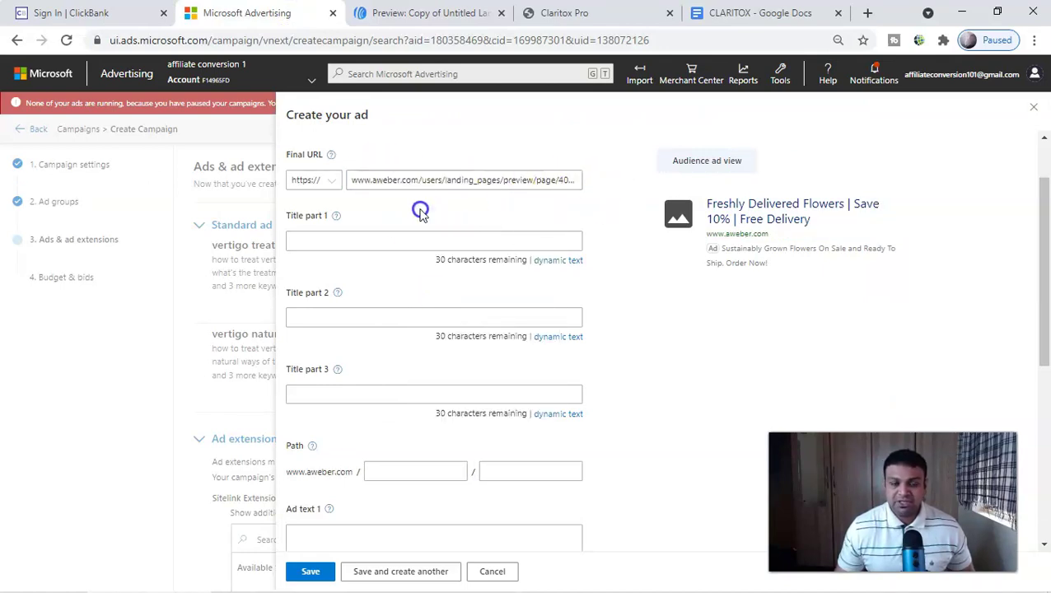
# Check the keyword note and the landing page headline, and set the ad's title part 1 to "Free Video Revealed".
pyautogui.click(373, 235)
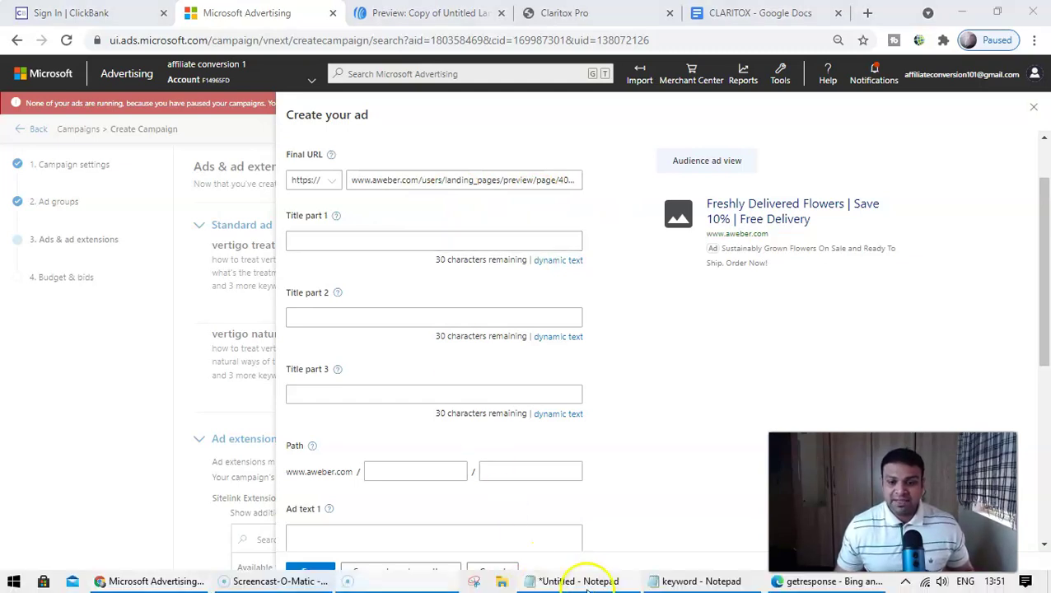
pyautogui.click(591, 577)
pyautogui.click(667, 273)
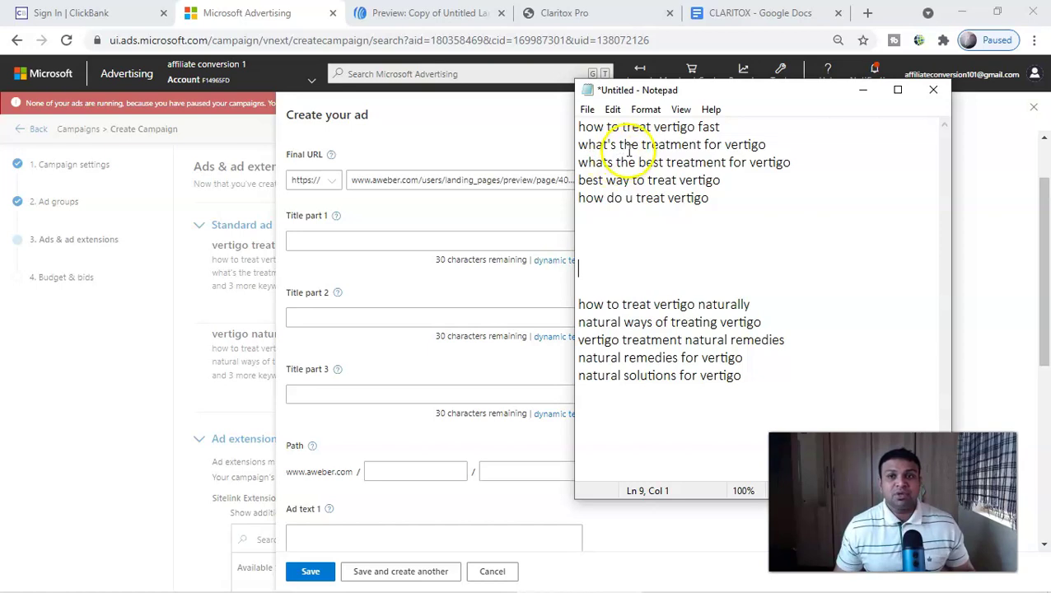
pyautogui.click(445, 15)
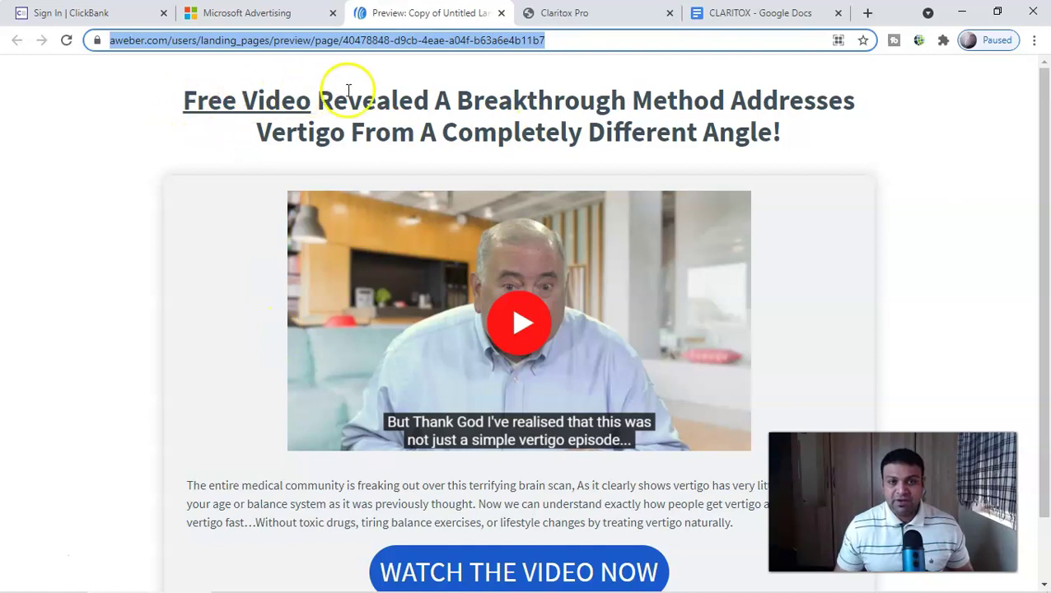
pyautogui.click(285, 15)
pyautogui.click(308, 239)
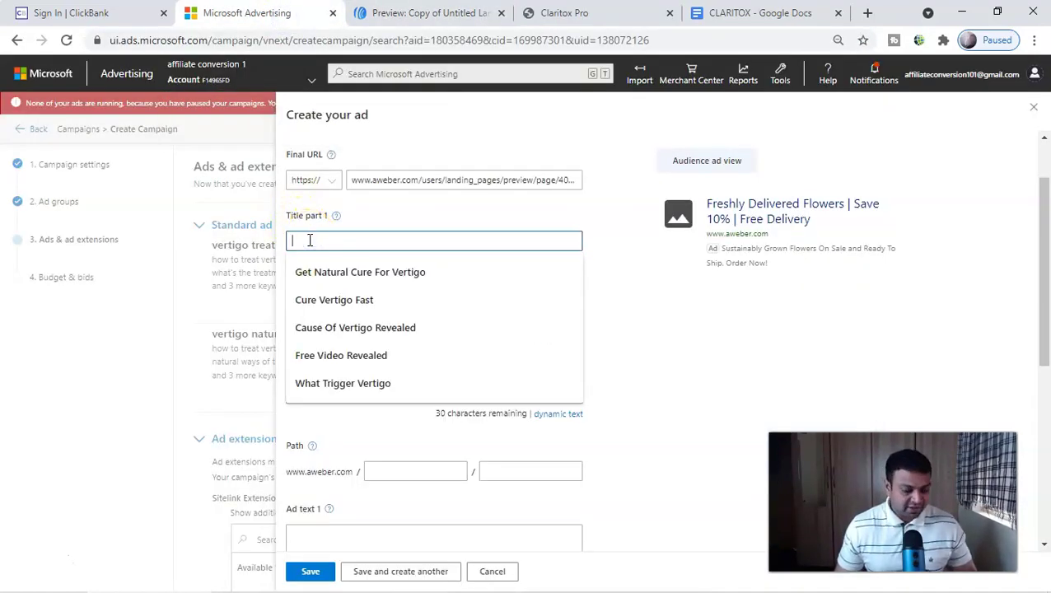
pyautogui.write('Free Video Revealed')
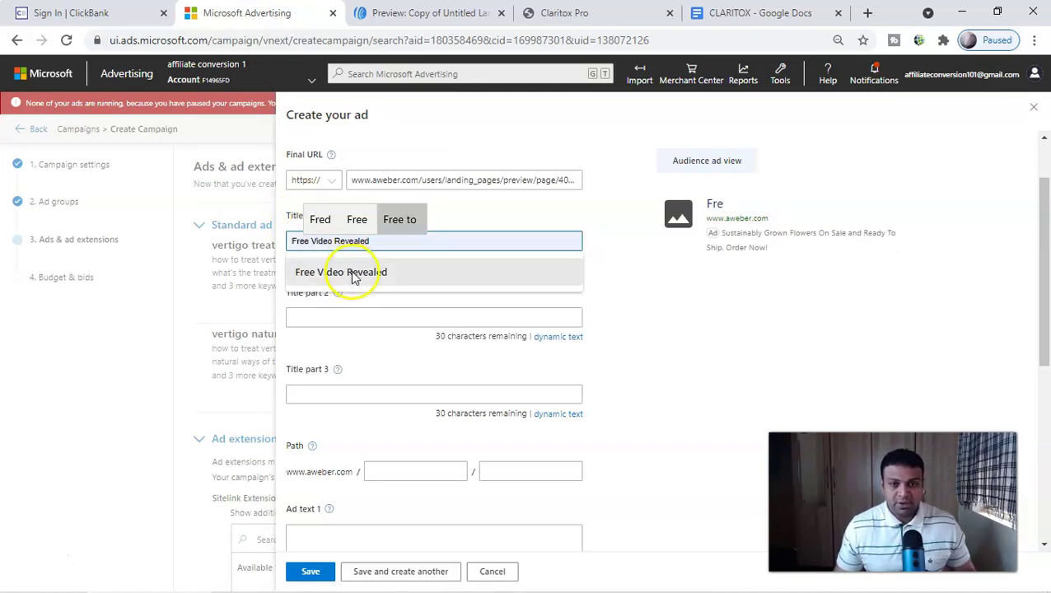
pyautogui.click(354, 276)
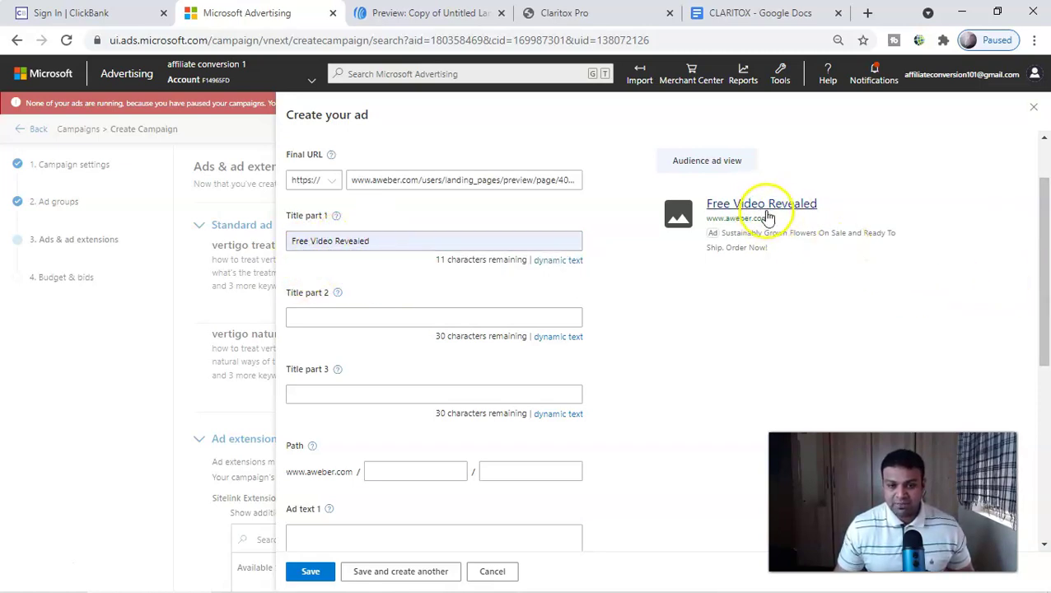
# Consult the keyword note and set the ad's title part 2 to "What trigger vertigo".
pyautogui.click(310, 320)
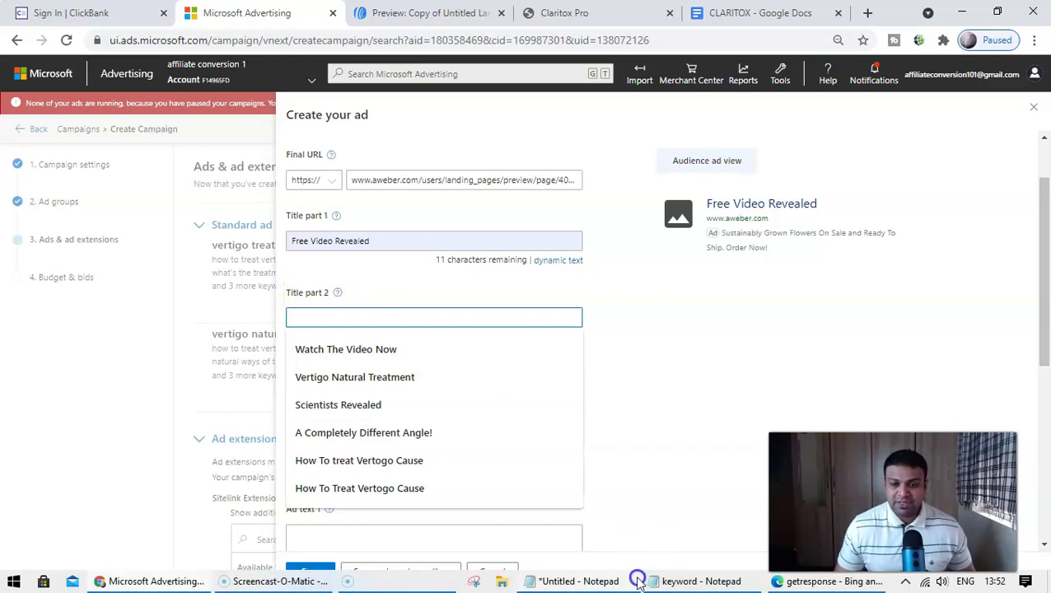
pyautogui.click(581, 581)
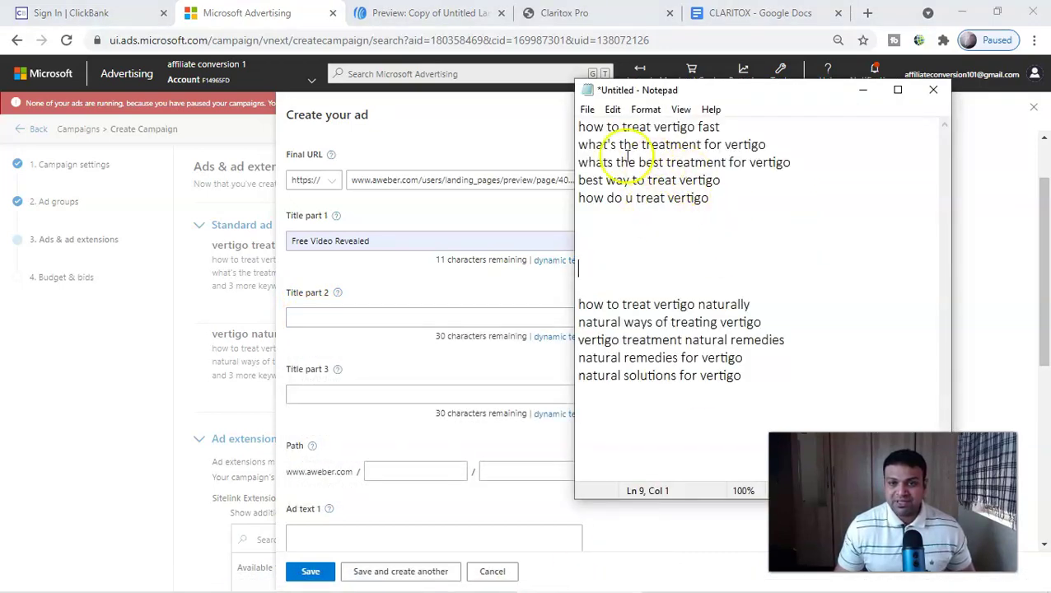
pyautogui.click(338, 315)
pyautogui.rightClick(338, 318)
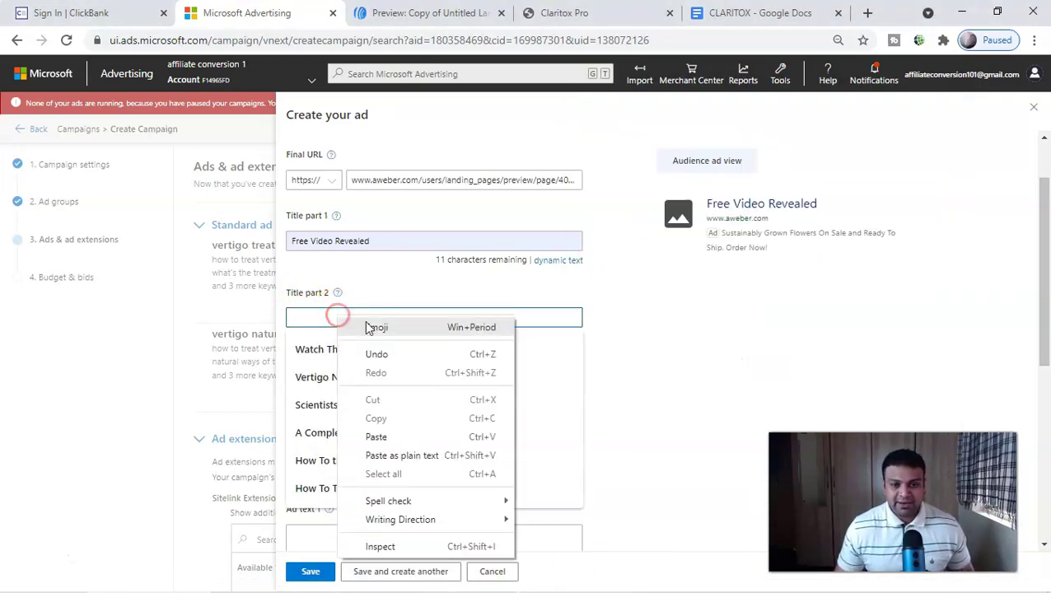
pyautogui.click(380, 439)
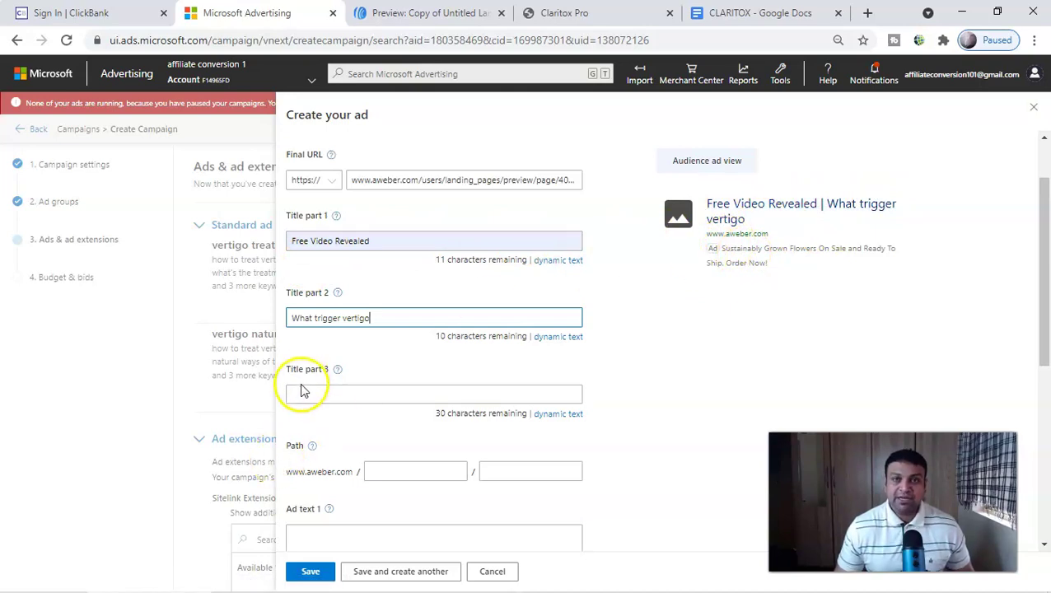
# Set the ad's title part 3 to "how to treat vertigo fast".
pyautogui.click(352, 394)
pyautogui.rightClick(354, 396)
pyautogui.click(392, 272)
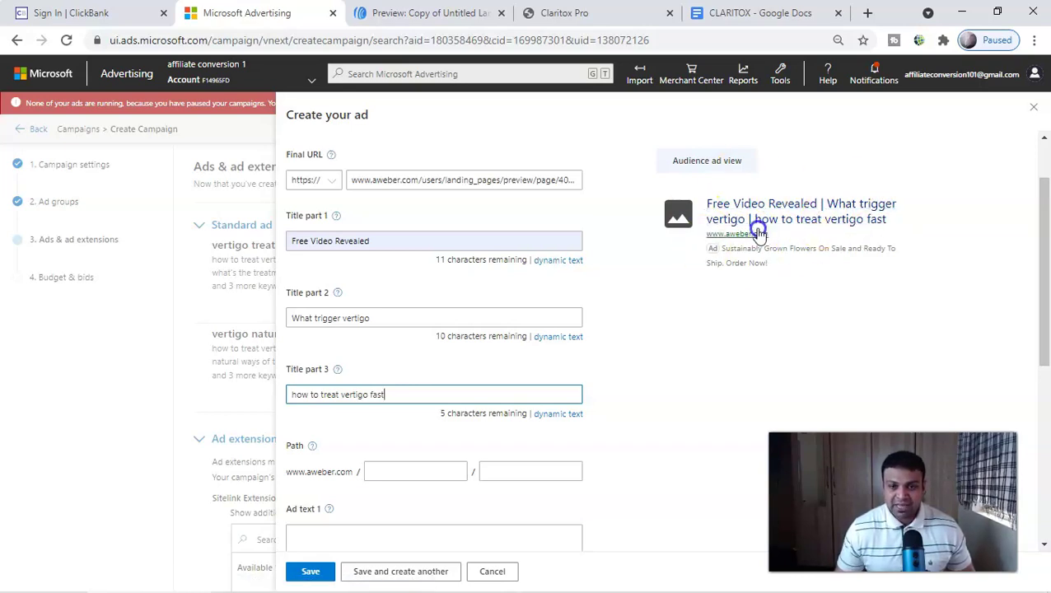
# Fill ad text 1 with the landing page headline "Free Video Revealed A Breakthrough Method Addresses Vertigo From A Completely Different Angle".
pyautogui.scroll(-1, 641, 363)
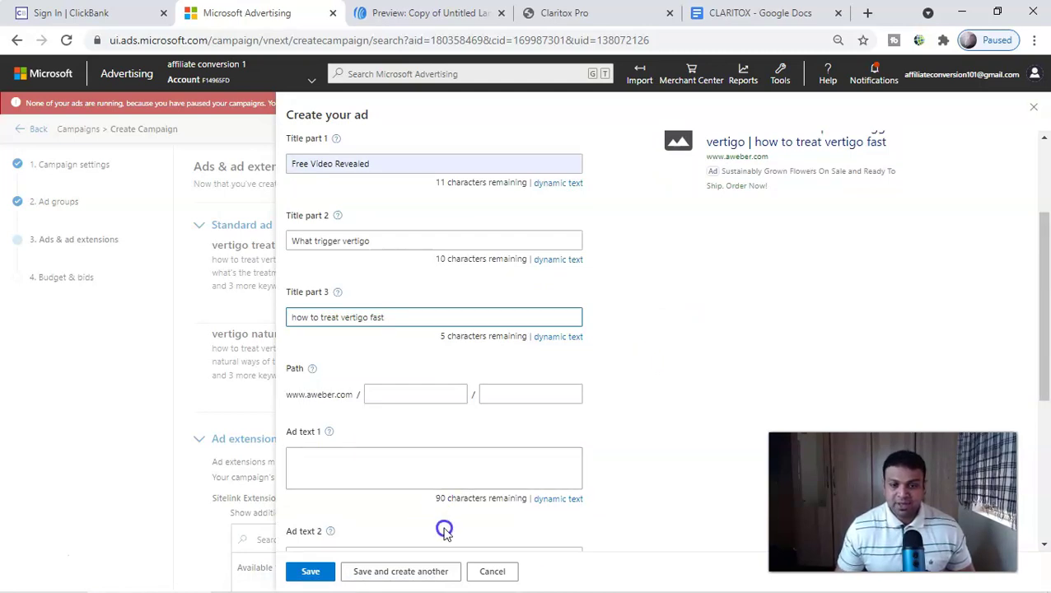
pyautogui.click(399, 10)
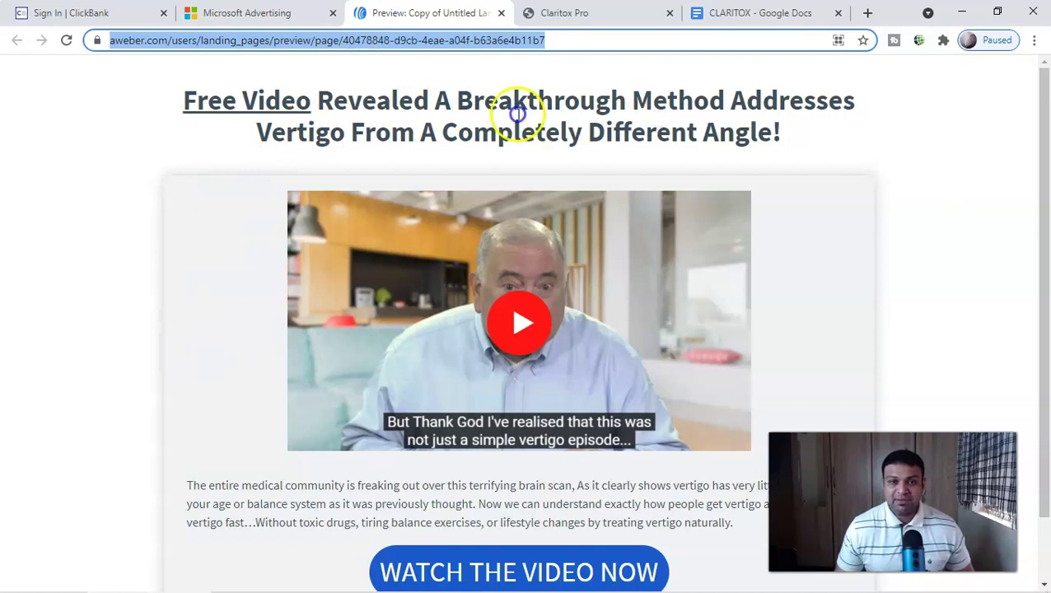
pyautogui.click(710, 156)
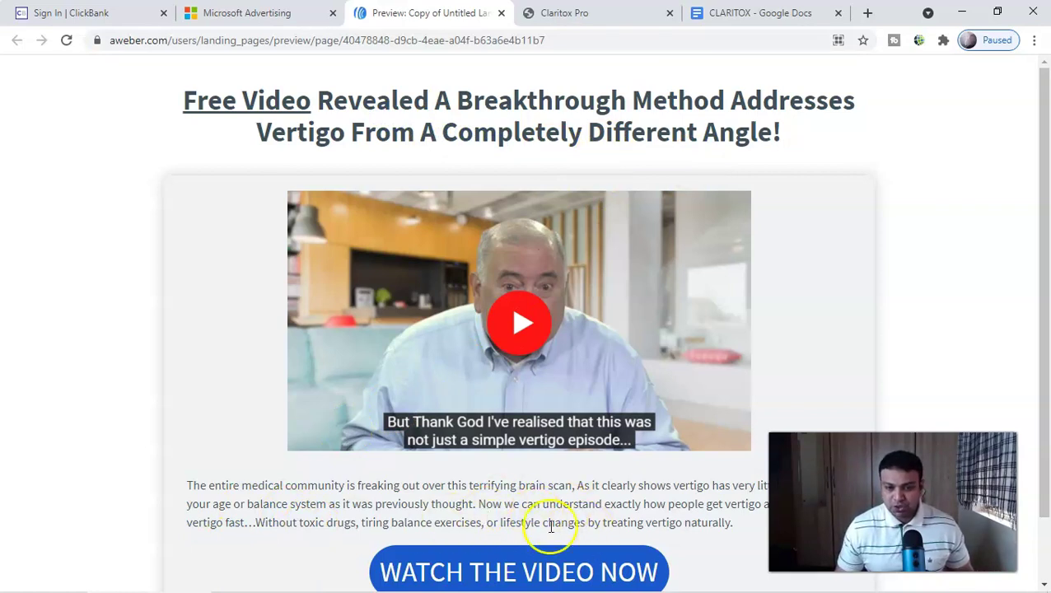
pyautogui.click(272, 12)
pyautogui.click(339, 453)
pyautogui.rightClick(340, 454)
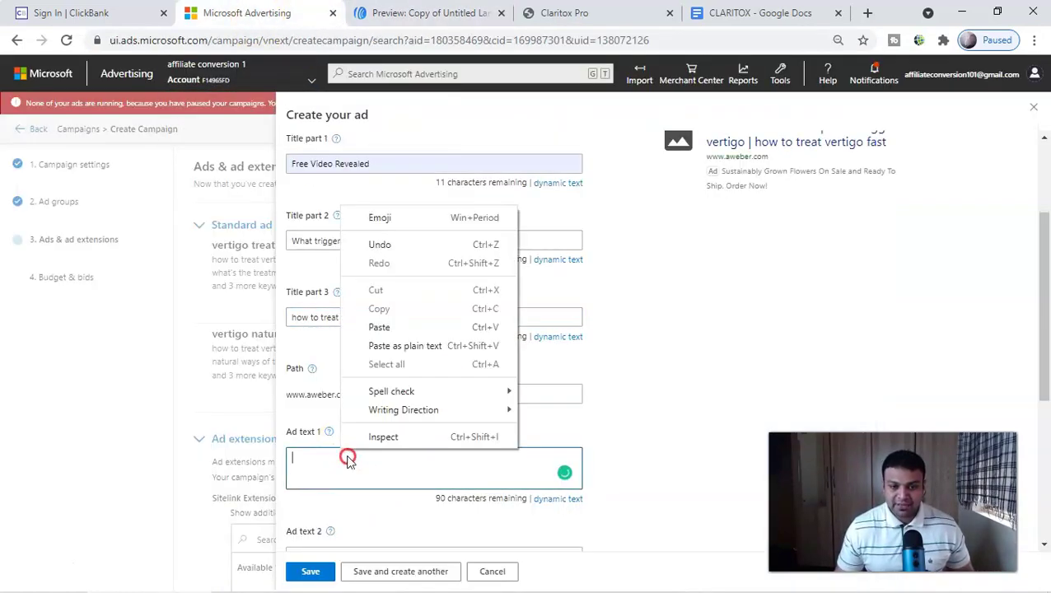
pyautogui.click(377, 328)
pyautogui.scroll(-1, 622, 410)
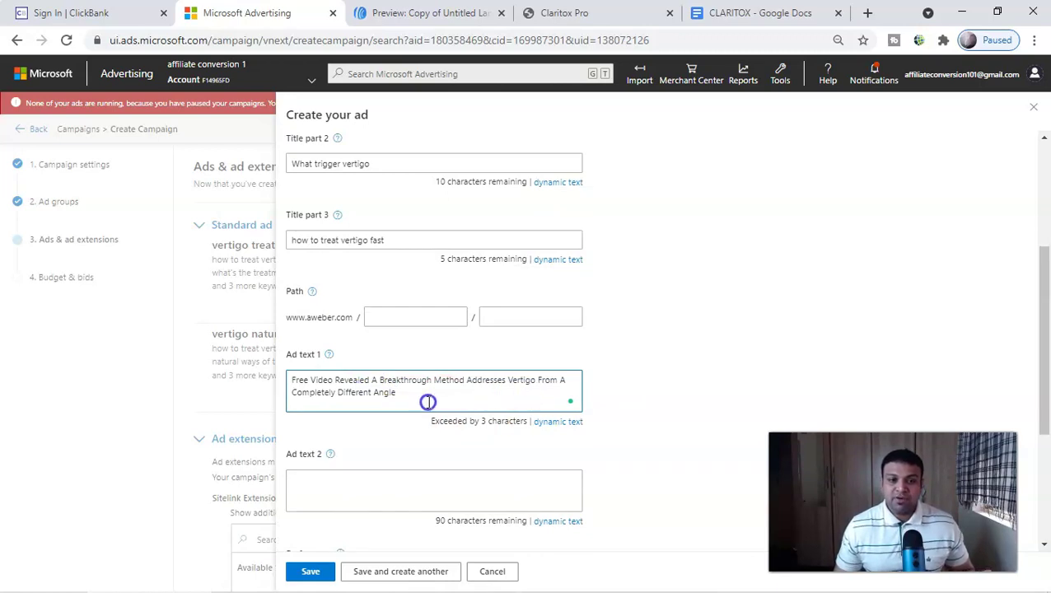
pyautogui.scroll(2, 462, 400)
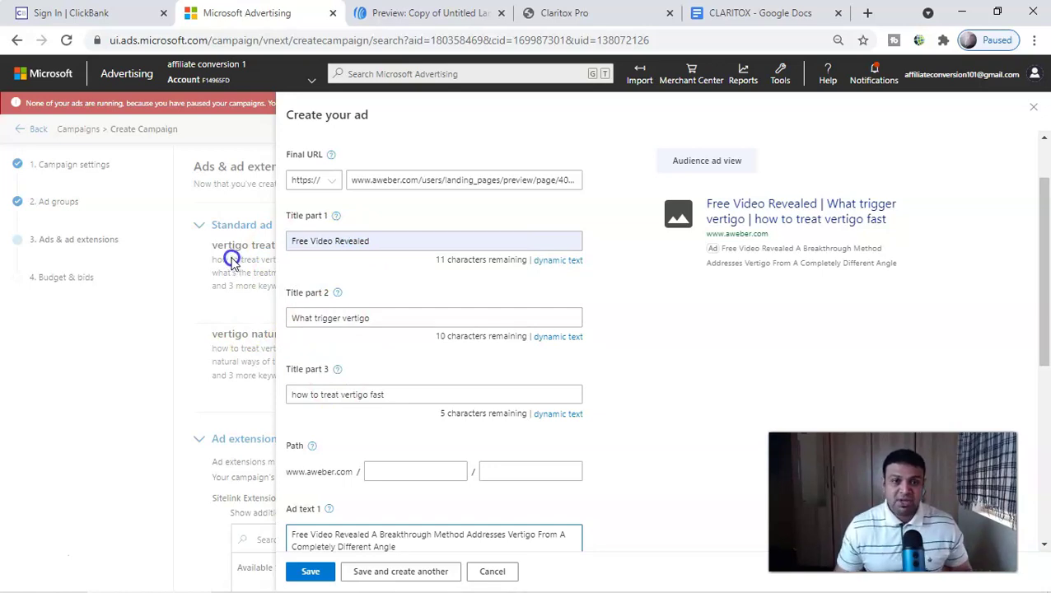
# Set the ad's display path to "free" and "video" and check the ad preview.
pyautogui.scroll(-1, 363, 388)
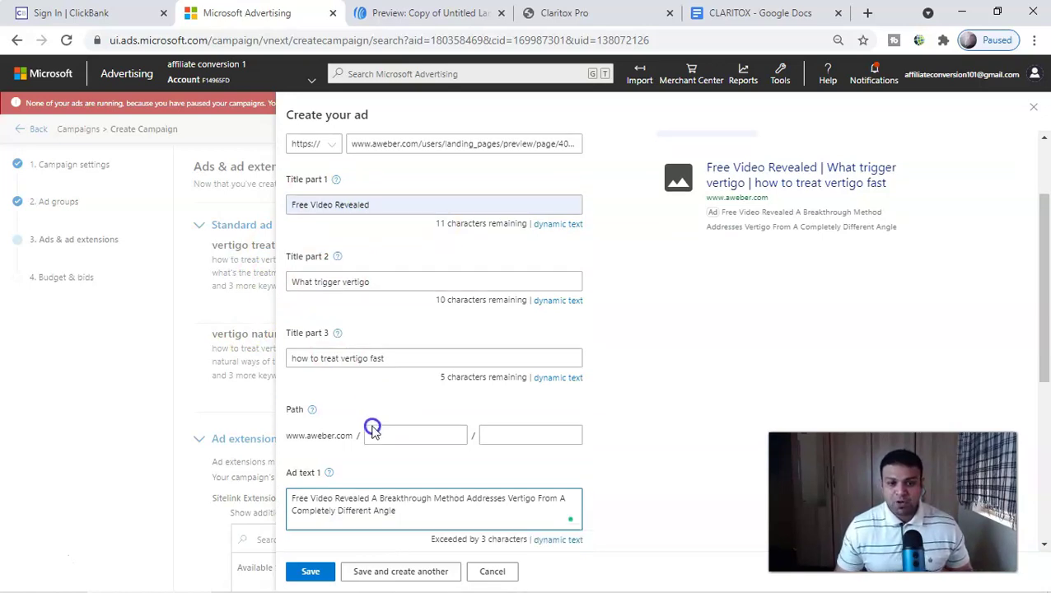
pyautogui.scroll(-2, 393, 375)
pyautogui.click(389, 247)
pyautogui.write('free')
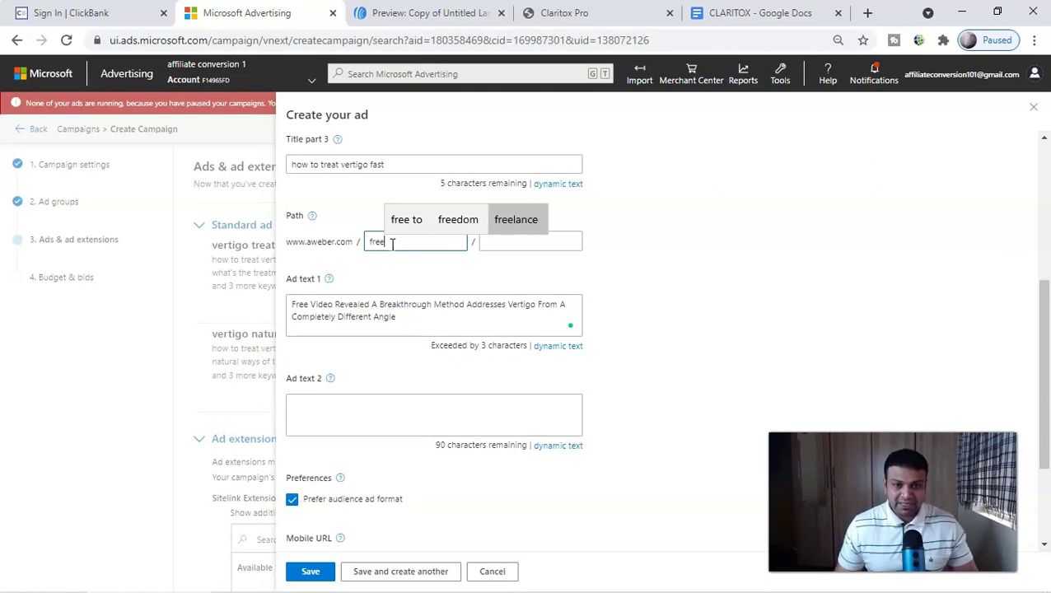
pyautogui.click(504, 241)
pyautogui.write('video')
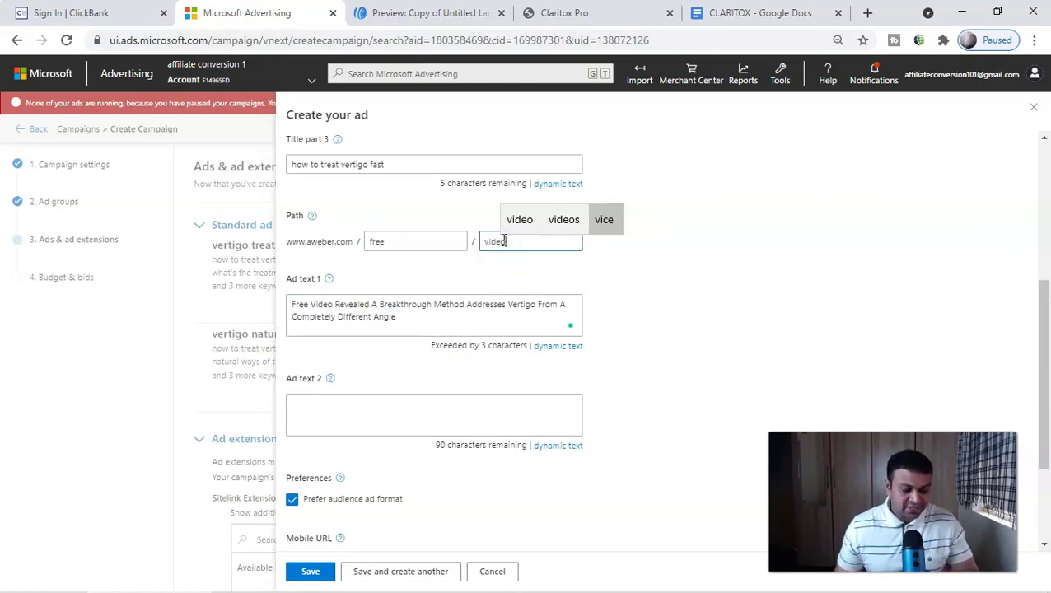
pyautogui.click(556, 270)
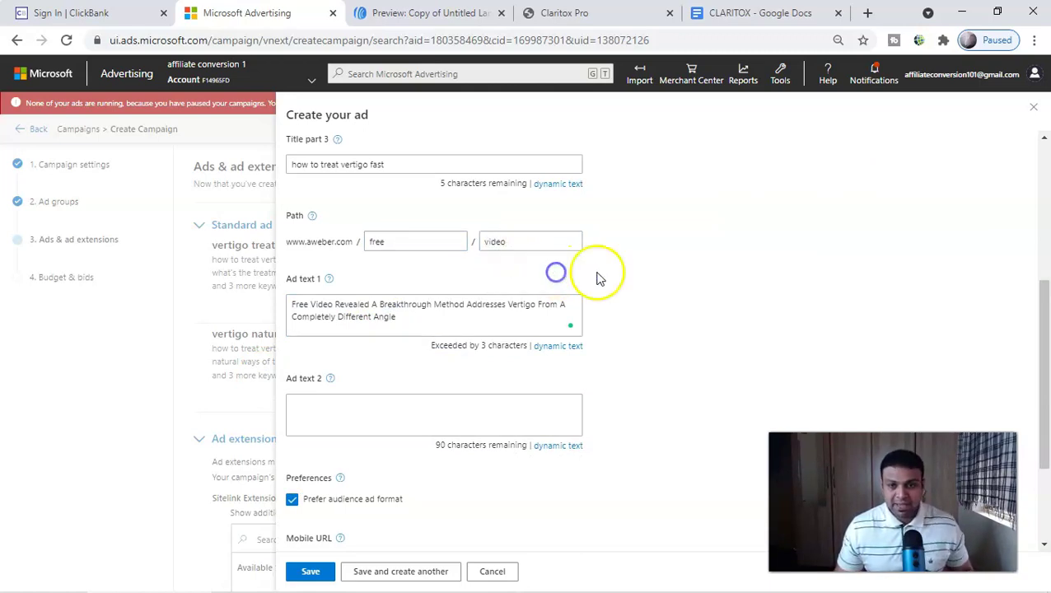
pyautogui.click(375, 240)
pyautogui.scroll(3, 622, 274)
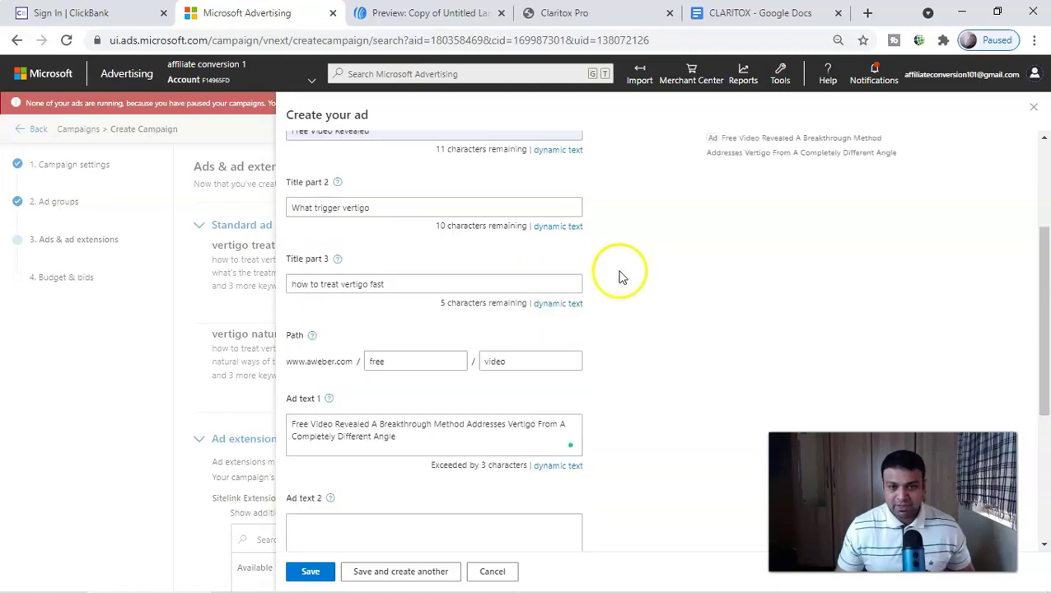
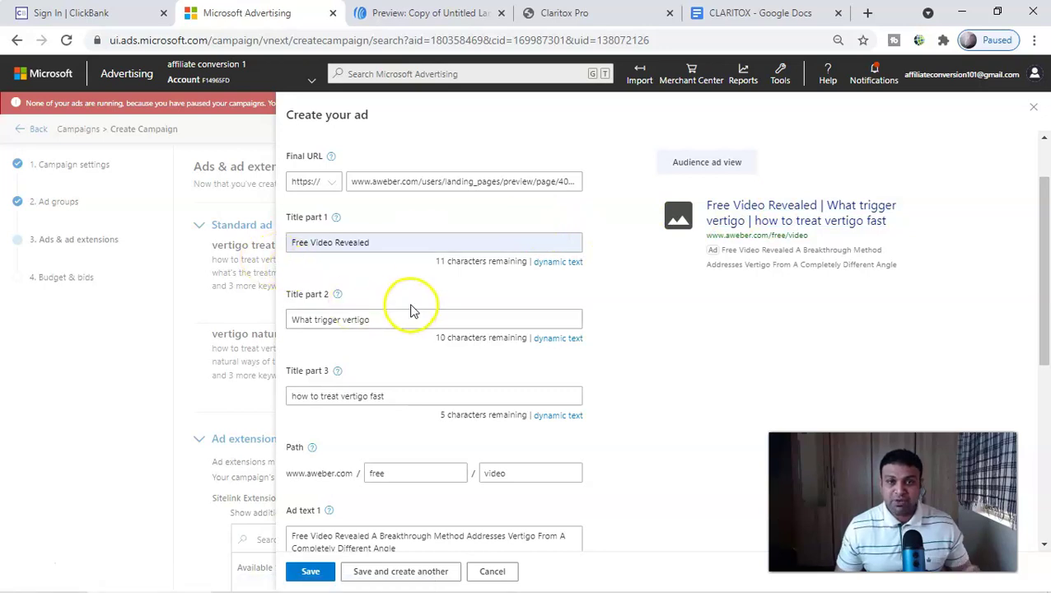
# Compare the keyword note and the landing page with the ad's titles and preview.
pyautogui.click(547, 580)
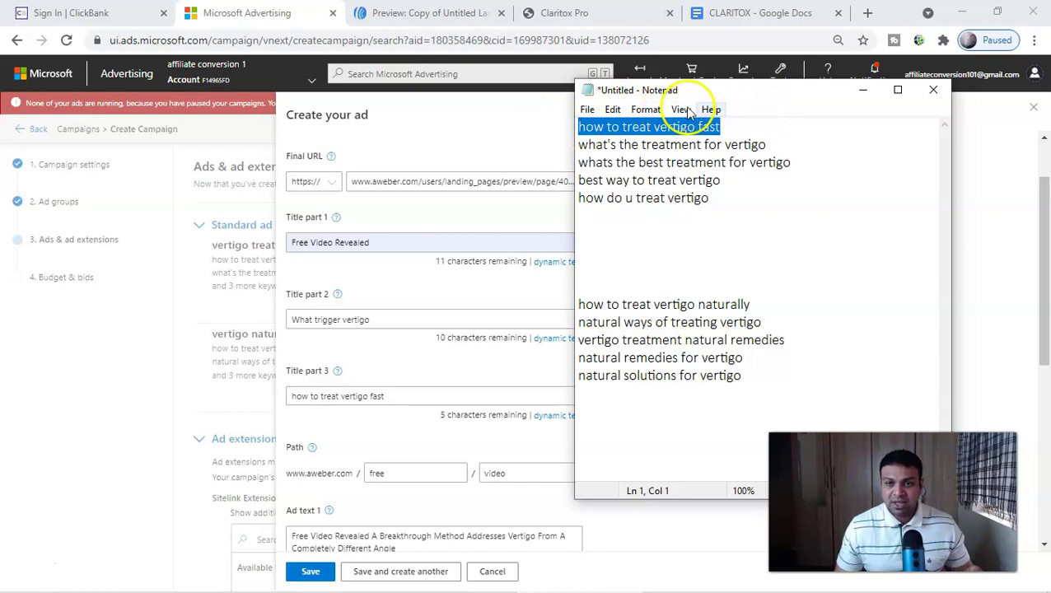
pyautogui.moveTo(750, 97); pyautogui.dragTo(450, 110)
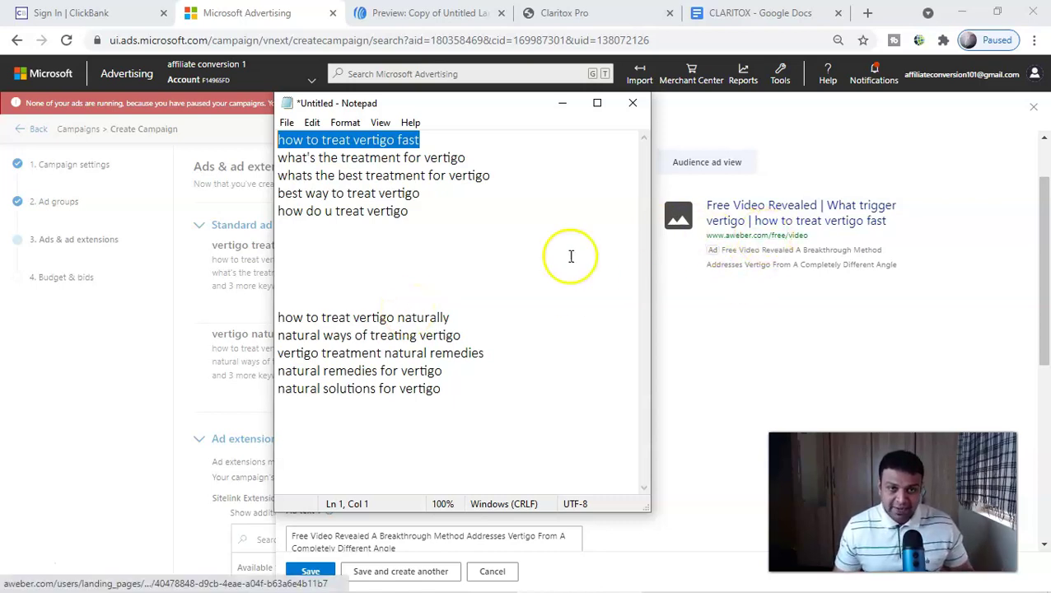
pyautogui.click(396, 14)
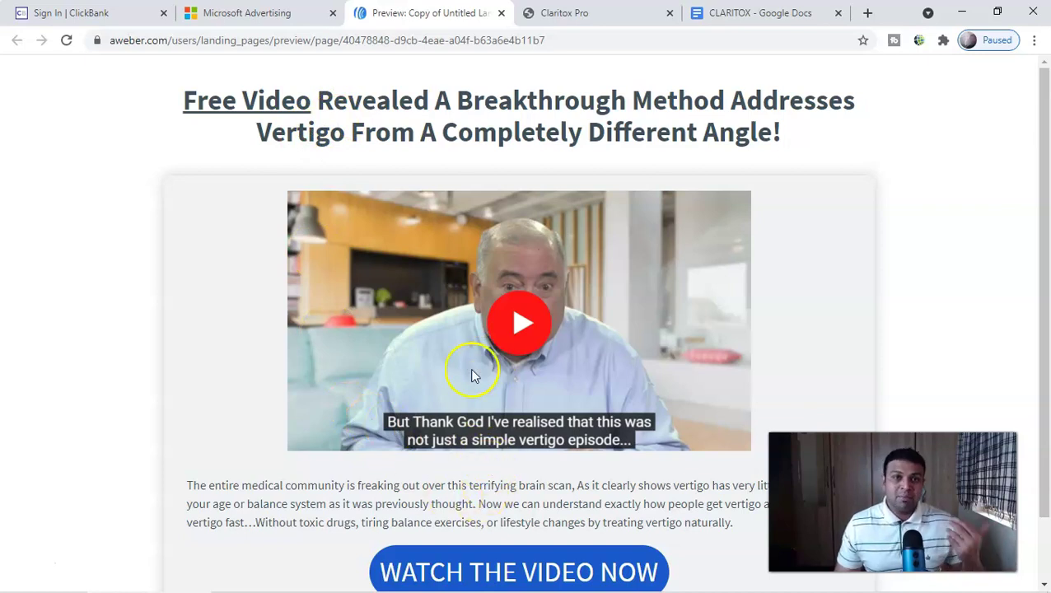
pyautogui.click(276, 17)
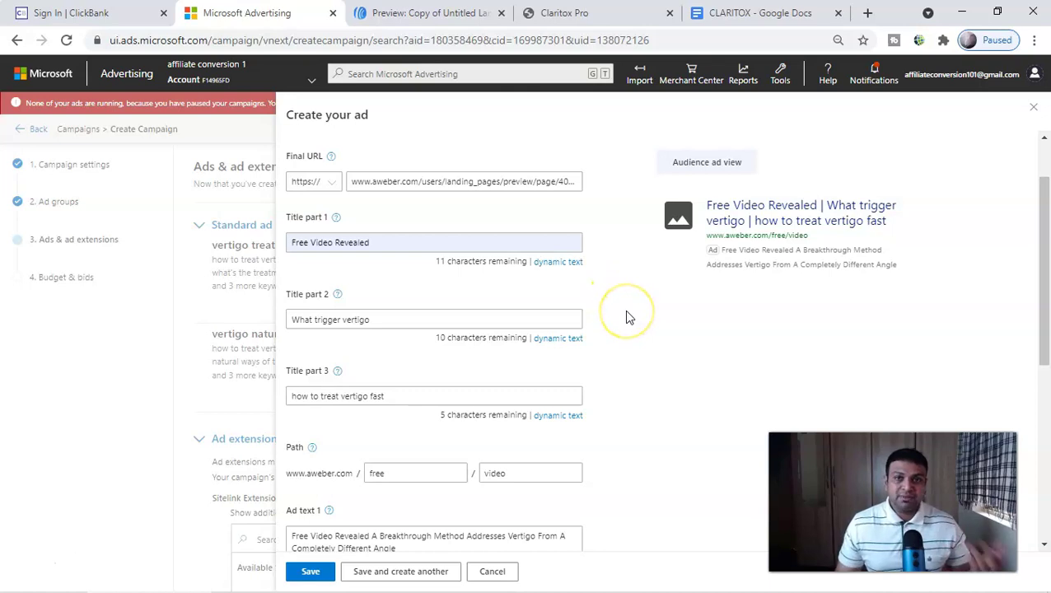
# Review the ad's remaining fields and URL options, and save the expanded text ad in the vertigo treatment ad group.
pyautogui.scroll(-8, 626, 317)
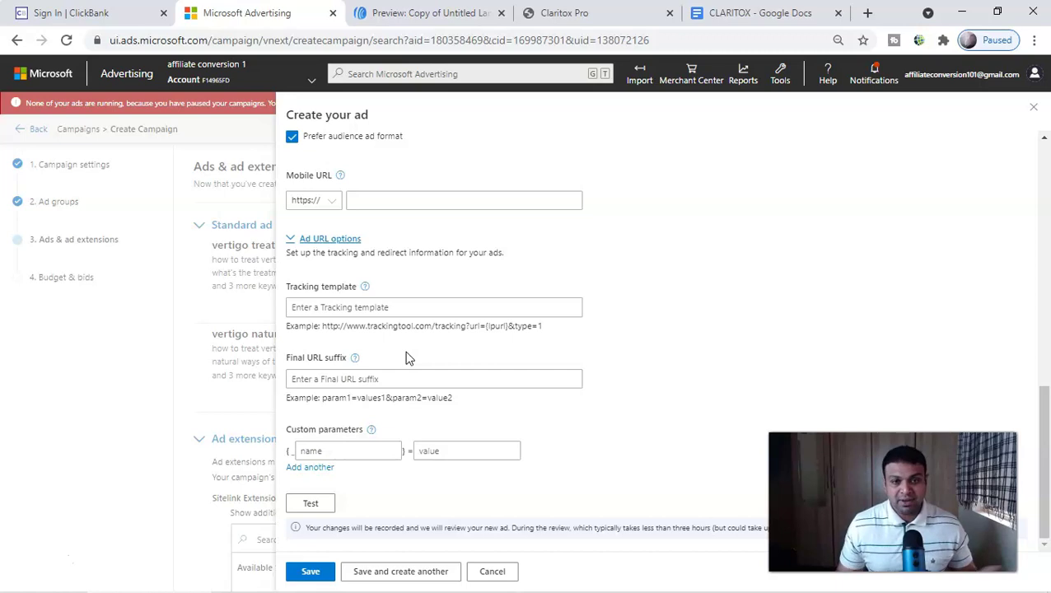
pyautogui.scroll(2, 407, 375)
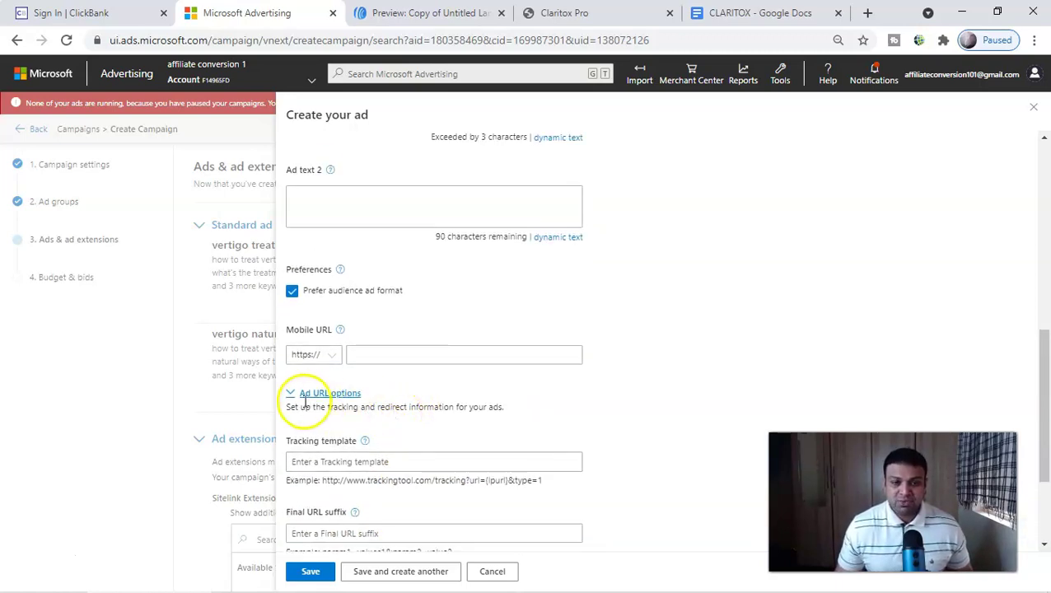
pyautogui.scroll(-2, 434, 395)
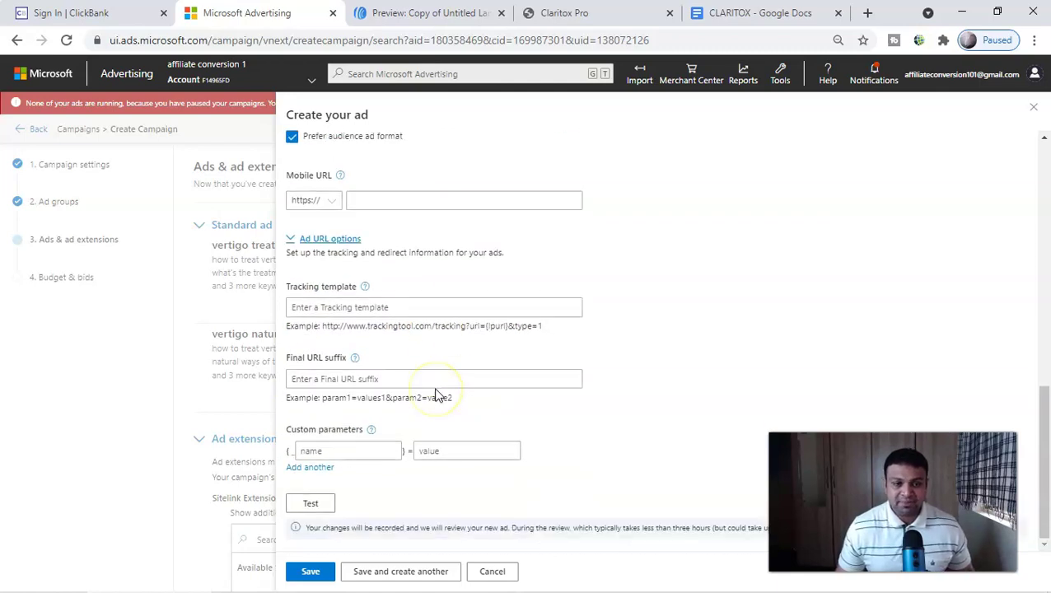
pyautogui.scroll(3, 420, 412)
pyautogui.scroll(5, 427, 431)
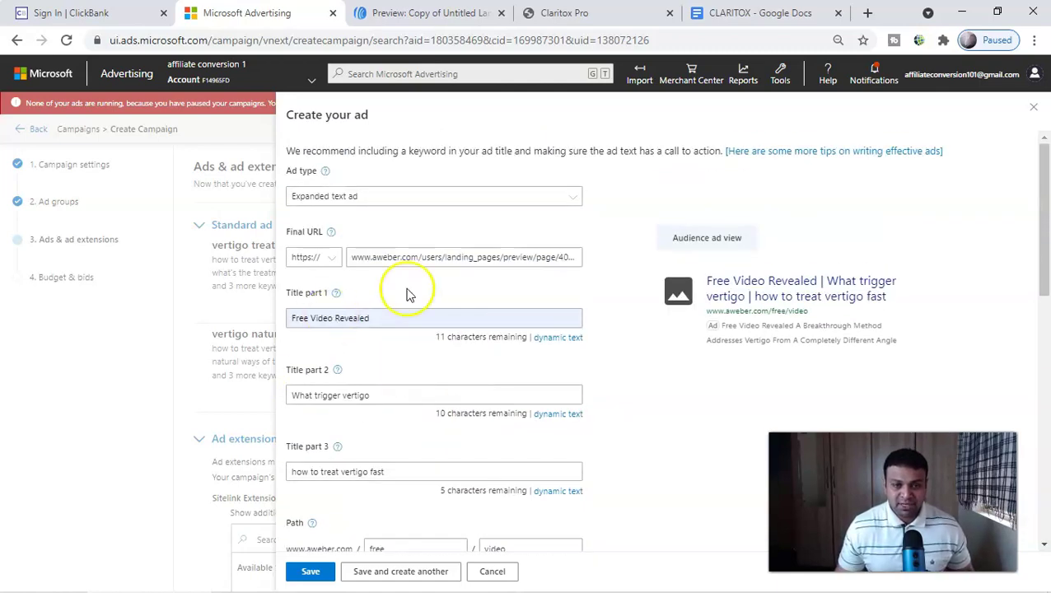
pyautogui.click(375, 576)
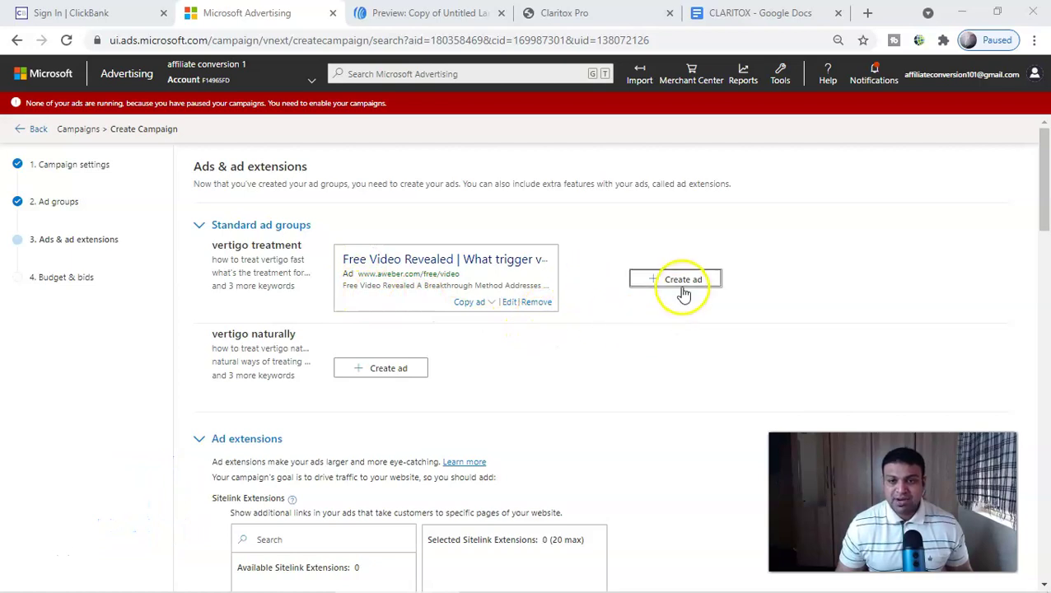
# Copy the saved ad into the vertigo treatment ad group as a second ad.
pyautogui.click(489, 303)
pyautogui.click(505, 349)
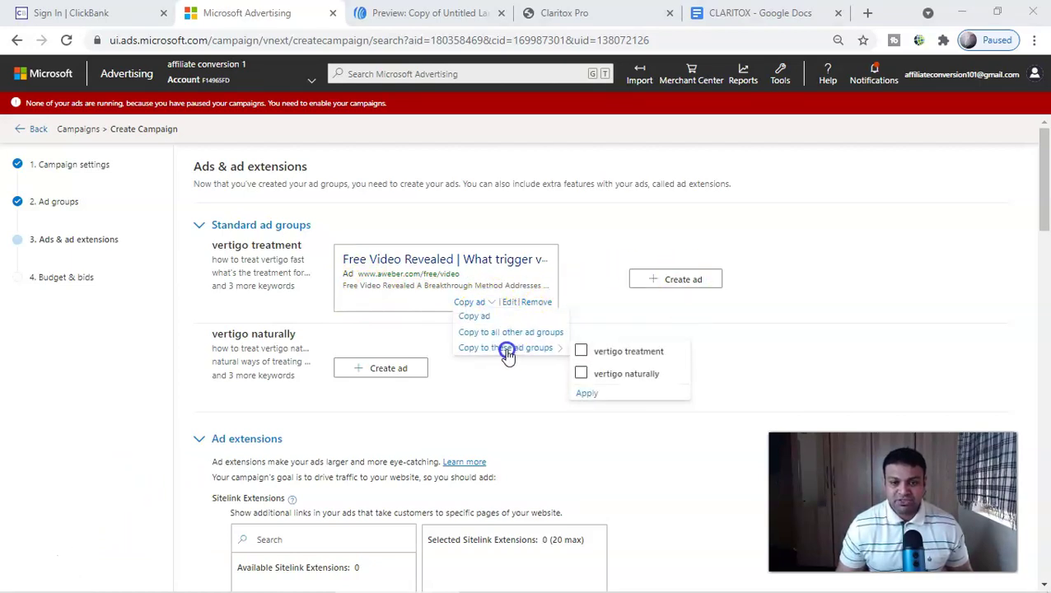
pyautogui.click(630, 353)
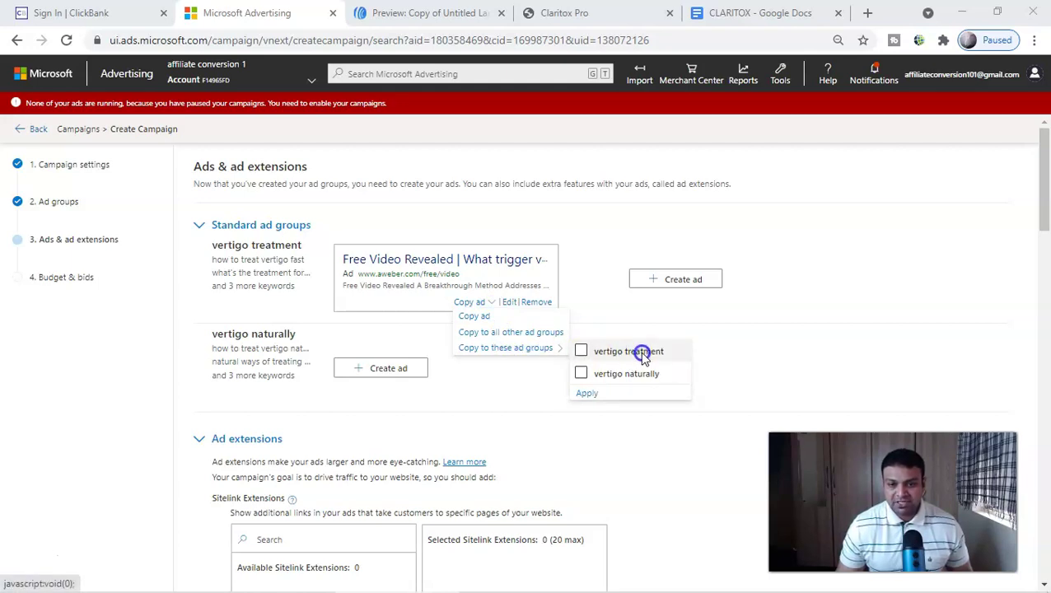
pyautogui.click(643, 353)
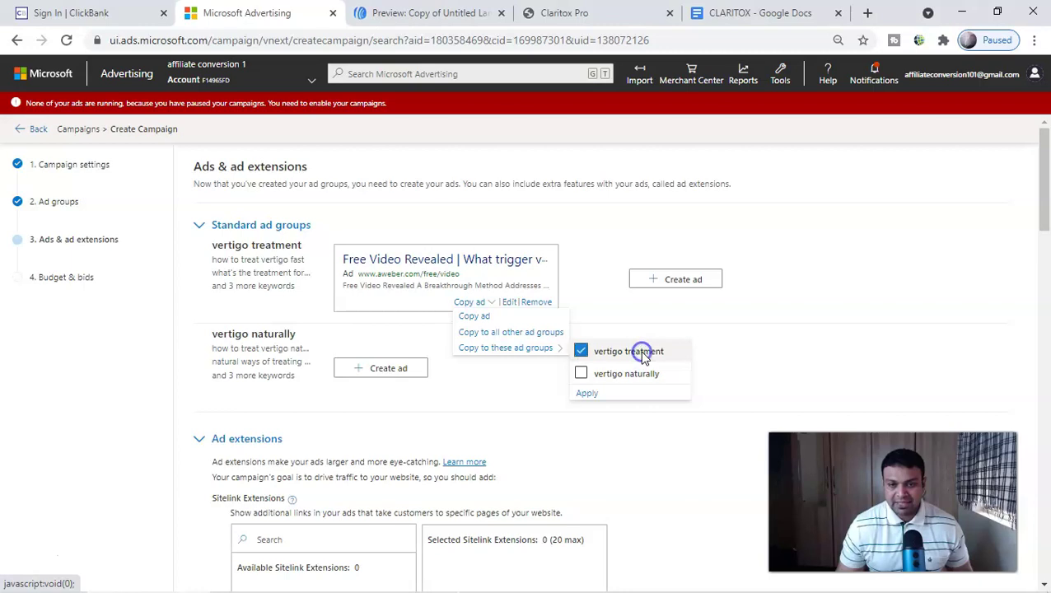
pyautogui.click(585, 394)
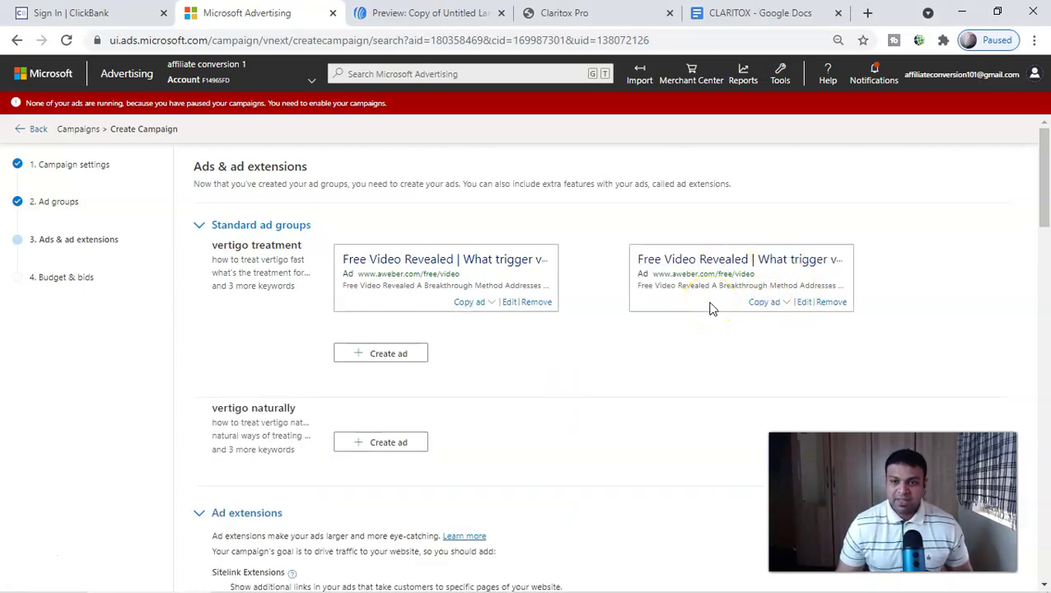
# Edit the copied ad, consult the keyword note and set title part 1 to "best way to treat vertigo".
pyautogui.click(805, 303)
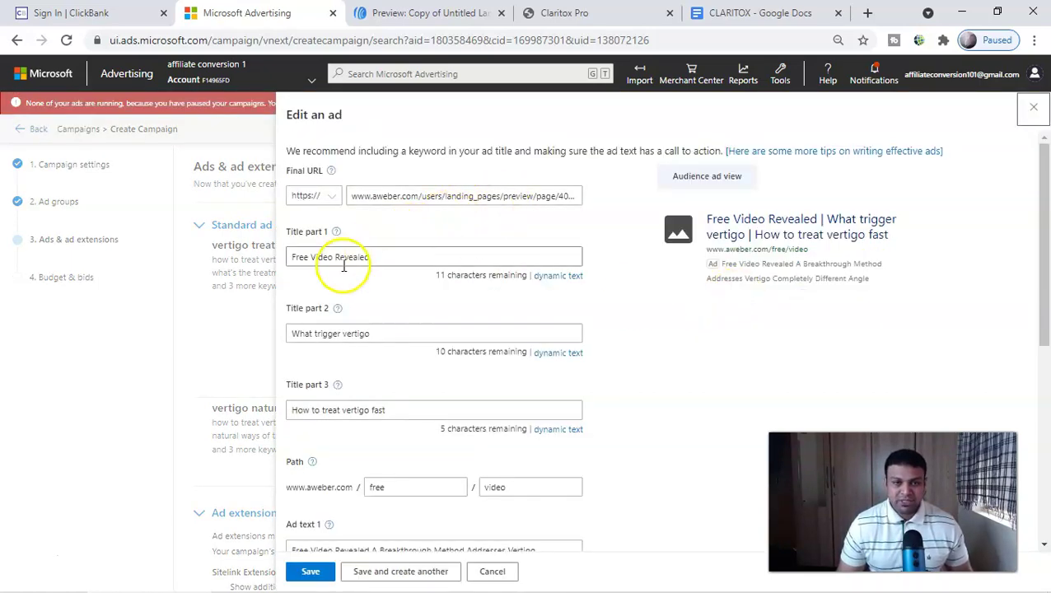
pyautogui.click(396, 258)
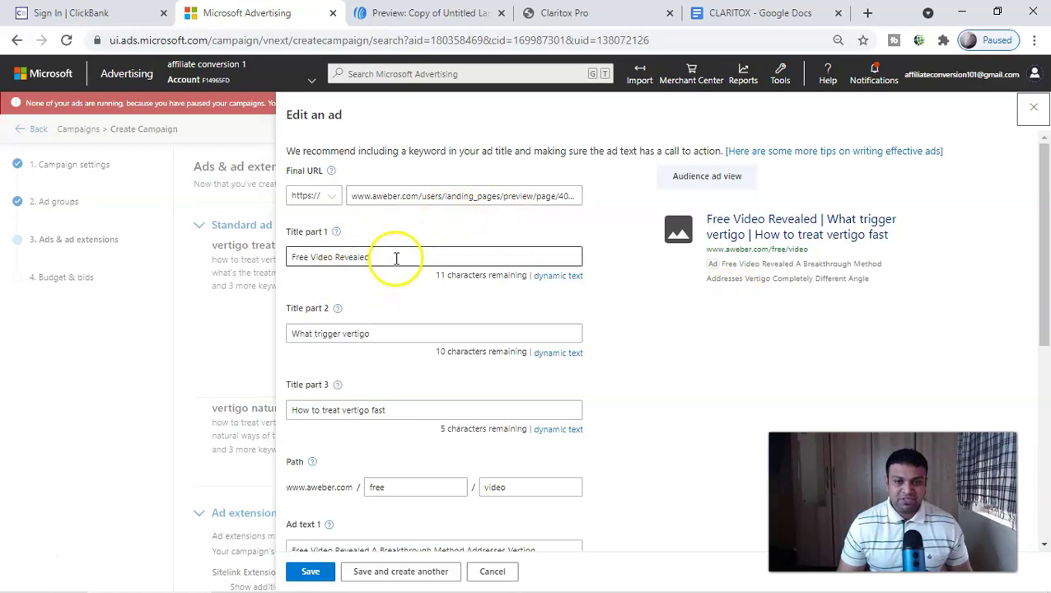
pyautogui.click(551, 582)
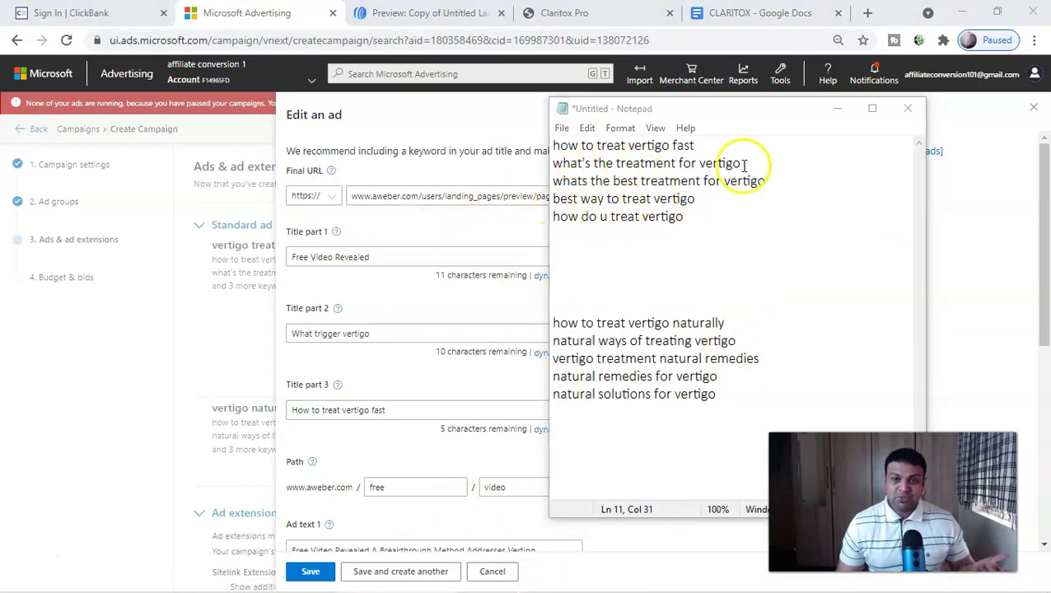
pyautogui.click(837, 109)
pyautogui.click(403, 268)
pyautogui.hotkey('ctrl', 'a')
pyautogui.write('best way to treat vertigo')
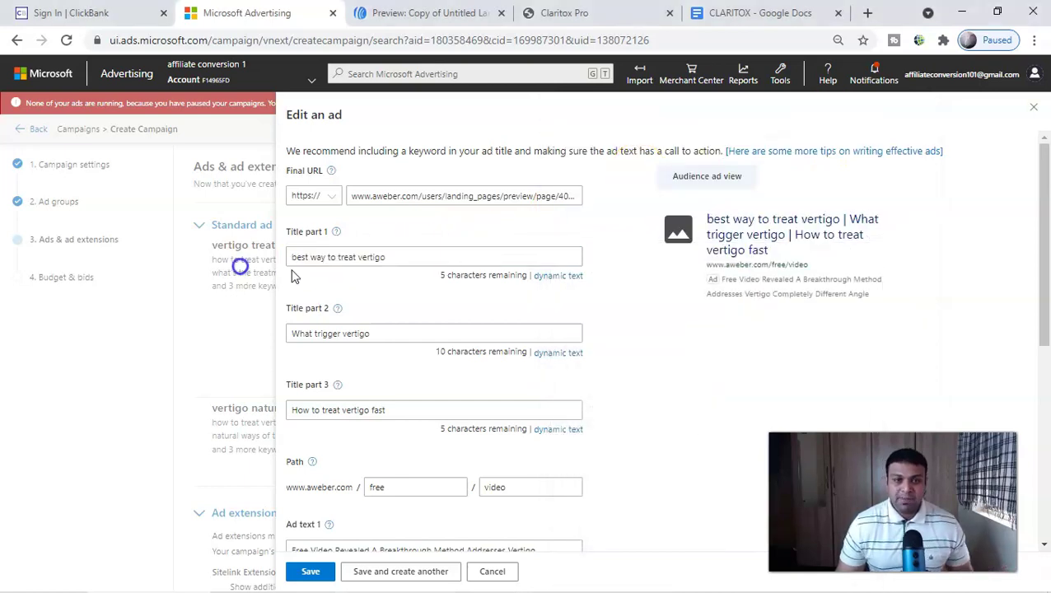
# Check the landing page headline and set the copied ad's title part 2 to "A breakthrough method".
pyautogui.click(345, 338)
pyautogui.click(409, 13)
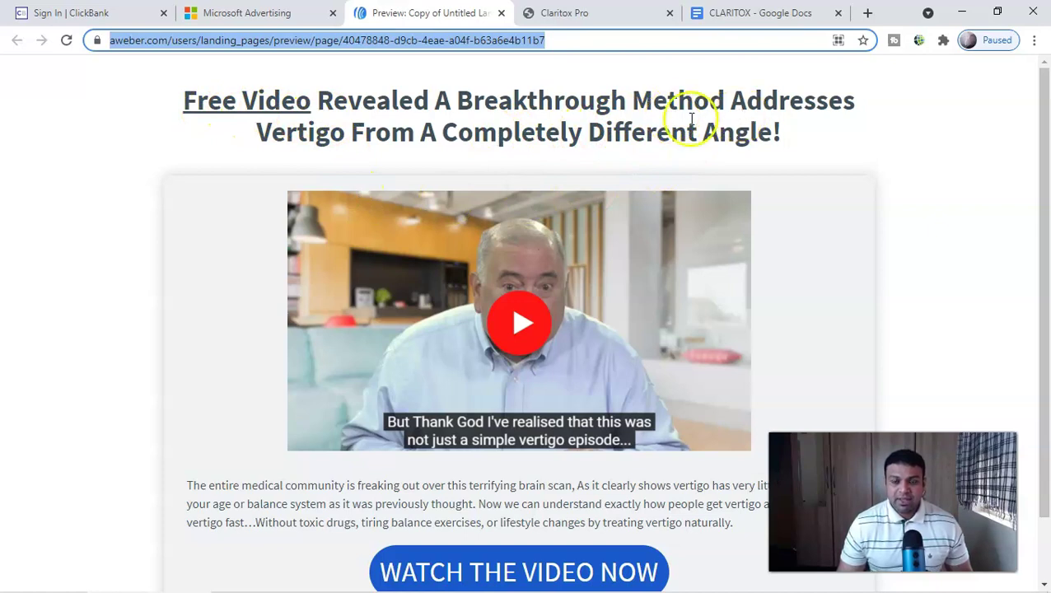
pyautogui.hotkey('ctrl', 'shift', 'Tab')
pyautogui.click(327, 355)
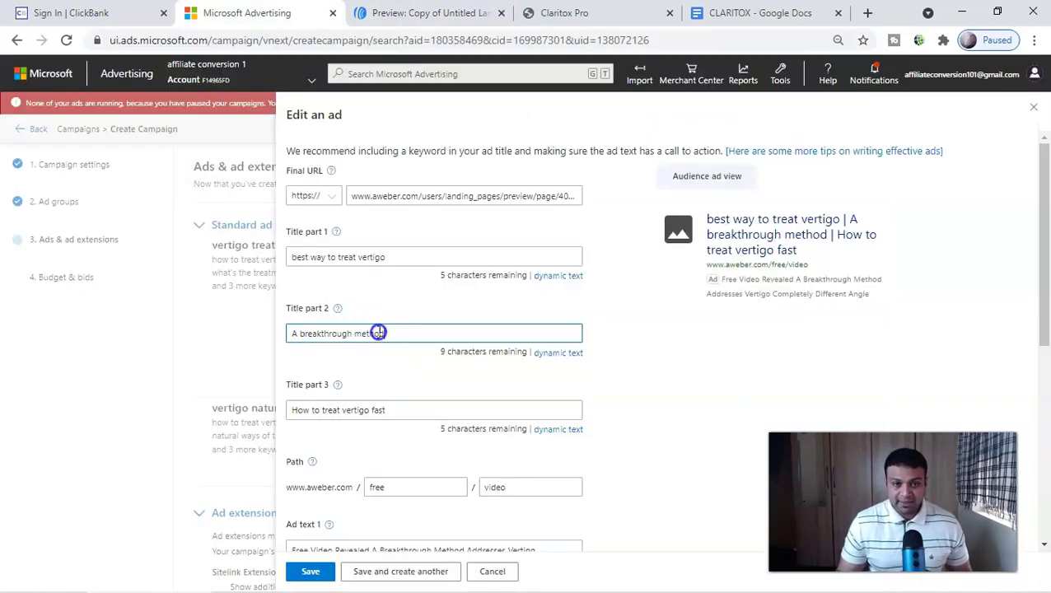
# Set the copied ad's title part 3 to "watch the now" and capitalize title part 1 as "Best way to treat vertigo".
pyautogui.moveTo(392, 410); pyautogui.dragTo(303, 409)
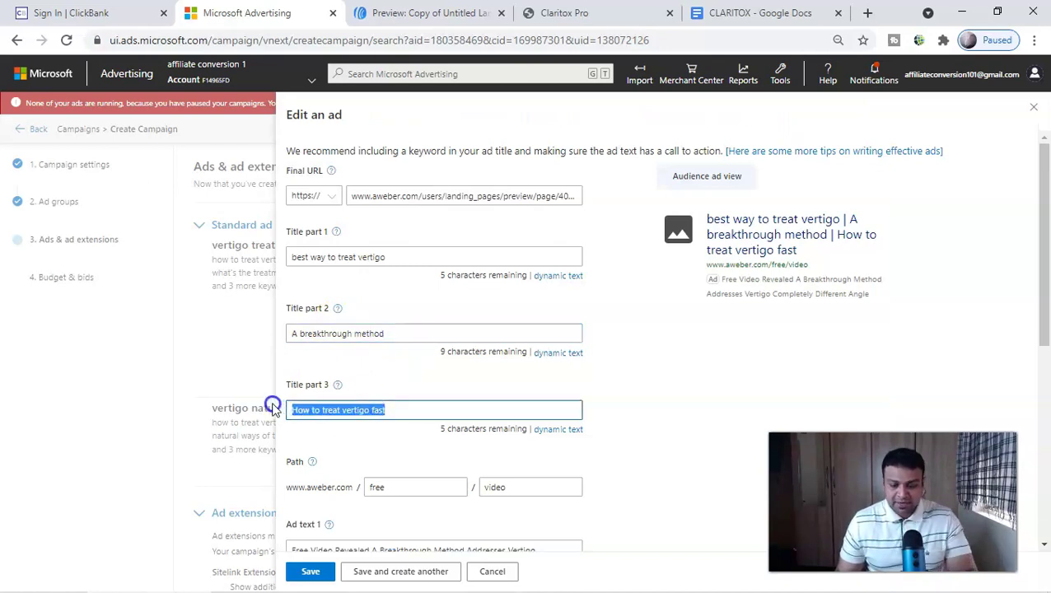
pyautogui.press('BackSpace')
pyautogui.write('watch the now')
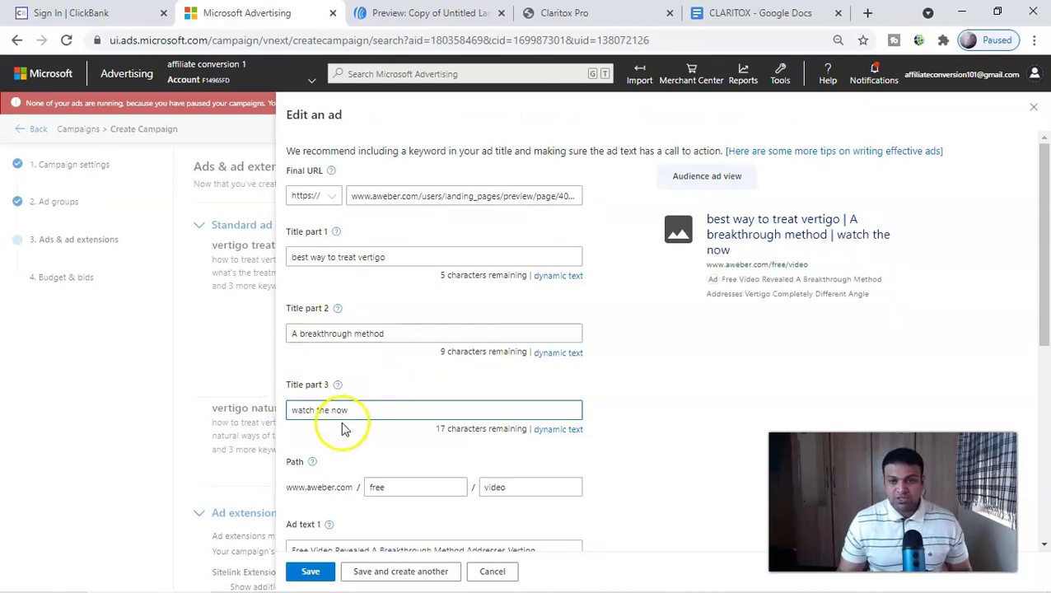
pyautogui.click(295, 257)
pyautogui.press('BackSpace')
pyautogui.write('B')
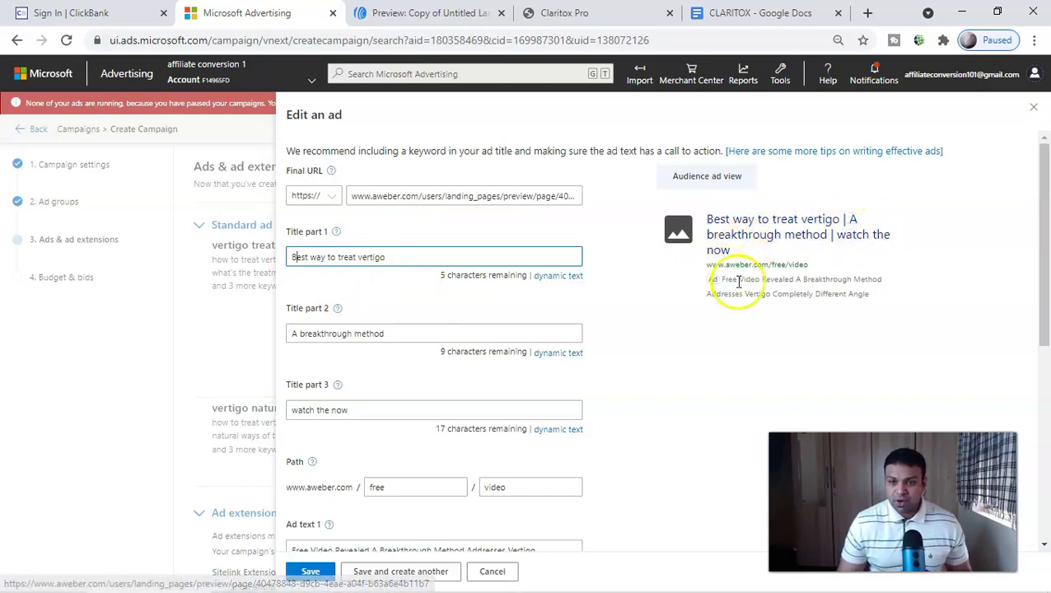
# Review the copied ad's path, ad texts and preview, and save the edited ad.
pyautogui.scroll(-2, 369, 461)
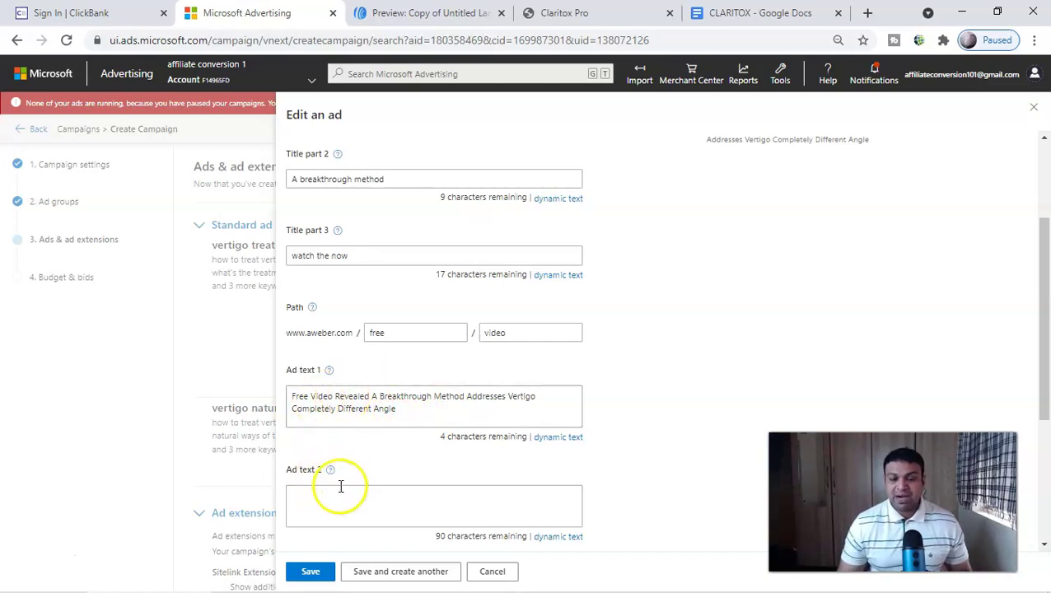
pyautogui.scroll(-3, 420, 466)
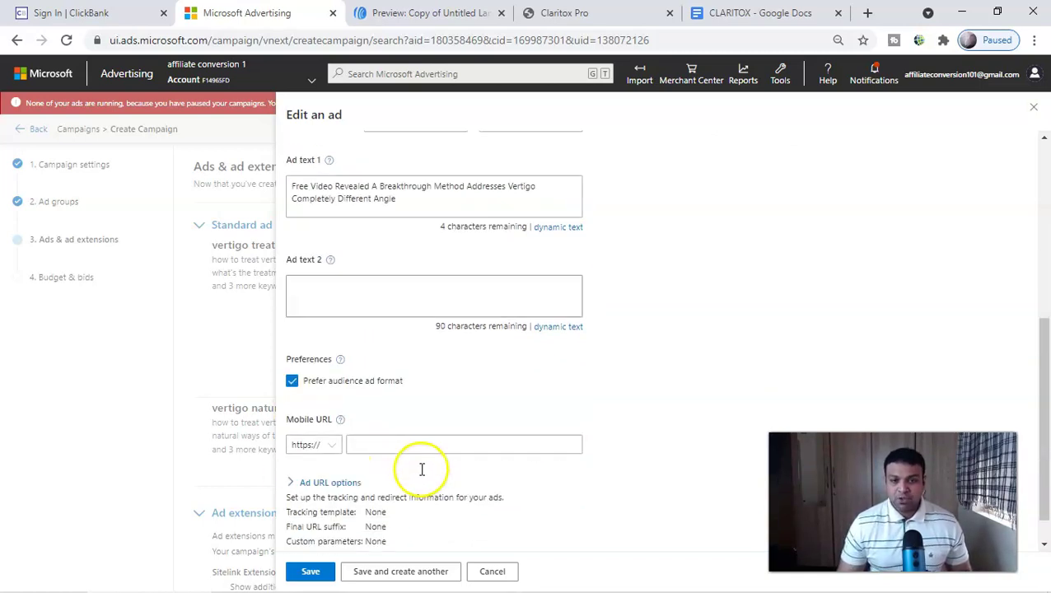
pyautogui.scroll(5, 472, 377)
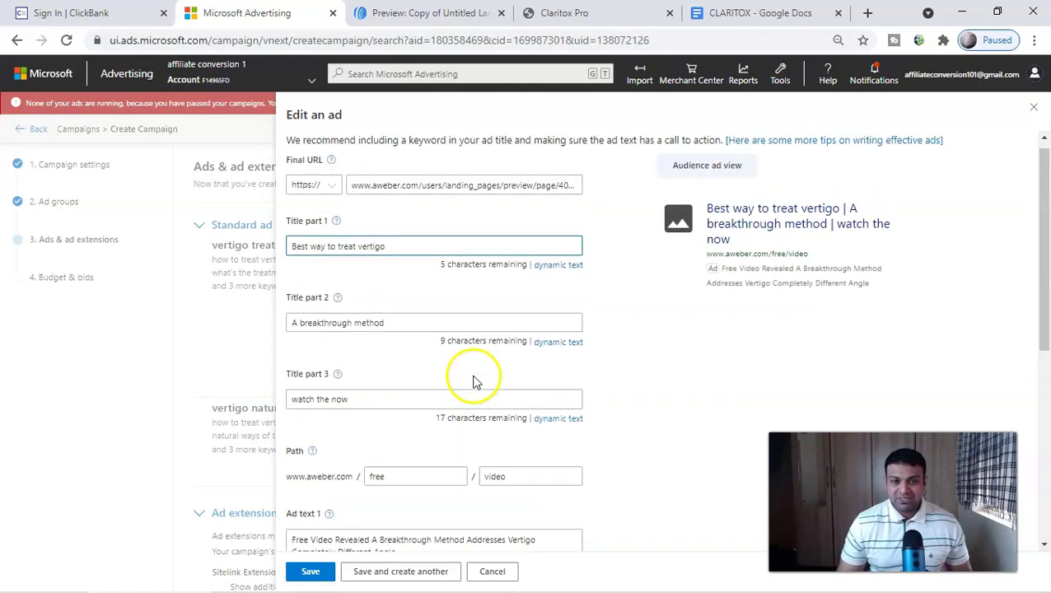
pyautogui.scroll(-5, 471, 430)
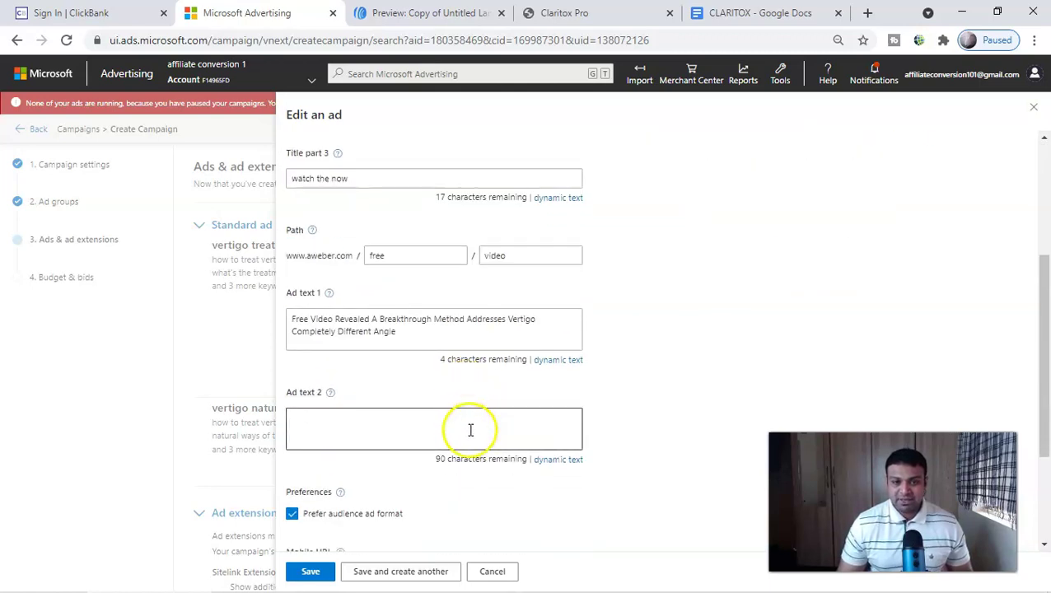
pyautogui.click(405, 577)
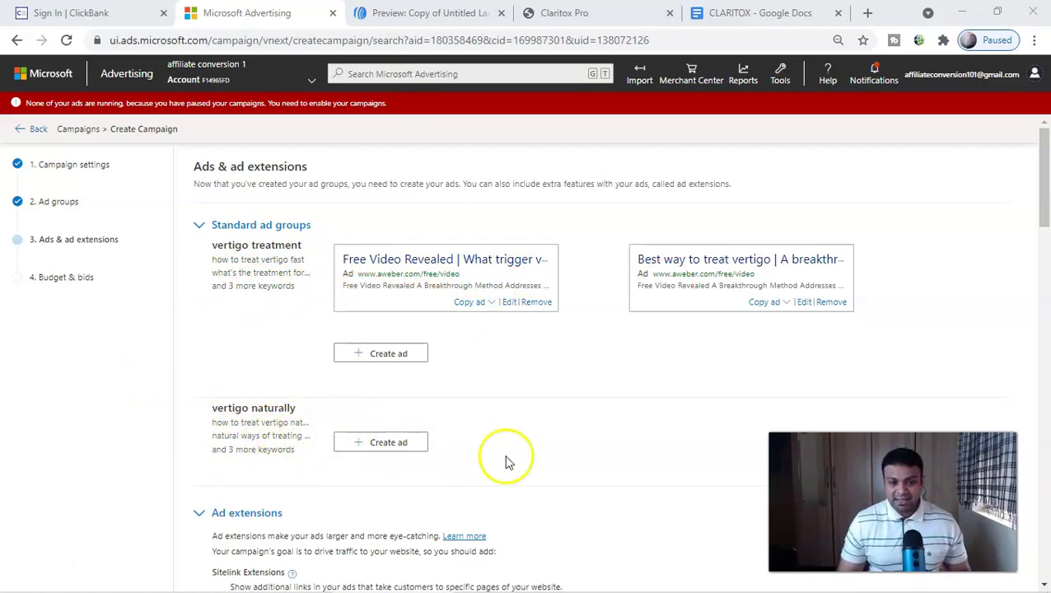
# Check the keyword note, start an expanded text ad in the vertigo naturally ad group, and use the landing page preview address as its final URL.
pyautogui.click(530, 587)
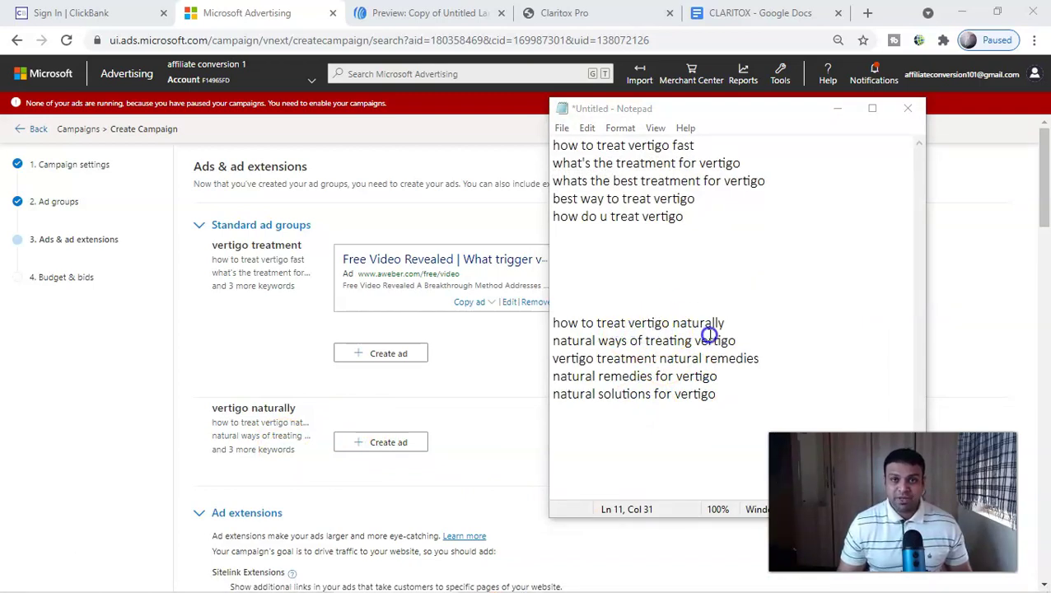
pyautogui.click(410, 444)
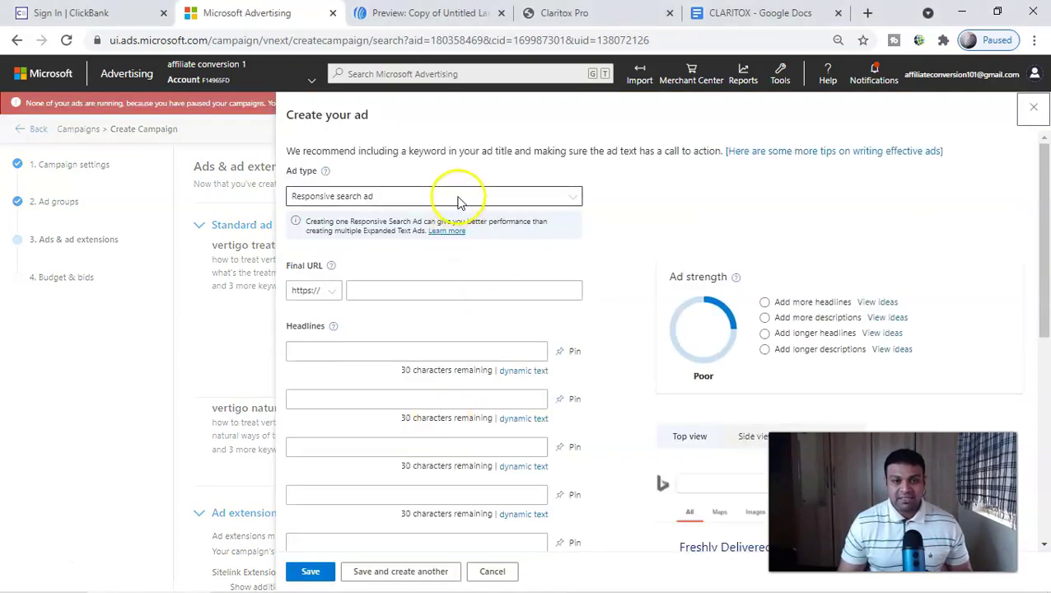
pyautogui.click(457, 198)
pyautogui.click(382, 226)
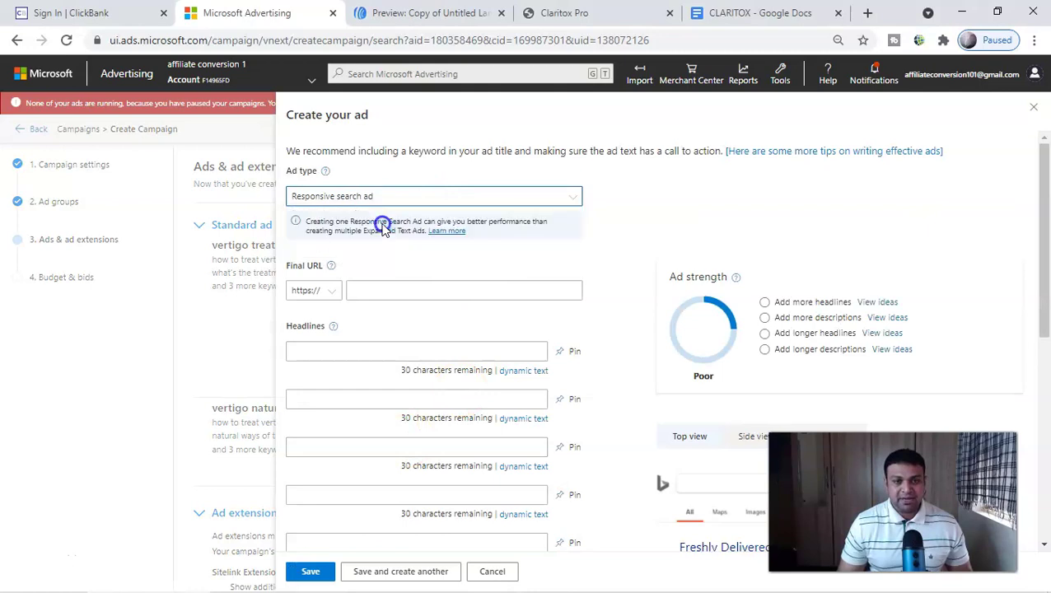
pyautogui.click(418, 12)
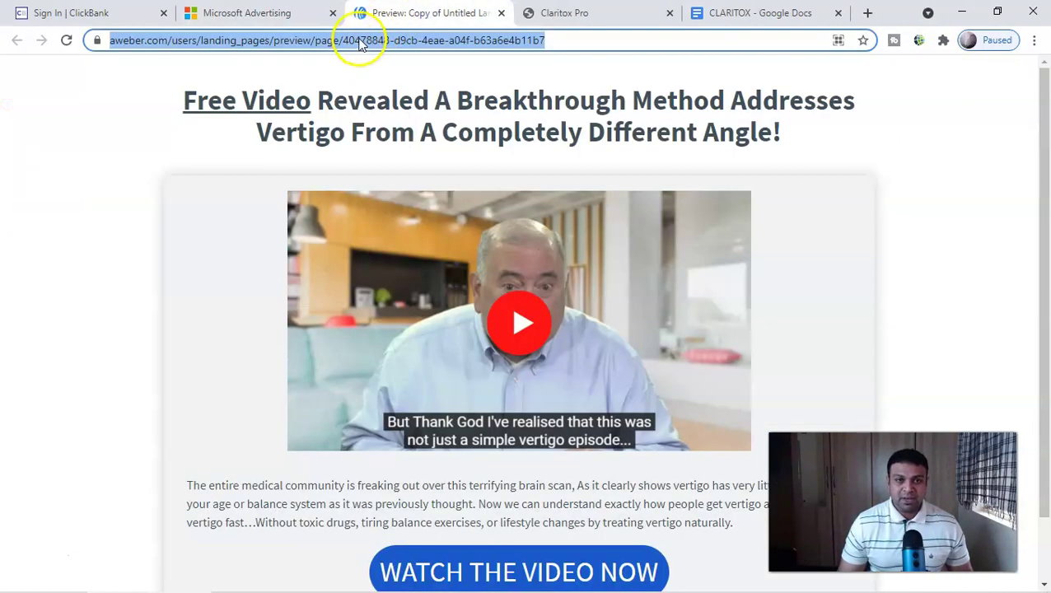
pyautogui.rightClick(363, 40)
pyautogui.click(392, 103)
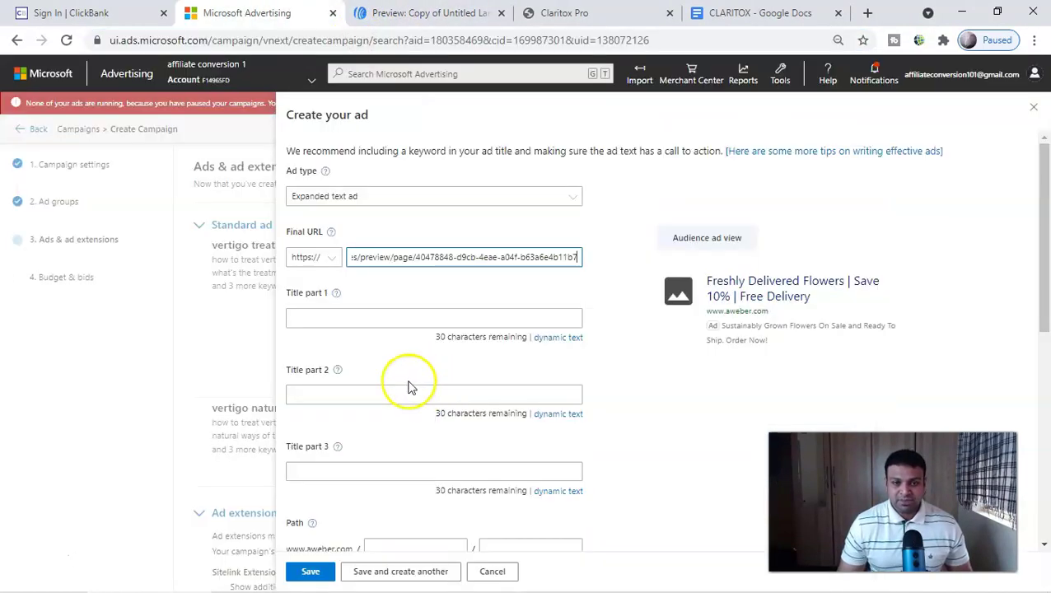
# Consult the natural-remedy keywords in the note and set title part 1 to "How to treat vertigo naturally".
pyautogui.click(341, 323)
pyautogui.hotkey('alt', 'Tab')
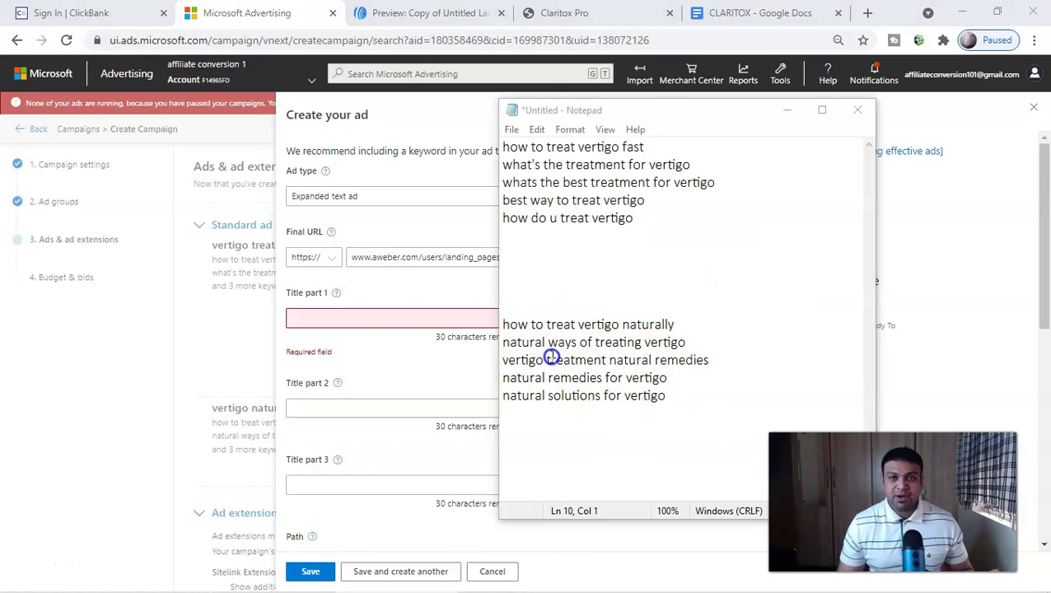
pyautogui.click(386, 323)
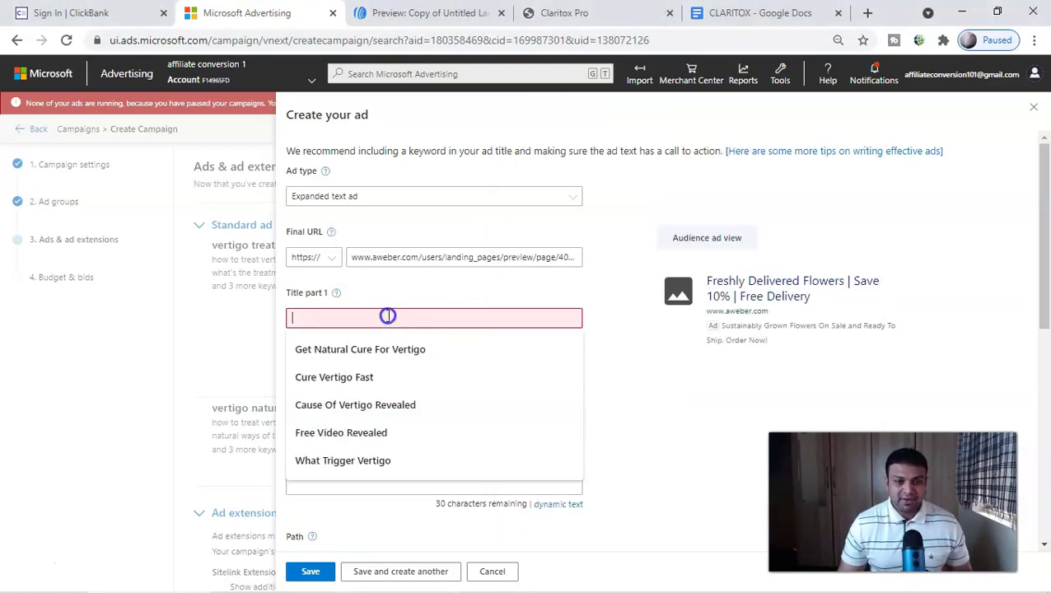
pyautogui.rightClick(412, 319)
pyautogui.click(433, 438)
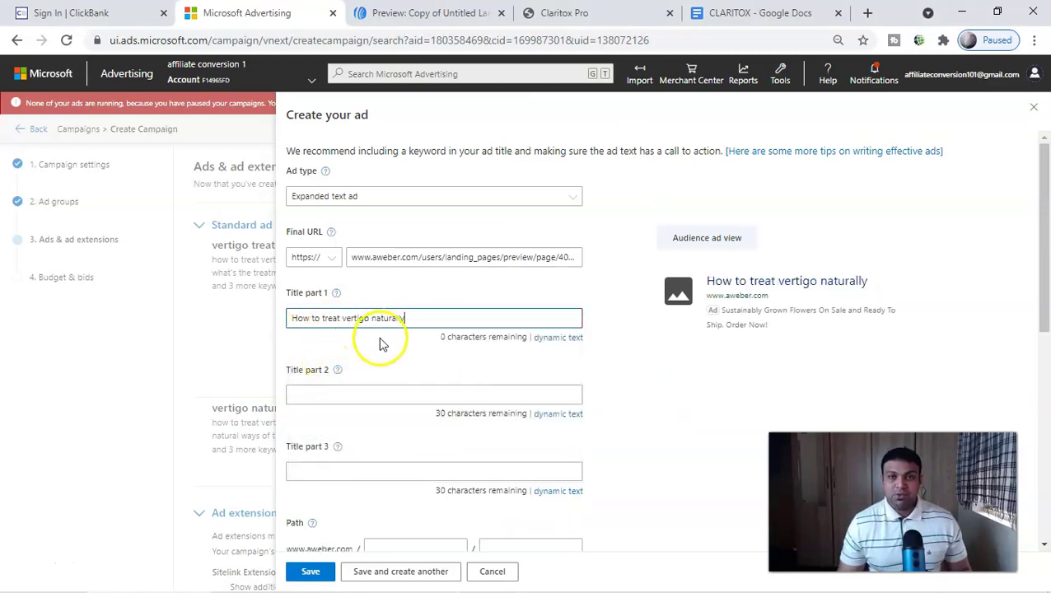
# Set title part 2 to "Watch The Video Now" and title part 3 to "Breakthrough Method".
pyautogui.click(352, 395)
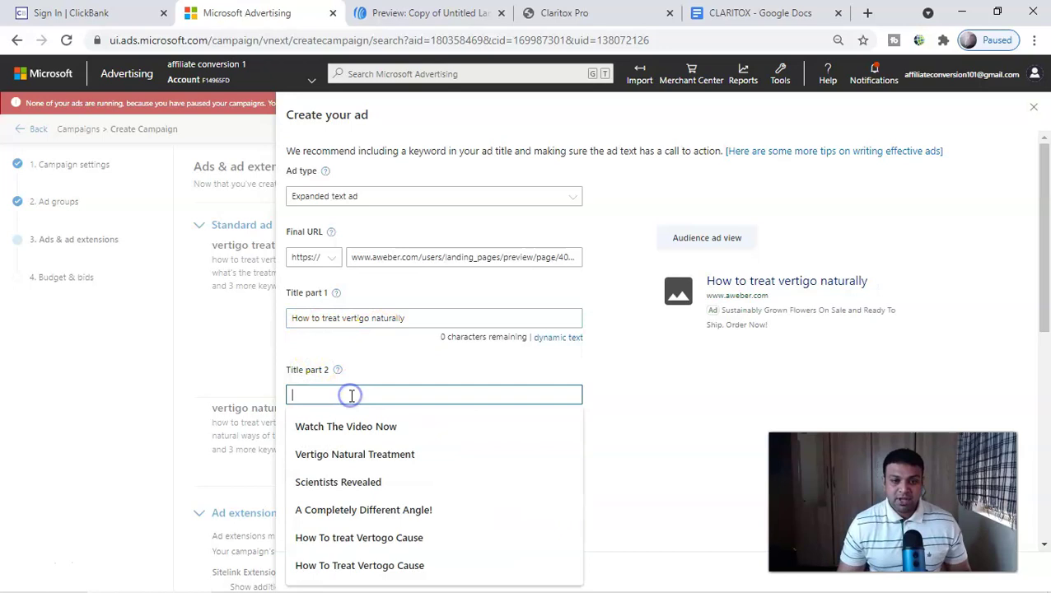
pyautogui.click(352, 426)
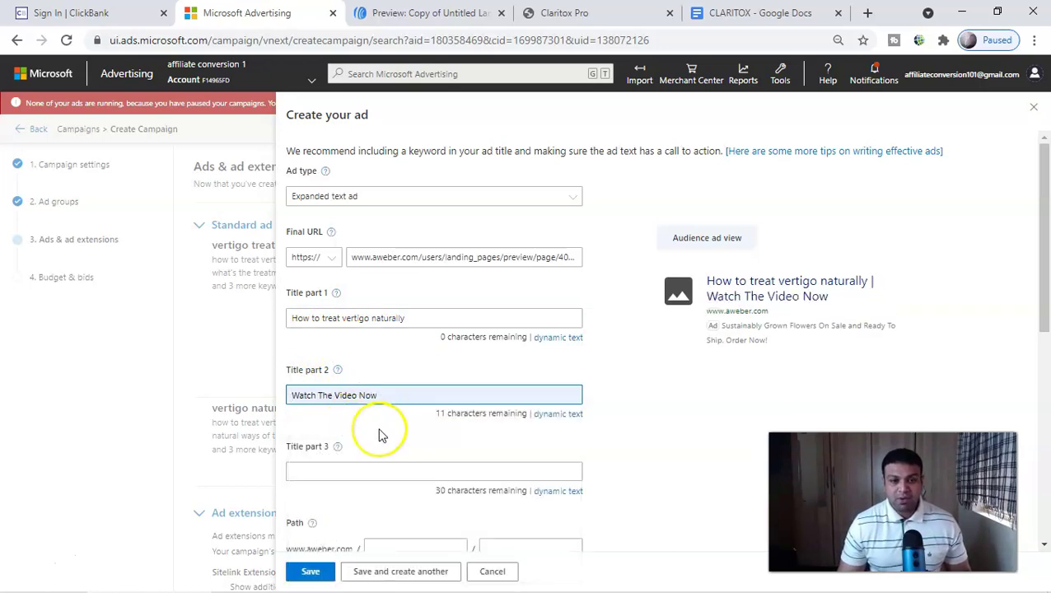
pyautogui.click(347, 469)
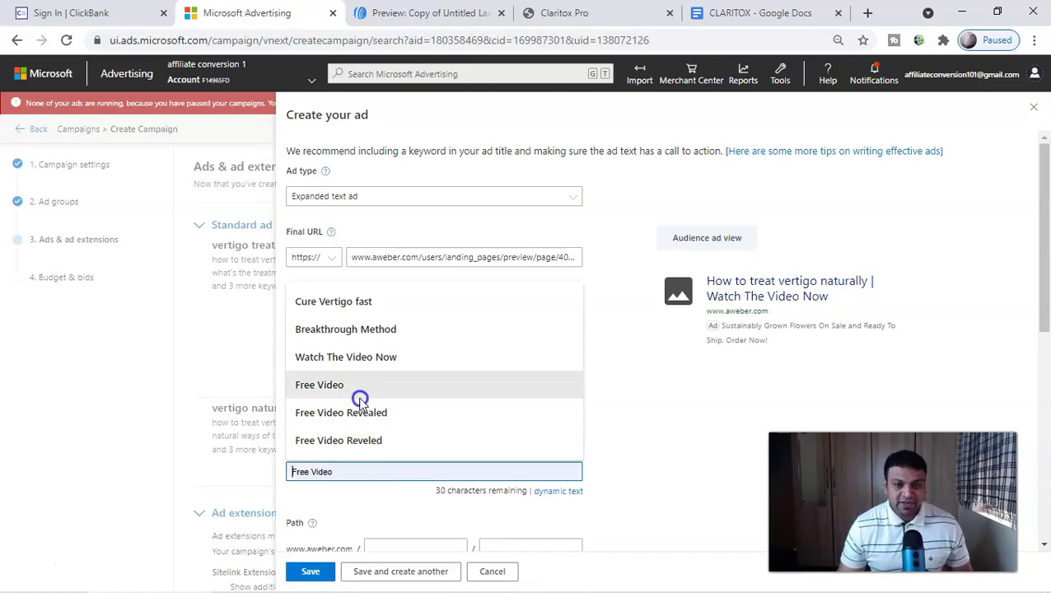
pyautogui.click(387, 331)
pyautogui.click(485, 392)
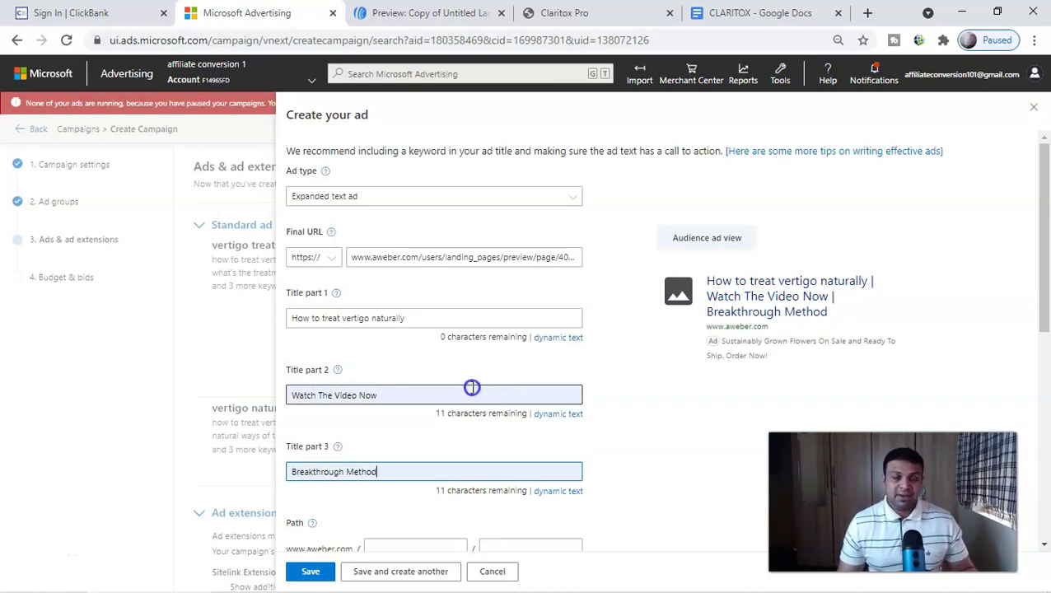
pyautogui.click(441, 473)
# Check the landing page copy and set ad text 1 to "Free Video Reveals A Breakthrough Method of natural cure for vertigo".
pyautogui.scroll(-2, 441, 474)
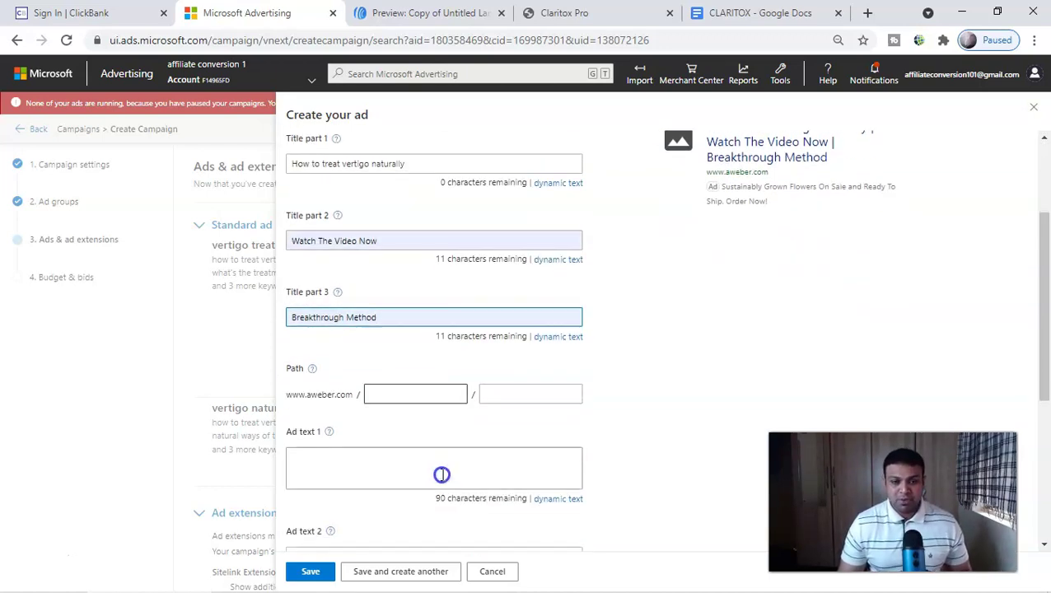
pyautogui.click(352, 454)
pyautogui.click(453, 17)
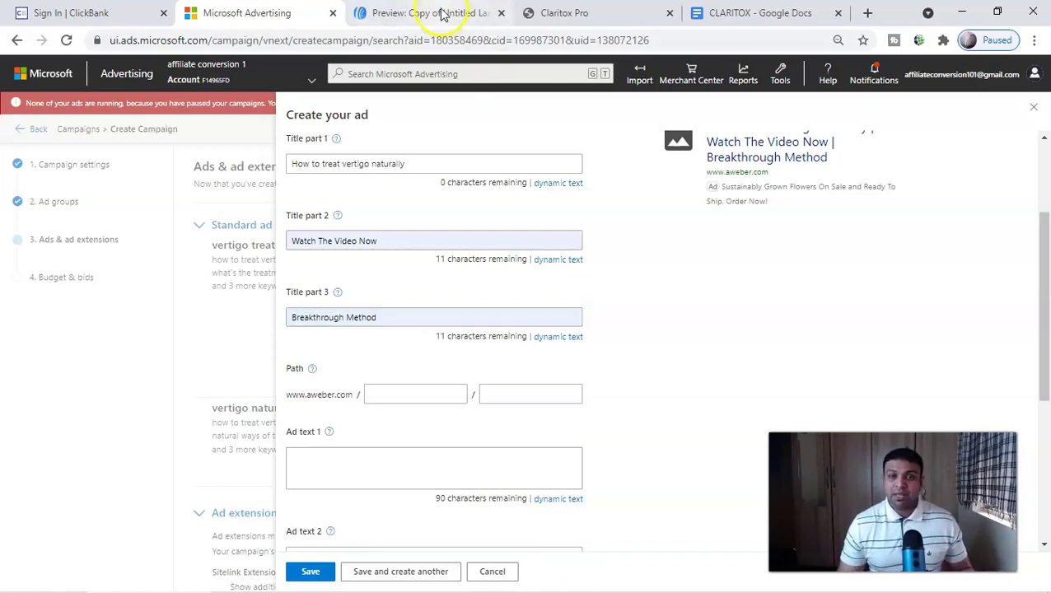
pyautogui.click(442, 15)
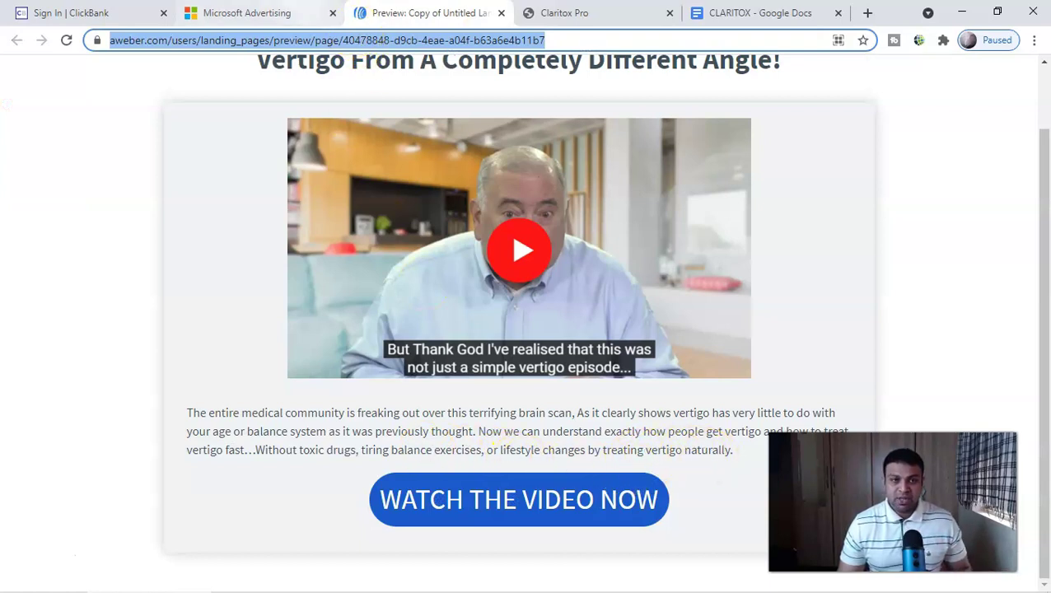
pyautogui.click(248, 13)
pyautogui.click(336, 459)
pyautogui.rightClick(336, 457)
pyautogui.click(375, 335)
# Recheck the landing page's body text and set ad text 2 to "Without toxic drugs, tiring balance exercises, or lifestyle changes.".
pyautogui.scroll(-1, 360, 469)
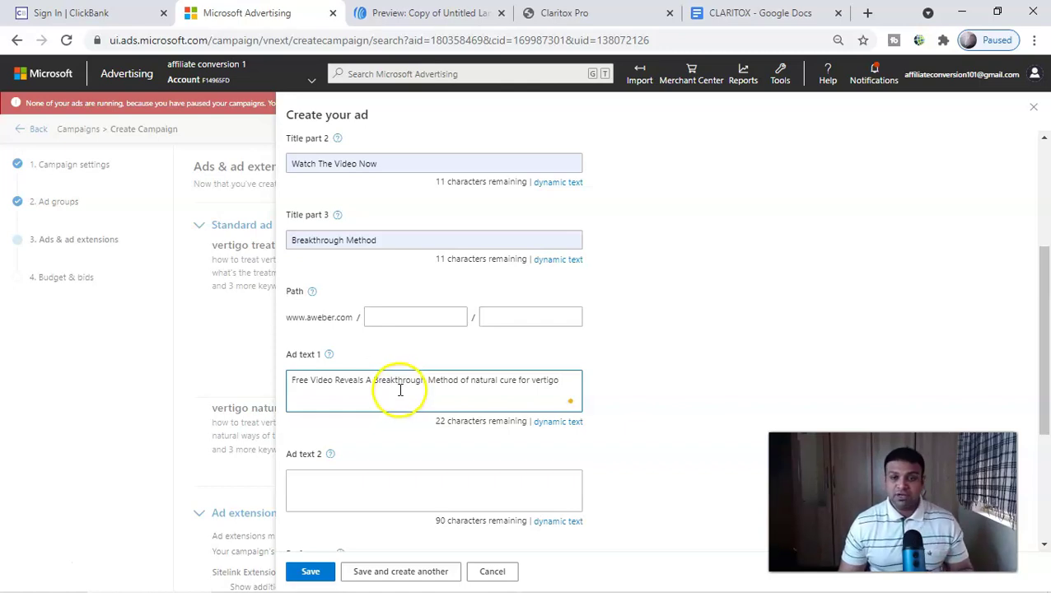
pyautogui.click(411, 13)
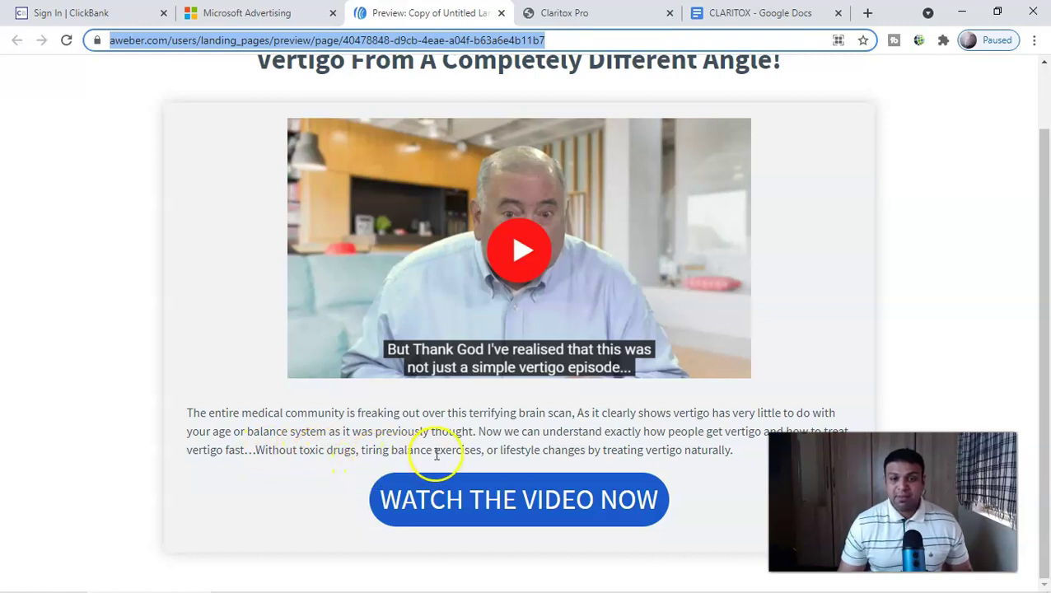
pyautogui.click(284, 13)
pyautogui.rightClick(334, 487)
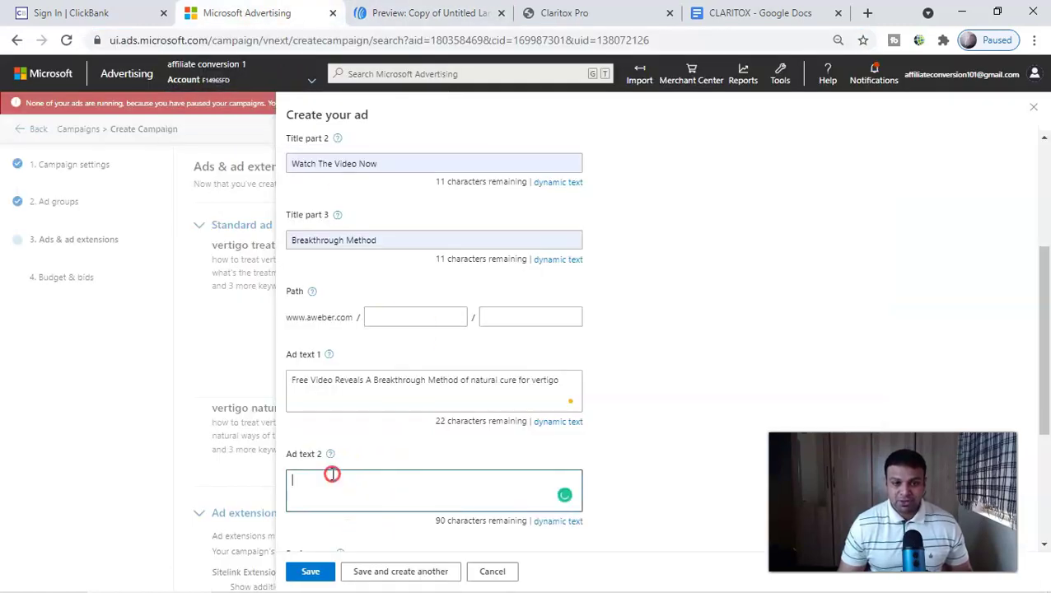
pyautogui.click(392, 300)
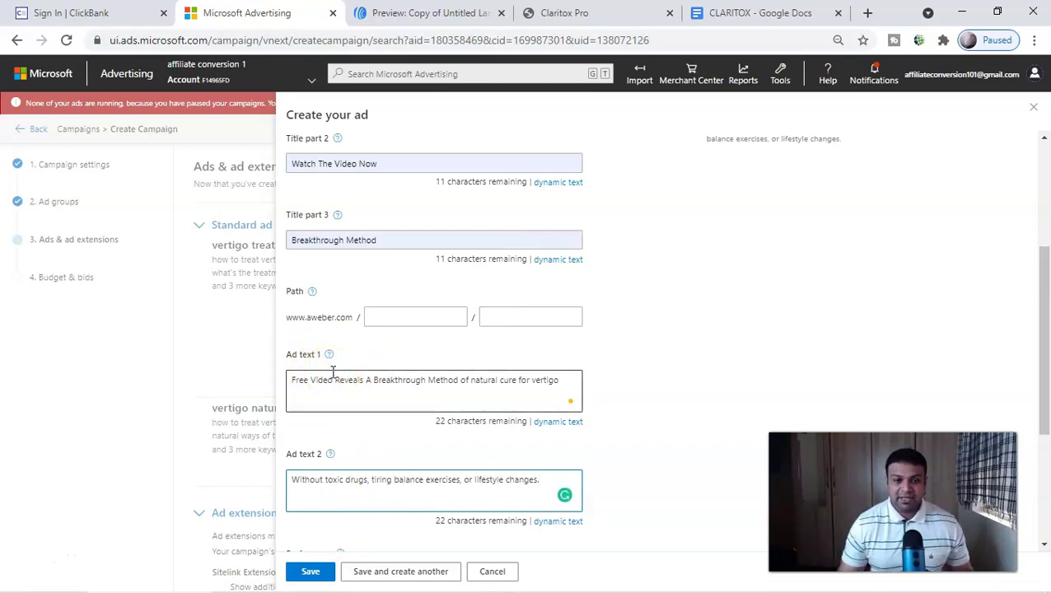
# Review the new ad's preview, titles and ad texts, and save the ad to the vertigo naturally group.
pyautogui.scroll(3, 716, 429)
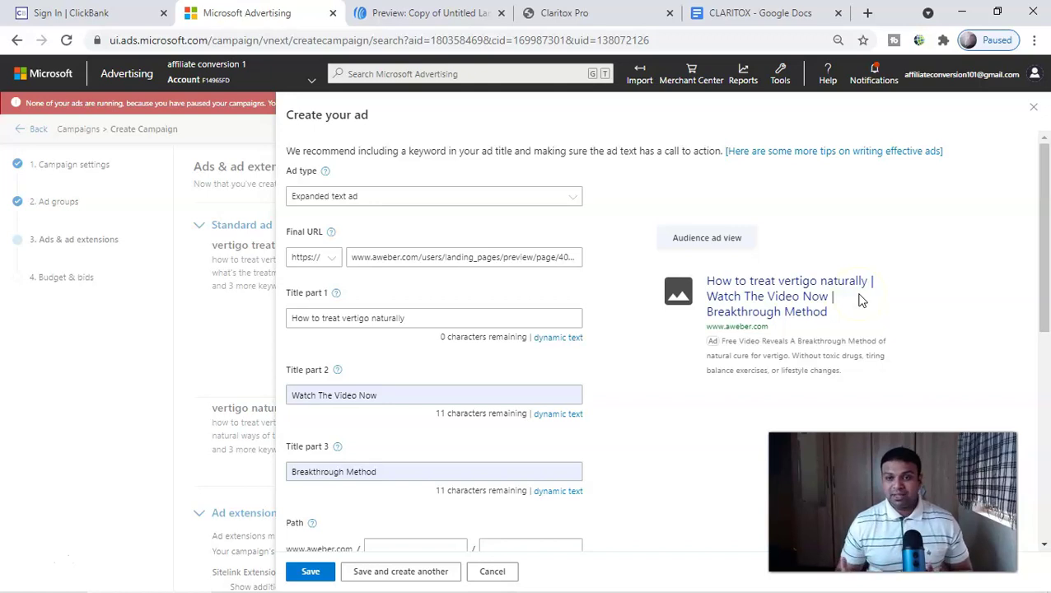
pyautogui.scroll(-2, 858, 317)
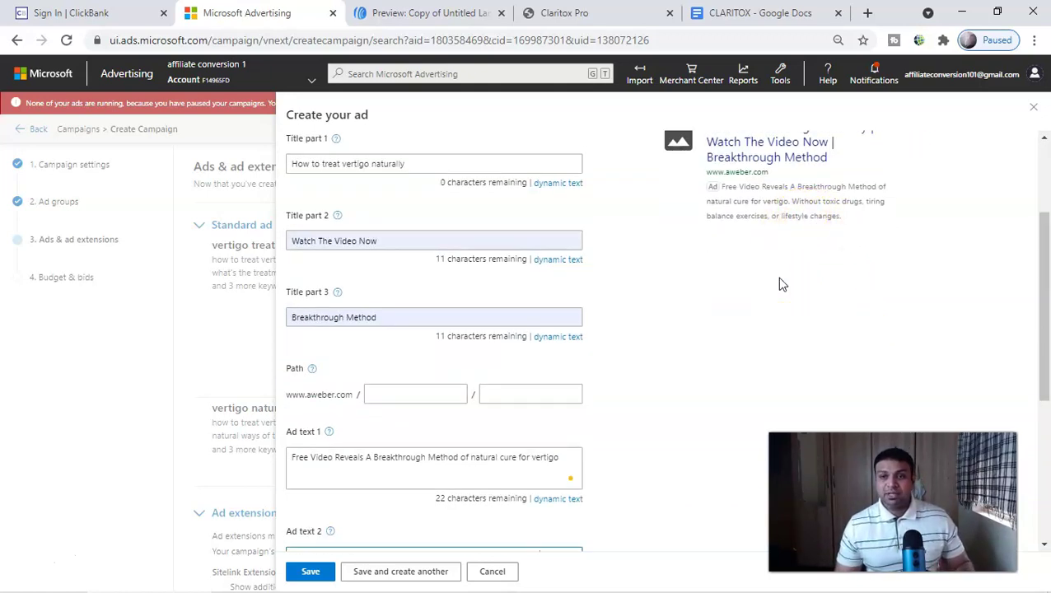
pyautogui.click(864, 253)
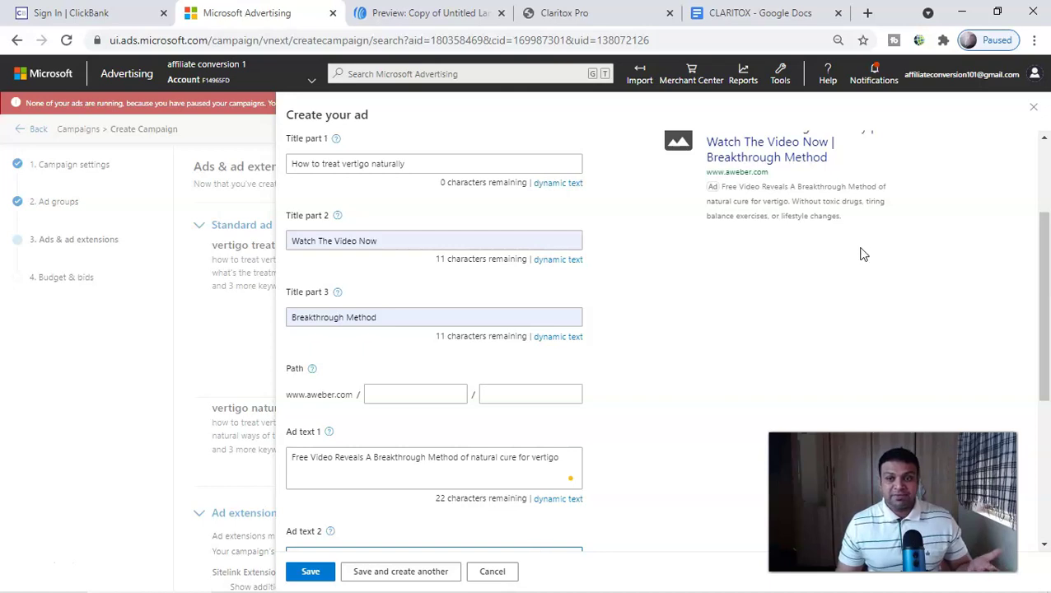
pyautogui.scroll(-1, 439, 500)
pyautogui.click(439, 510)
pyautogui.scroll(-3, 395, 387)
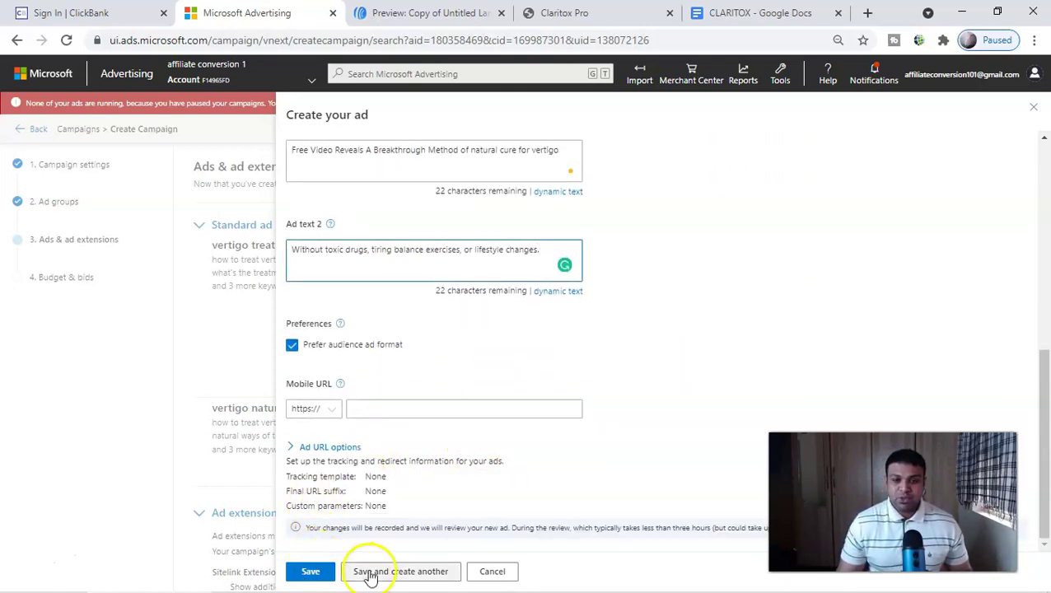
pyautogui.click(399, 576)
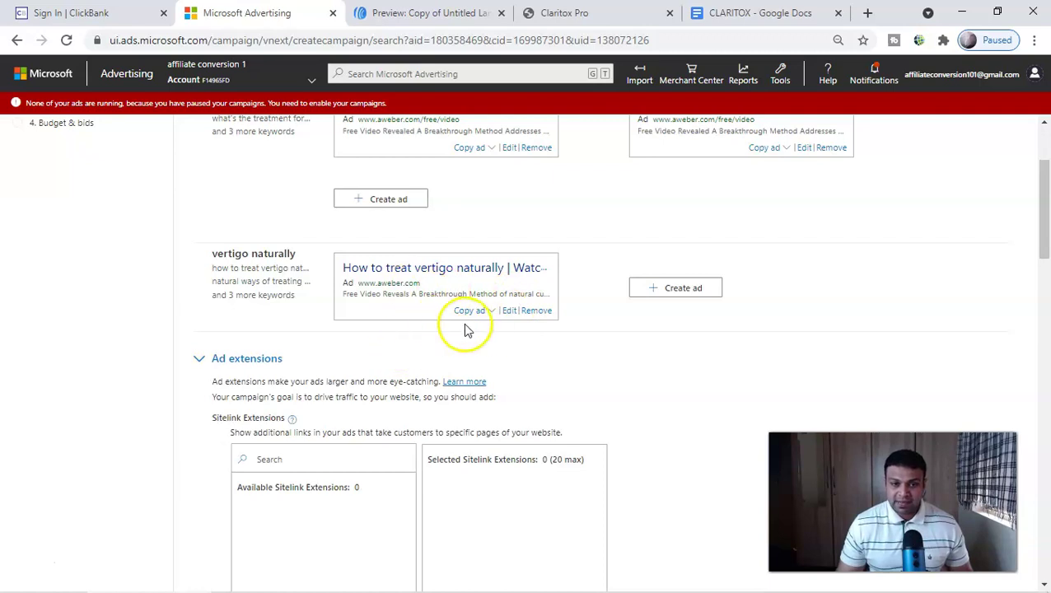
pyautogui.scroll(2, 642, 346)
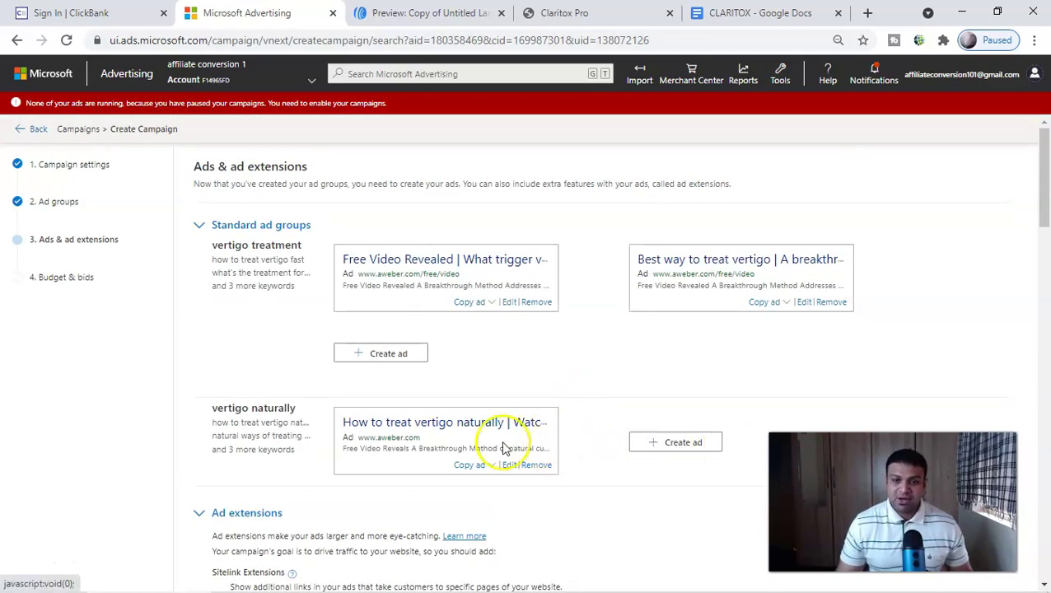
pyautogui.click(482, 465)
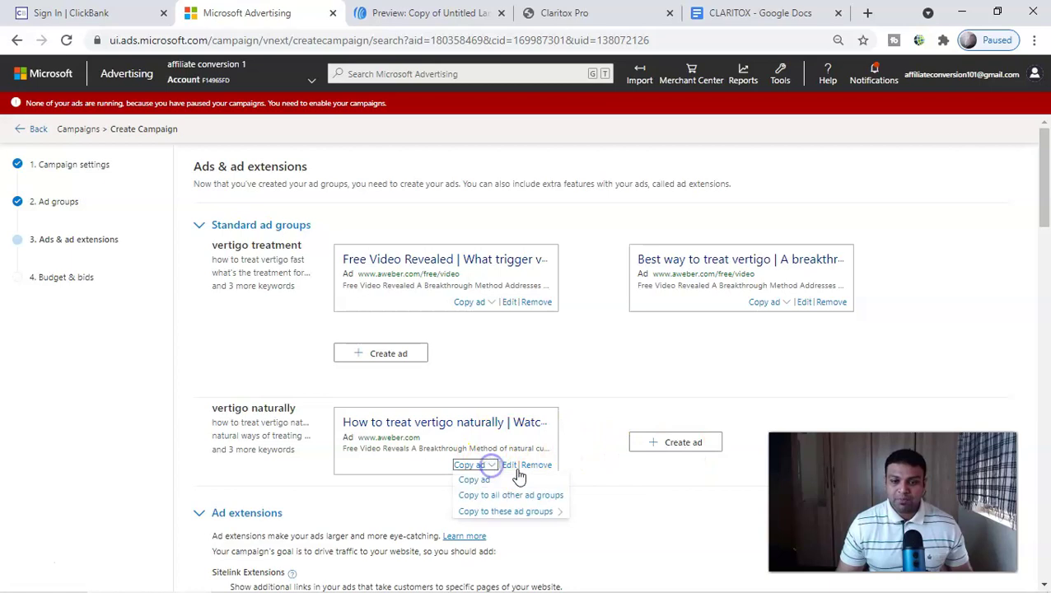
pyautogui.click(608, 377)
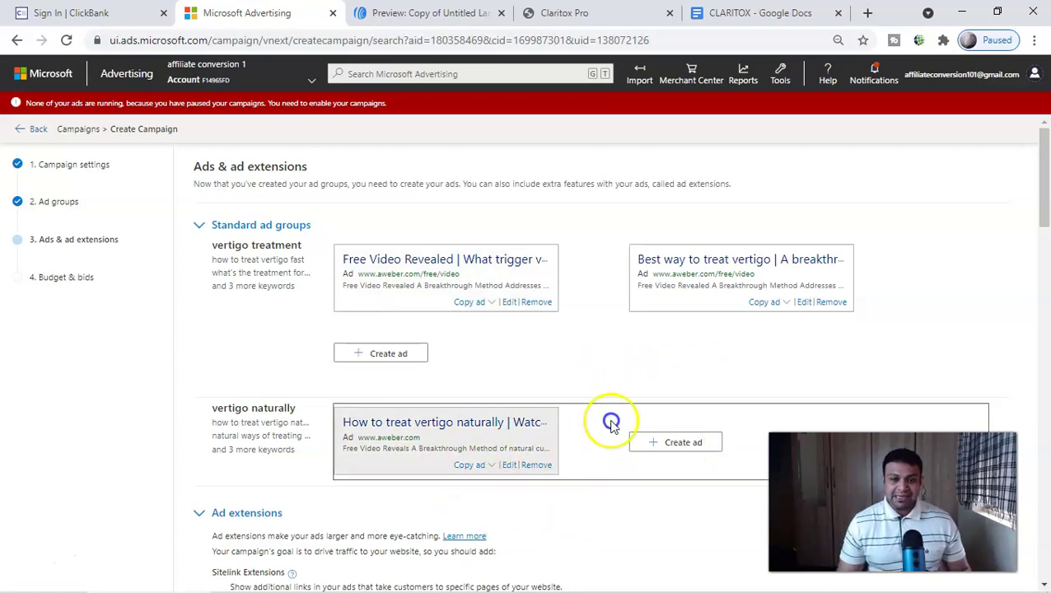
pyautogui.scroll(-2, 547, 343)
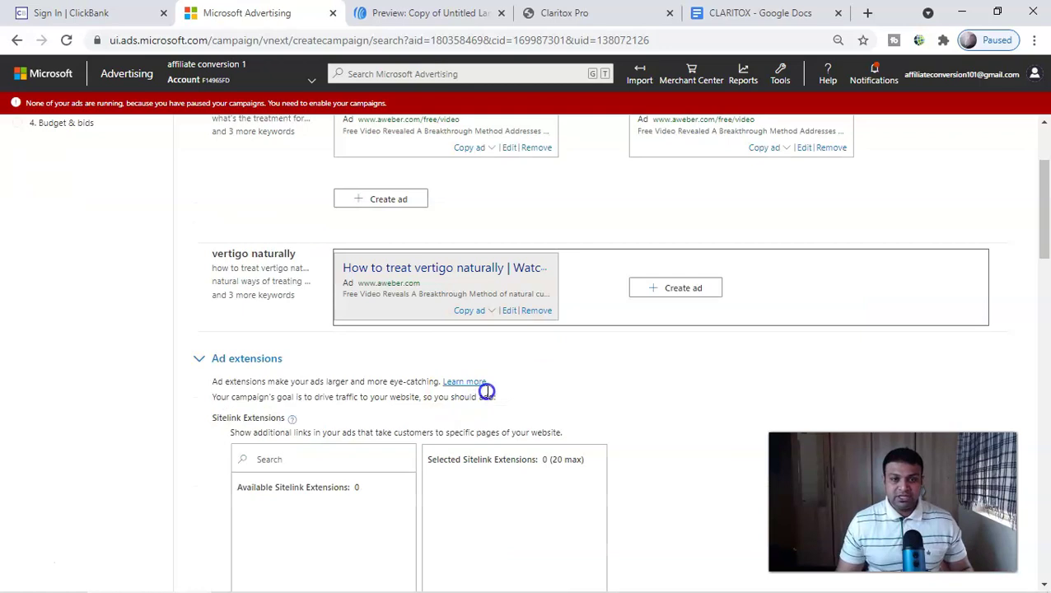
pyautogui.scroll(2, 486, 322)
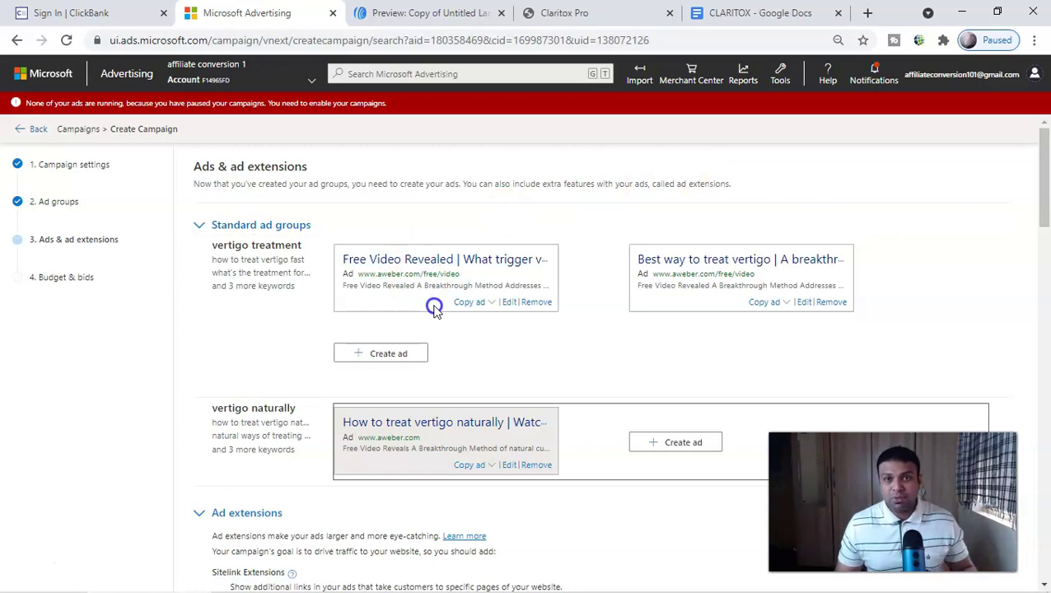
# Compare the ads in both ad groups with the landing page headline, and look over the sitelink extensions section.
pyautogui.click(420, 12)
pyautogui.scroll(1, 399, 422)
pyautogui.click(881, 238)
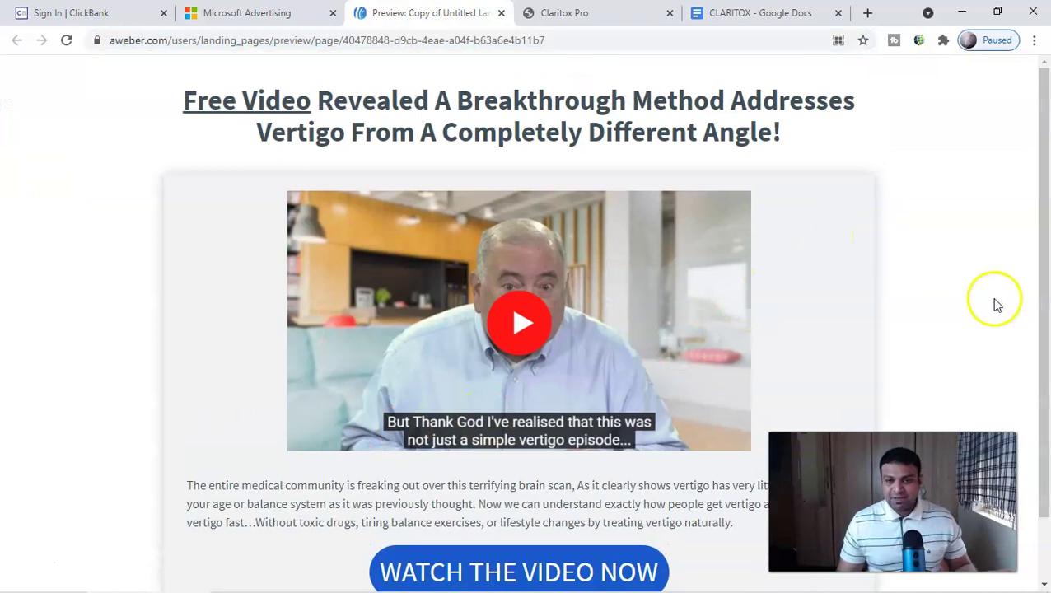
pyautogui.click(272, 12)
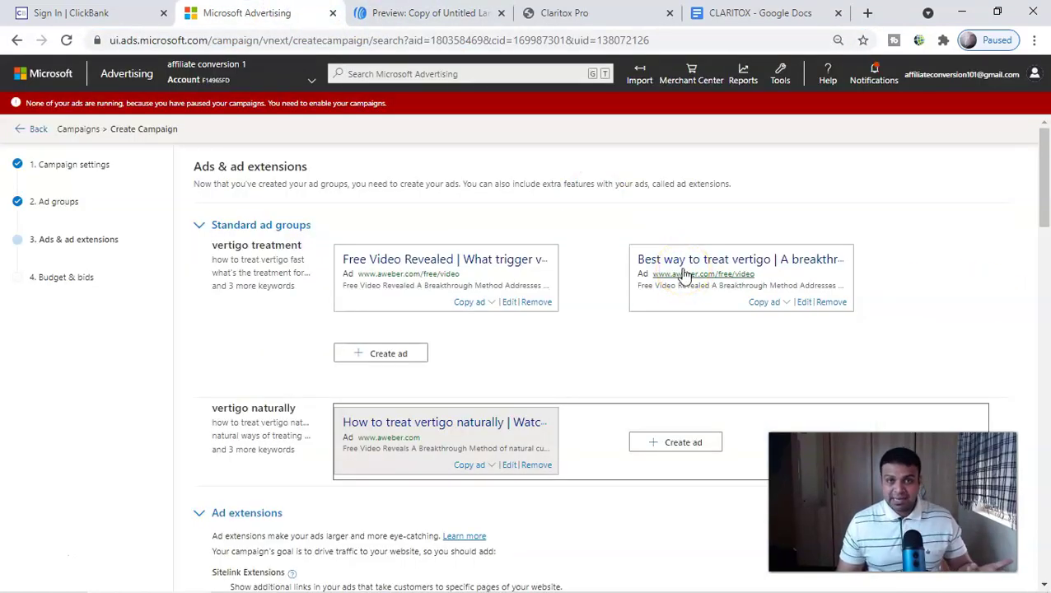
pyautogui.scroll(-4, 667, 323)
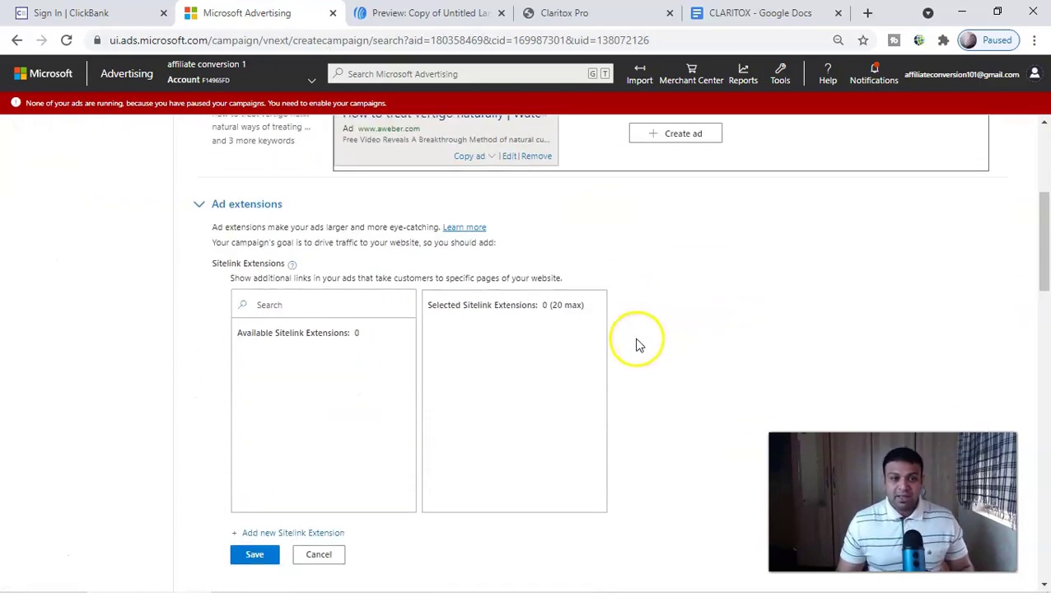
pyautogui.scroll(3, 639, 344)
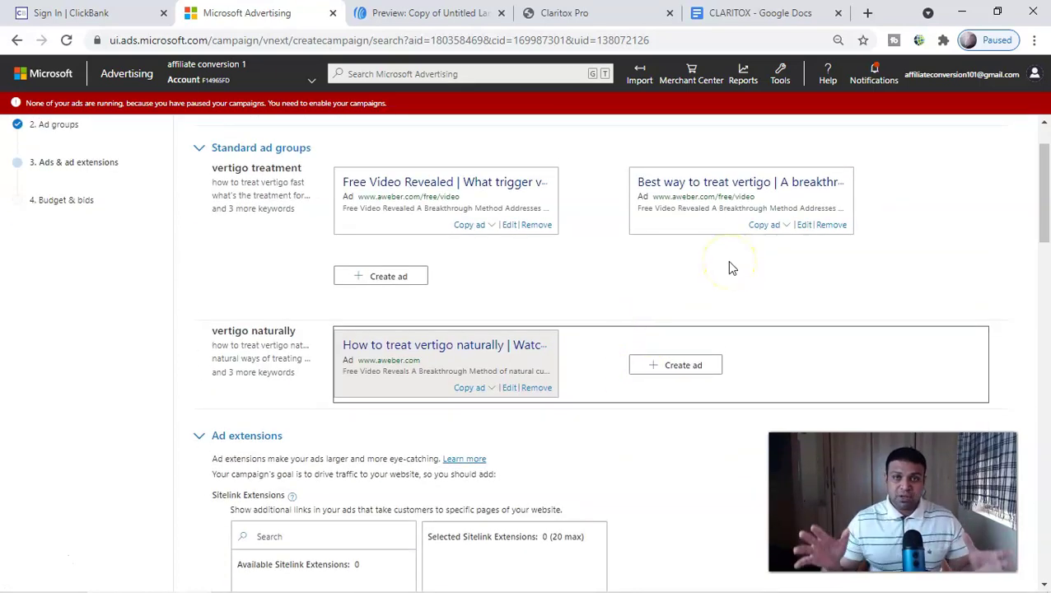
pyautogui.scroll(1, 729, 268)
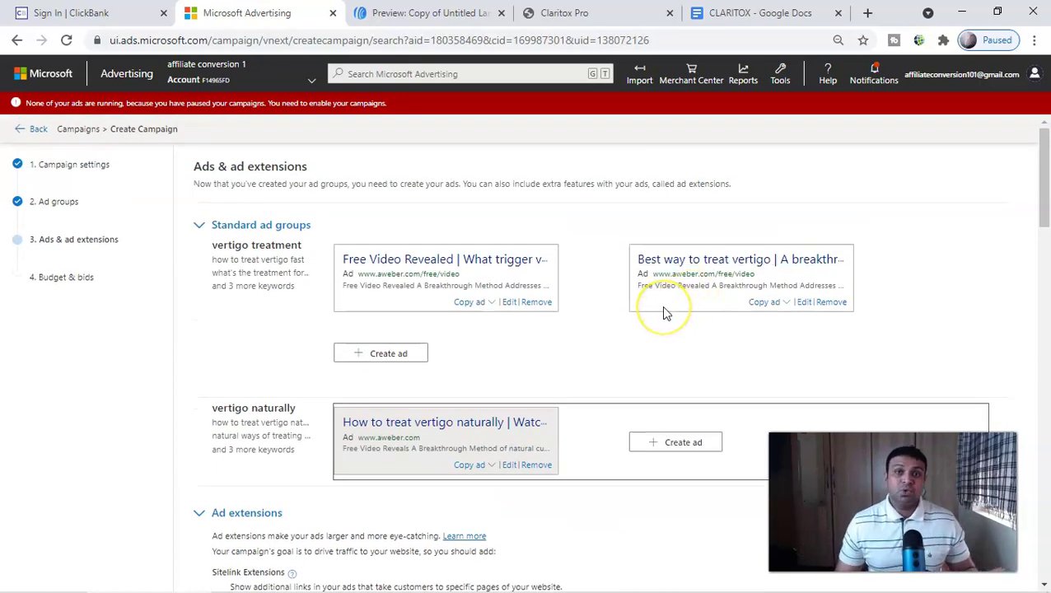
pyautogui.scroll(-4, 664, 331)
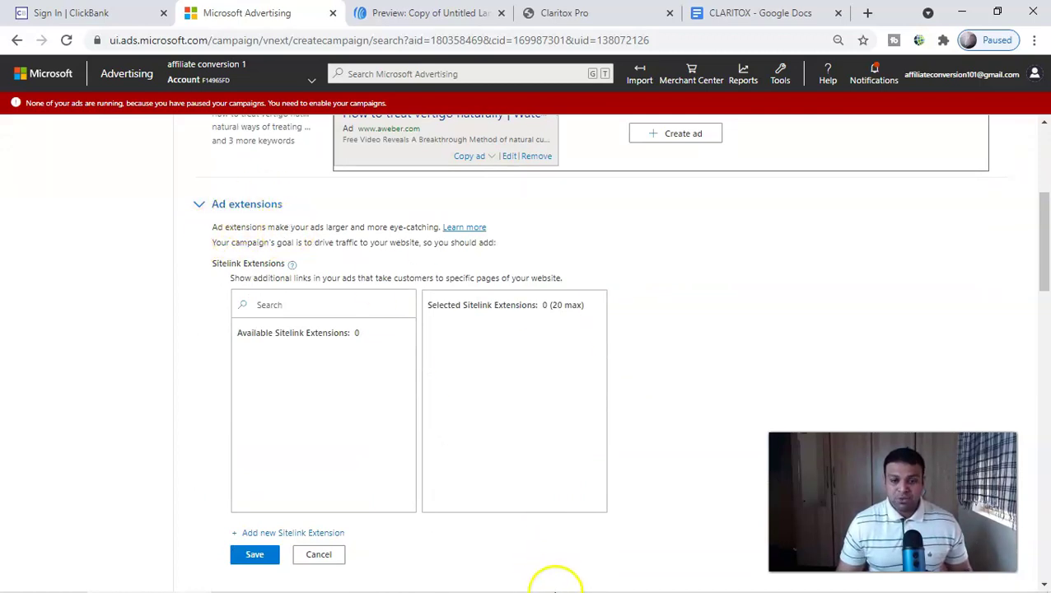
# Switch to the Bing results for getresponse in Microsoft Edge and examine the page behind the GetResponse ad's Powerful Autoresponders sitelink.
pyautogui.moveTo(636, 587)
pyautogui.click(794, 582)
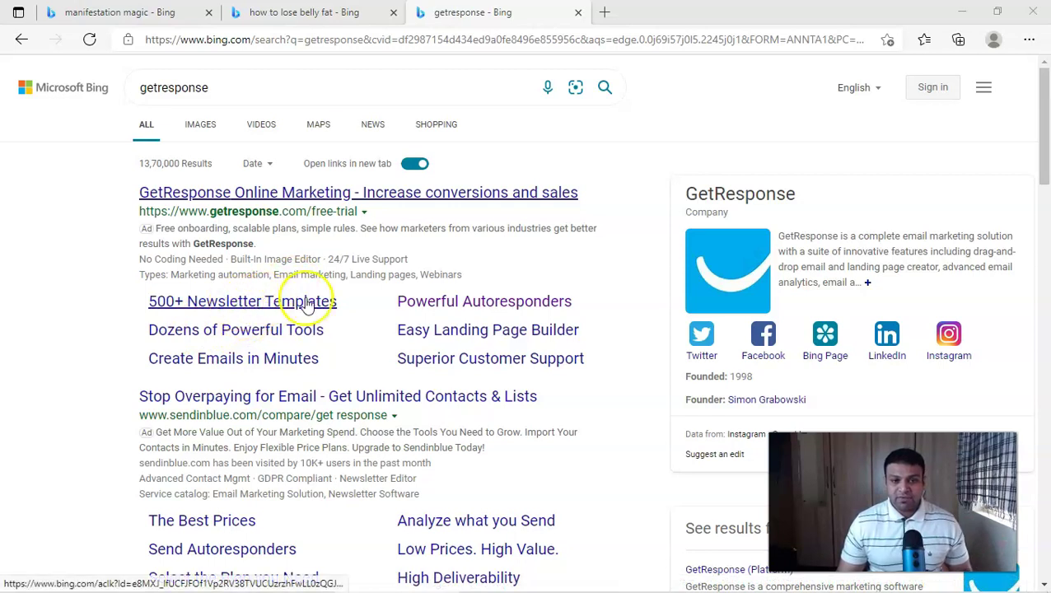
pyautogui.rightClick(437, 310)
pyautogui.click(509, 318)
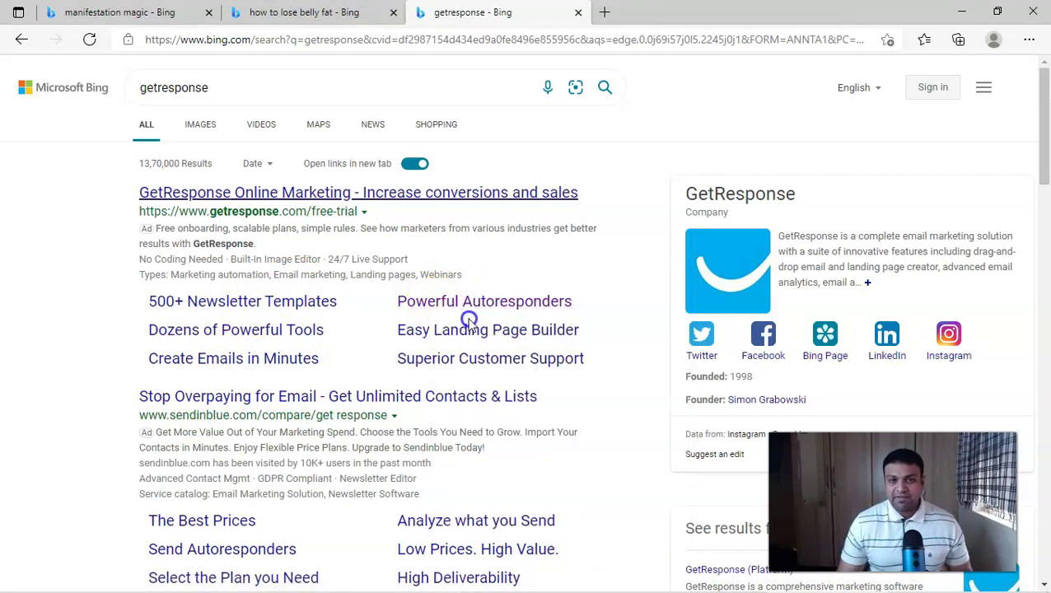
pyautogui.hotkey('ctrl', 'Tab')
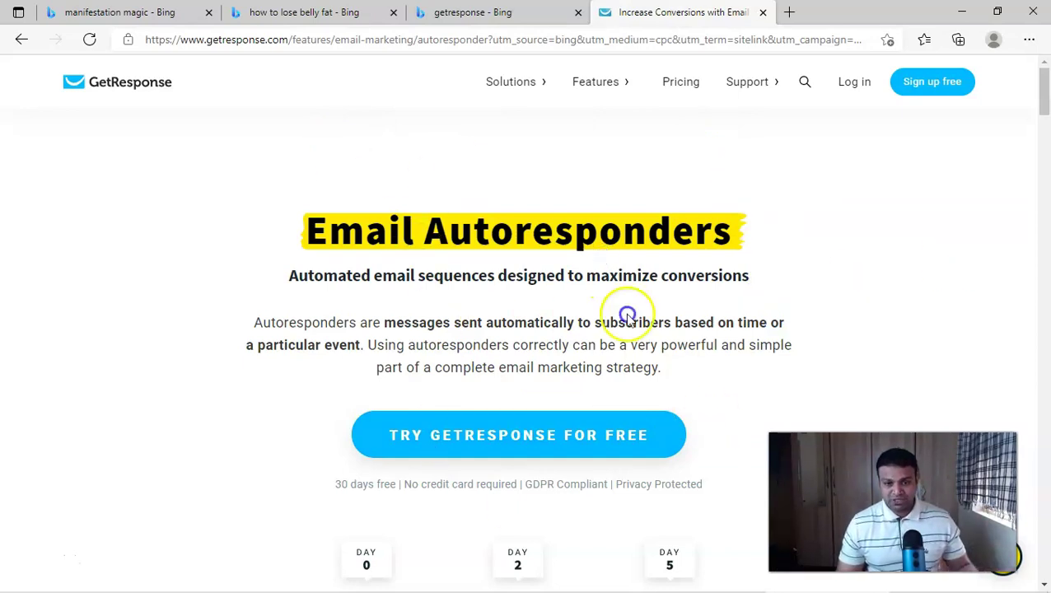
pyautogui.scroll(-5, 627, 313)
pyautogui.scroll(5, 518, 380)
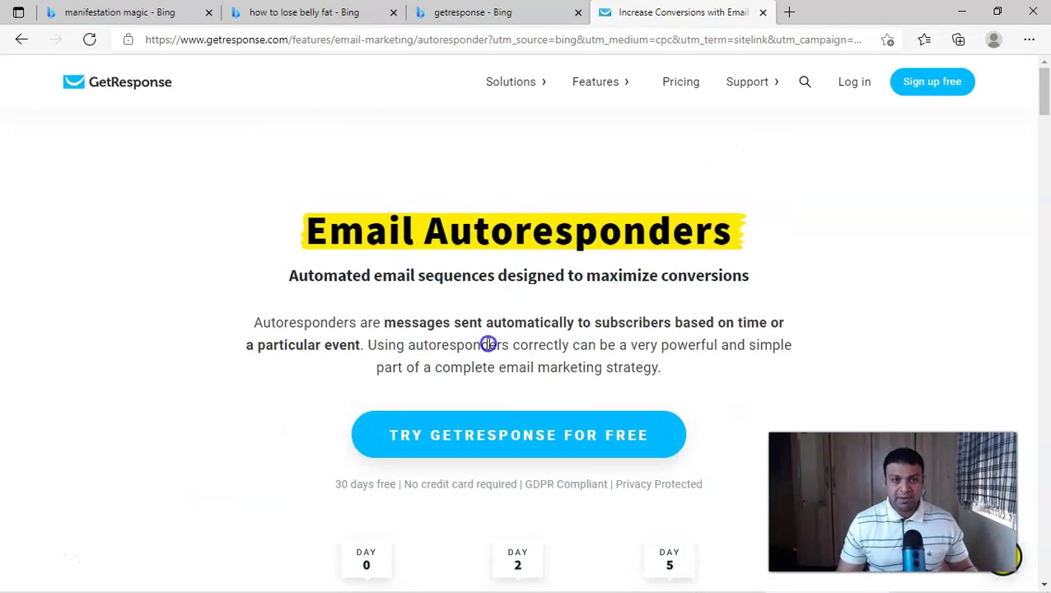
# Open the GetResponse ad's Easy Landing Page Builder sitelink in a new tab and compare its page with the Powerful Autoresponders page.
pyautogui.click(470, 12)
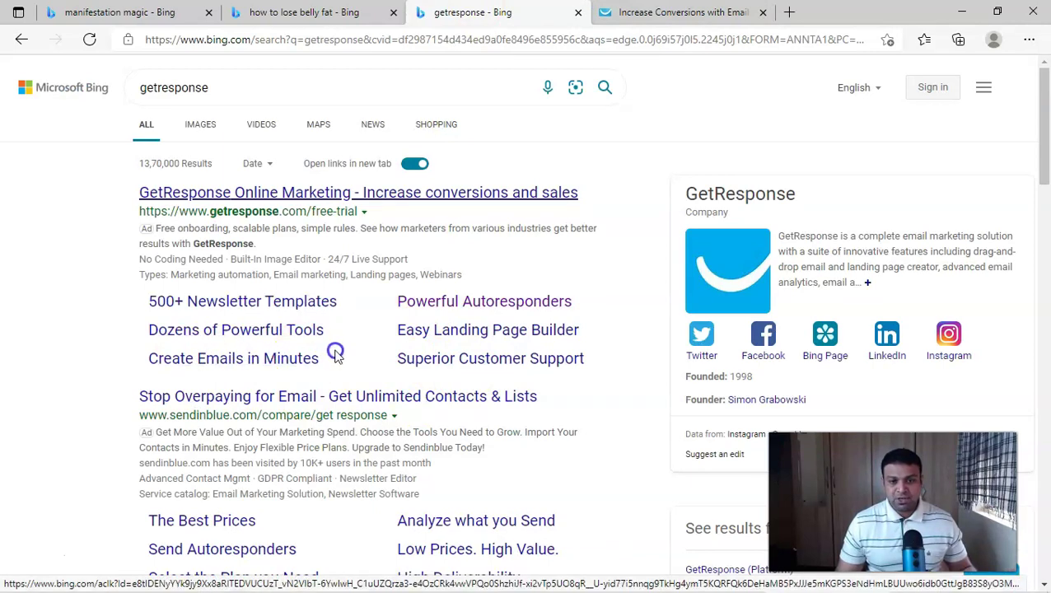
pyautogui.rightClick(479, 330)
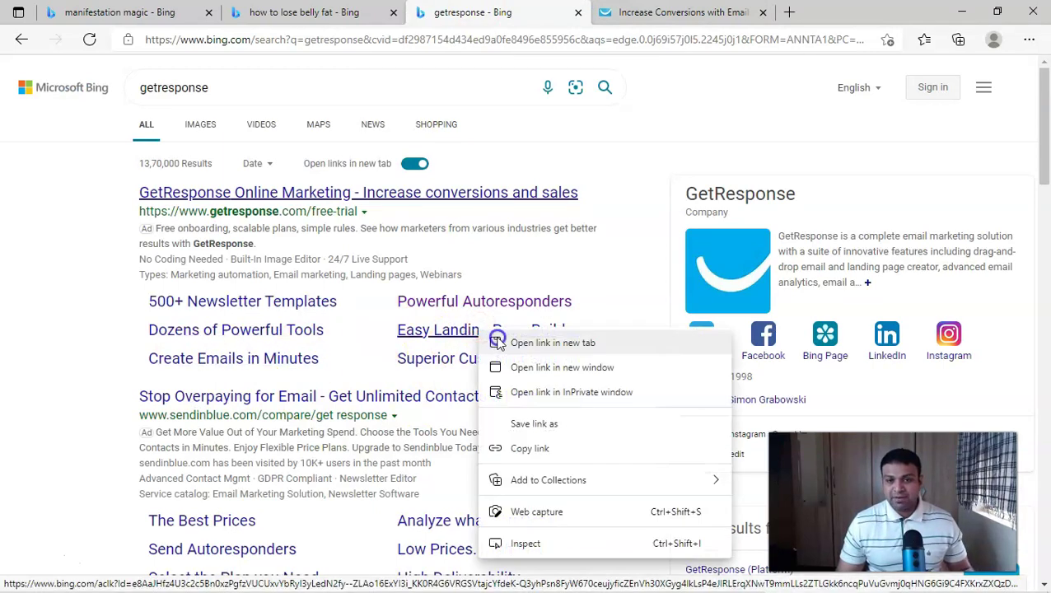
pyautogui.click(497, 342)
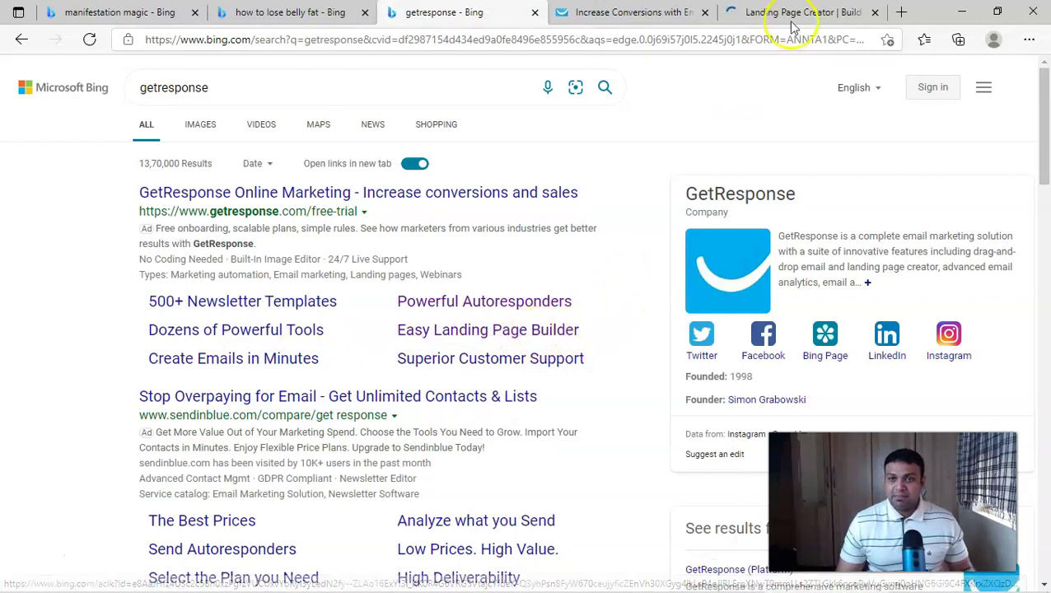
pyautogui.click(792, 25)
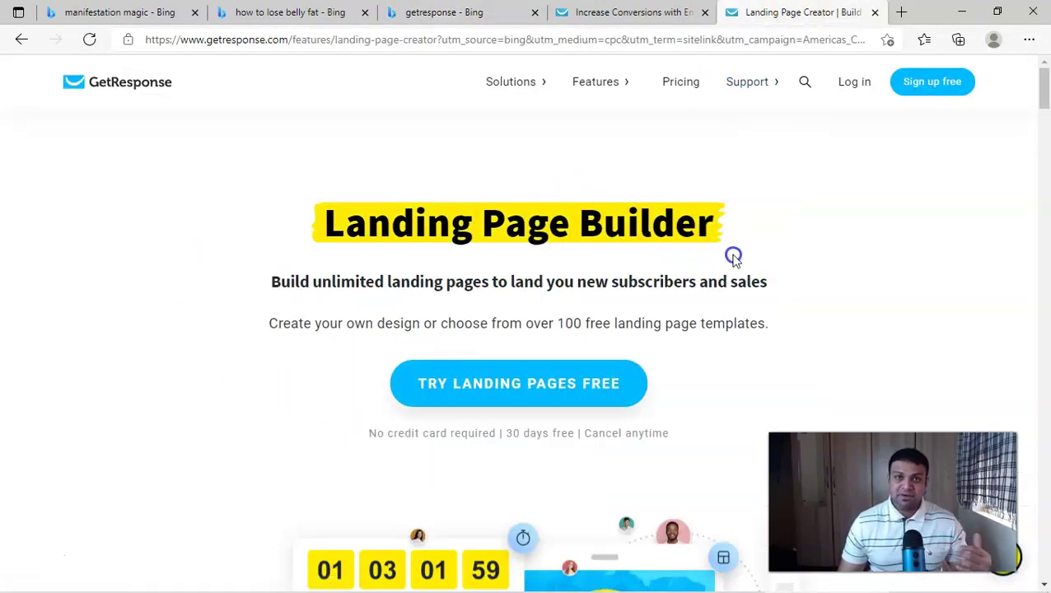
pyautogui.click(473, 13)
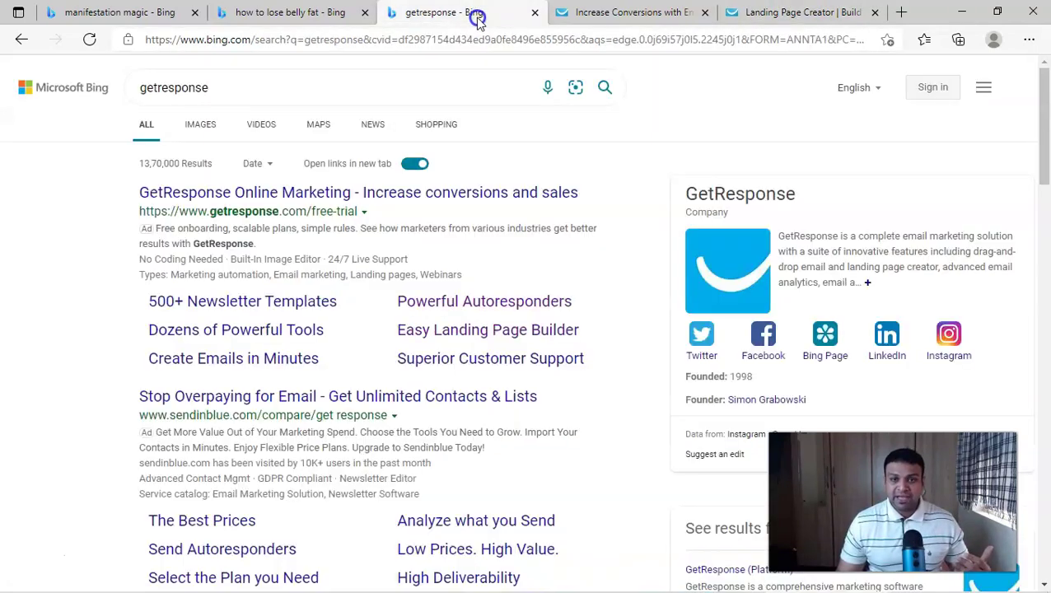
pyautogui.click(486, 305)
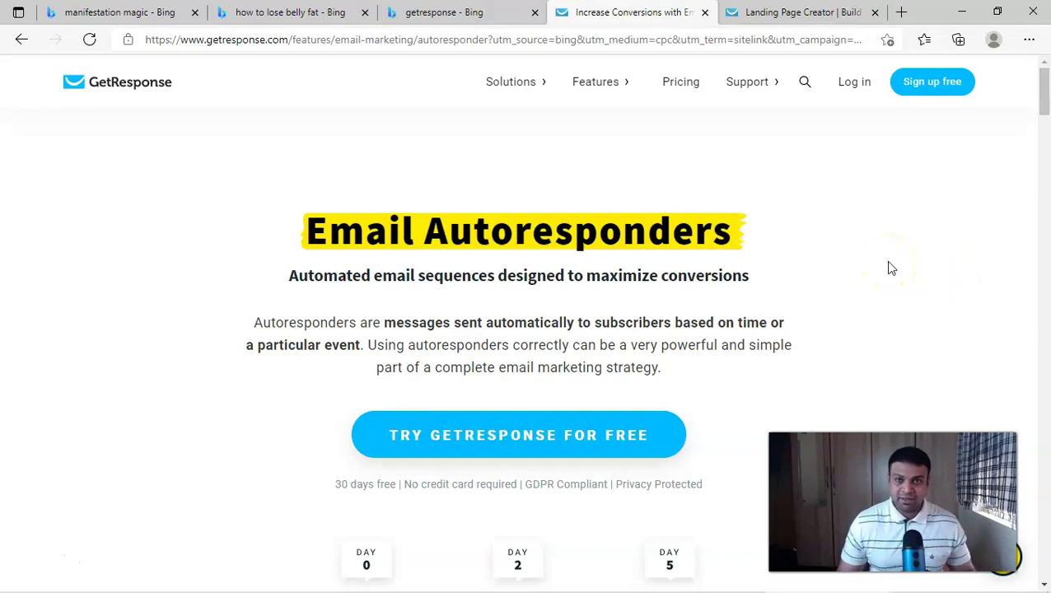
pyautogui.click(444, 12)
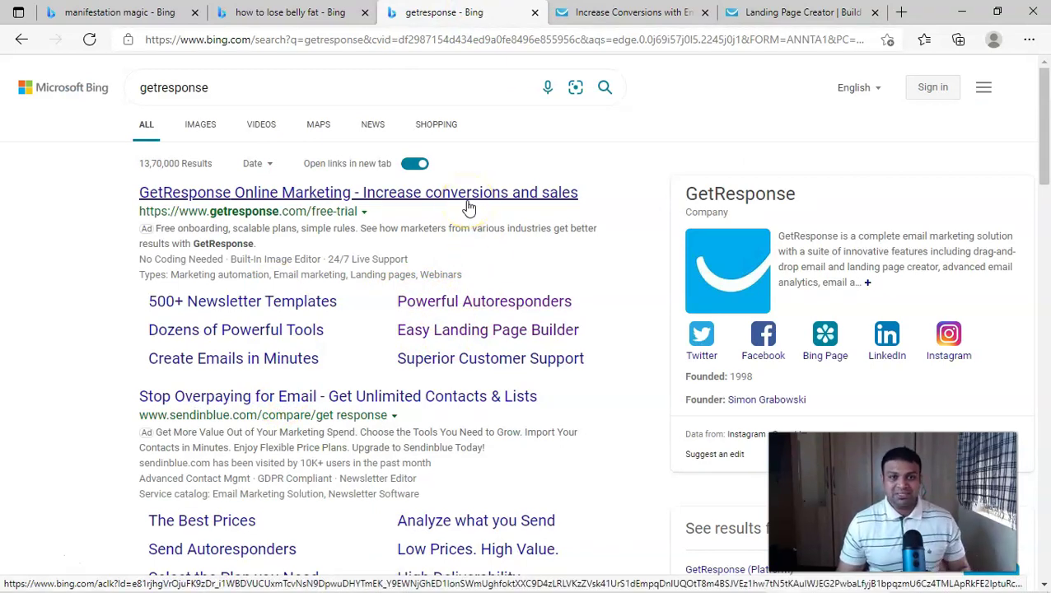
# Compare the ads and sitelinks in the Bing results for "how to lose belly fat" with the ads for "manifestation magic".
pyautogui.click(313, 11)
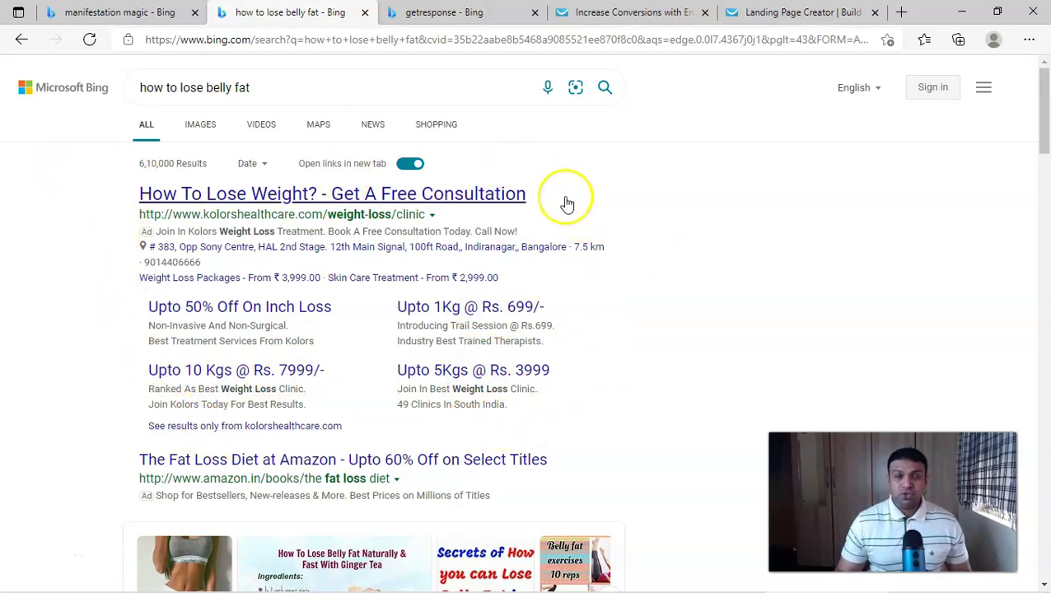
pyautogui.click(150, 89)
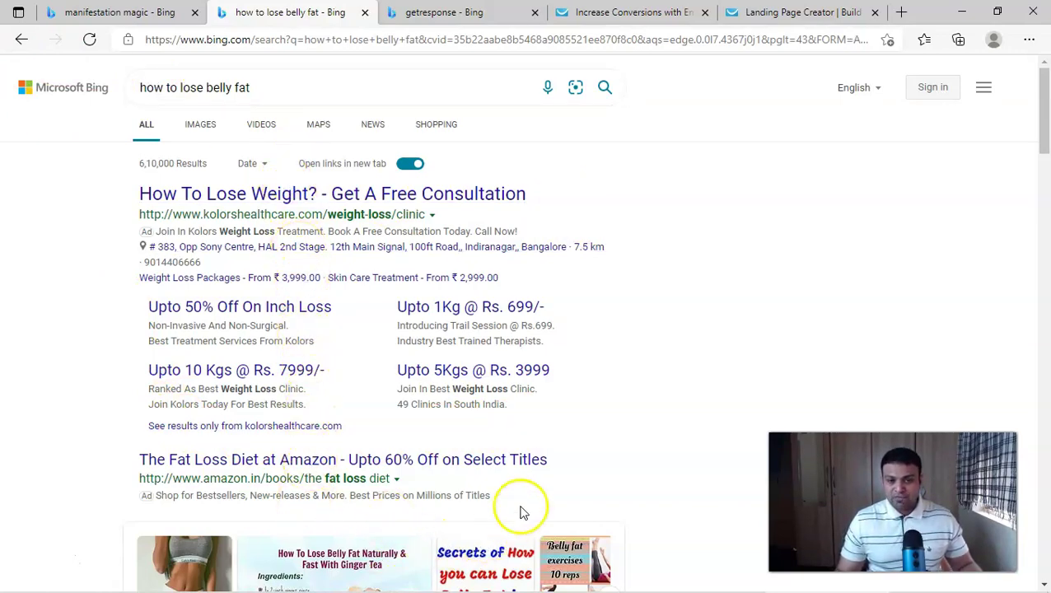
pyautogui.scroll(-8, 152, 398)
pyautogui.scroll(-5, 318, 449)
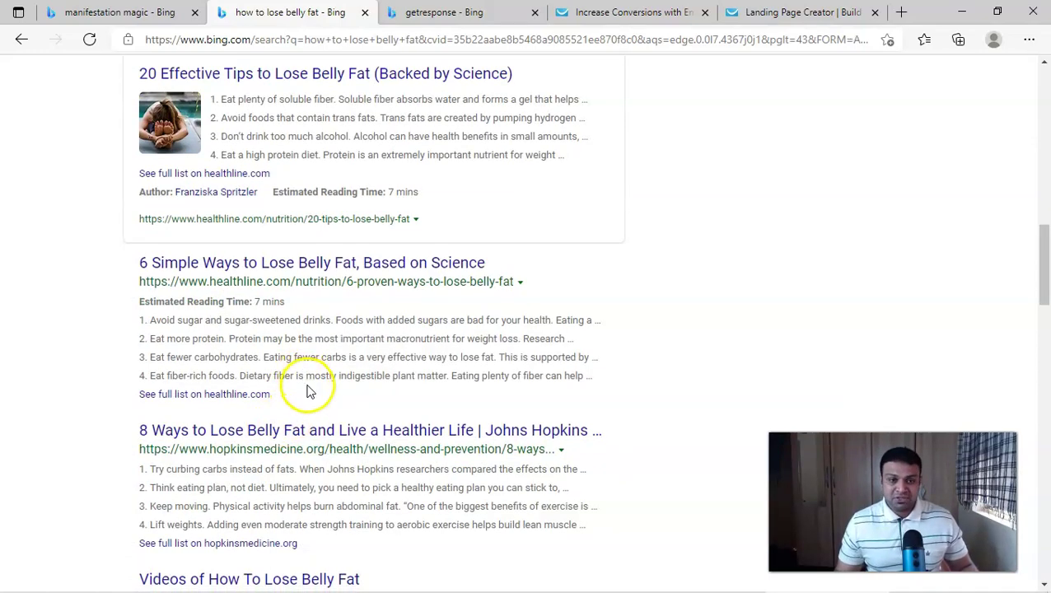
pyautogui.scroll(13, 310, 398)
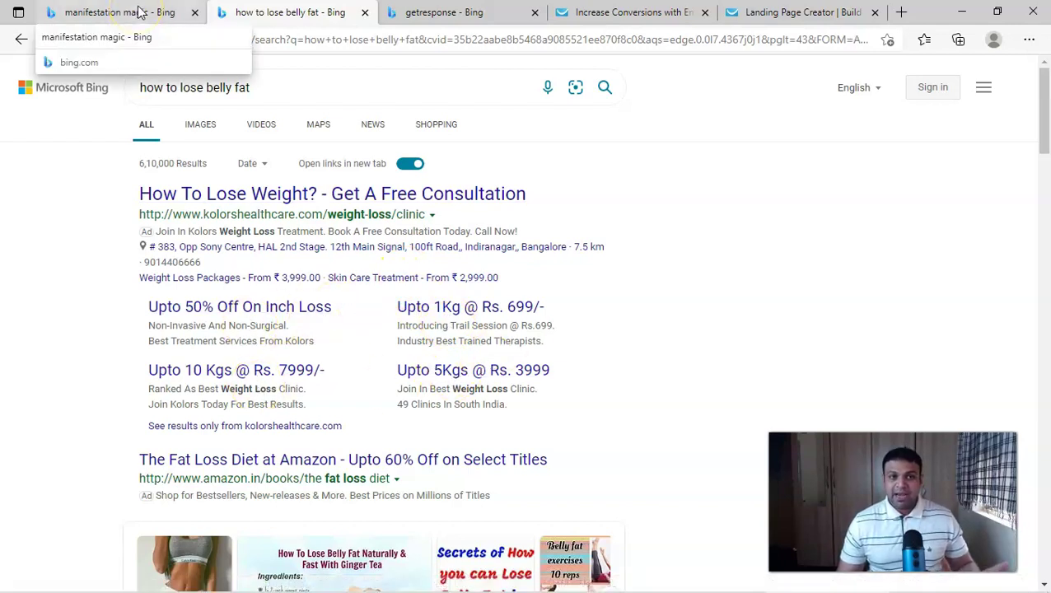
pyautogui.hotkey('ctrl', 'shift', 'Tab')
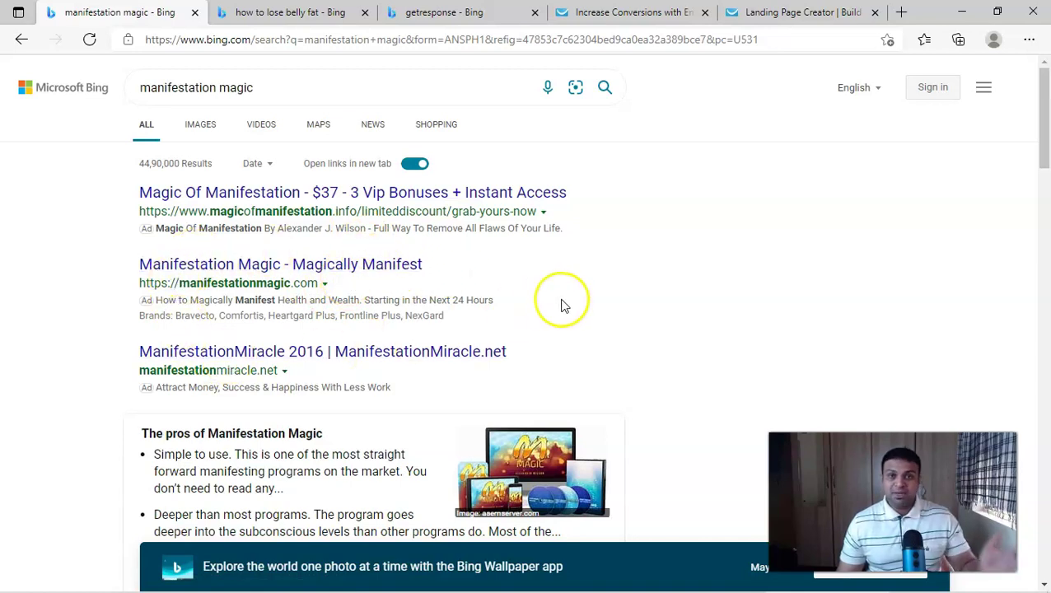
pyautogui.click(333, 18)
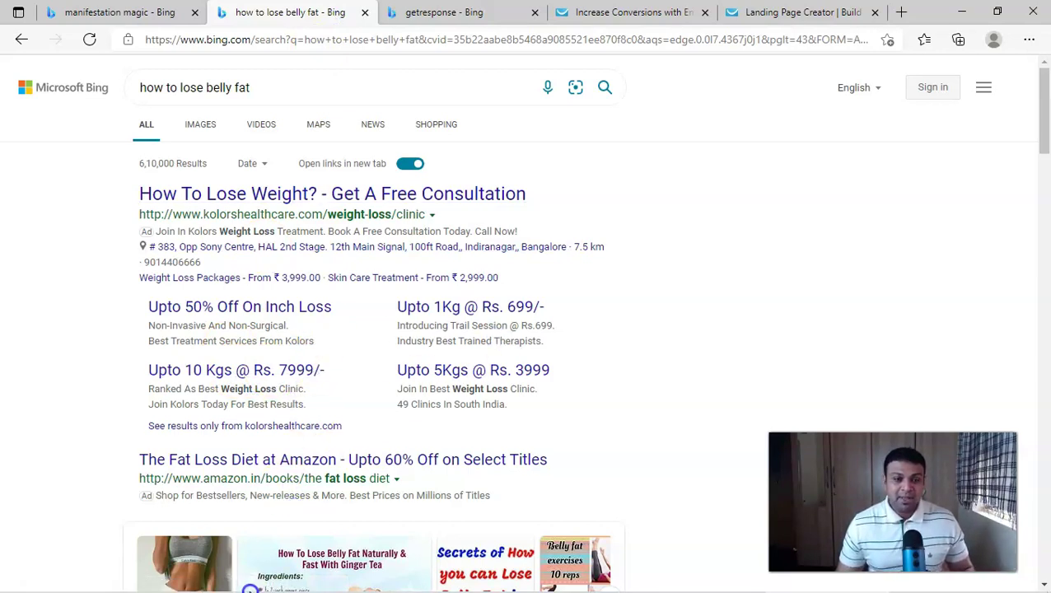
# Return to Microsoft Advertising and start a new sitelink extension with the link text "treat vertigo now".
pyautogui.click(198, 582)
pyautogui.click(164, 584)
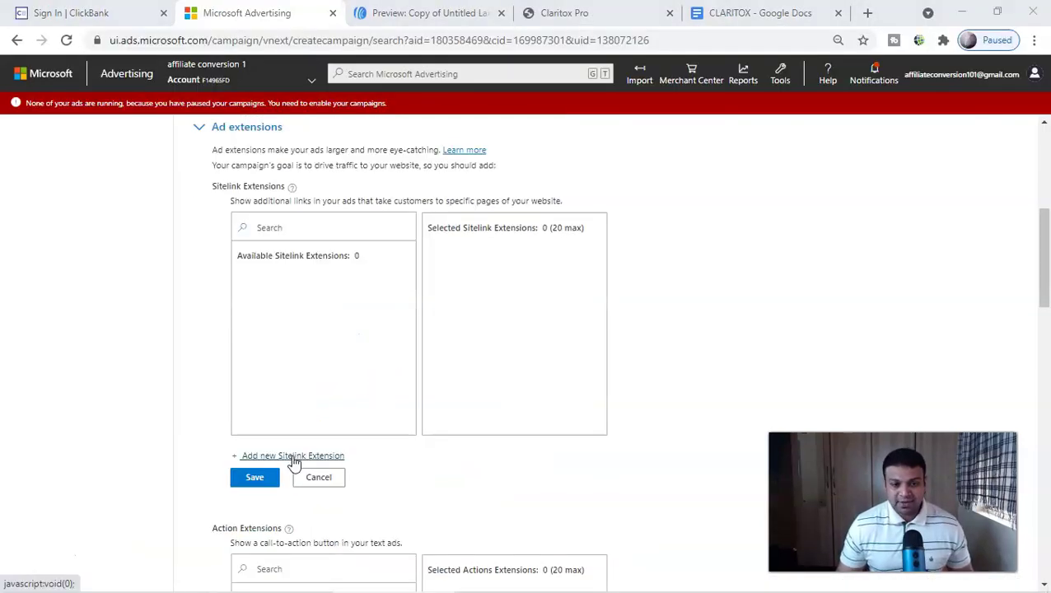
pyautogui.click(295, 458)
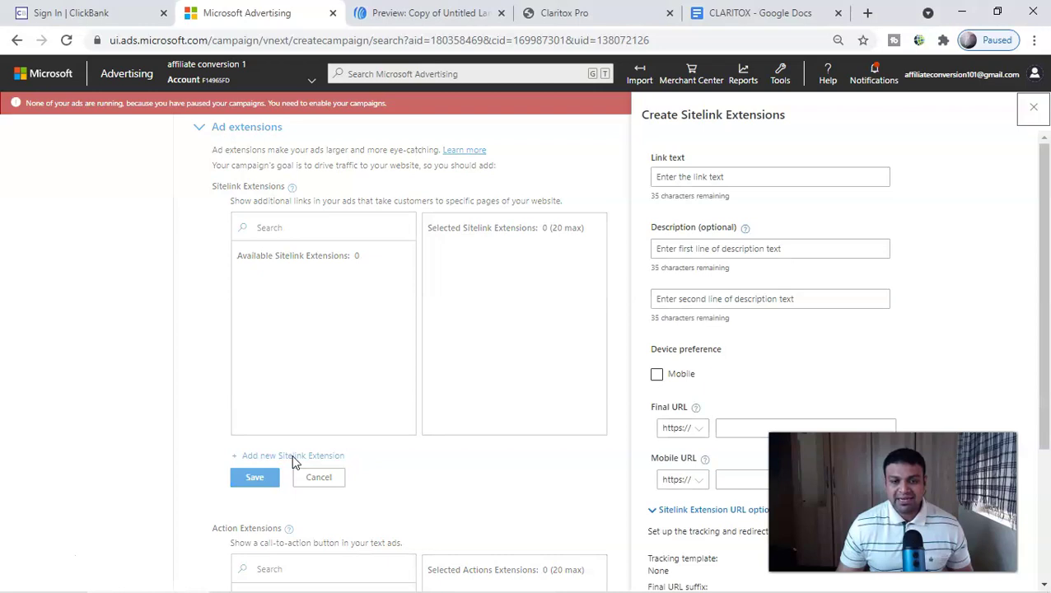
pyautogui.click(716, 177)
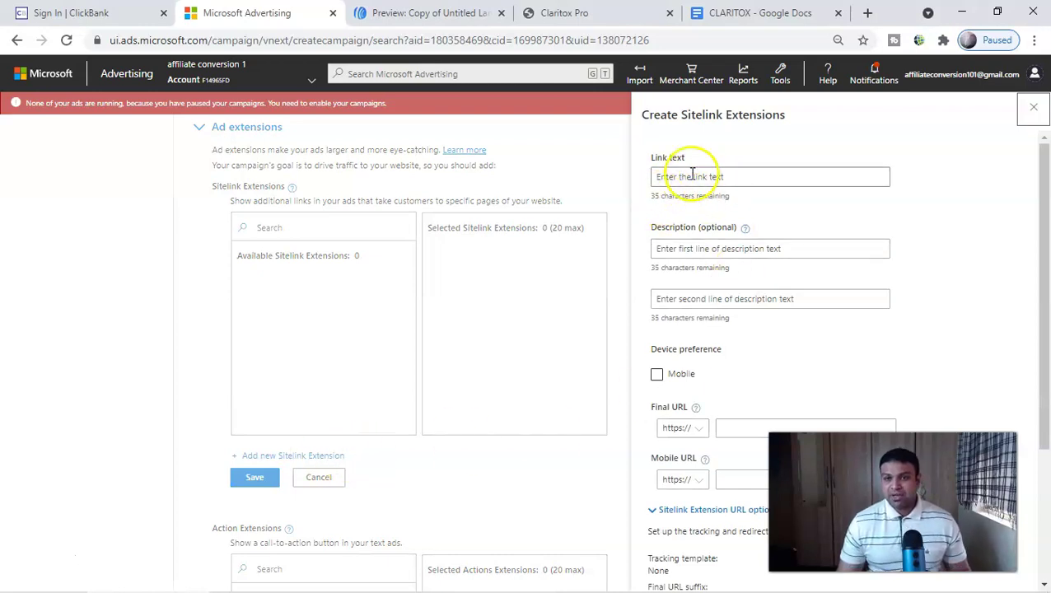
pyautogui.click(674, 177)
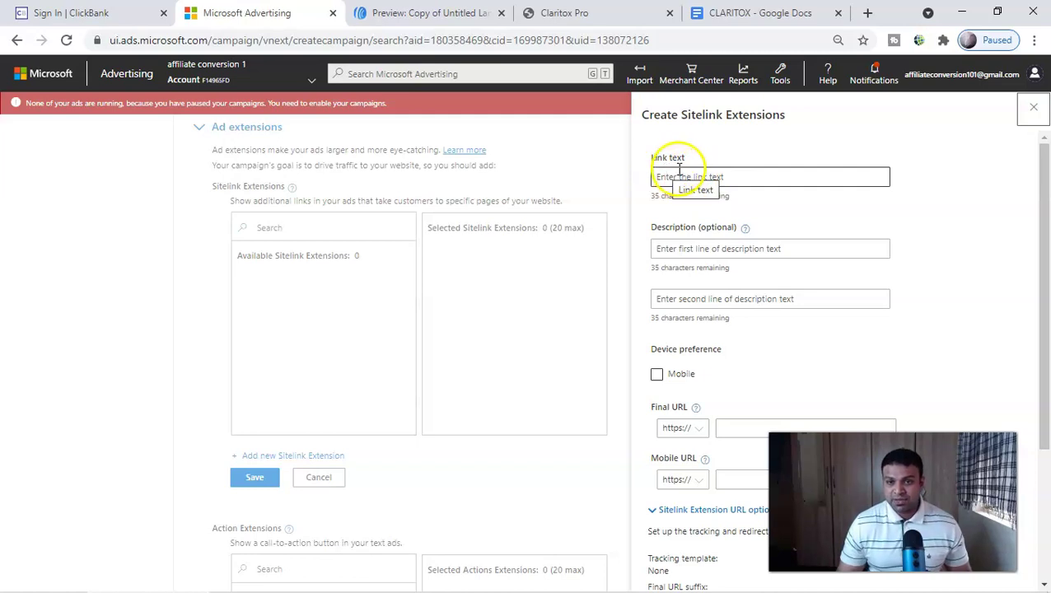
pyautogui.rightClick(657, 176)
pyautogui.click(721, 298)
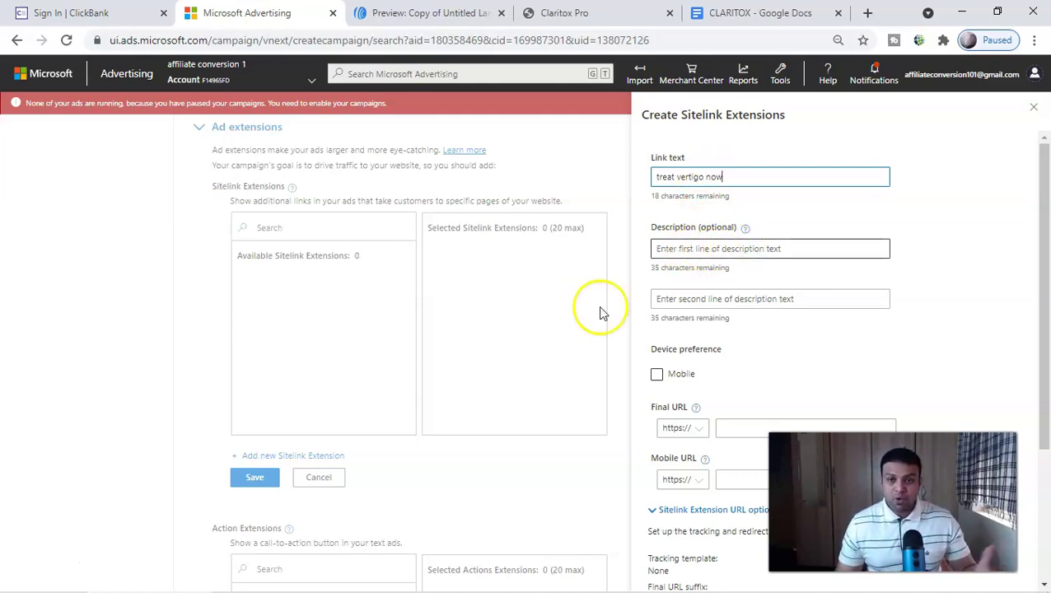
# Check the weight-loss ad's sitelink descriptions on Bing and set the new sitelink's description lines to "Get the best treatment for vertigo" and "Without toxic drugs".
pyautogui.moveTo(458, 576)
pyautogui.click(781, 583)
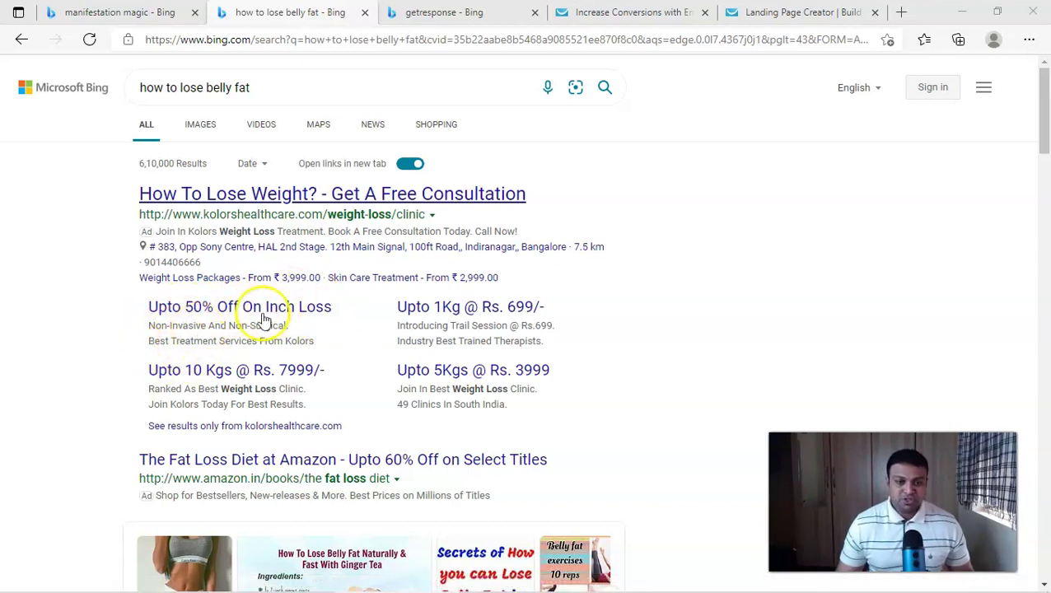
pyautogui.click(189, 581)
pyautogui.click(669, 247)
pyautogui.click(685, 254)
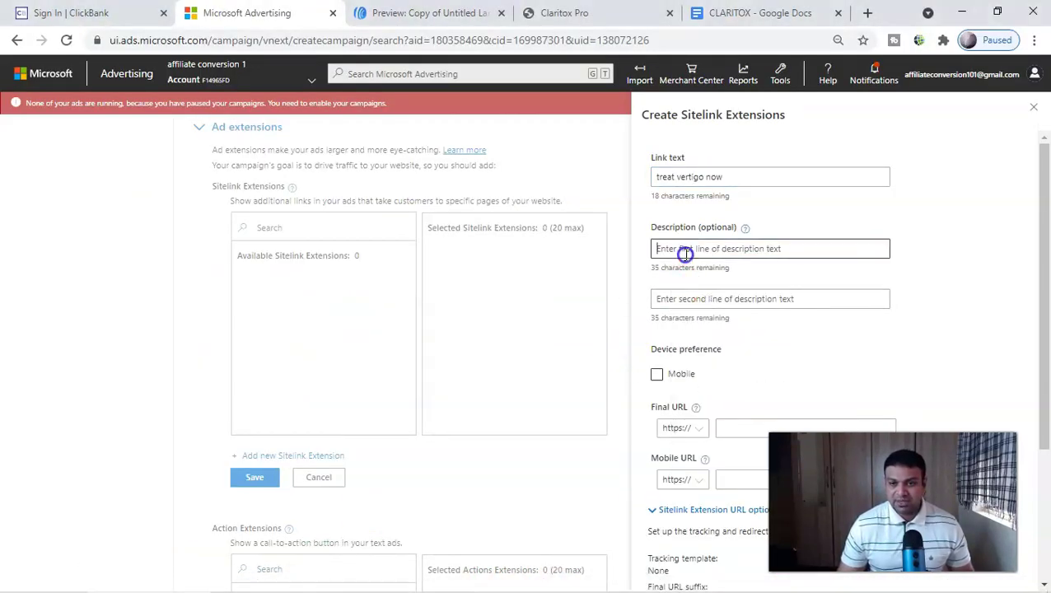
pyautogui.write('Get the best treatment for vertigo')
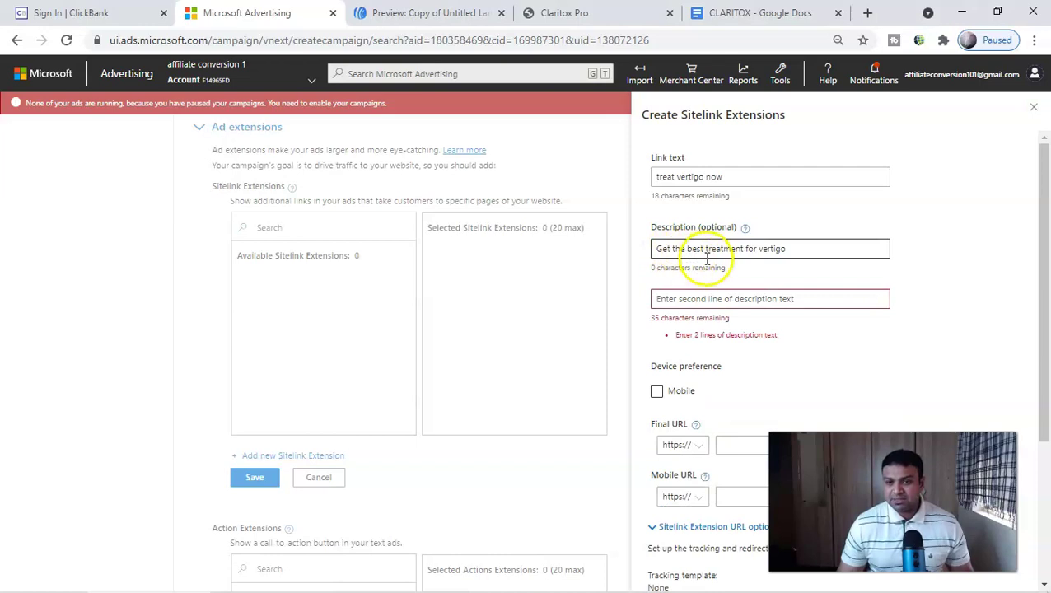
pyautogui.click(696, 302)
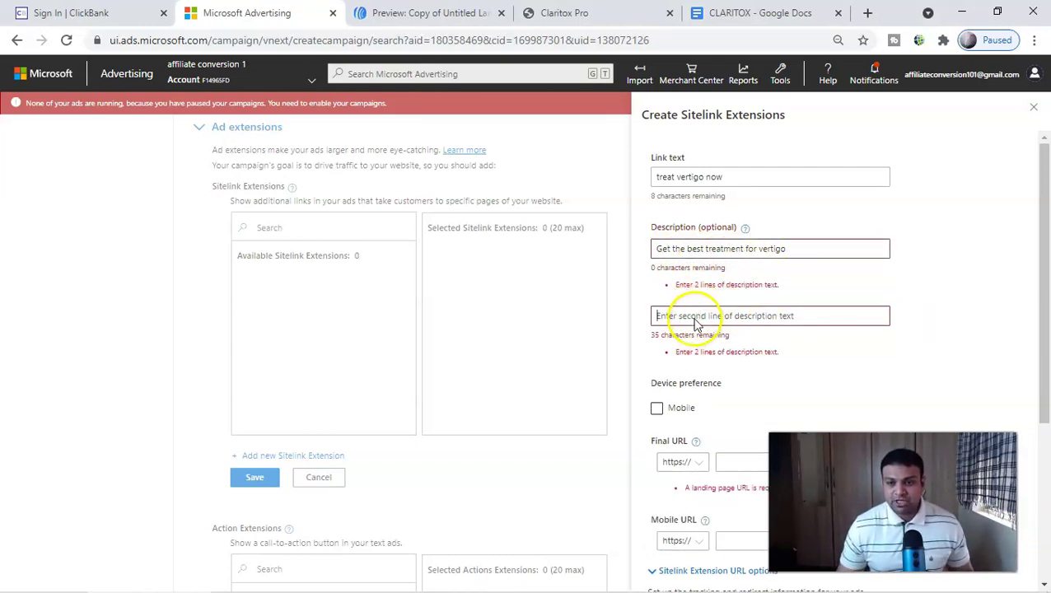
pyautogui.write('Without toxic drugs')
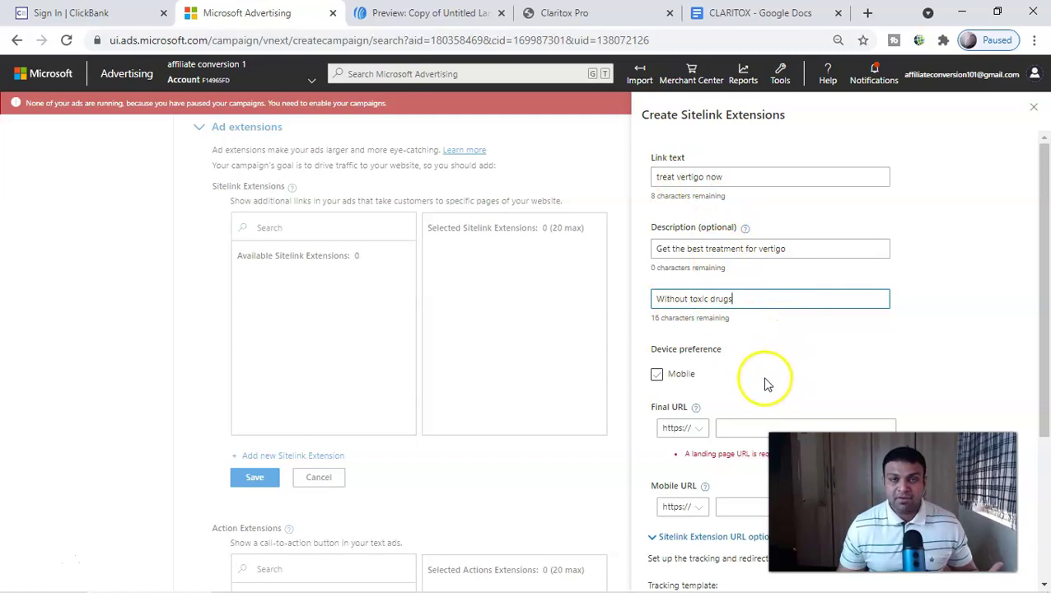
# Copy the address of the AWeber landing page preview into the sitelink's final URL.
pyautogui.scroll(-1, 764, 391)
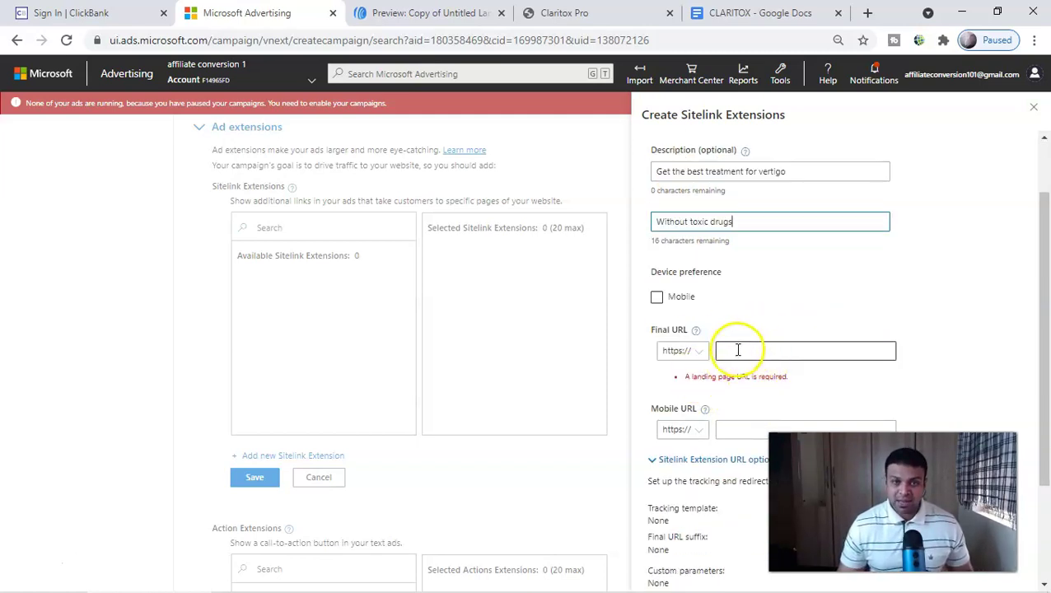
pyautogui.hotkey('ctrl', 'Tab')
pyautogui.rightClick(371, 41)
pyautogui.click(363, 43)
pyautogui.hotkey('ctrl', 'a')
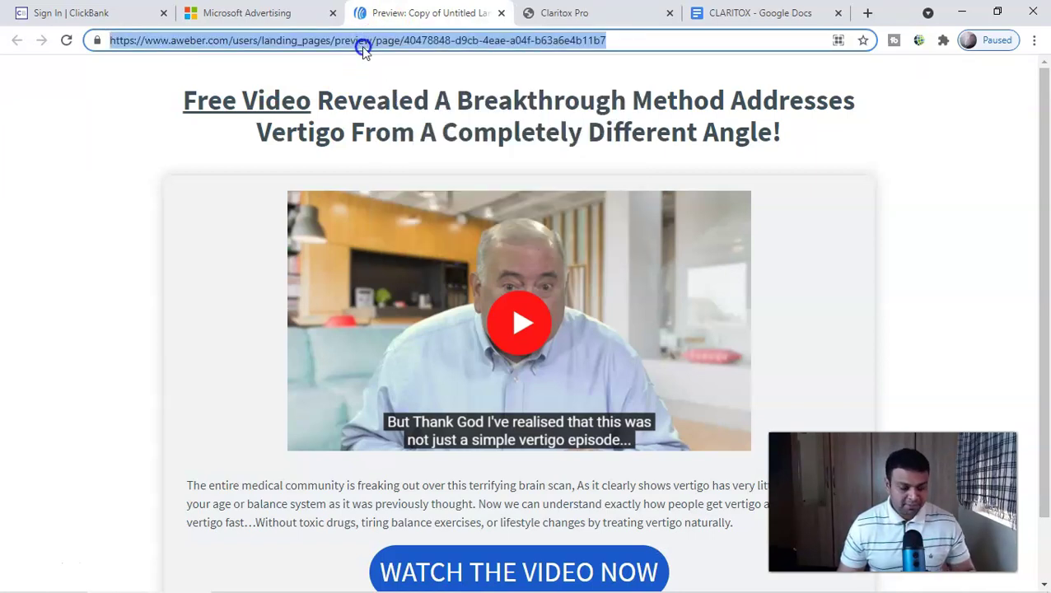
pyautogui.hotkey('ctrl', 'c')
pyautogui.hotkey('ctrl', 'shift', 'Tab')
pyautogui.hotkey('ctrl', 'v')
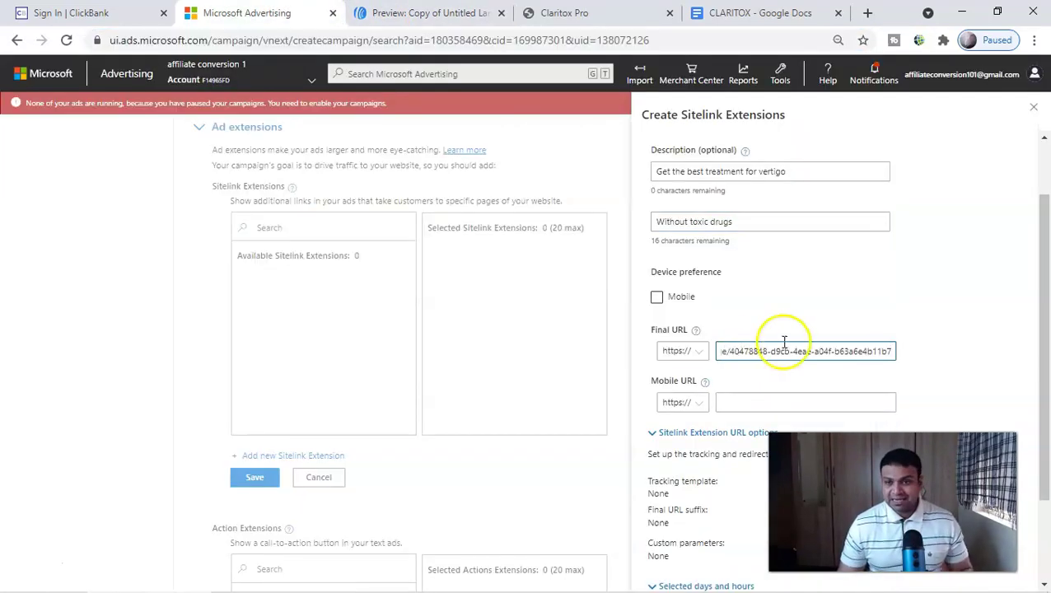
# Save the "treat vertigo now" sitelink extension and review it alongside the ads in both ad groups.
pyautogui.scroll(2, 795, 376)
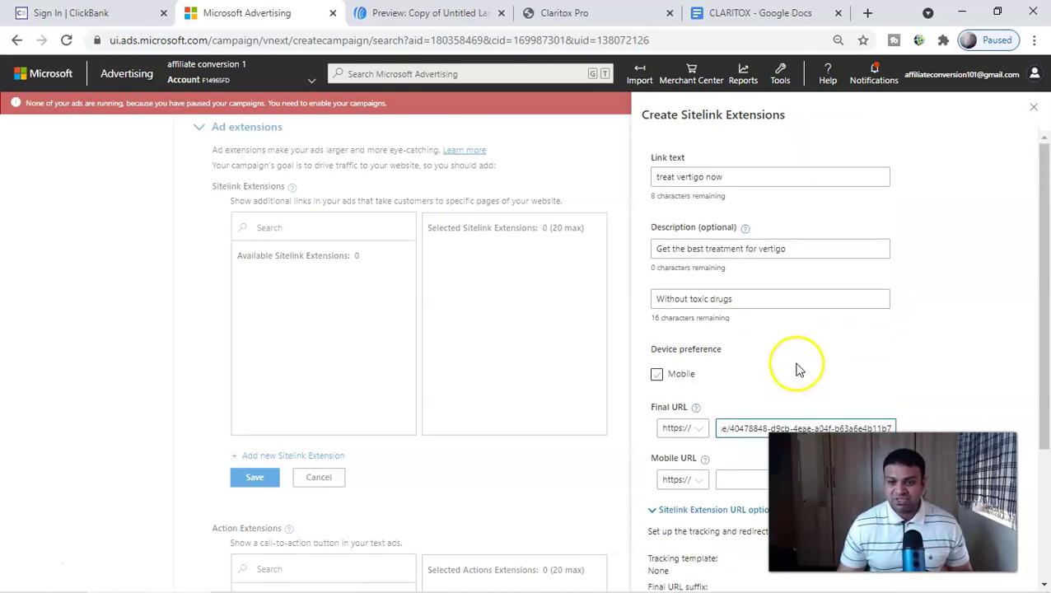
pyautogui.scroll(-5, 795, 371)
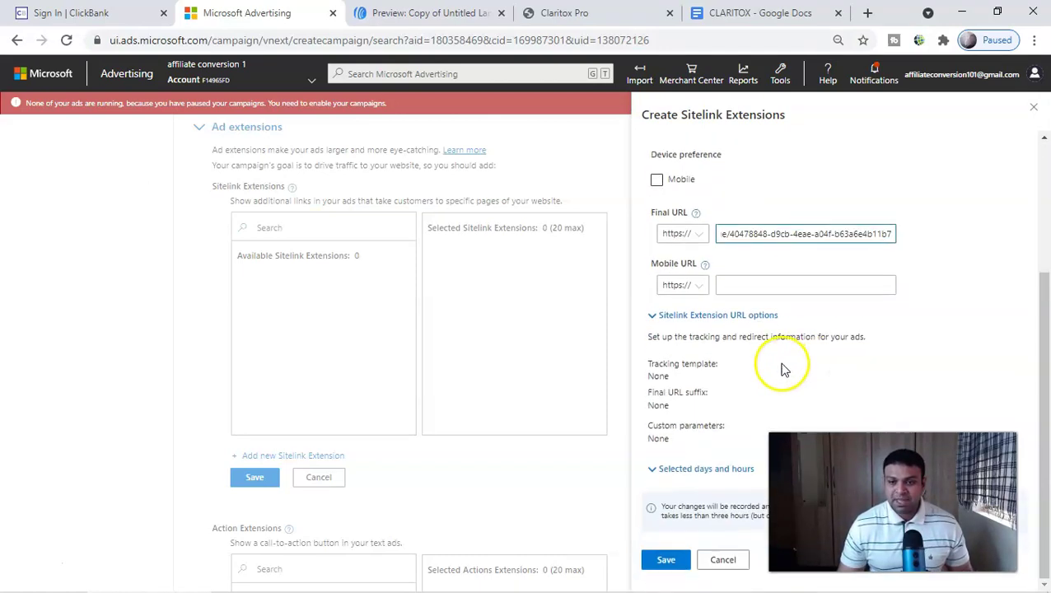
pyautogui.click(664, 562)
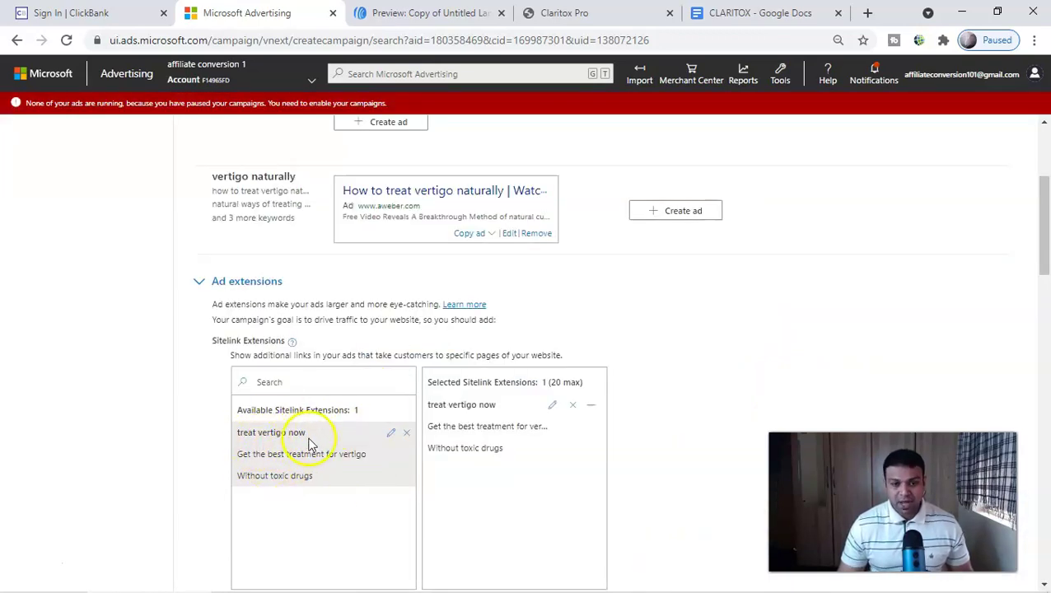
pyautogui.scroll(-1, 311, 445)
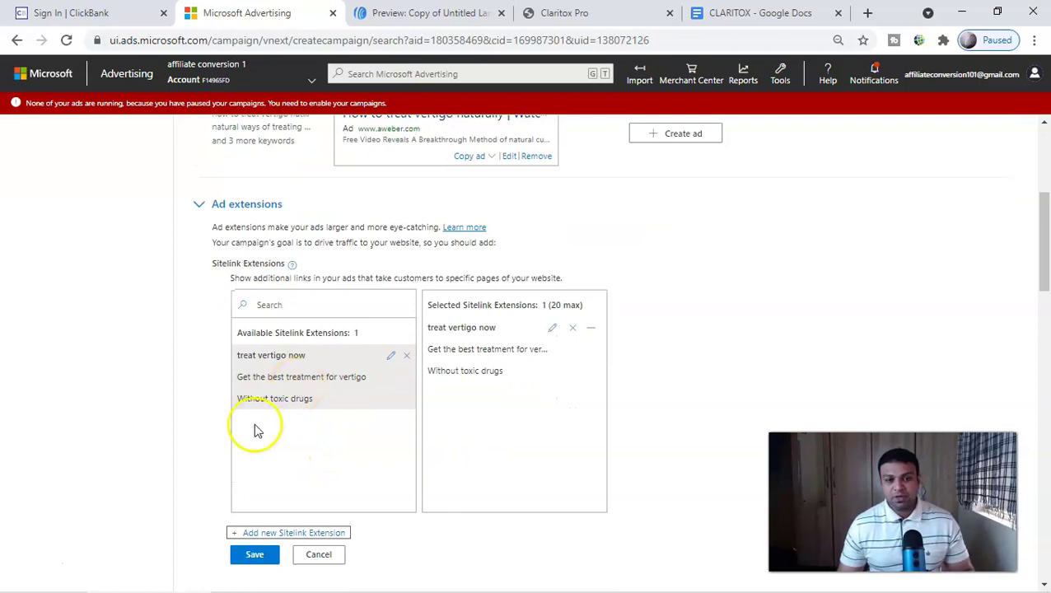
pyautogui.scroll(2, 408, 445)
pyautogui.scroll(2, 379, 450)
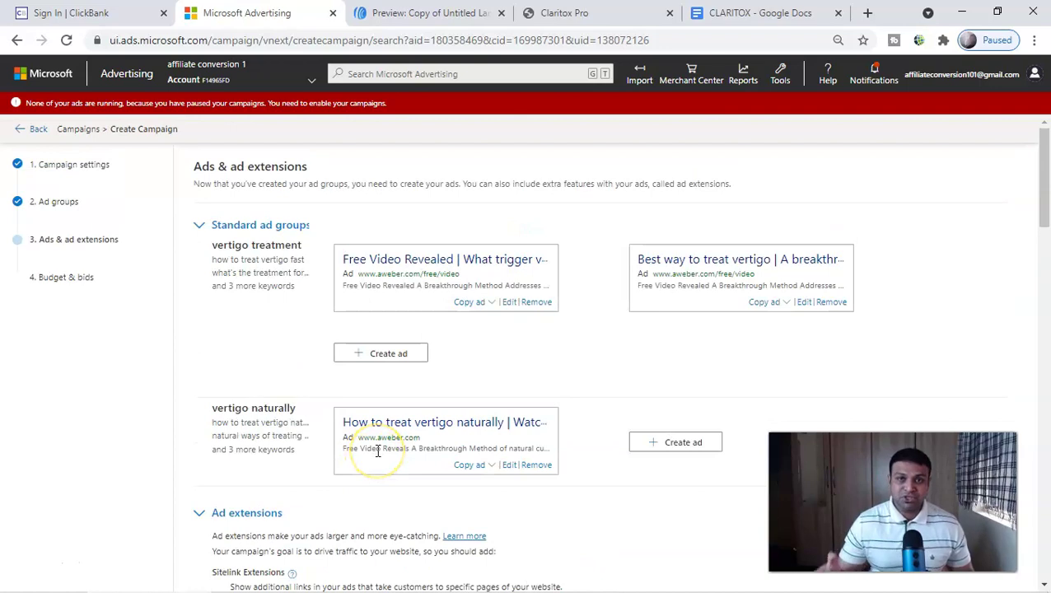
# Look through the sitelink, action, callout, promotion and other ad extension sections, and save to proceed to the budget and bids.
pyautogui.scroll(-3, 378, 446)
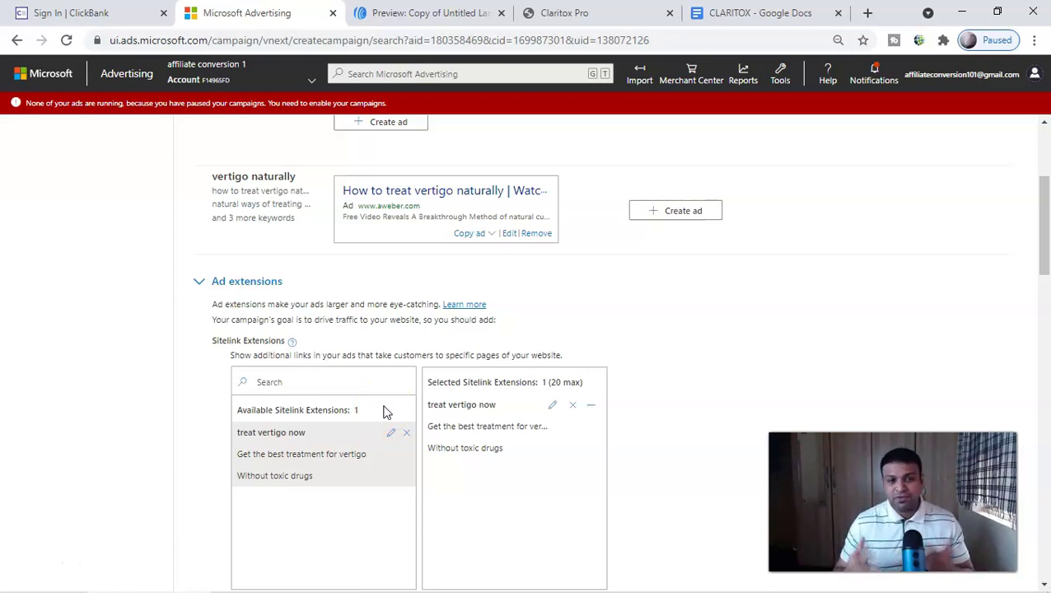
pyautogui.scroll(-2, 382, 420)
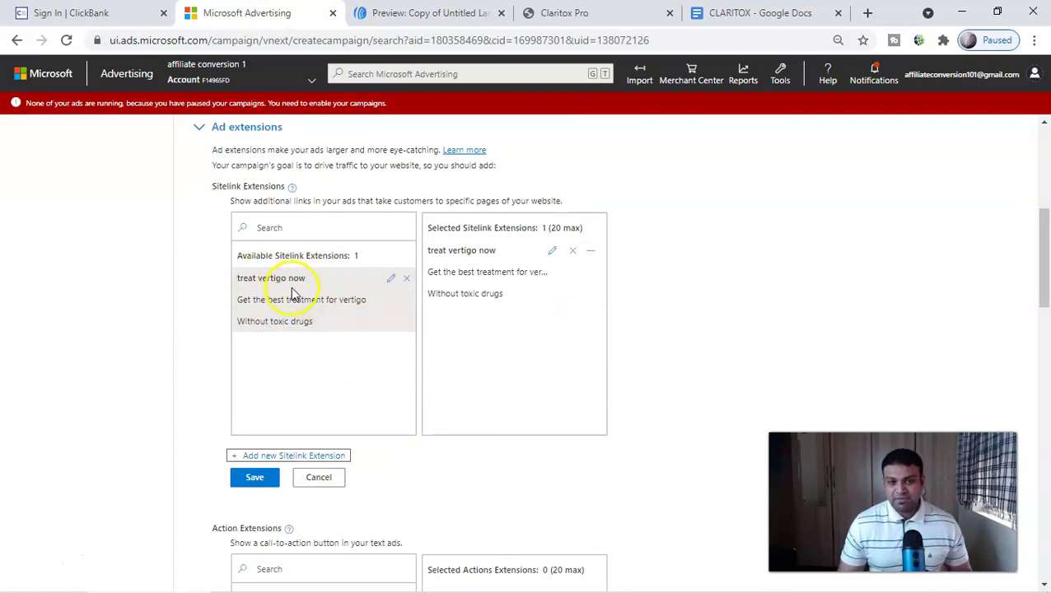
pyautogui.scroll(-4, 387, 425)
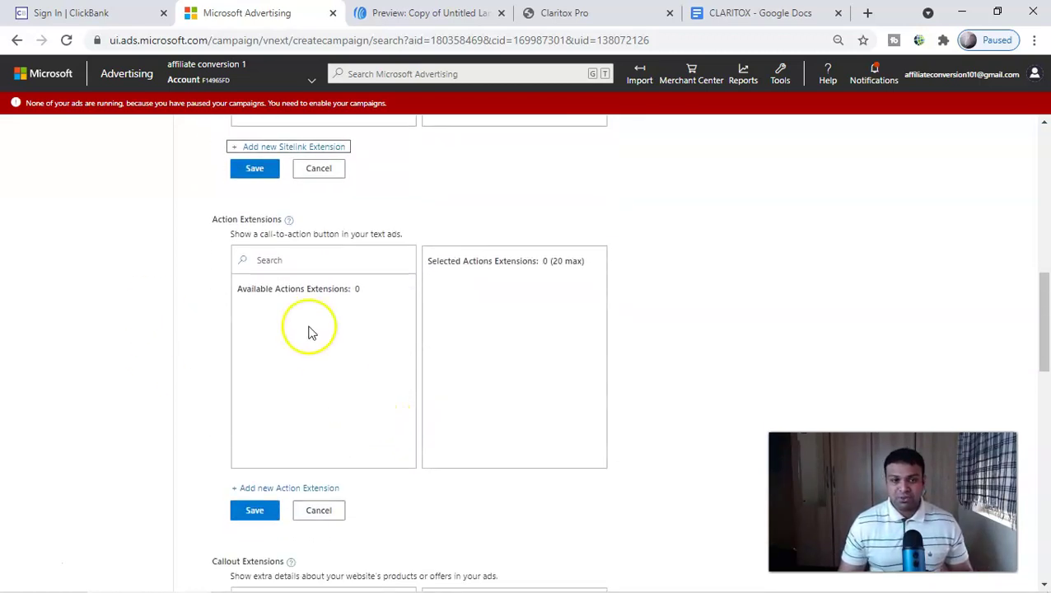
pyautogui.scroll(-3, 355, 396)
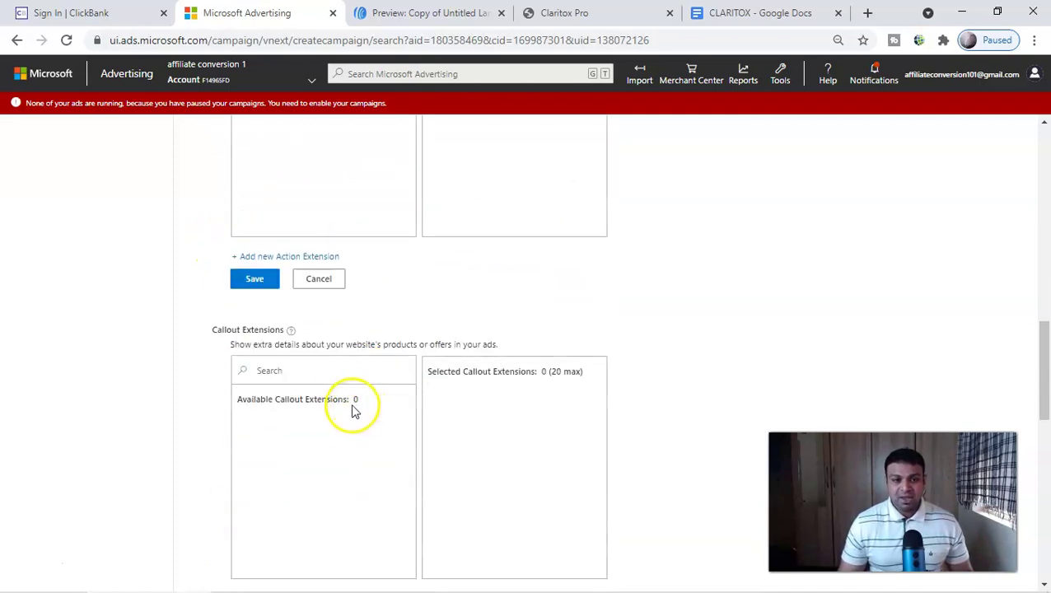
pyautogui.scroll(-10, 355, 412)
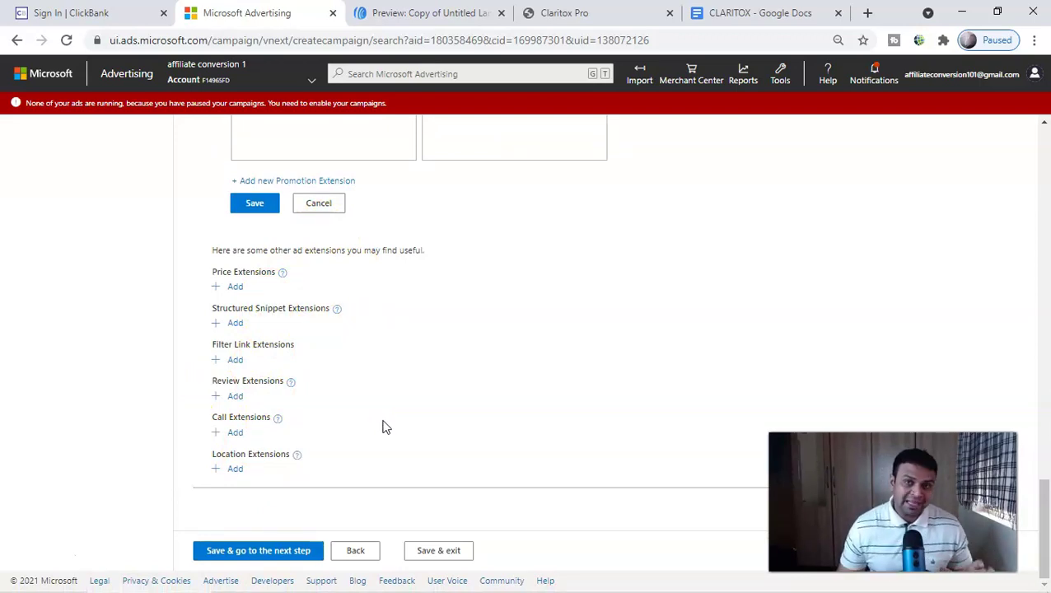
pyautogui.scroll(5, 384, 427)
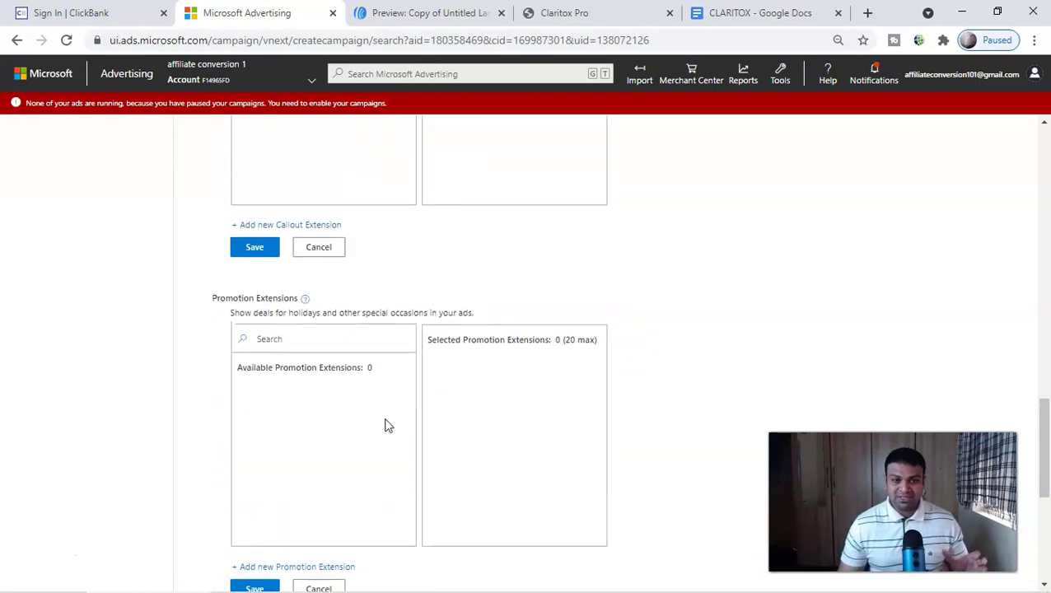
pyautogui.scroll(-5, 384, 430)
pyautogui.scroll(20, 386, 429)
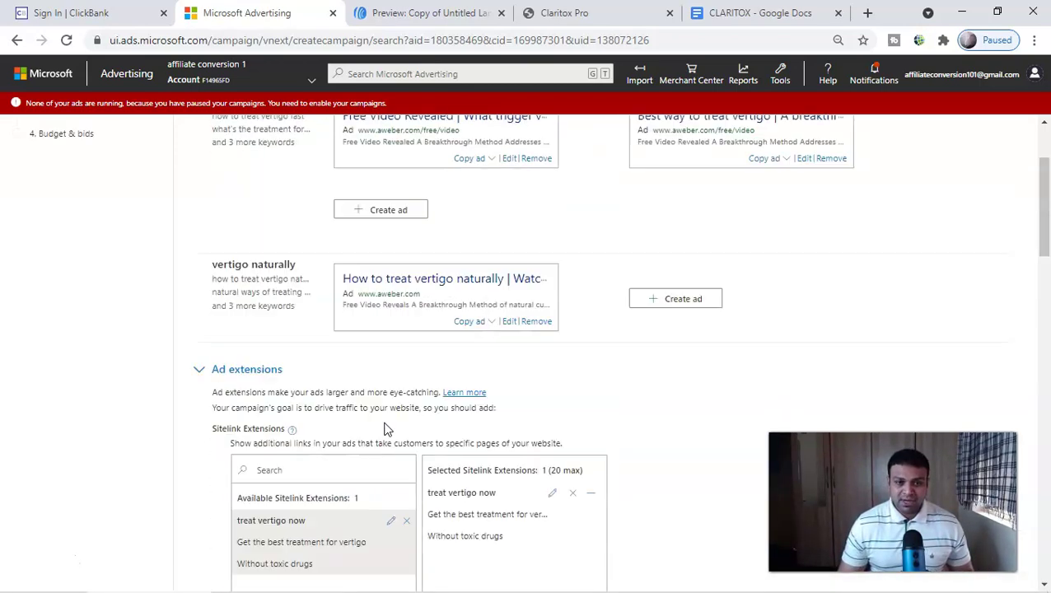
pyautogui.scroll(-20, 388, 420)
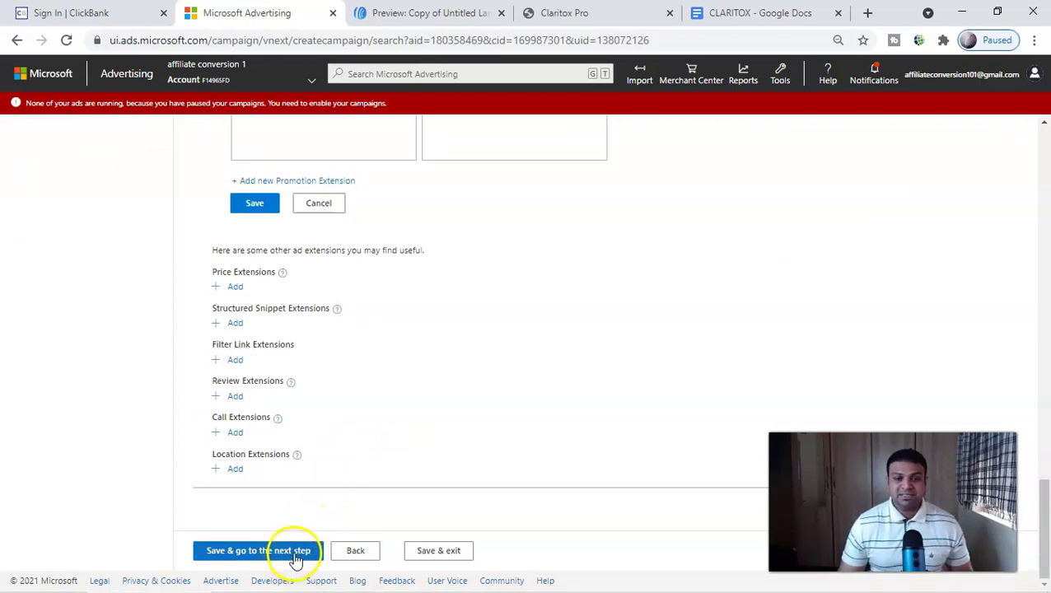
pyautogui.click(296, 552)
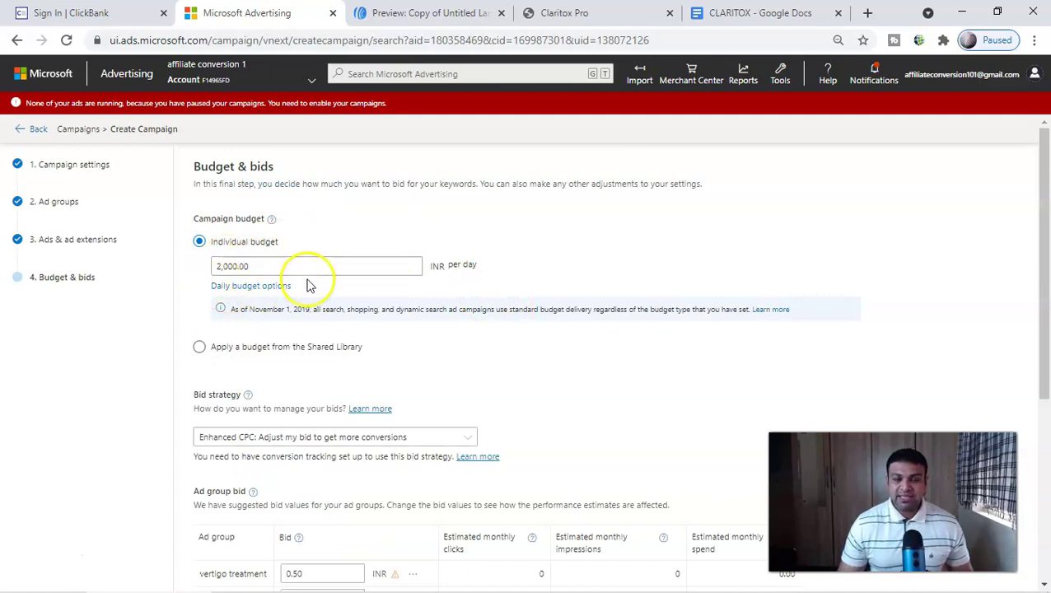
# Review the daily campaign budget and choose "Enhanced CPC: Adjust my bid to get more conversions" as the bid strategy.
pyautogui.scroll(-2, 305, 293)
pyautogui.scroll(2, 289, 276)
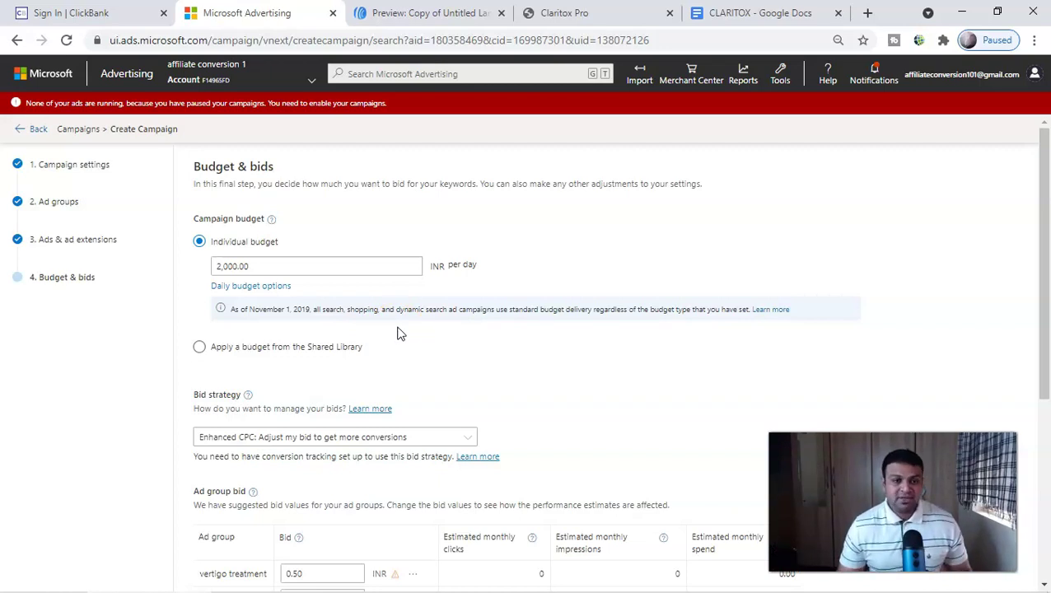
pyautogui.scroll(-3, 398, 332)
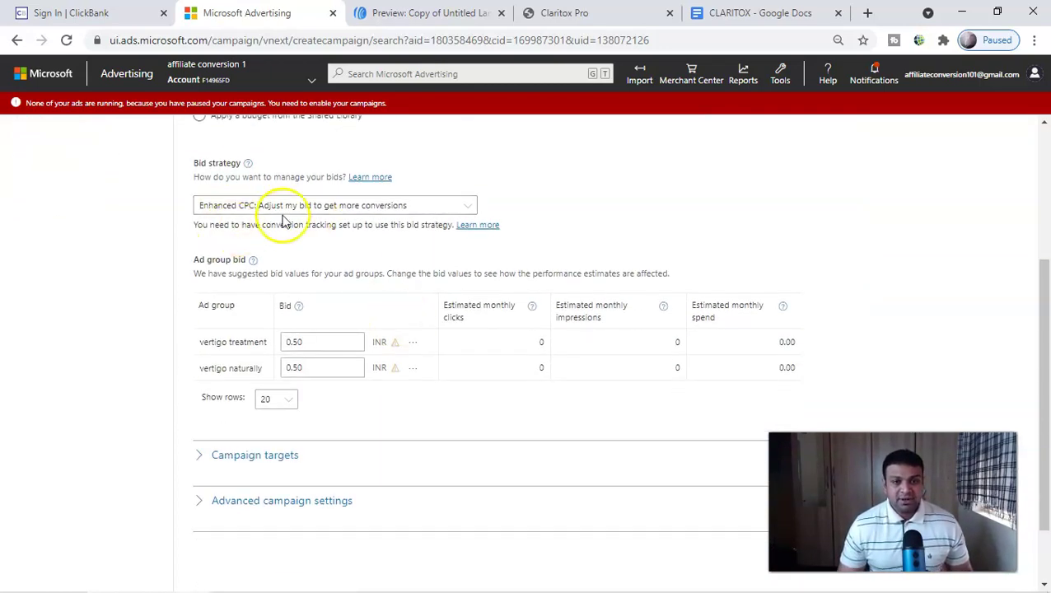
pyautogui.click(321, 210)
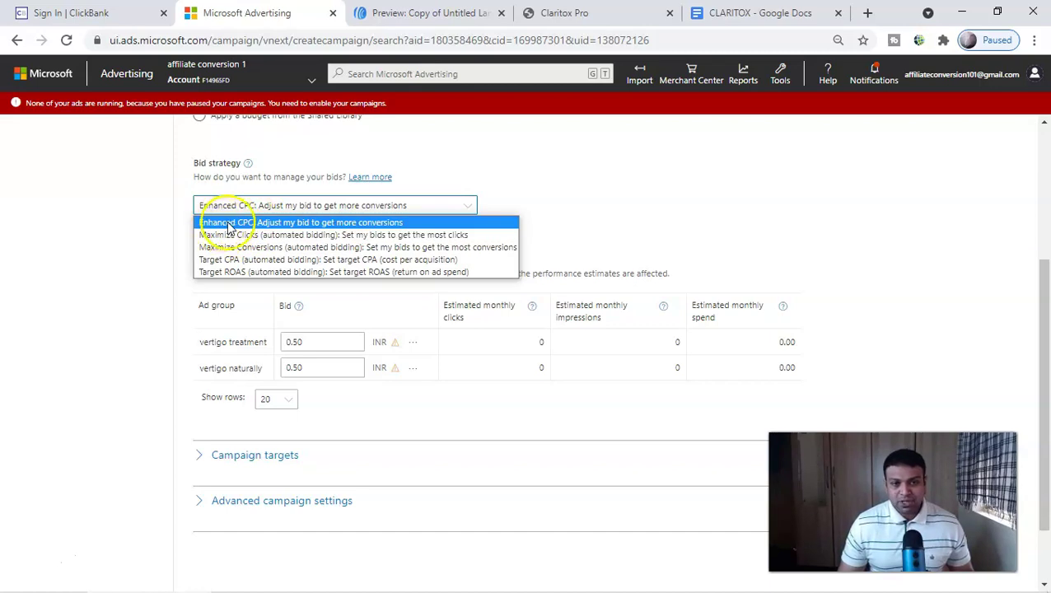
pyautogui.click(268, 222)
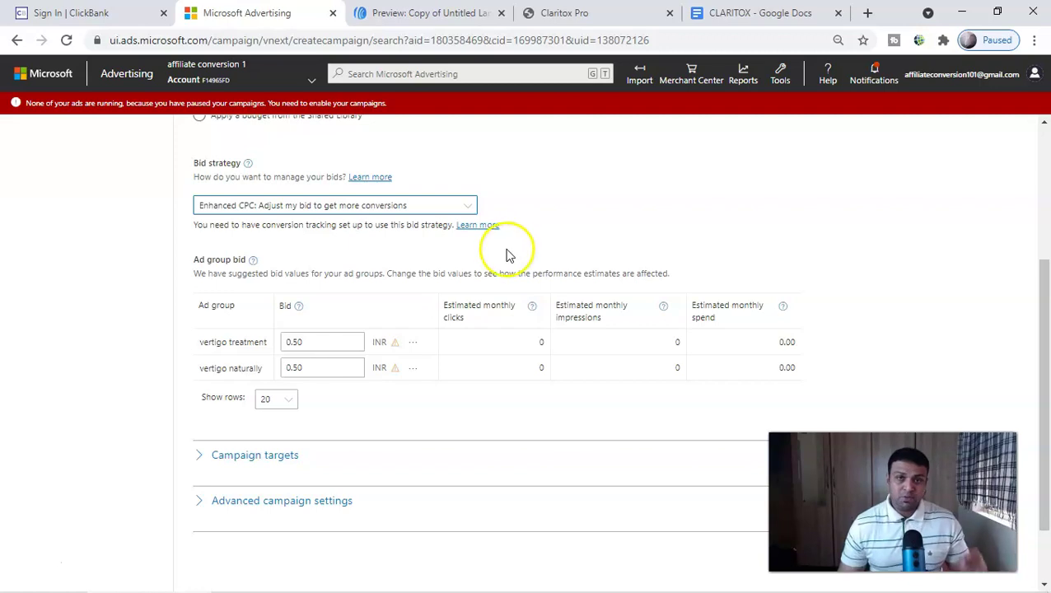
pyautogui.scroll(1, 394, 265)
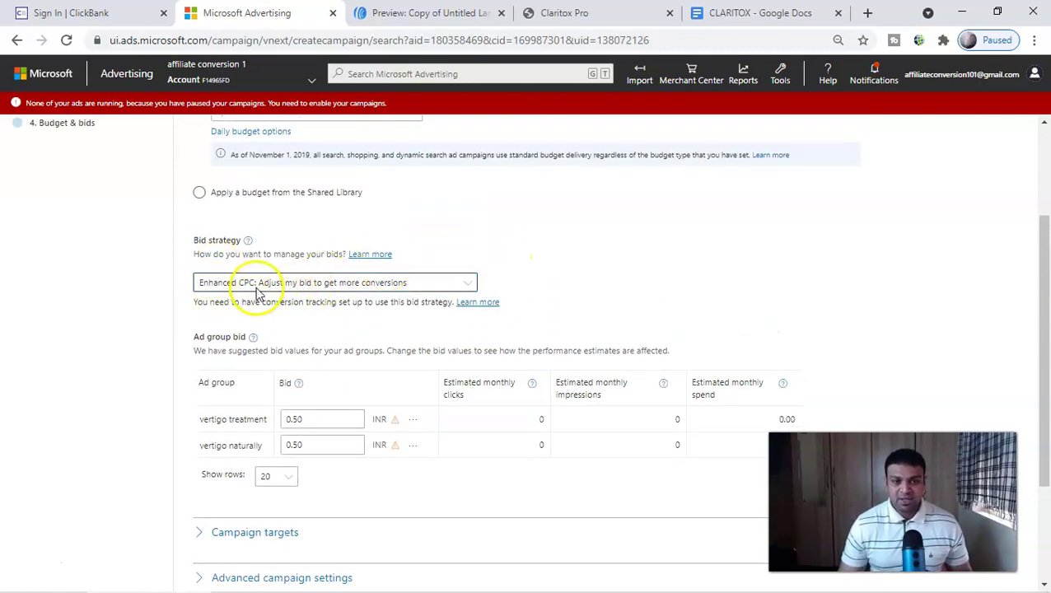
# Expand the campaign targets and check the bid adjustment options for the Canada location.
pyautogui.scroll(-2, 346, 334)
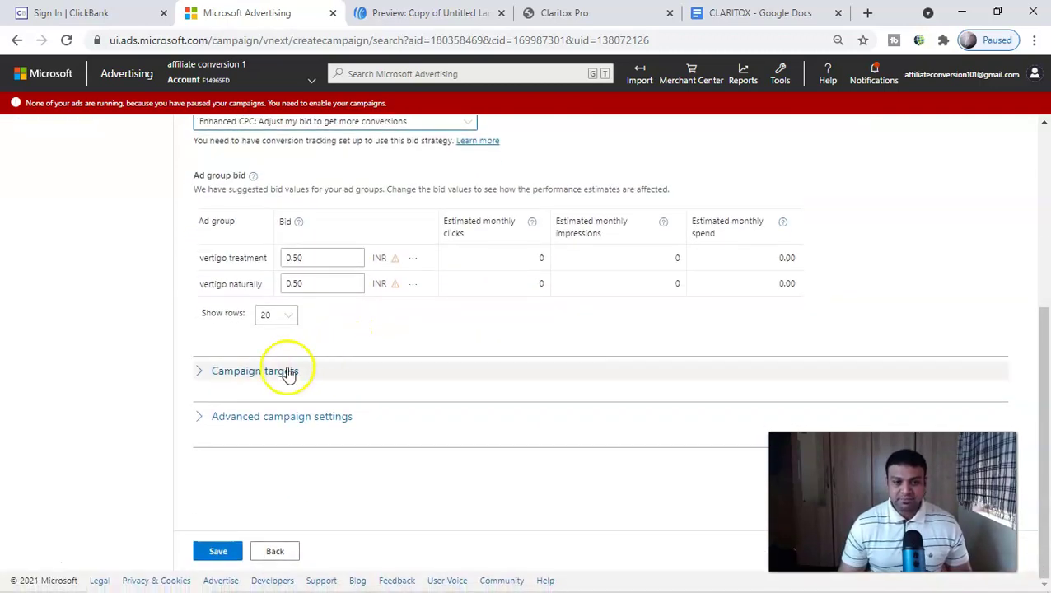
pyautogui.click(203, 376)
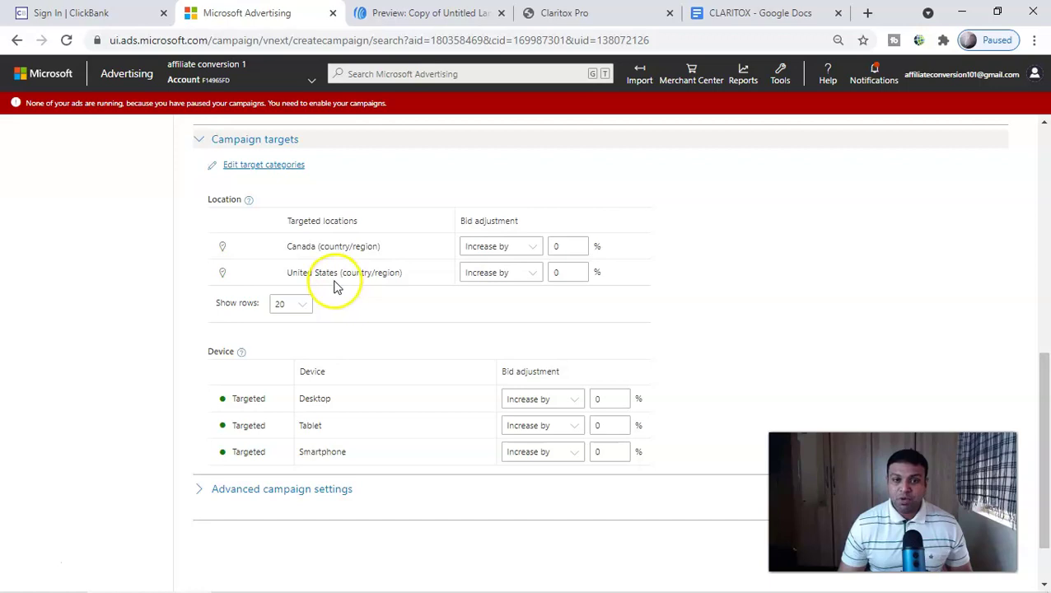
pyautogui.click(508, 246)
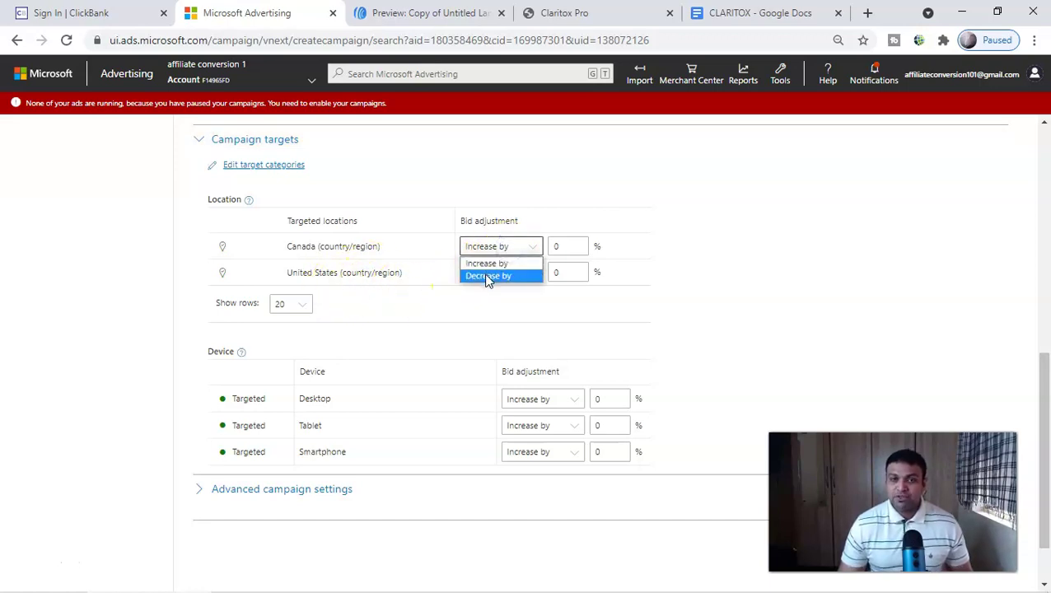
pyautogui.click(496, 247)
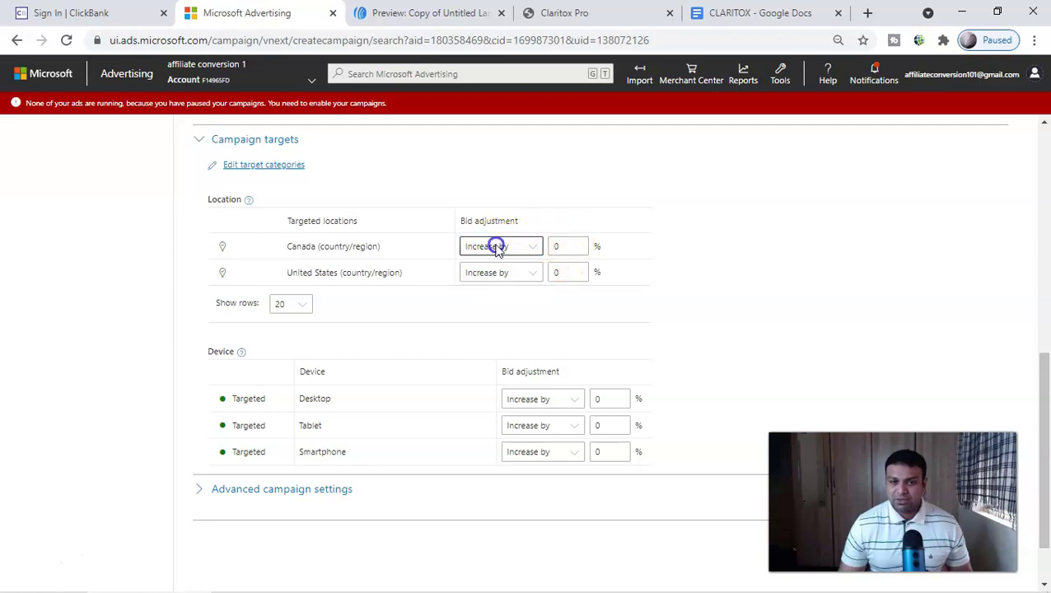
# Set the Tablet device's bid adjustment to decrease by 80%.
pyautogui.scroll(-1, 437, 346)
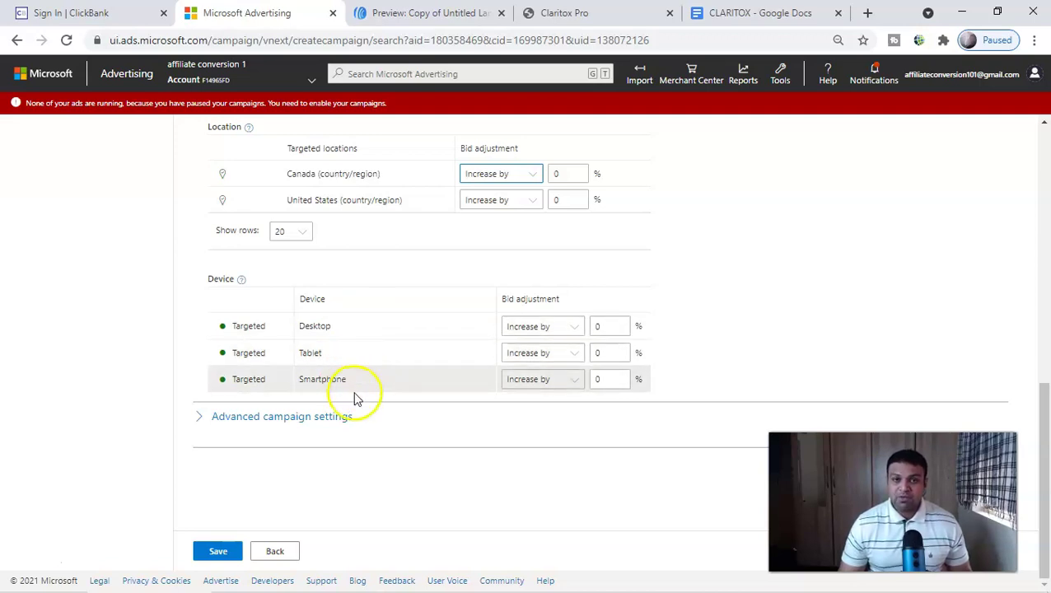
pyautogui.click(570, 353)
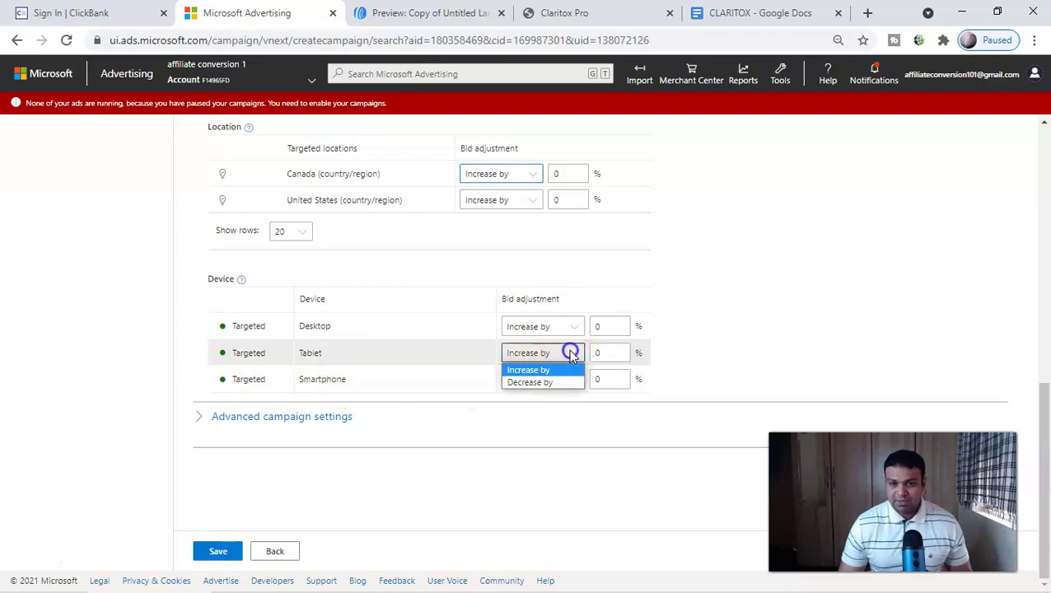
pyautogui.click(544, 383)
pyautogui.click(602, 354)
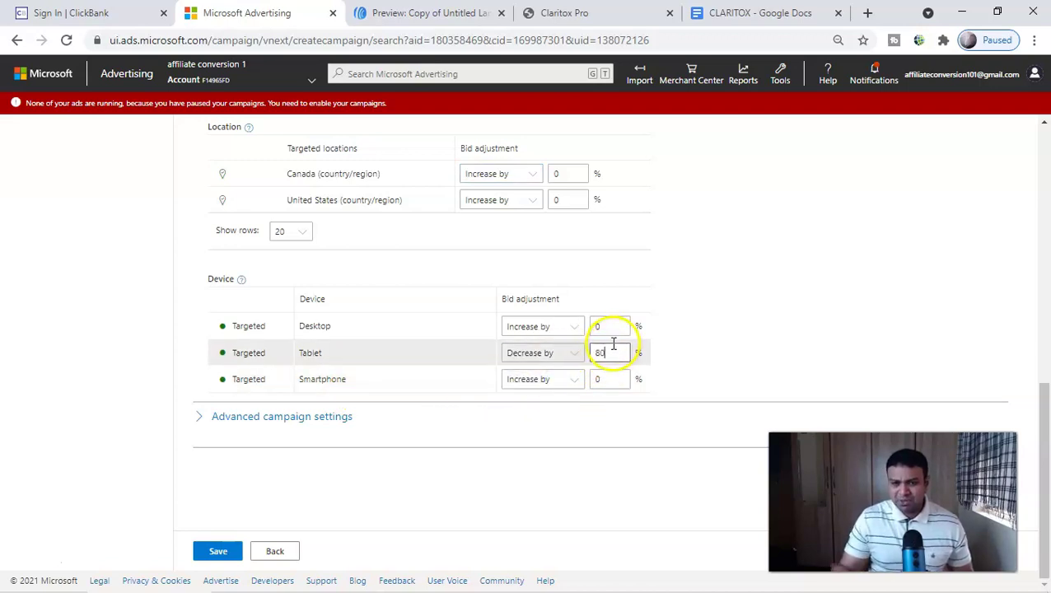
pyautogui.click(710, 325)
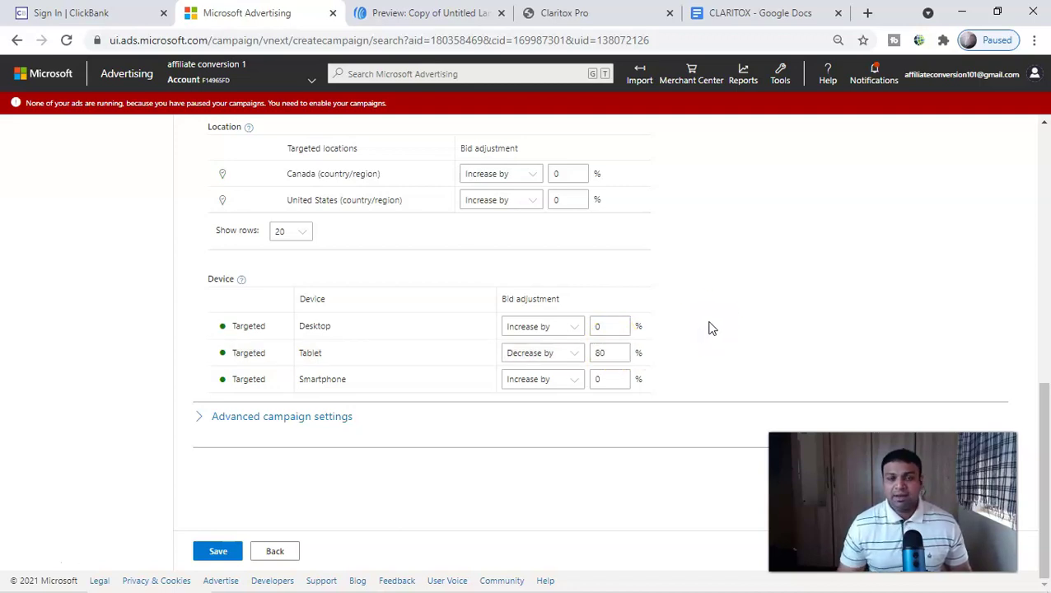
# Expand the advanced campaign settings and review the ad schedule and the audience ads bid adjustment.
pyautogui.click(204, 422)
pyautogui.scroll(-5, 363, 453)
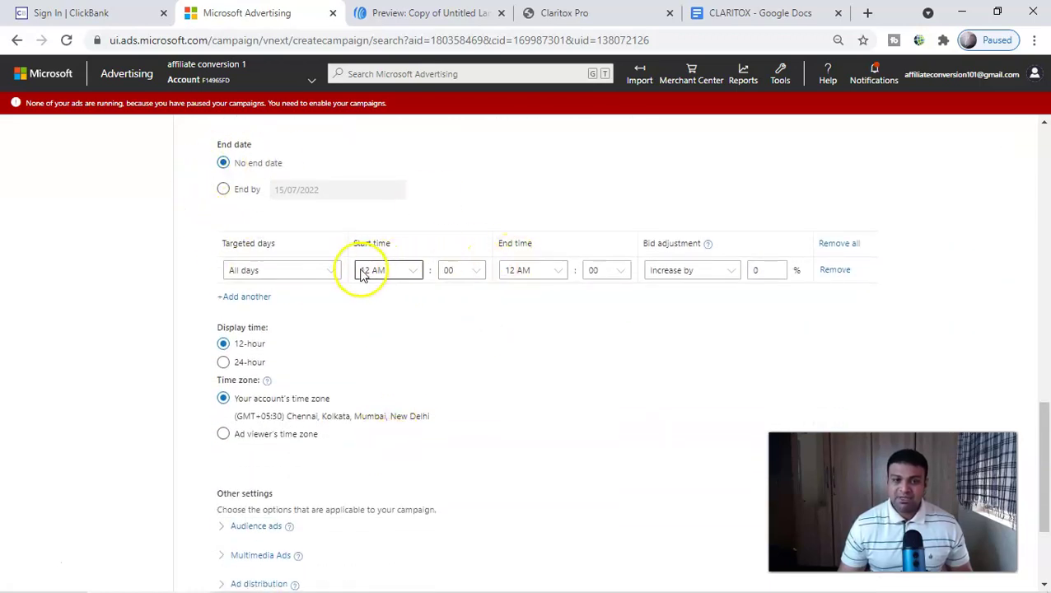
pyautogui.scroll(-2, 239, 379)
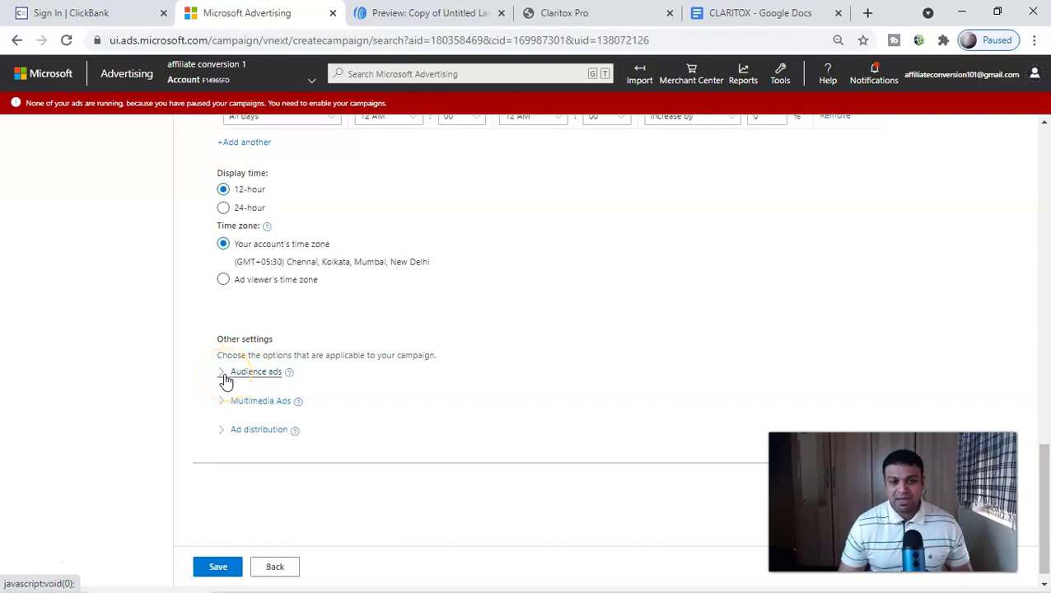
pyautogui.click(226, 377)
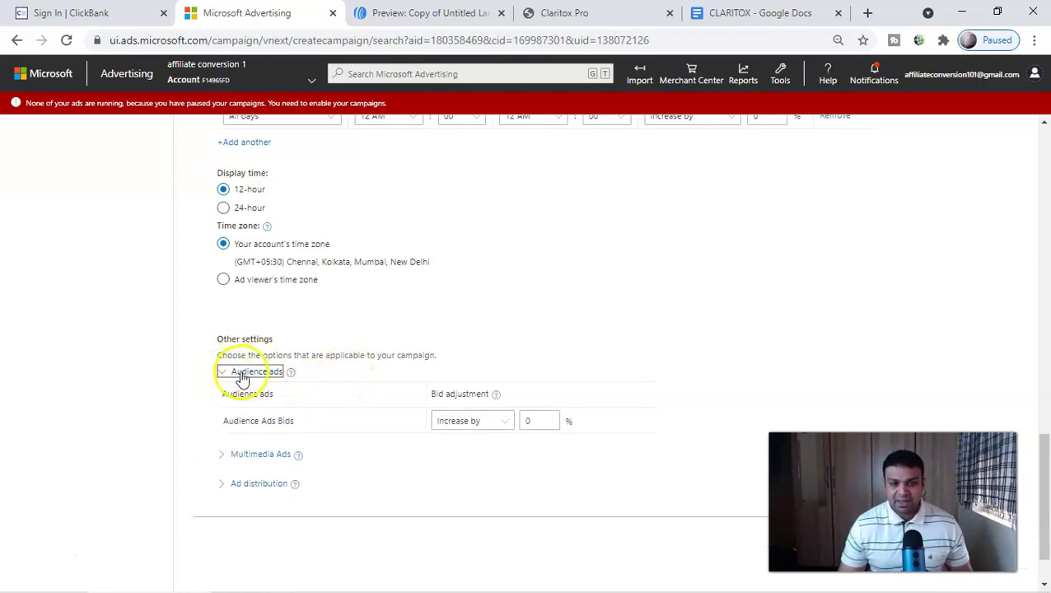
pyautogui.click(224, 375)
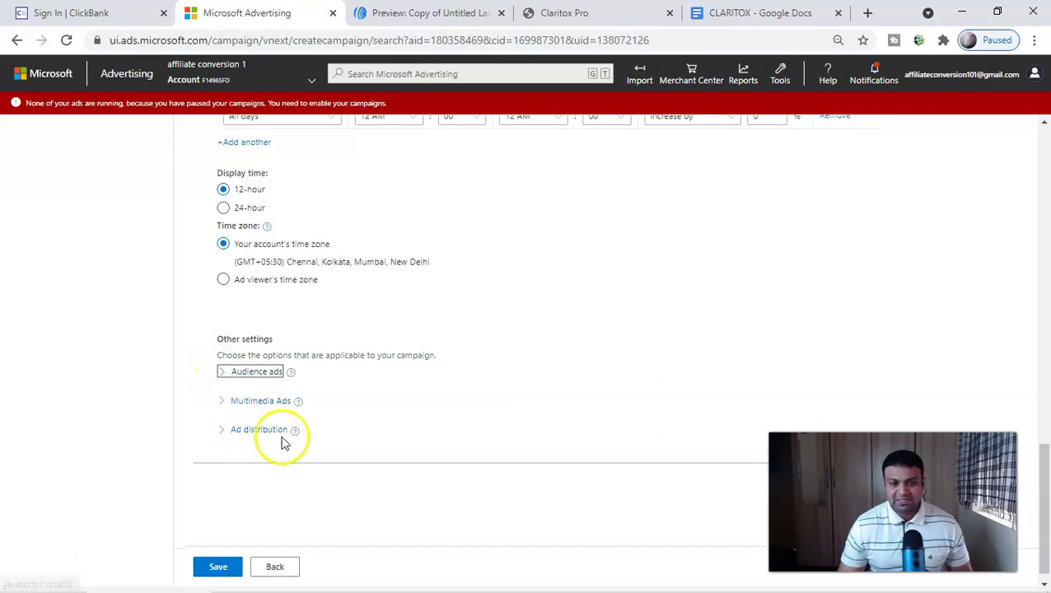
pyautogui.scroll(3, 382, 418)
pyautogui.scroll(-3, 380, 417)
# Set the ad distribution to "Bing, AOL, and Yahoo search (owned and operated) only".
pyautogui.click(224, 416)
pyautogui.scroll(-2, 330, 434)
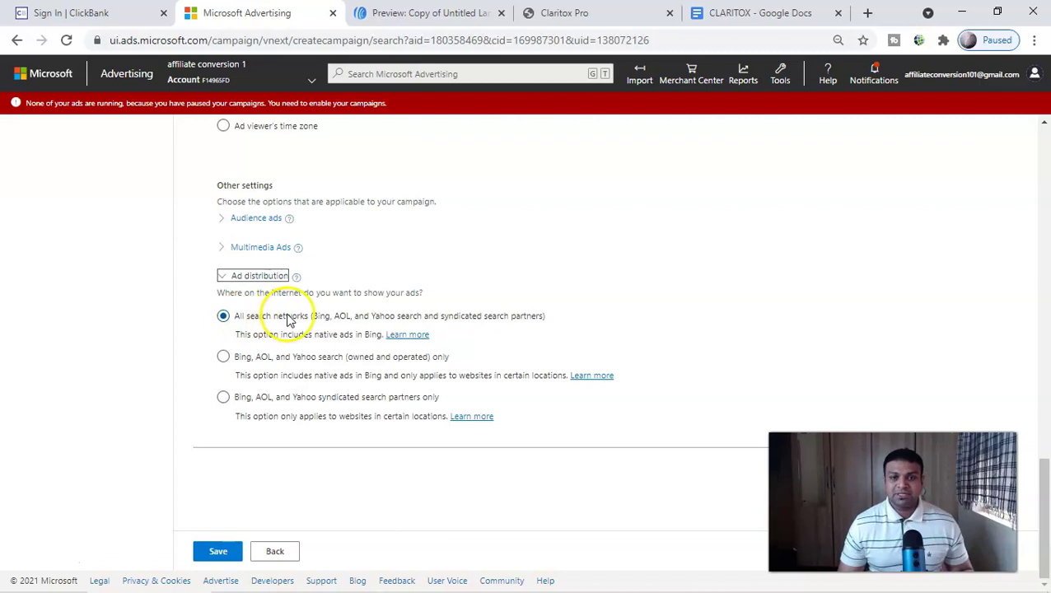
pyautogui.click(224, 359)
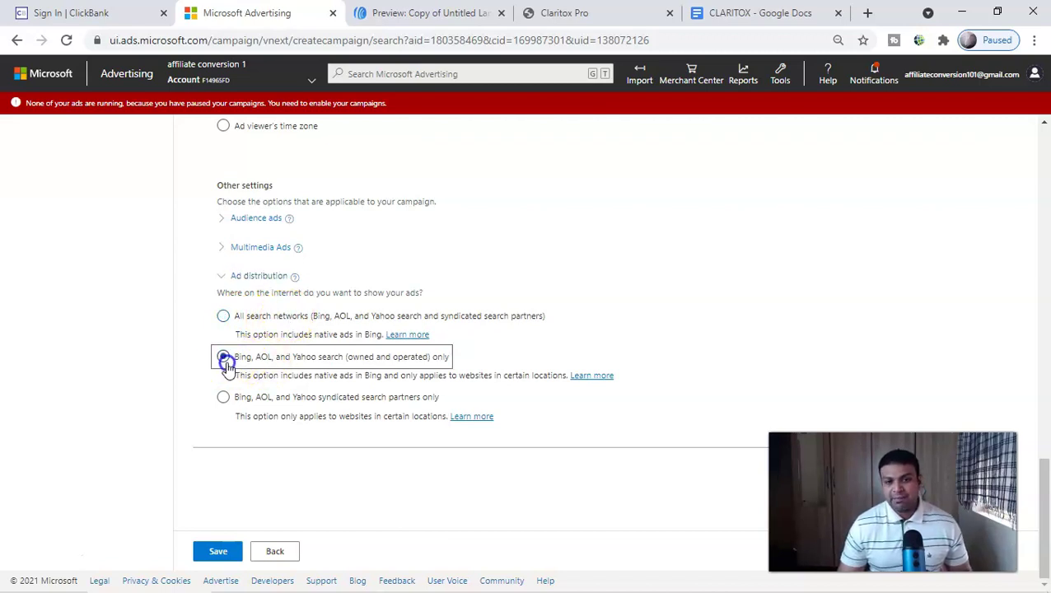
pyautogui.click(306, 399)
# Add Age to the campaign's target categories and bring up the bid adjustments for the age ranges.
pyautogui.scroll(12, 382, 466)
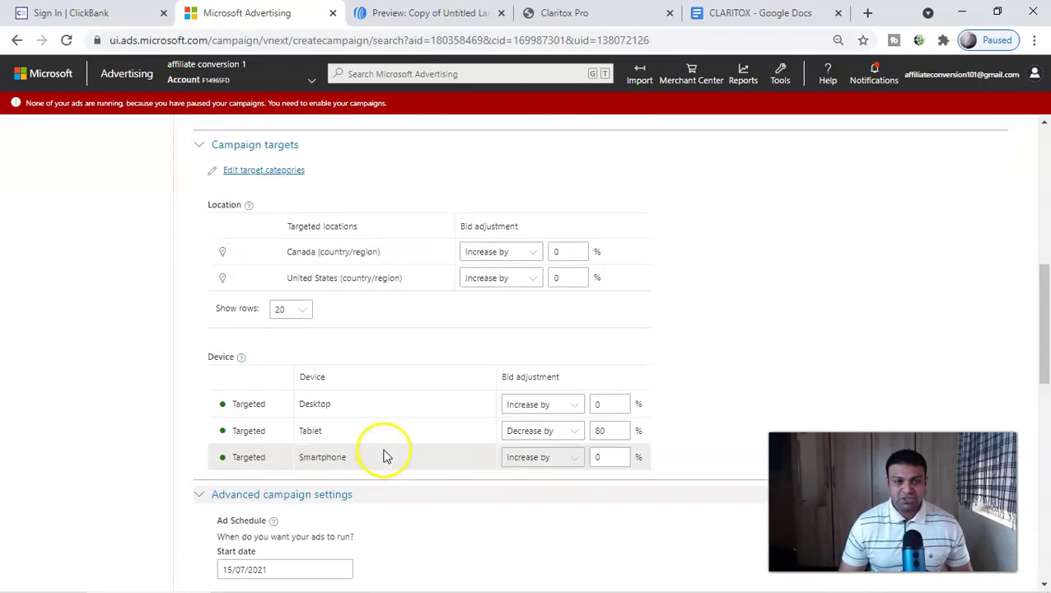
pyautogui.scroll(1, 387, 456)
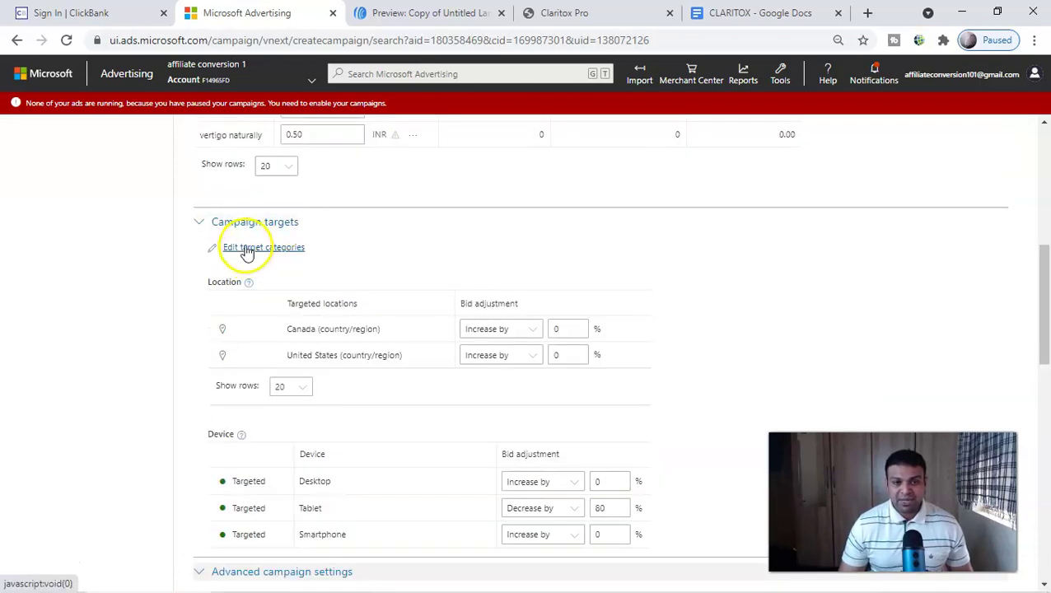
pyautogui.click(249, 254)
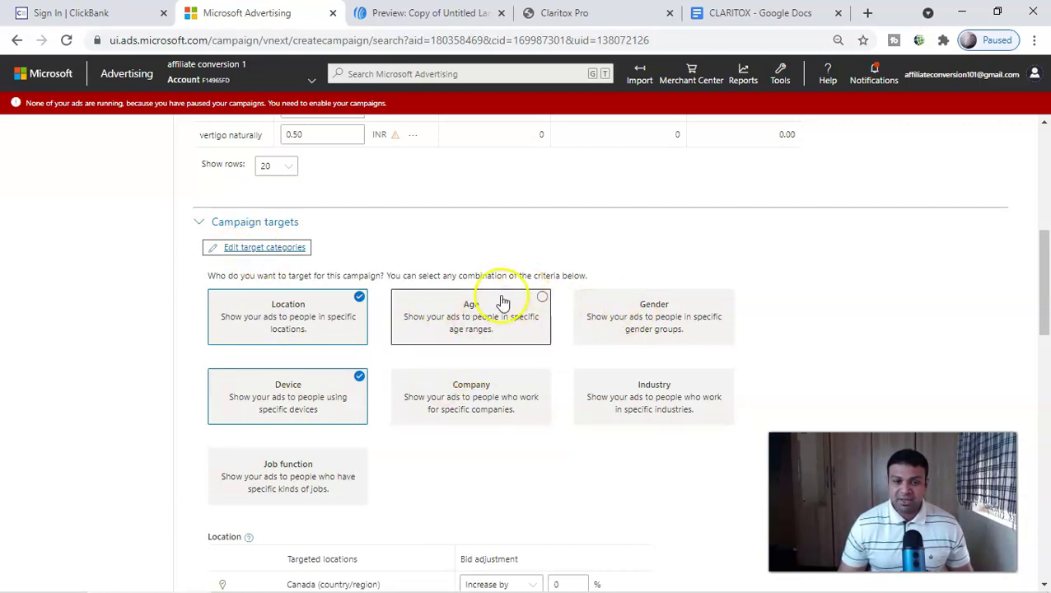
pyautogui.click(494, 329)
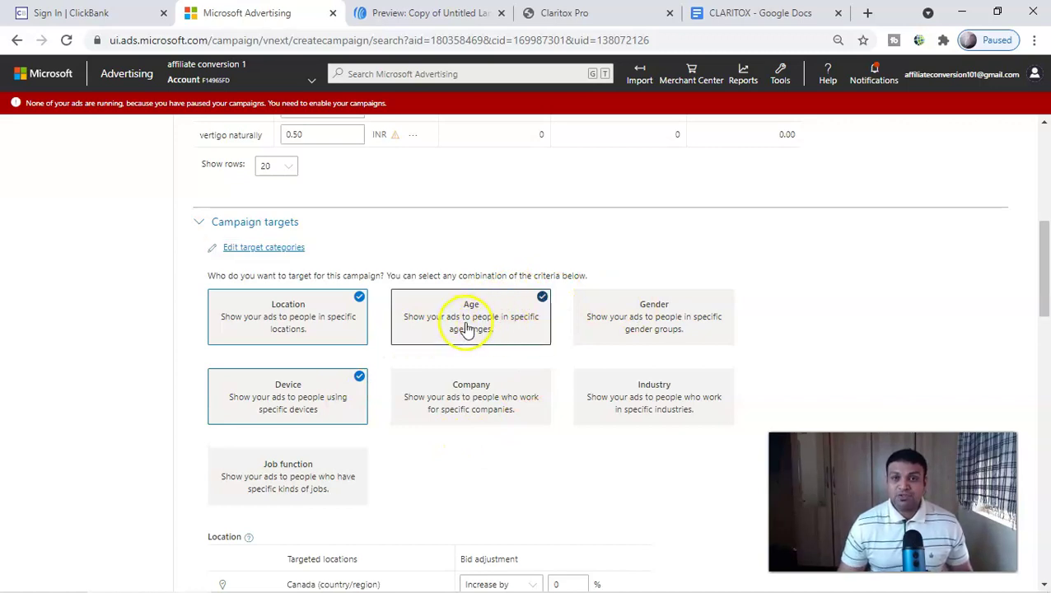
pyautogui.scroll(-6, 474, 330)
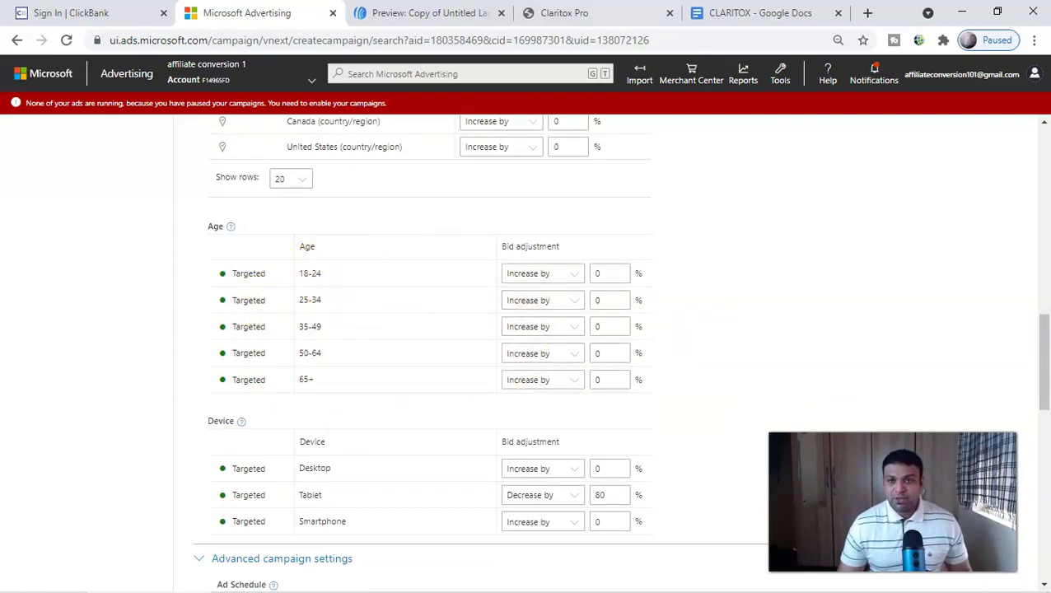
# Check the Core Target section of the CLARITOX Google Doc, and switch the 18-24 age bid adjustment to "Decrease by" in Microsoft Advertising.
pyautogui.click(742, 12)
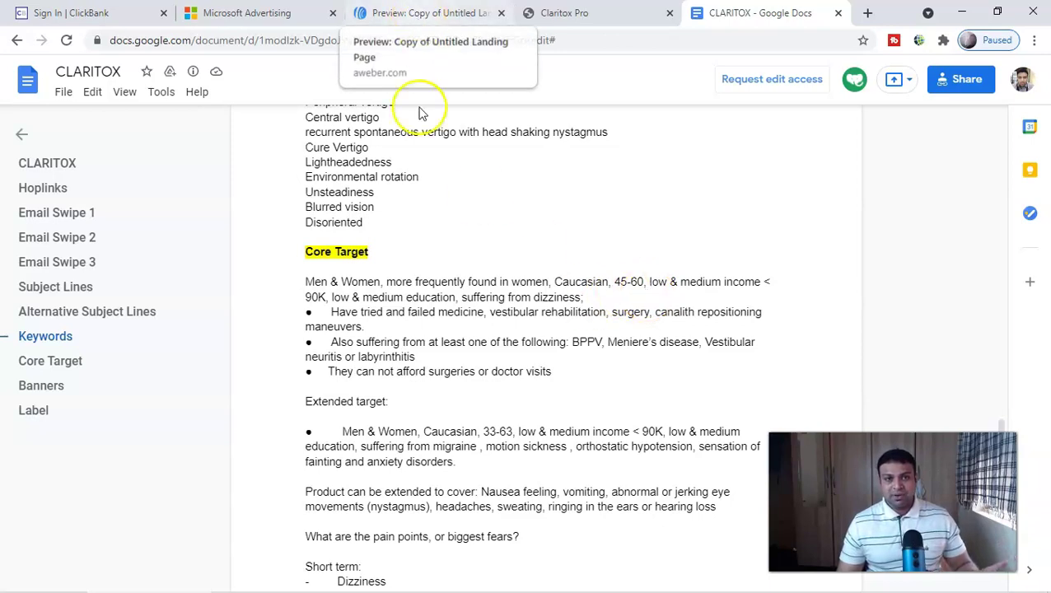
pyautogui.click(247, 13)
pyautogui.click(543, 272)
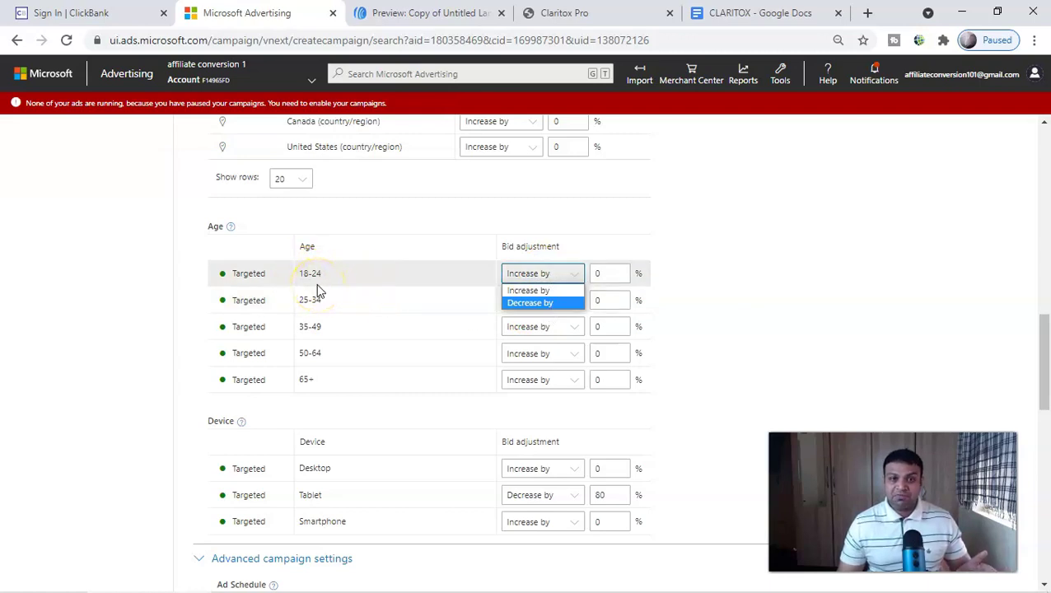
pyautogui.click(540, 302)
pyautogui.click(608, 275)
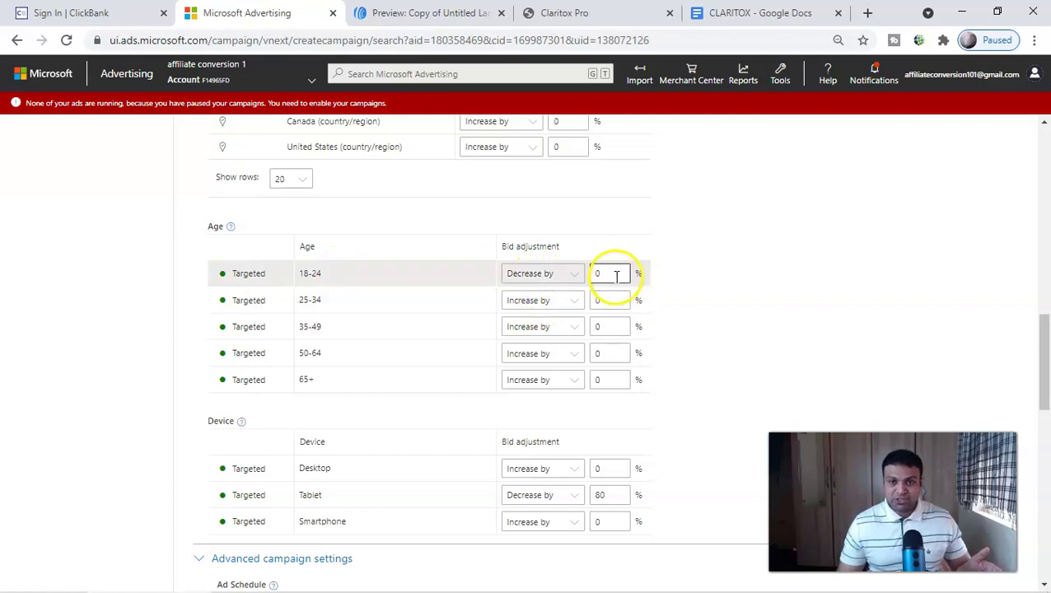
# Save the new campaign and dismiss the campaign-created notice.
pyautogui.scroll(-5, 708, 321)
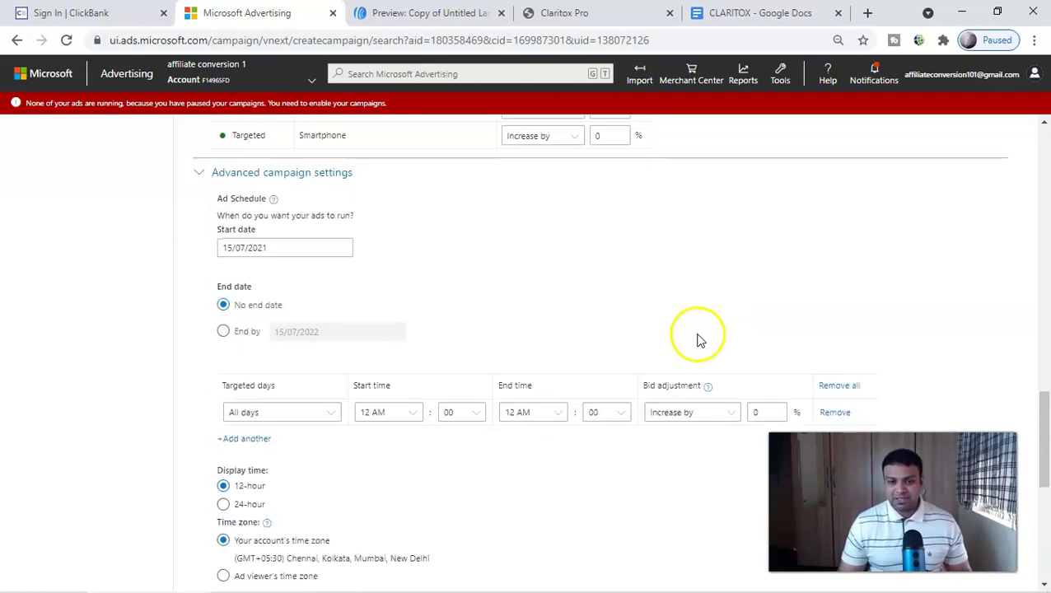
pyautogui.scroll(-5, 560, 321)
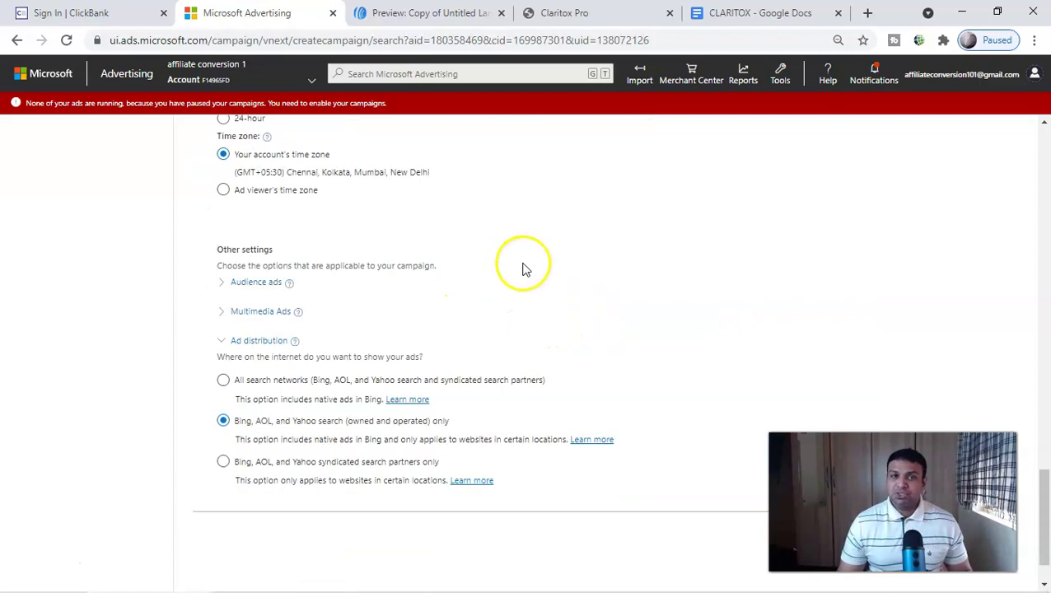
pyautogui.scroll(-2, 511, 289)
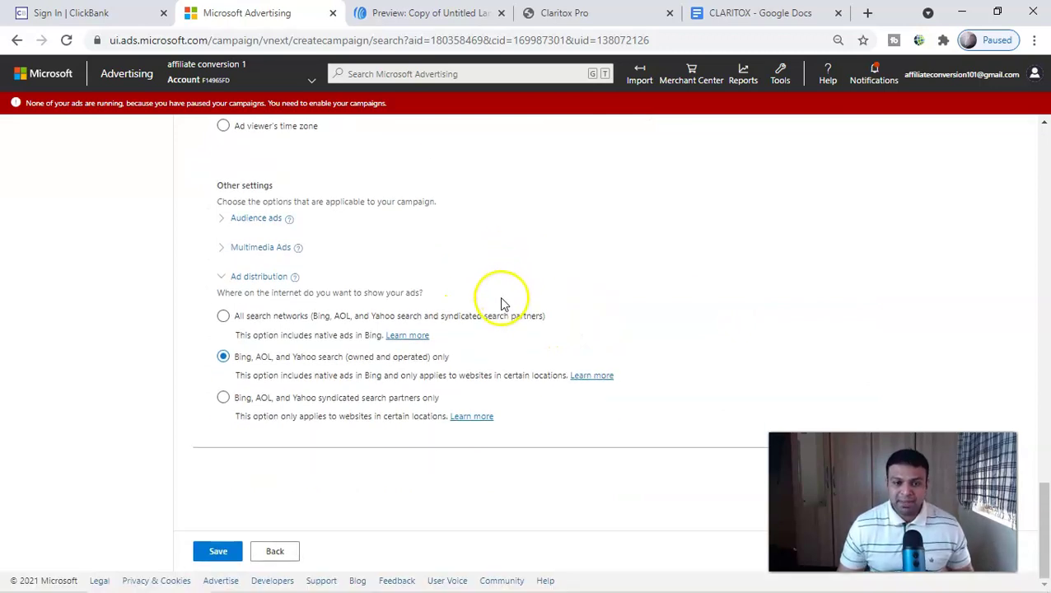
pyautogui.click(219, 552)
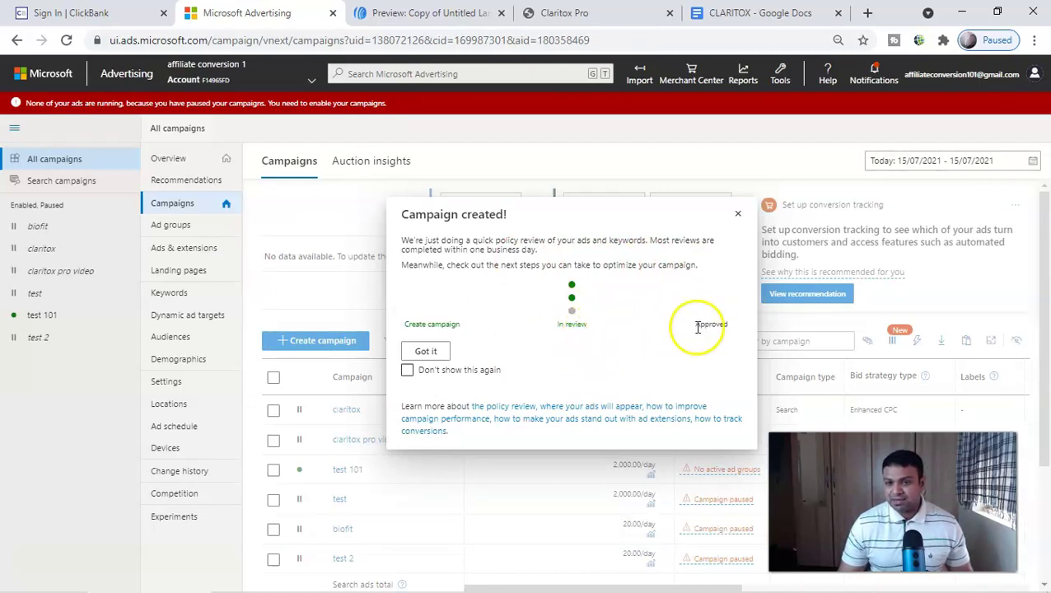
pyautogui.click(737, 213)
# Review the keywords, ad groups and ads of the test 101 campaign.
pyautogui.moveTo(594, 527); pyautogui.dragTo(818, 521)
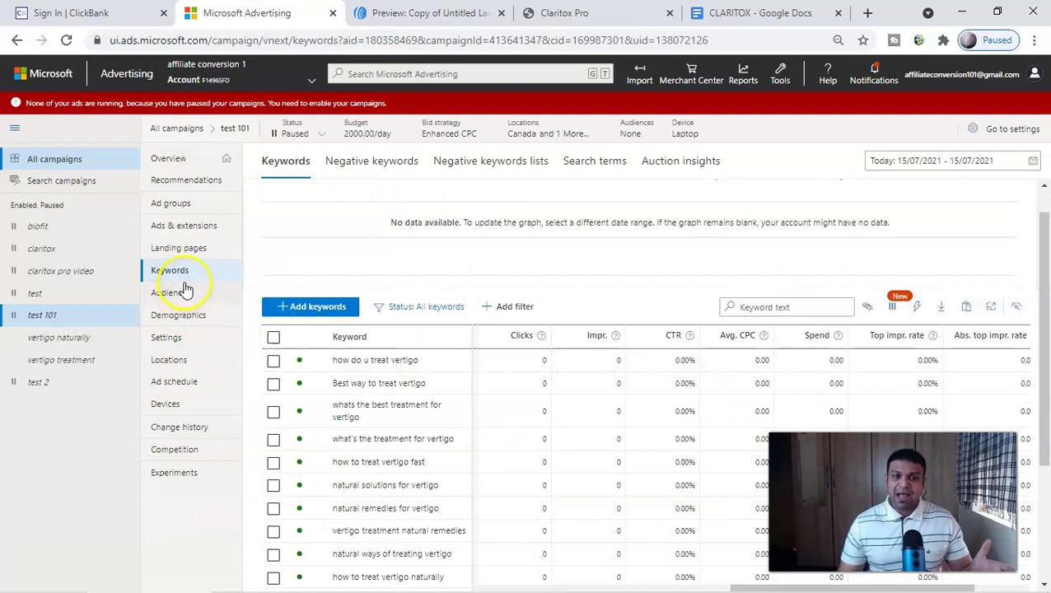
pyautogui.click(193, 206)
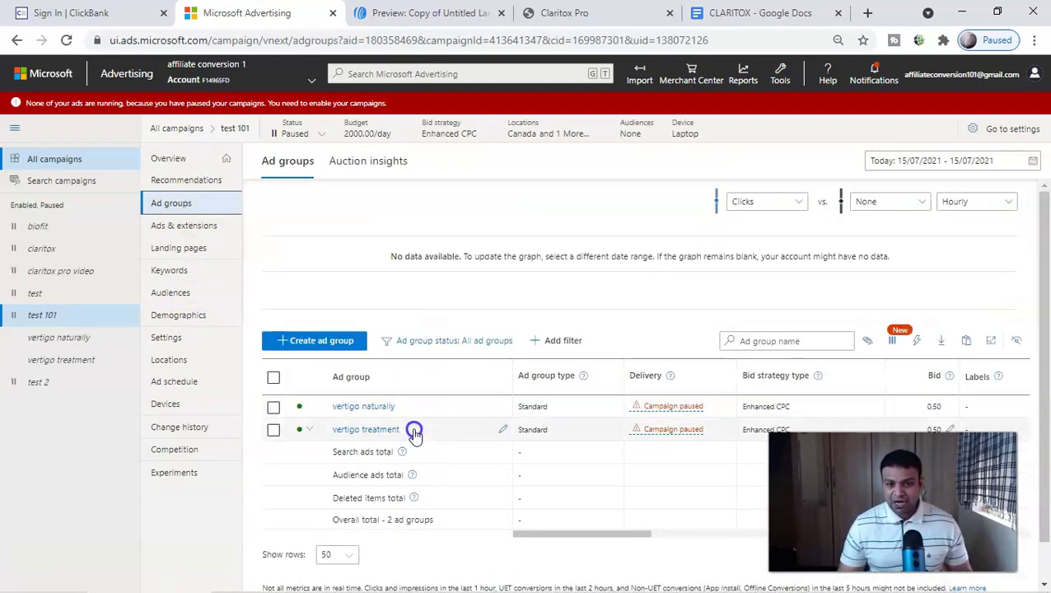
pyautogui.click(184, 231)
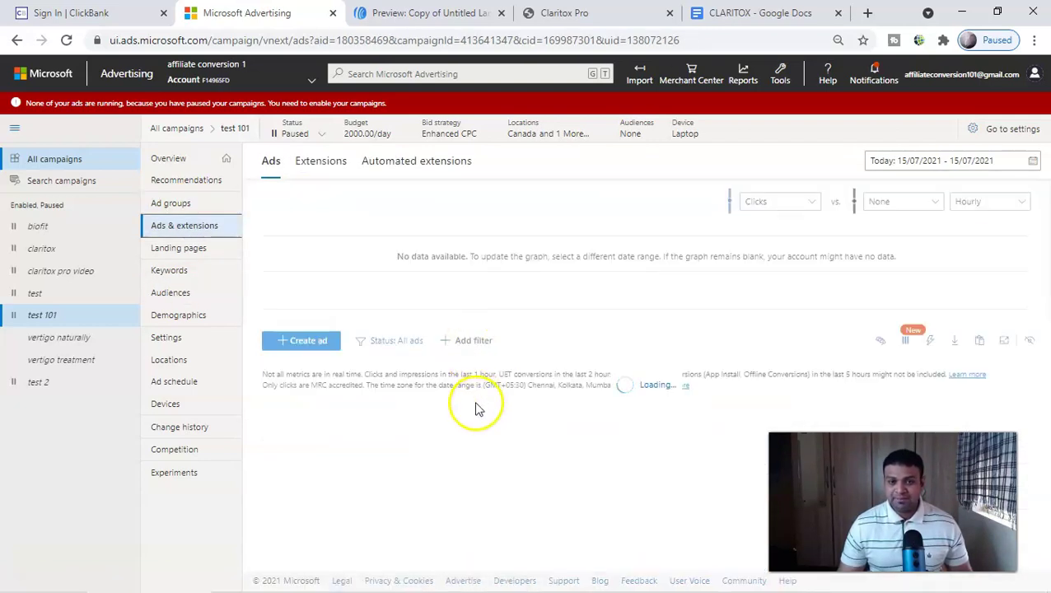
pyautogui.scroll(-2, 475, 426)
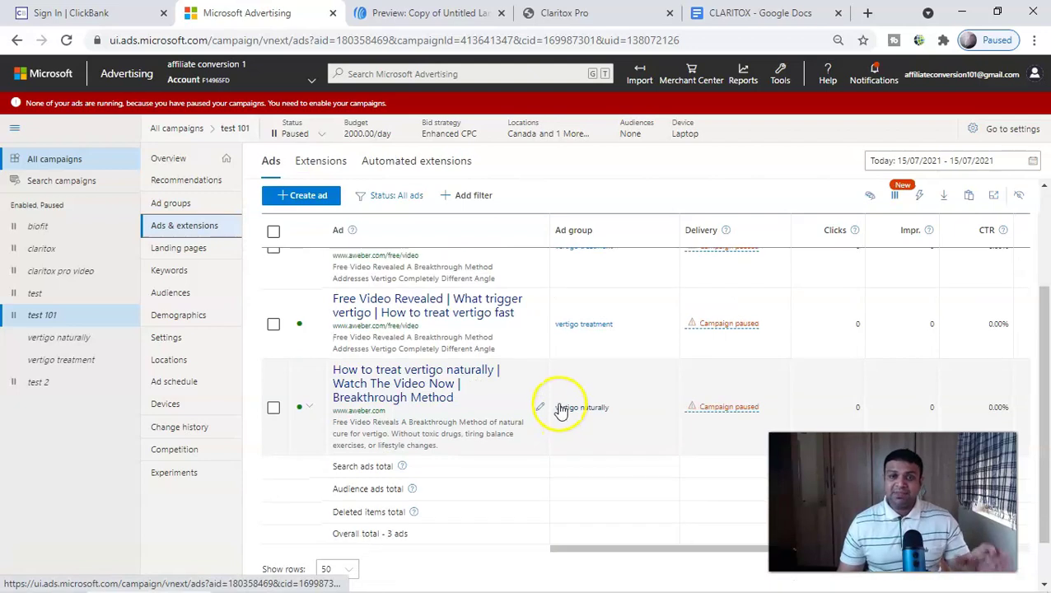
pyautogui.scroll(3, 560, 409)
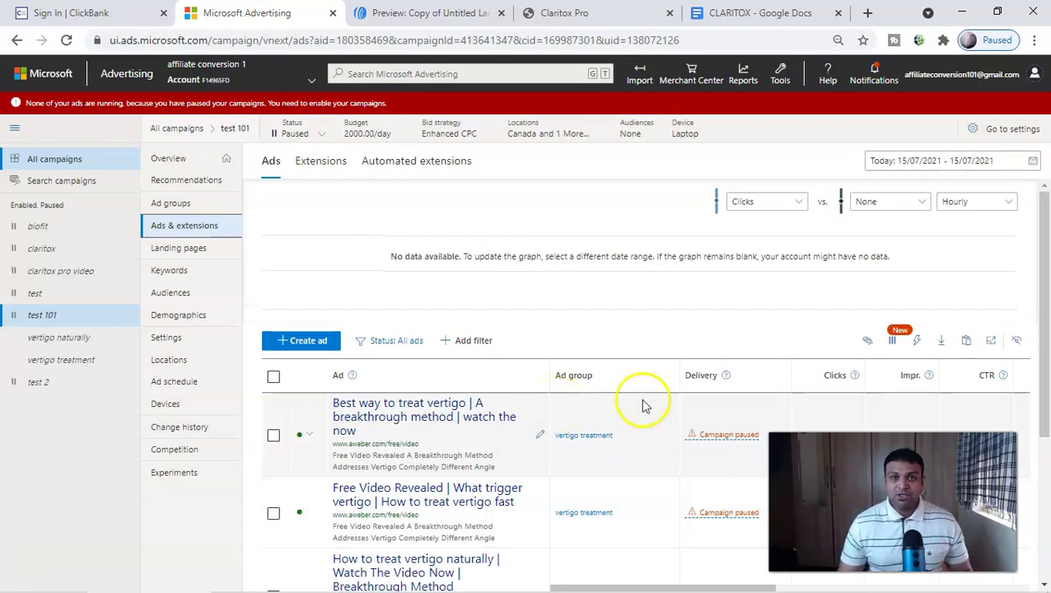
pyautogui.click(550, 349)
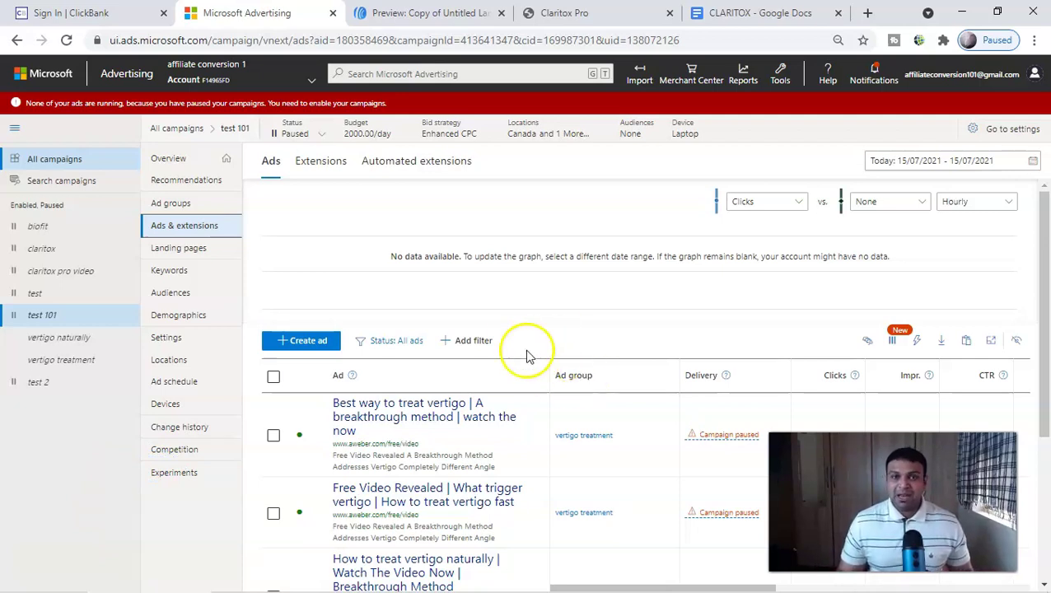